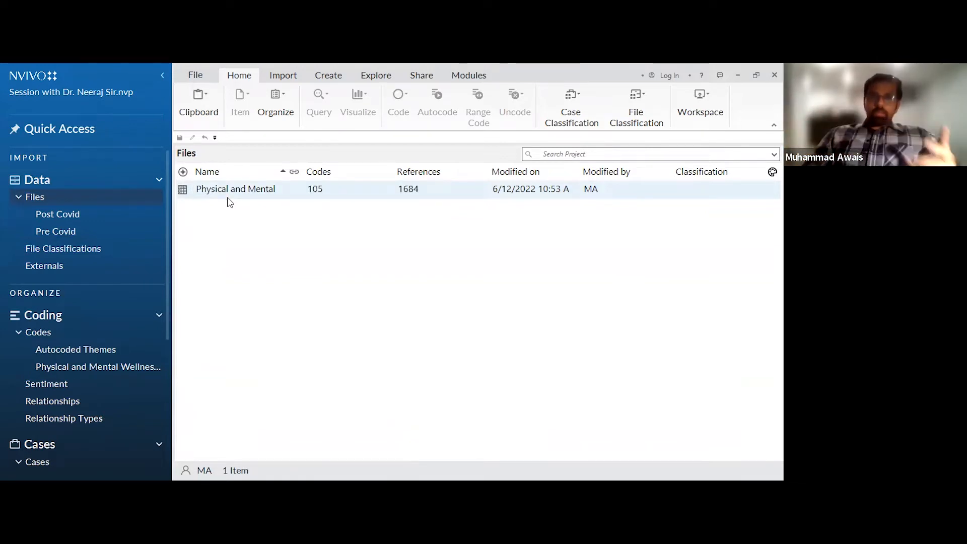
left_click(297, 79)
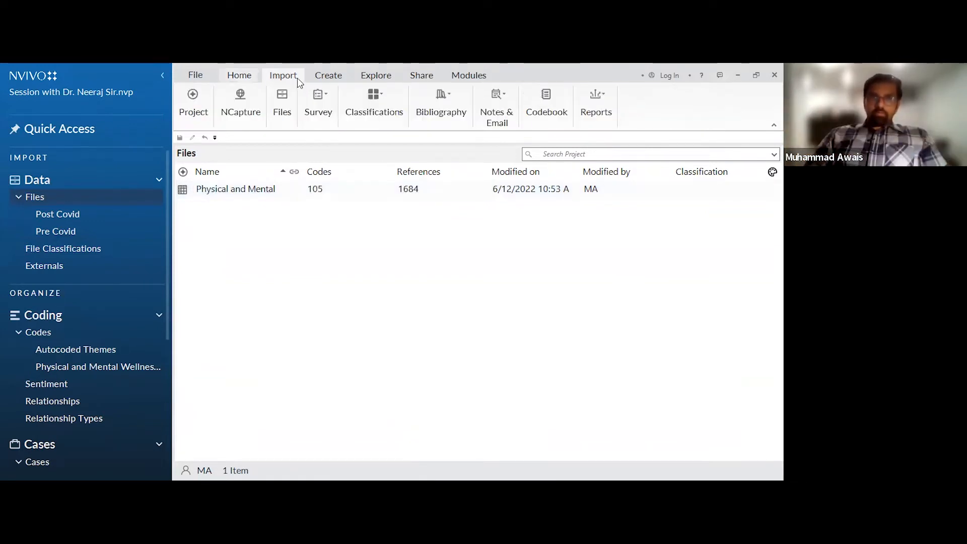
left_click(319, 108)
left_click(248, 239)
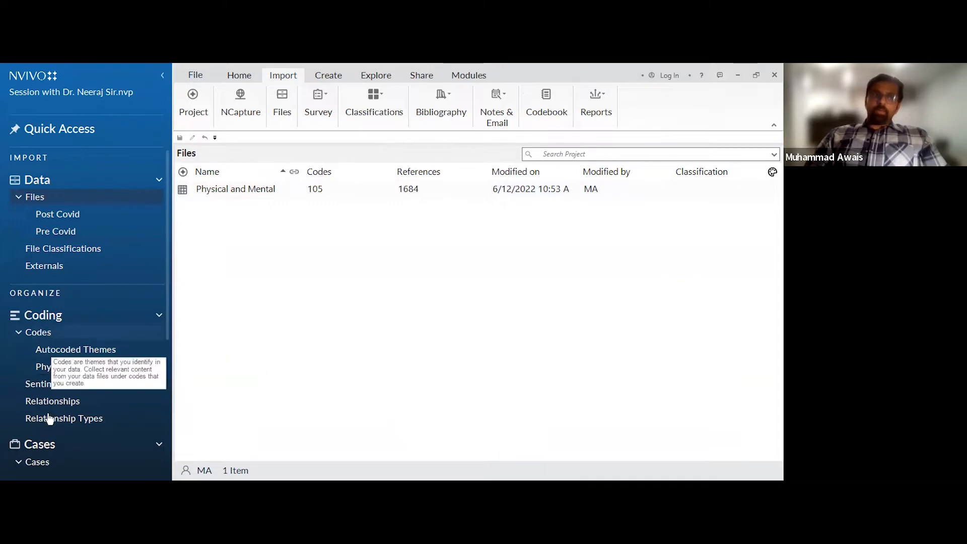
Review the project's codes, including Autocoded Themes and the Physical and Mental Wellness Awareness (Responses) codes
left_click(37, 334)
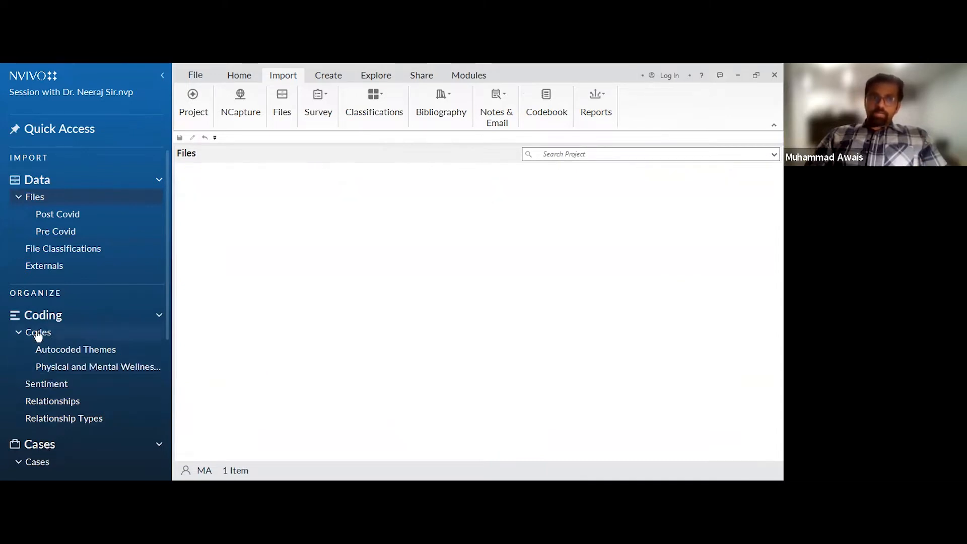
left_click(65, 350)
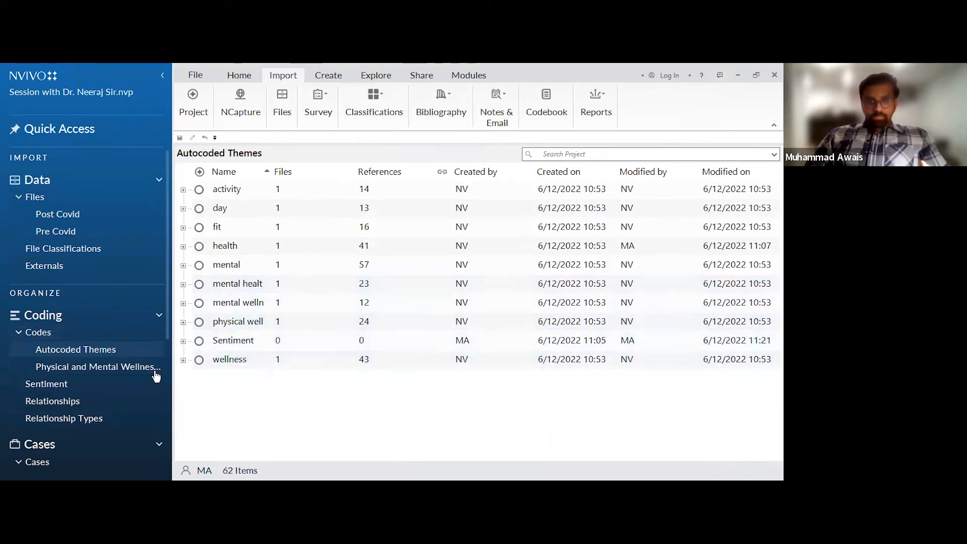
left_click(112, 371)
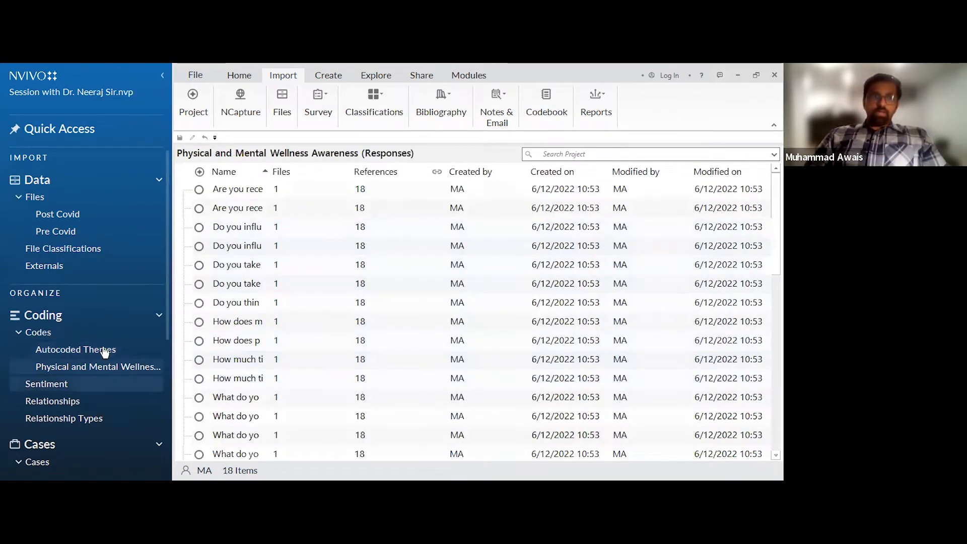
Show the case classifications and expand Survey Respondent to view its attributes
scroll(98, 378, "down", 2)
left_click(66, 440)
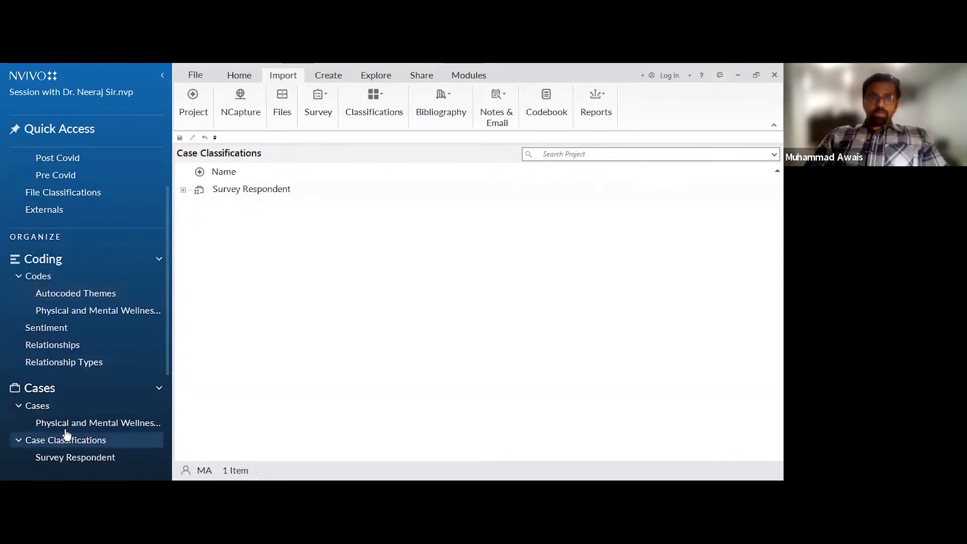
left_click(183, 191)
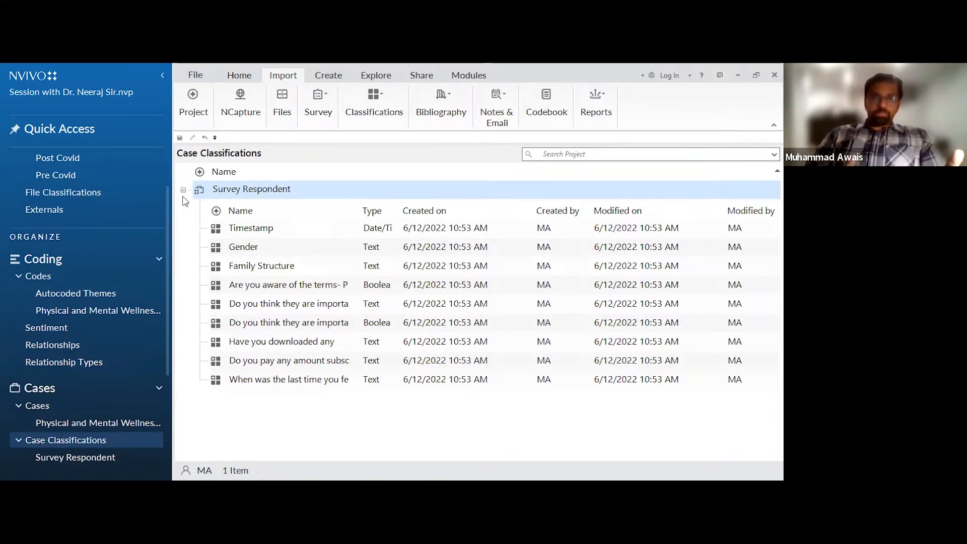
left_click(373, 75)
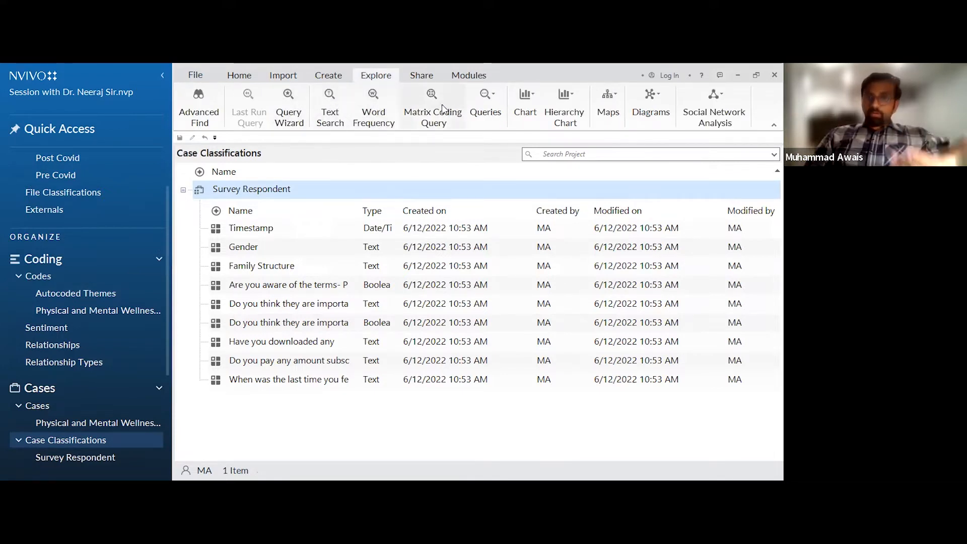
left_click(485, 105)
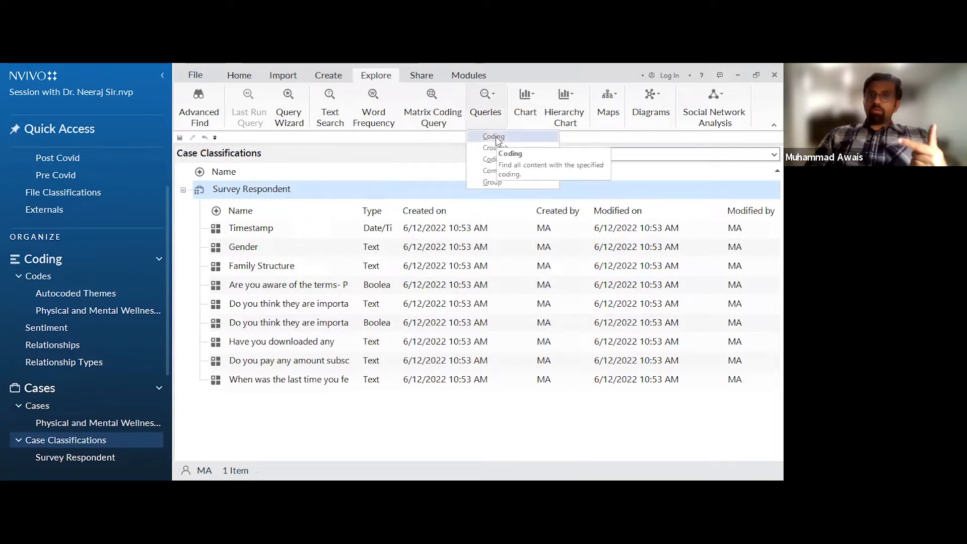
left_click(389, 146)
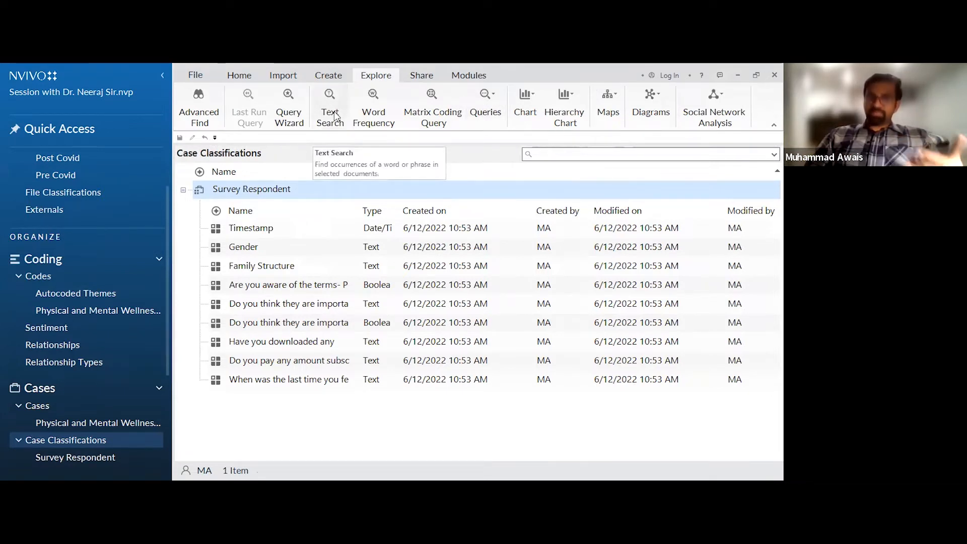
left_click(485, 106)
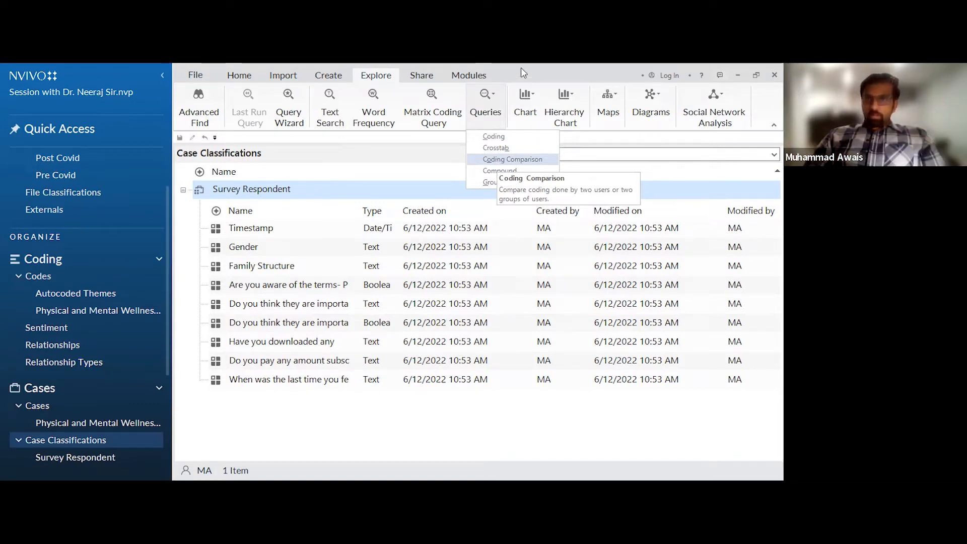
left_click(756, 75)
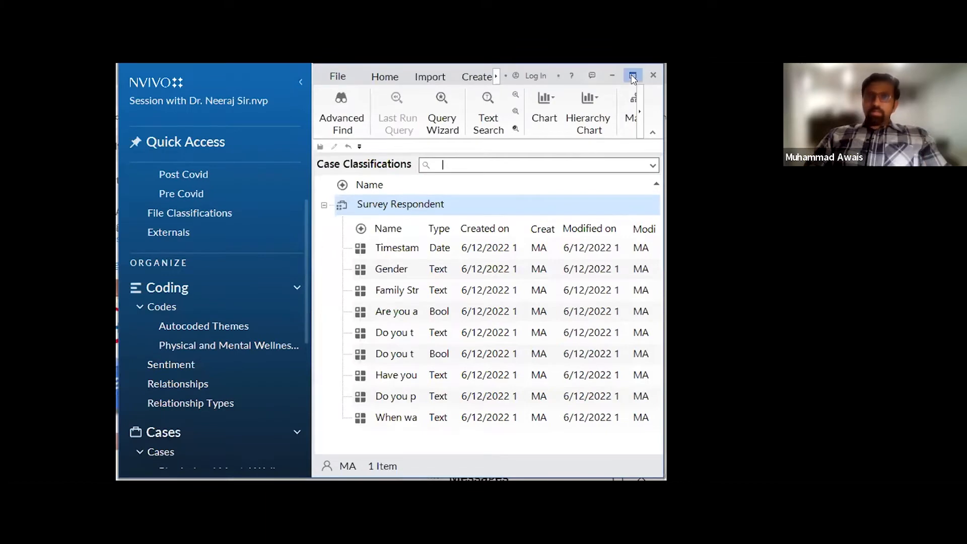
left_click(633, 76)
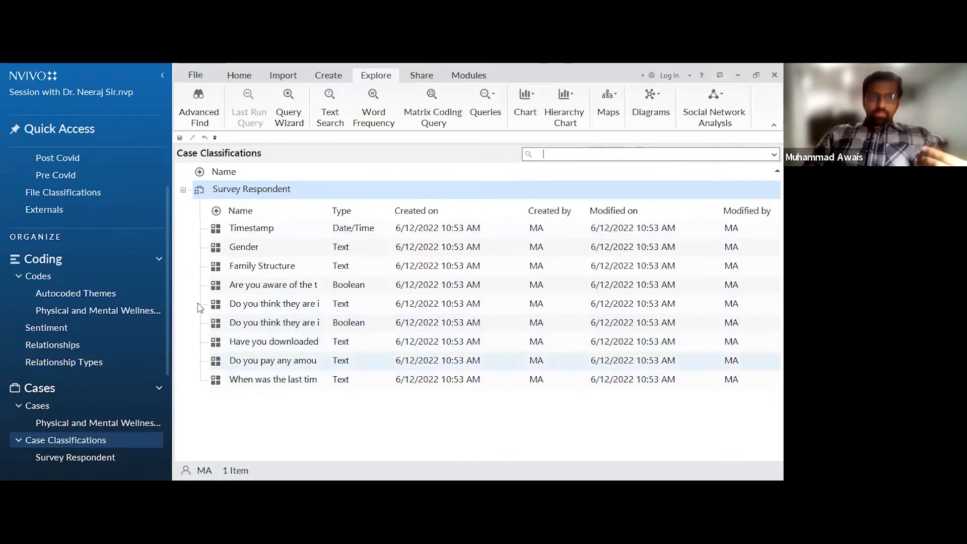
Collapse the Survey Respondent classification and return to the project's Files
left_click(184, 190)
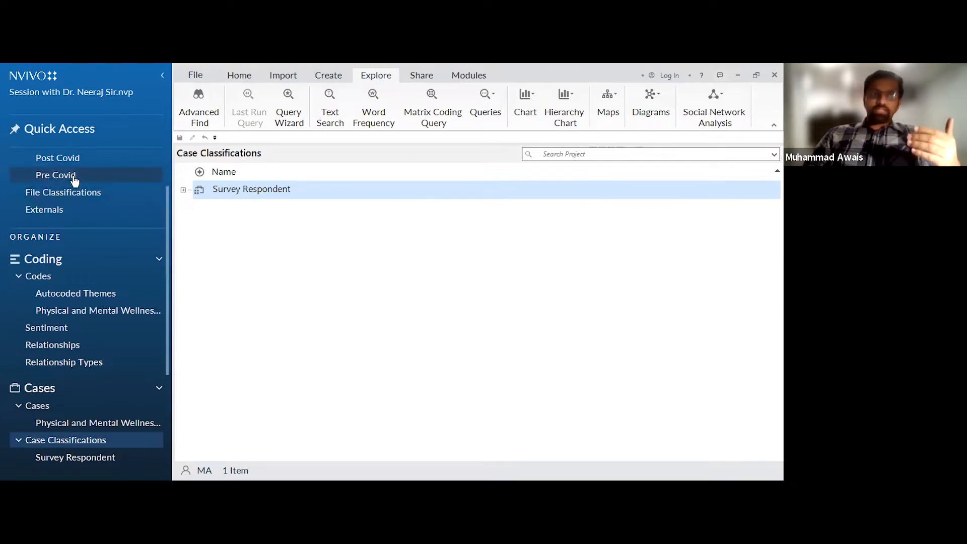
scroll(70, 185, "up", 2)
left_click(64, 195)
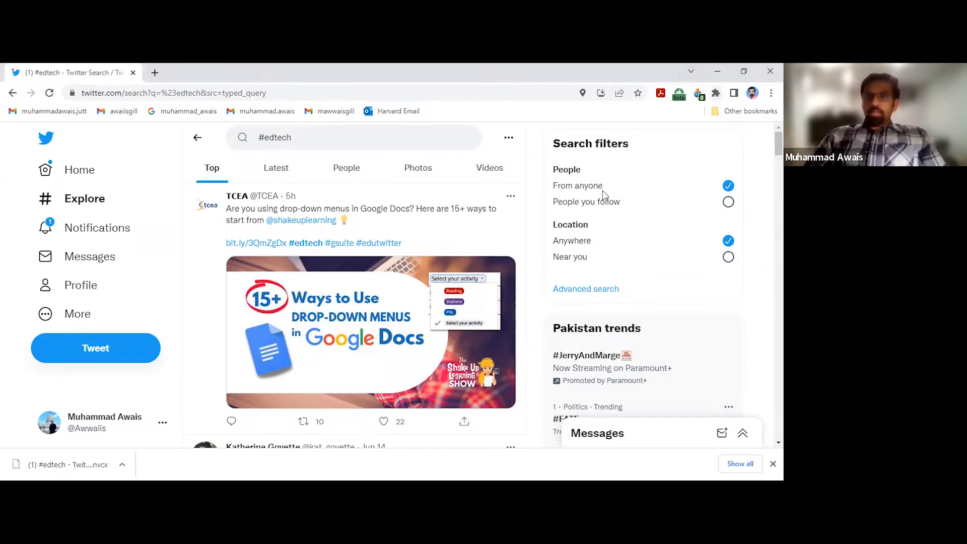
In Chrome, unpin the NCapture extension and pin it again
left_click(687, 292)
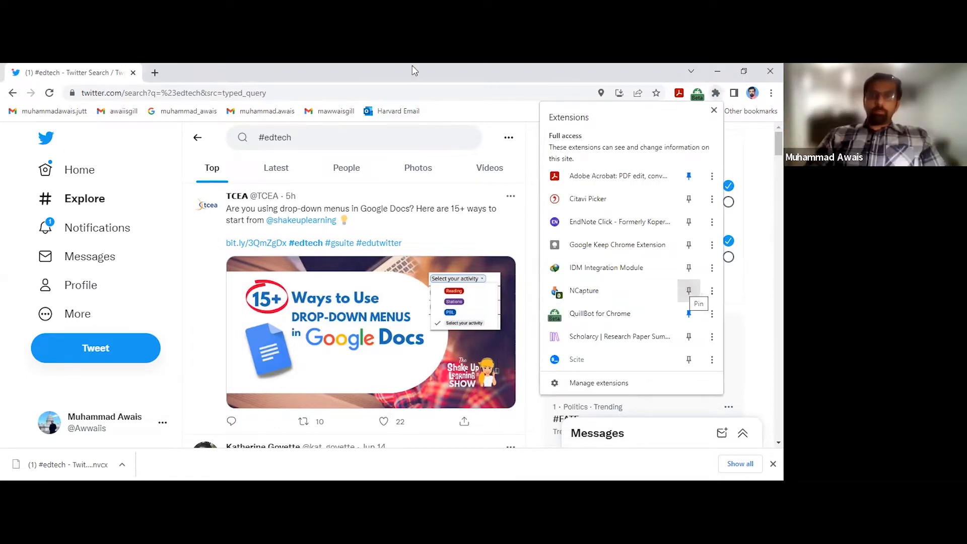
left_click(414, 78)
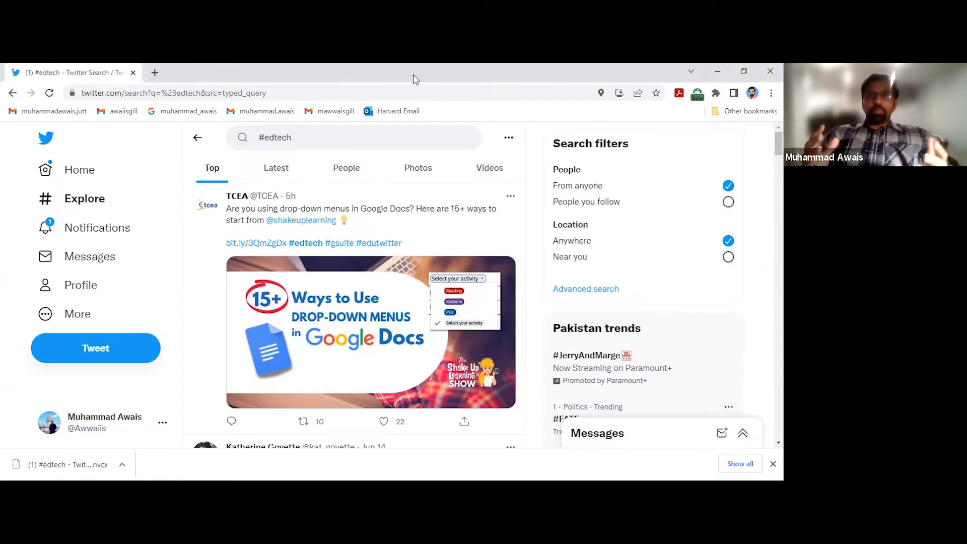
left_click(716, 93)
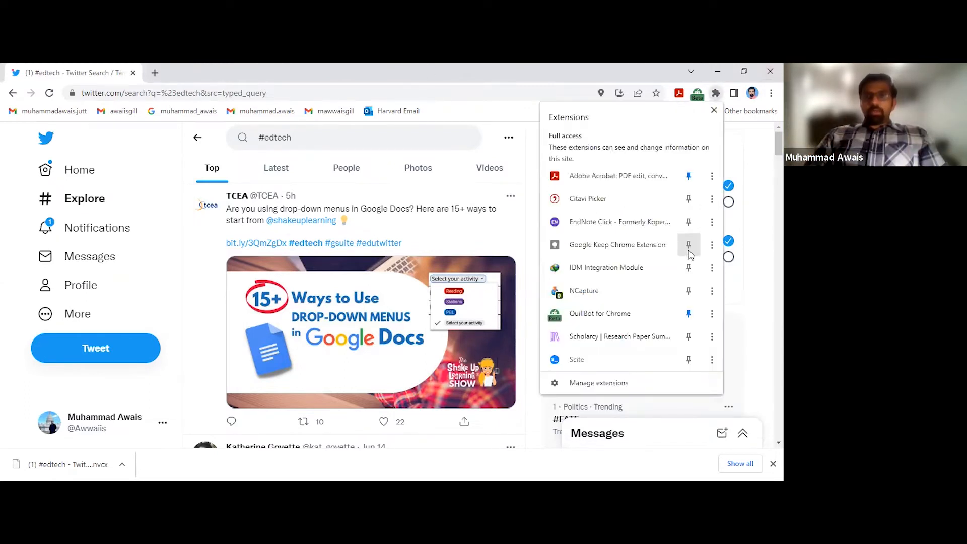
left_click(688, 291)
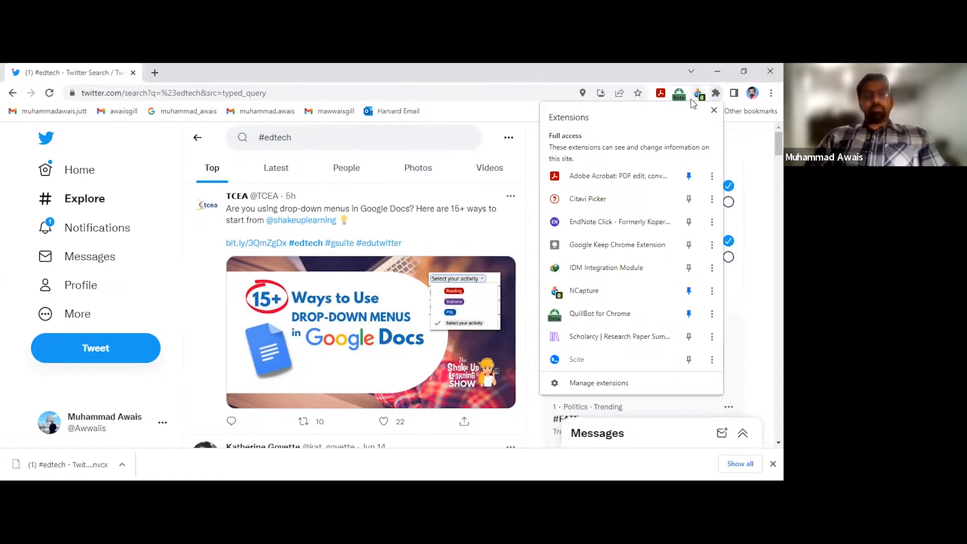
left_click(443, 74)
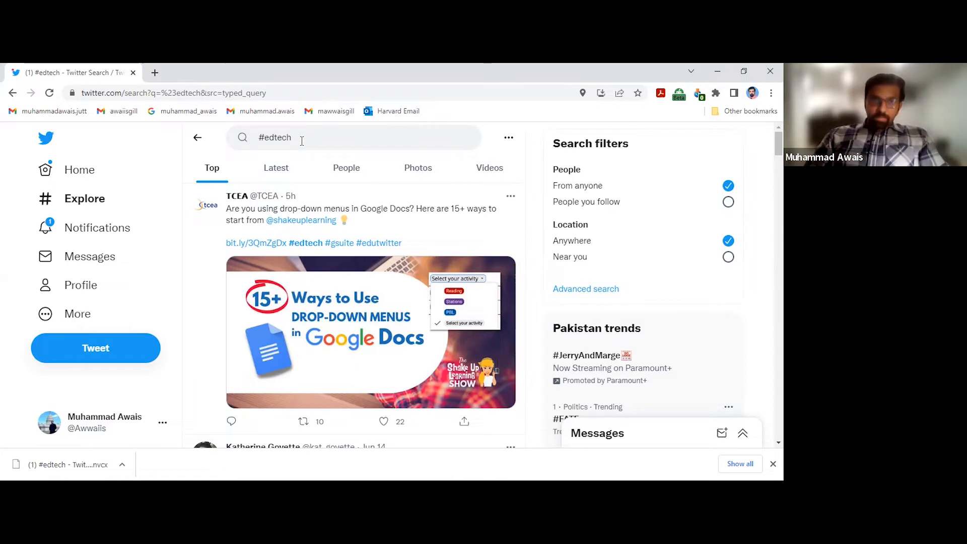
Rerun the Twitter search for #edtech
left_click(301, 139)
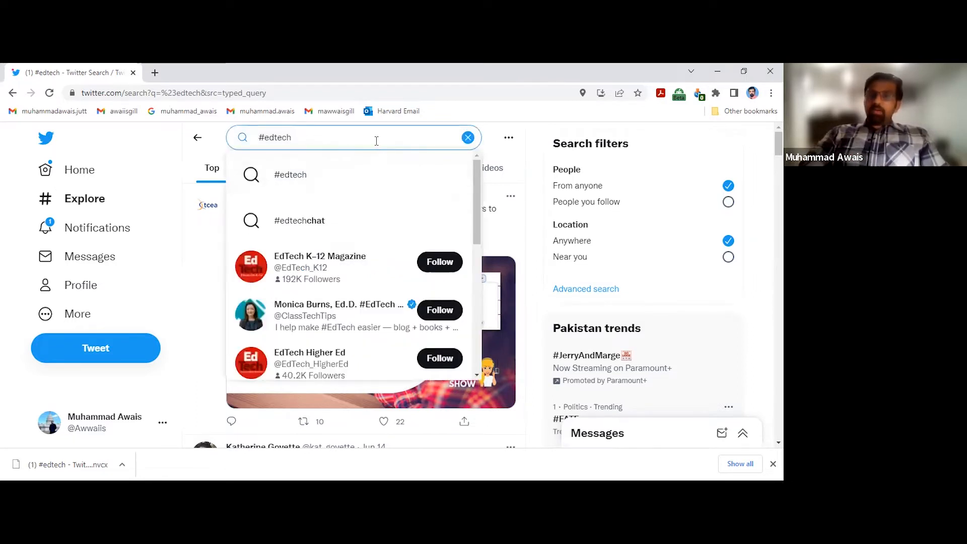
key("Return")
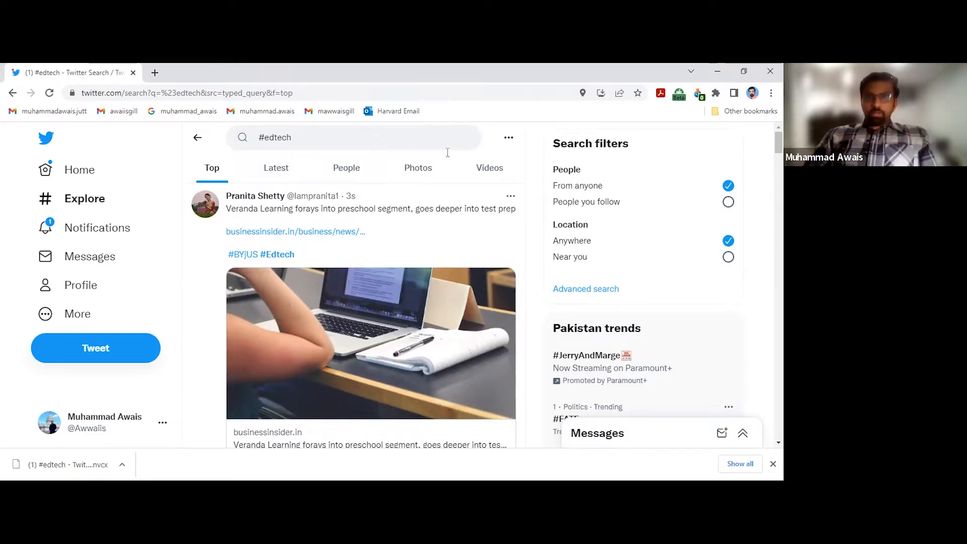
left_click(305, 124)
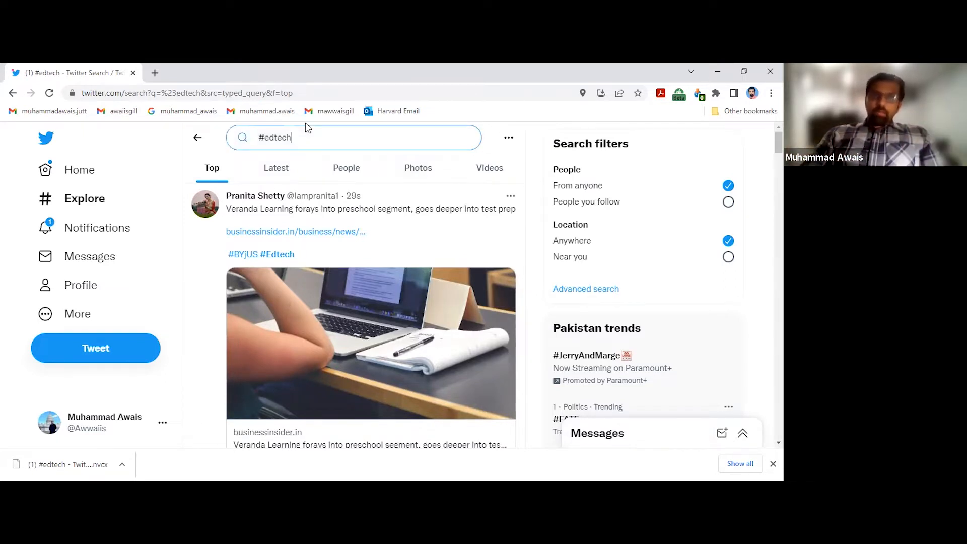
key("Return")
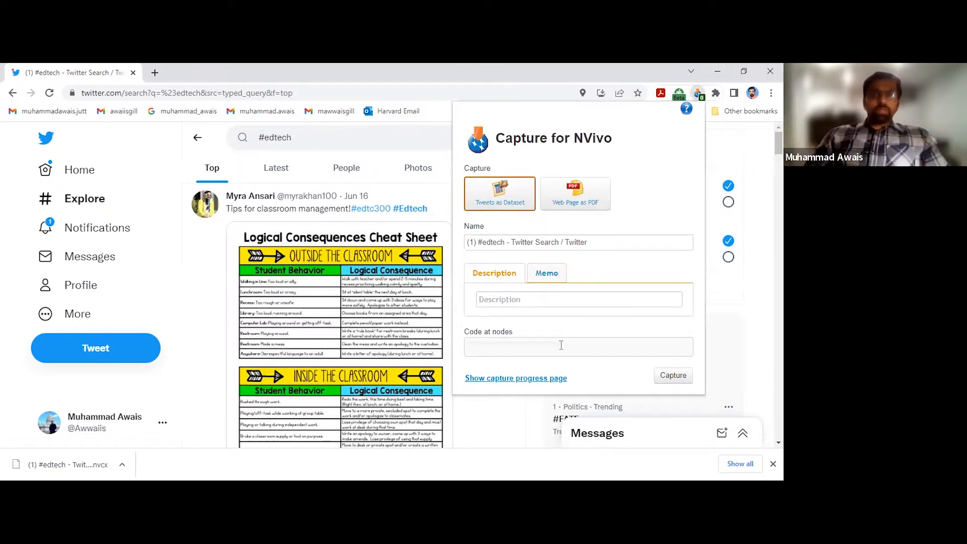
Capture the #edtech search results with NCapture using Tweets as Dataset, and open the capture progress page
left_click(684, 375)
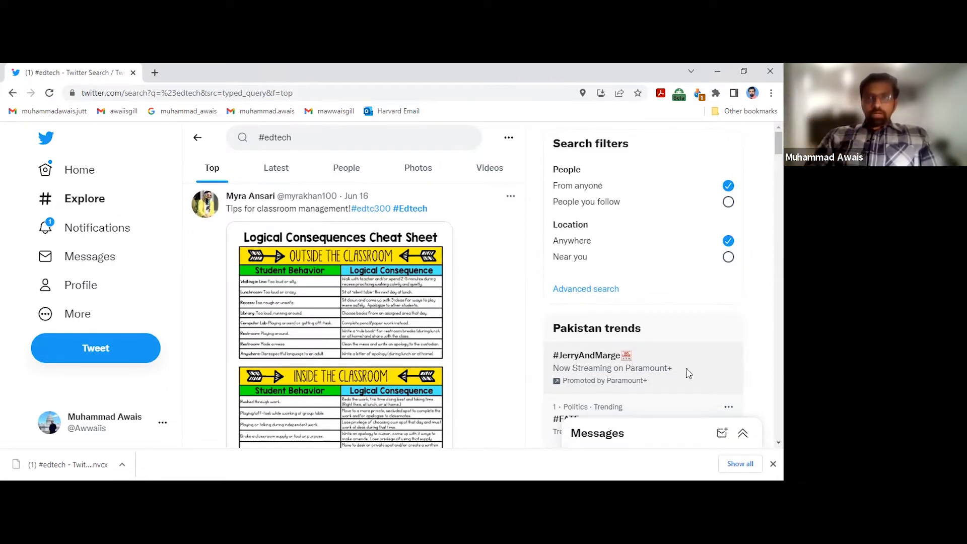
left_click(699, 94)
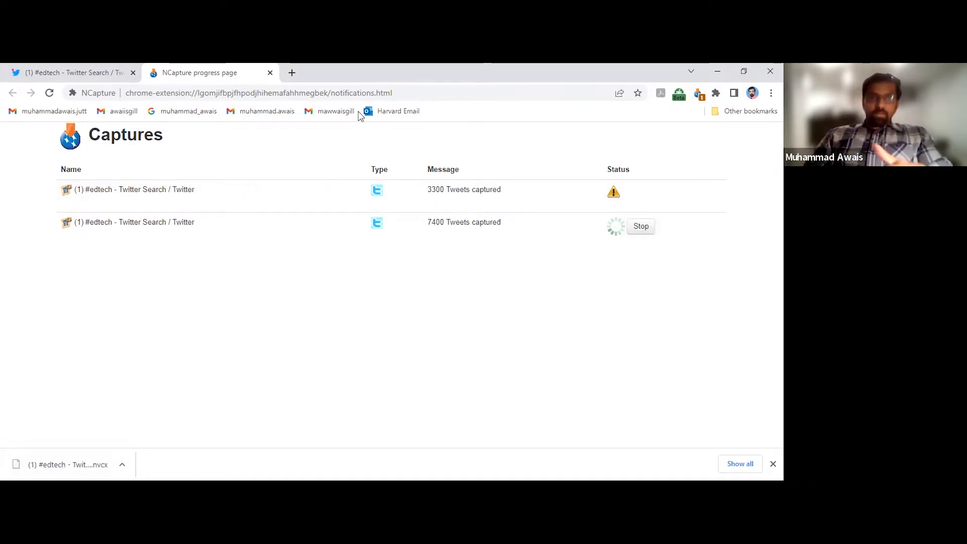
left_click(42, 73)
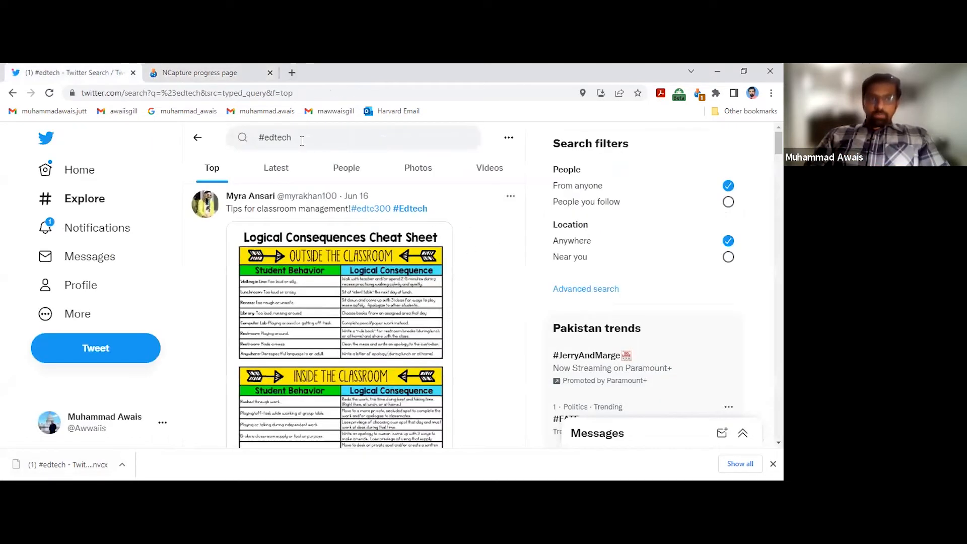
left_click_drag(302, 137, 256, 136)
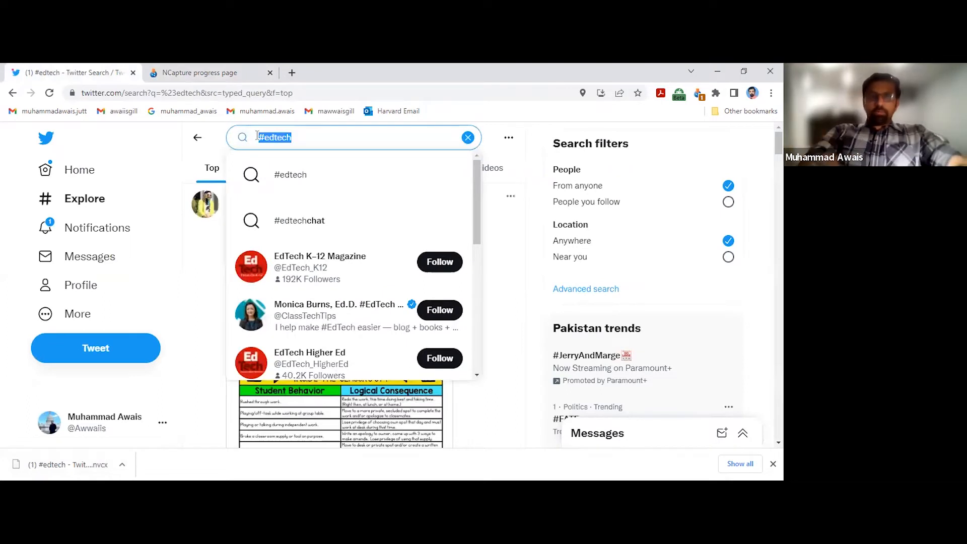
type("salman khan")
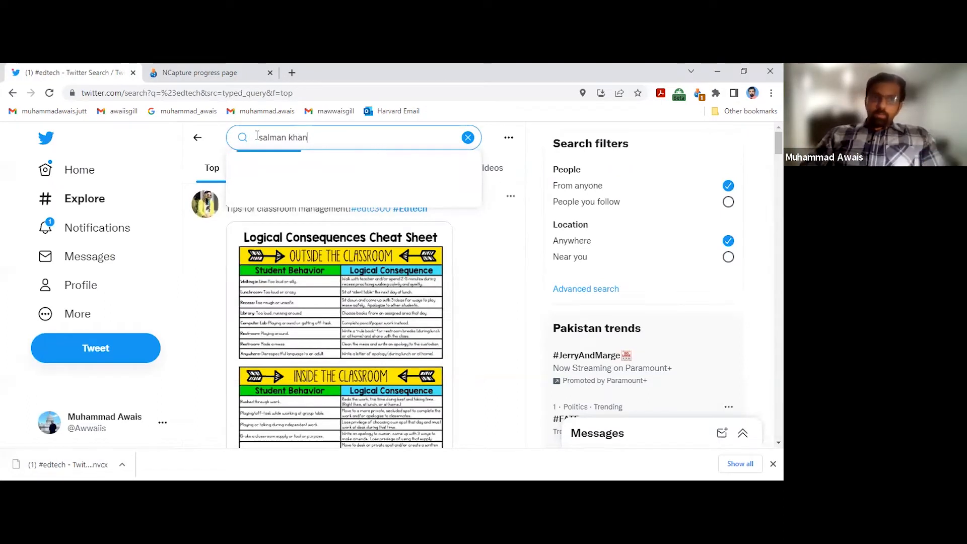
left_click(307, 306)
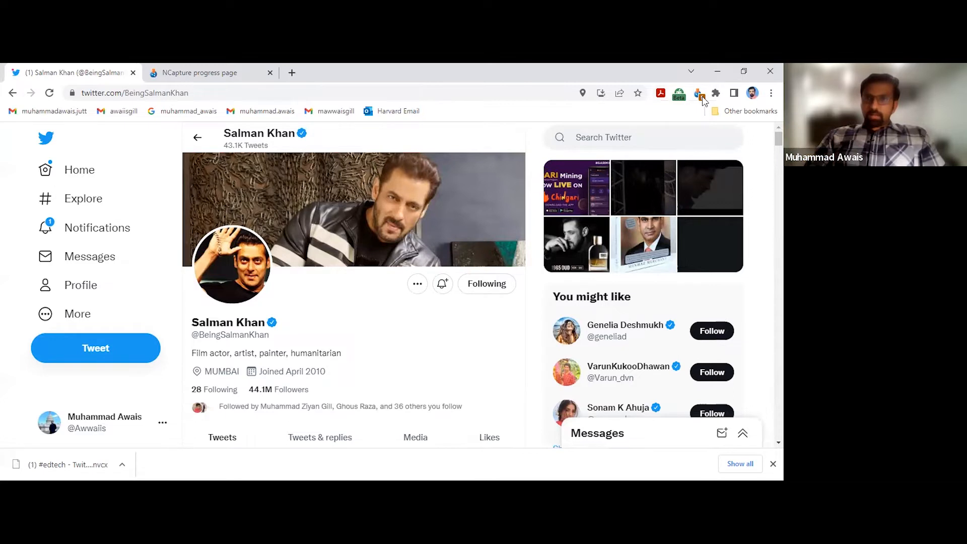
left_click(699, 94)
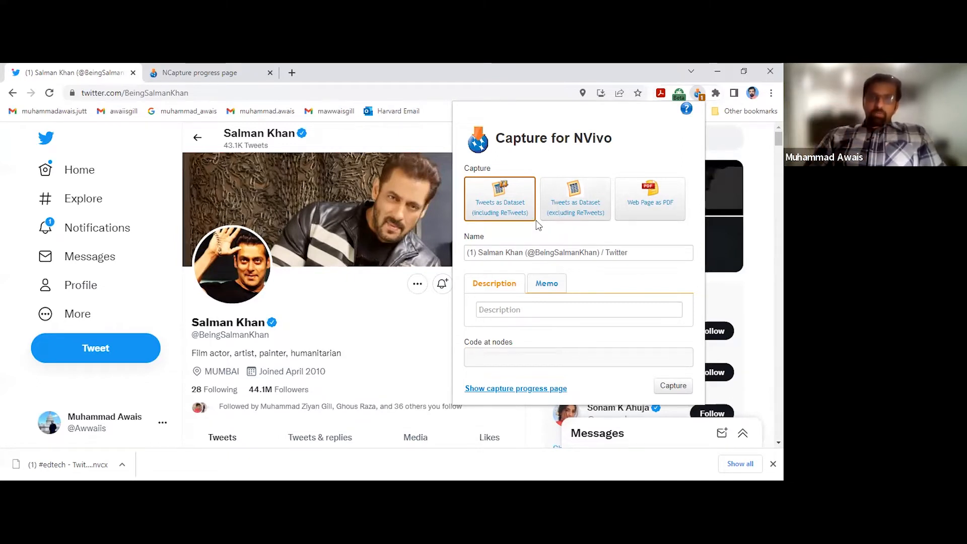
Open the Google Doodle's Amanda Aldridge results in a new tab, view their NCapture options, and return to the Twitter profile
left_click(296, 69)
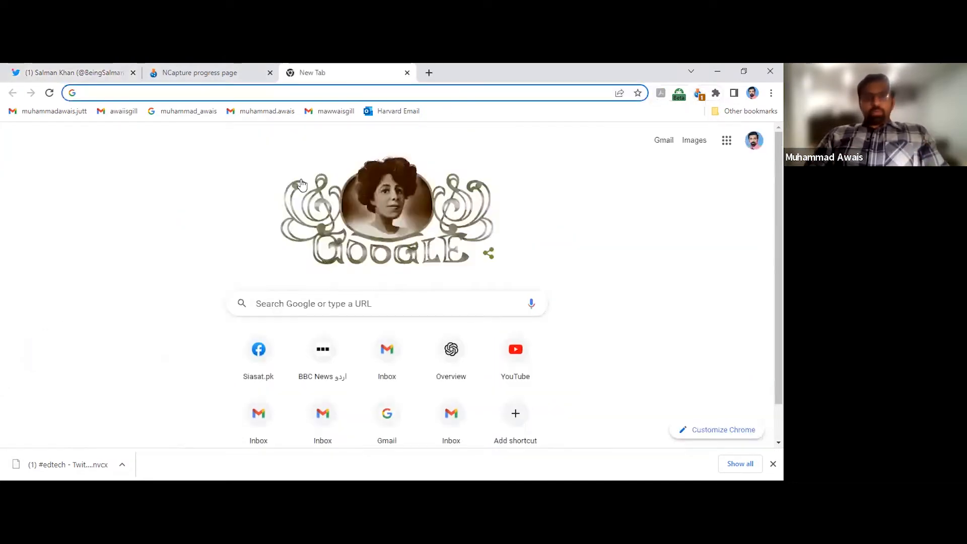
left_click(375, 210)
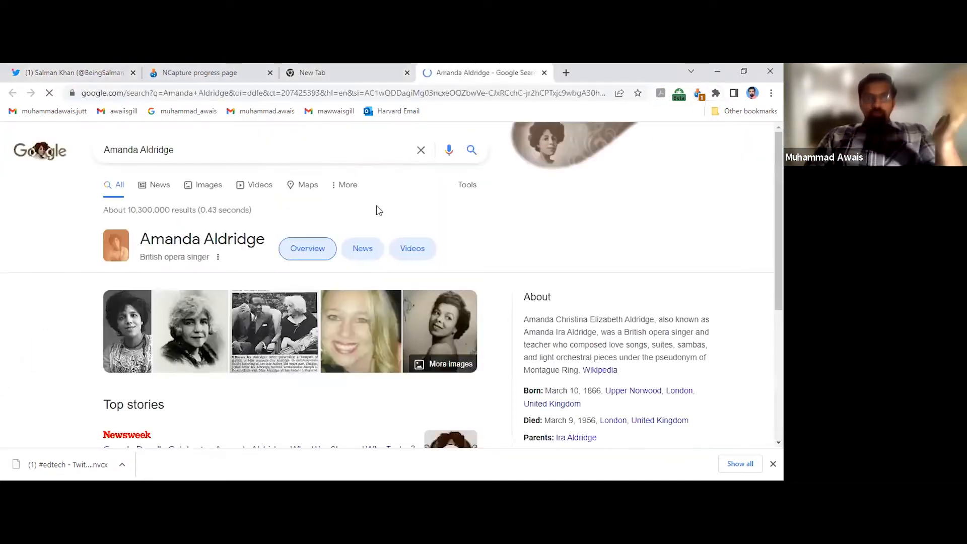
left_click(700, 96)
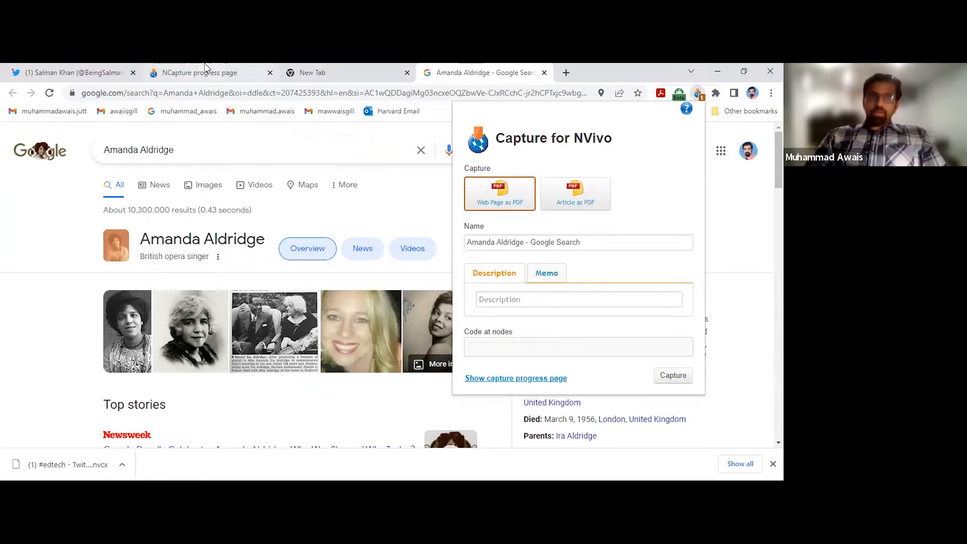
left_click(90, 66)
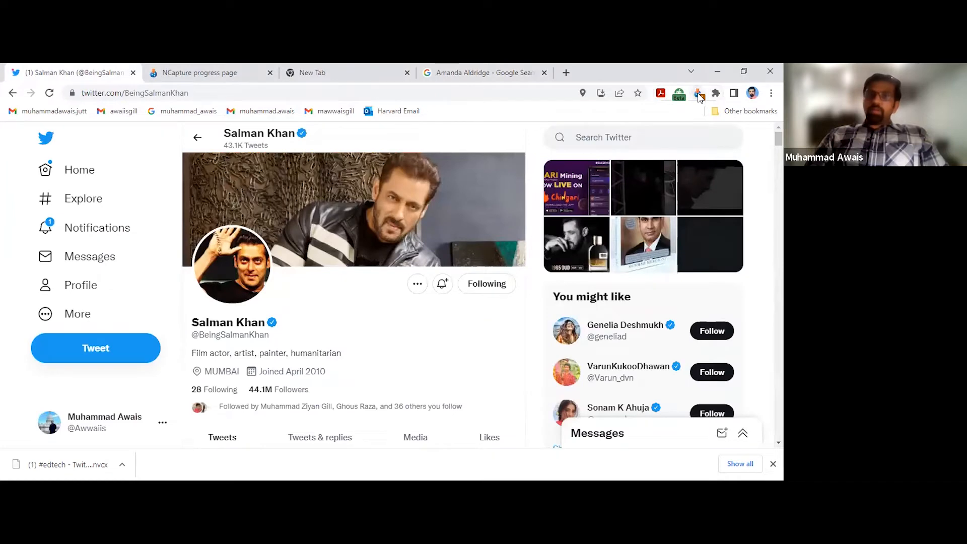
Check the NCapture captures, show the downloaded #edtech .nvcx file in its folder and inspect its full file name
left_click(698, 94)
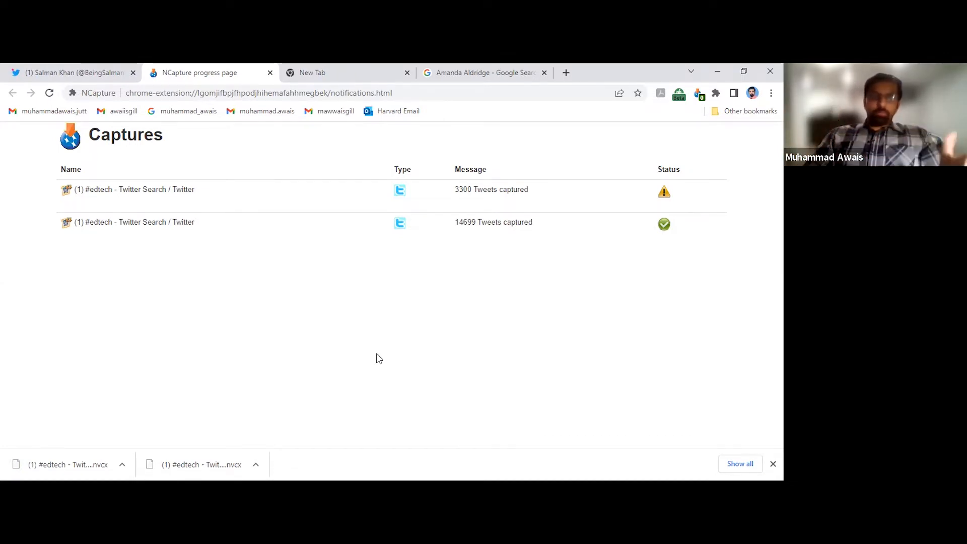
left_click(122, 464)
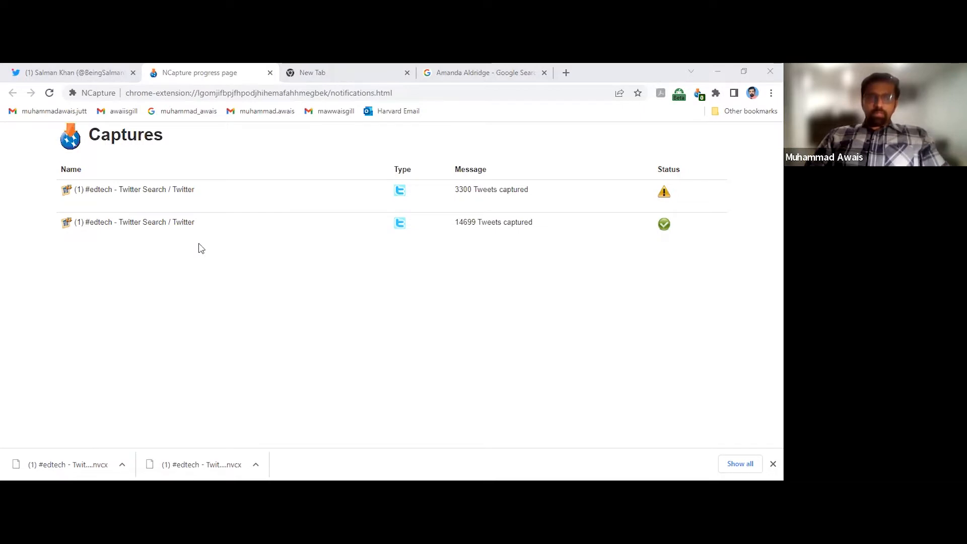
left_click(122, 465)
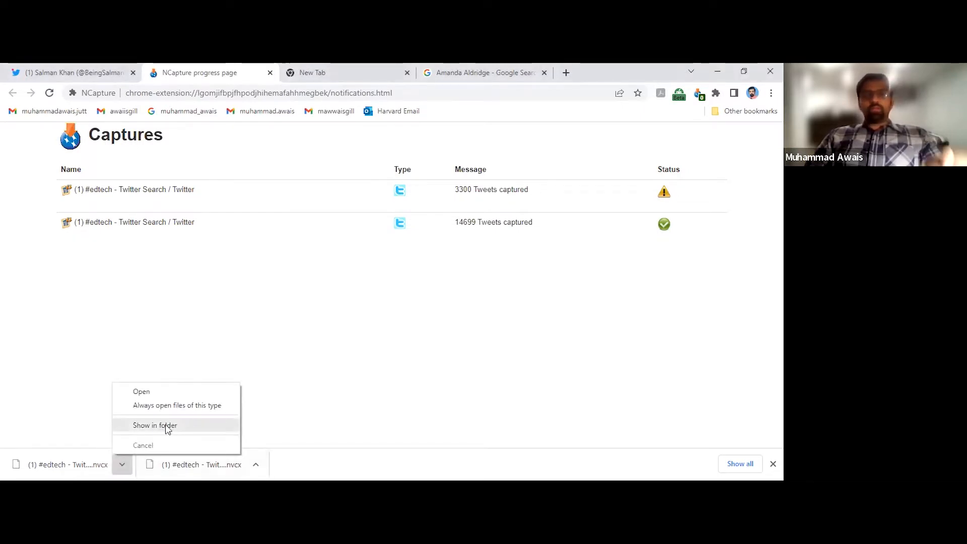
left_click(243, 323)
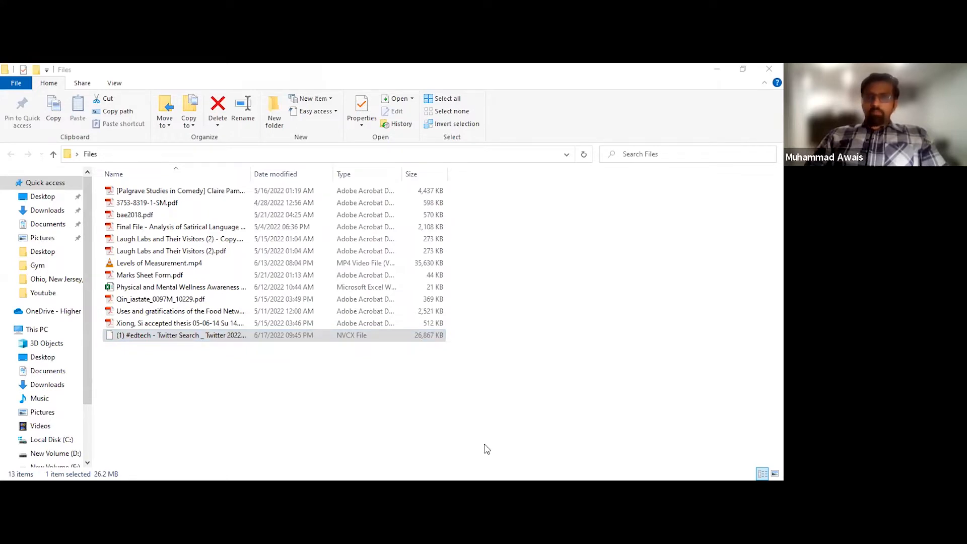
left_click(210, 337)
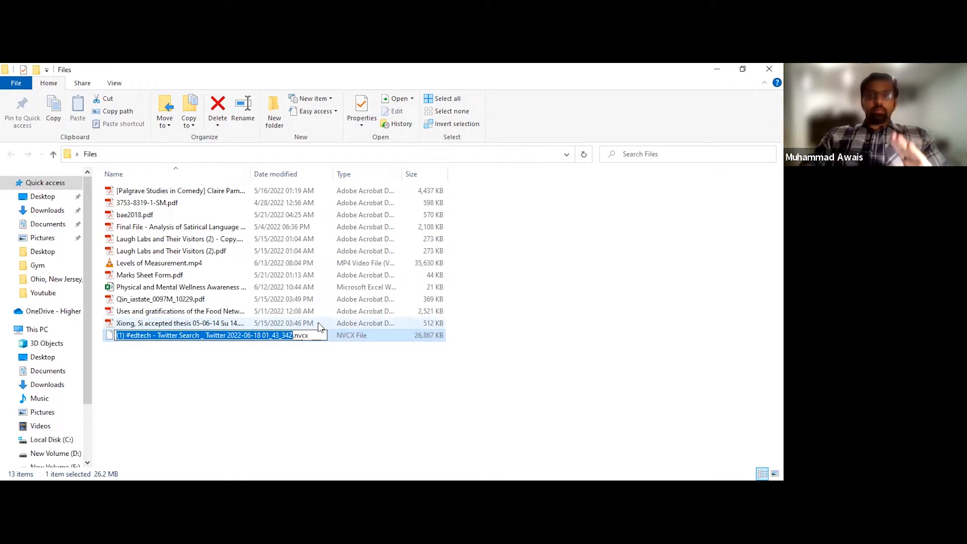
left_click(268, 387)
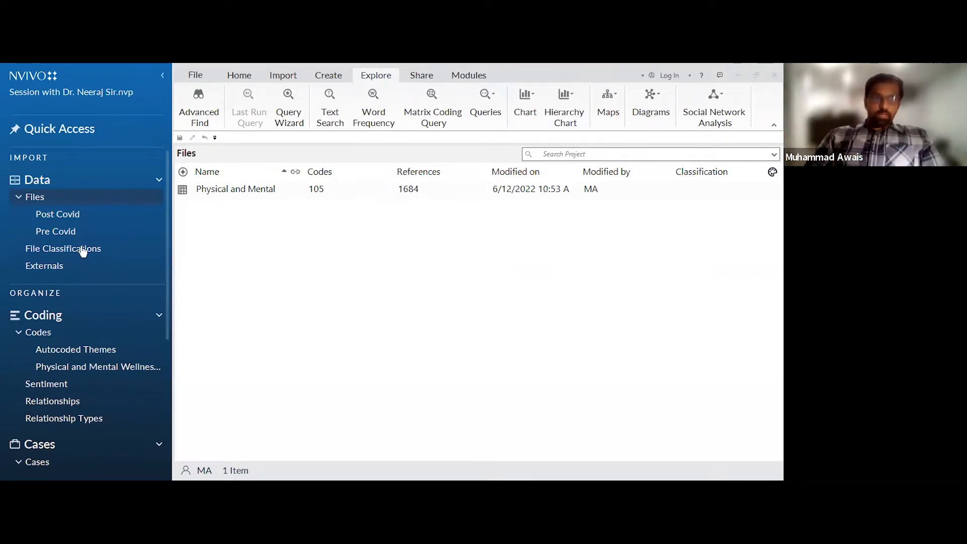
Switch to NVivo, import the #edtech capture from the Desktop\Files folder through NCapture, and select the imported dataset in the project files
left_click(285, 76)
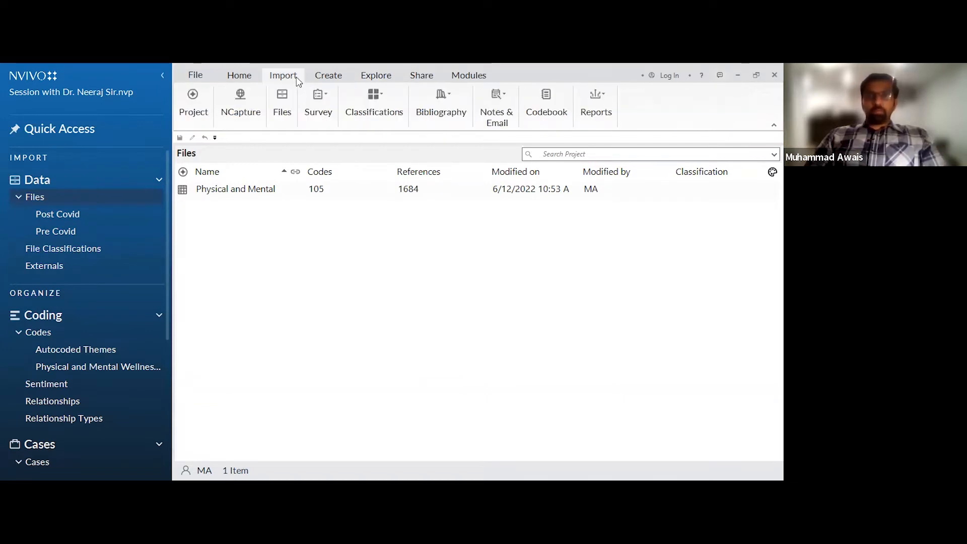
left_click(243, 111)
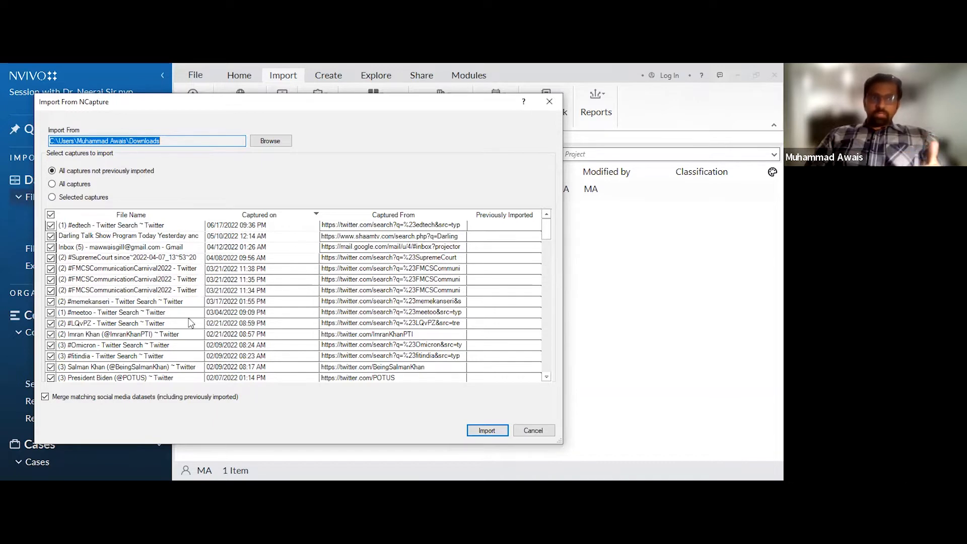
left_click(268, 141)
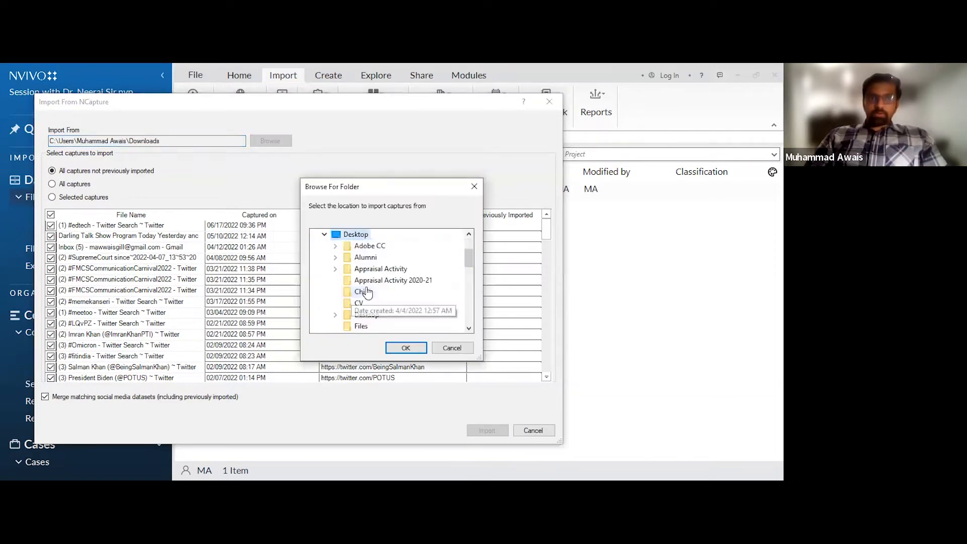
left_click_drag(468, 259, 467, 274)
left_click(362, 257)
left_click(406, 347)
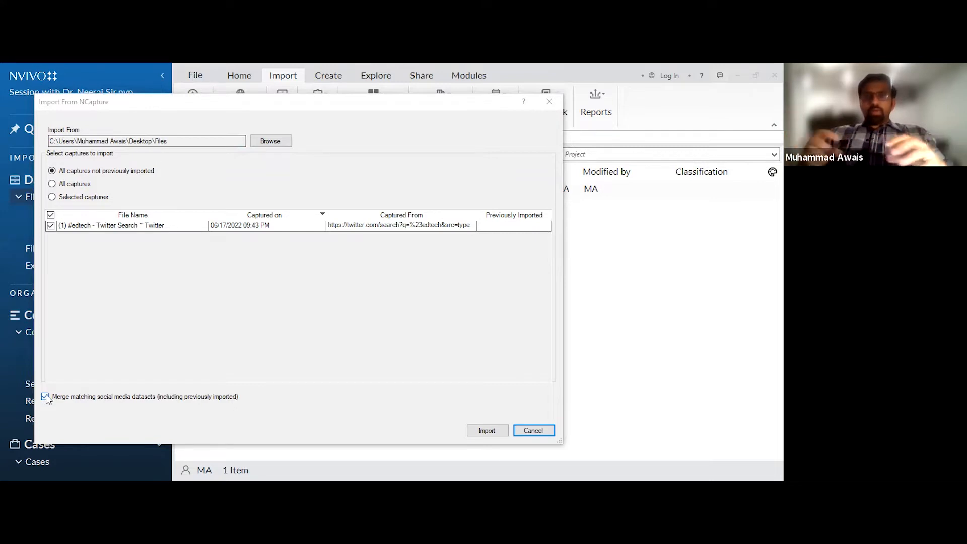
left_click(487, 430)
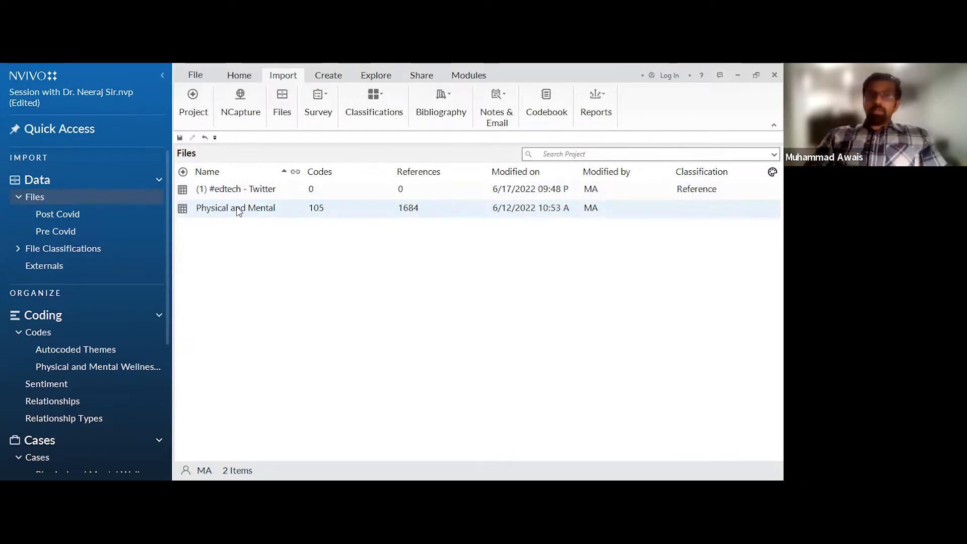
left_click(254, 190)
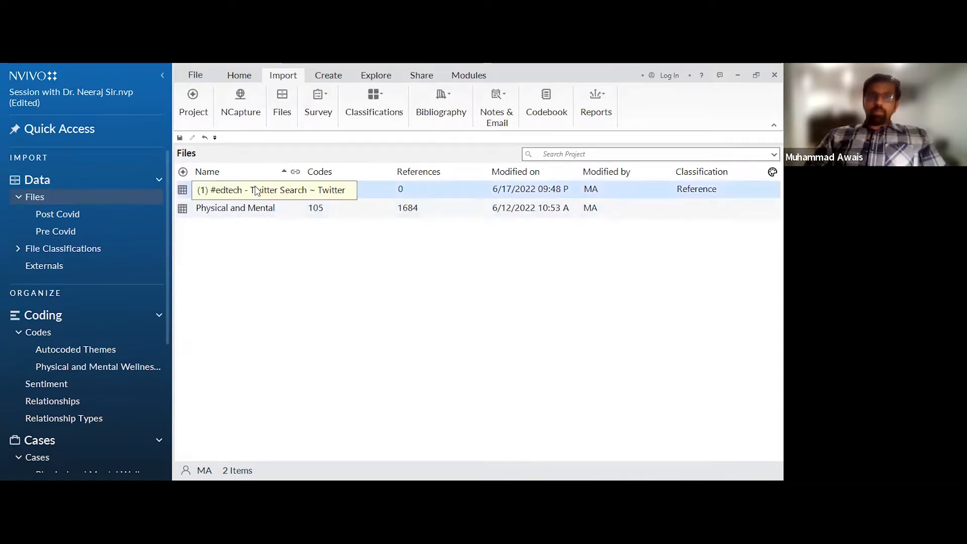
left_click(224, 188)
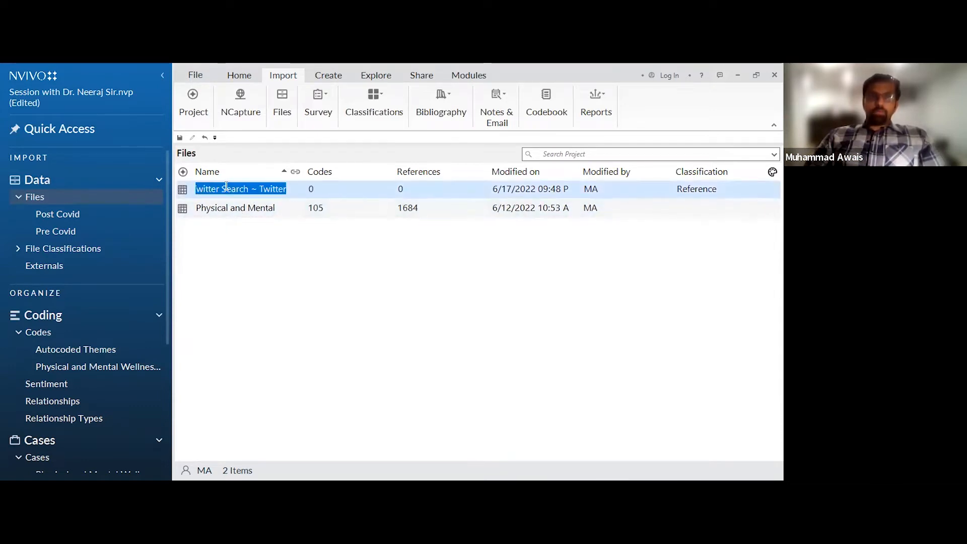
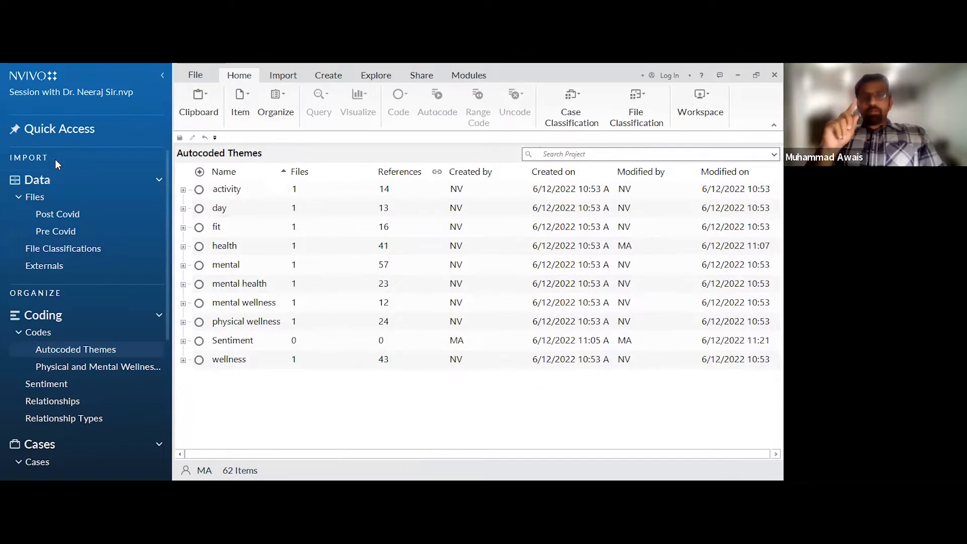
Import from NCapture only the lower of the two #meetoo Twitter Search captures dated 12/18/2021 03:27 PM in the Downloads folder
left_click(227, 190)
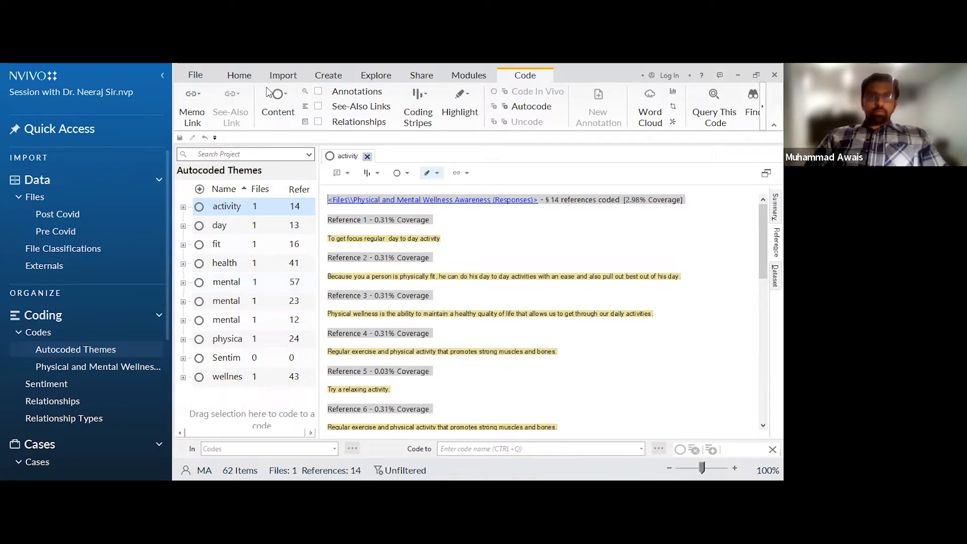
left_click(283, 75)
left_click(237, 107)
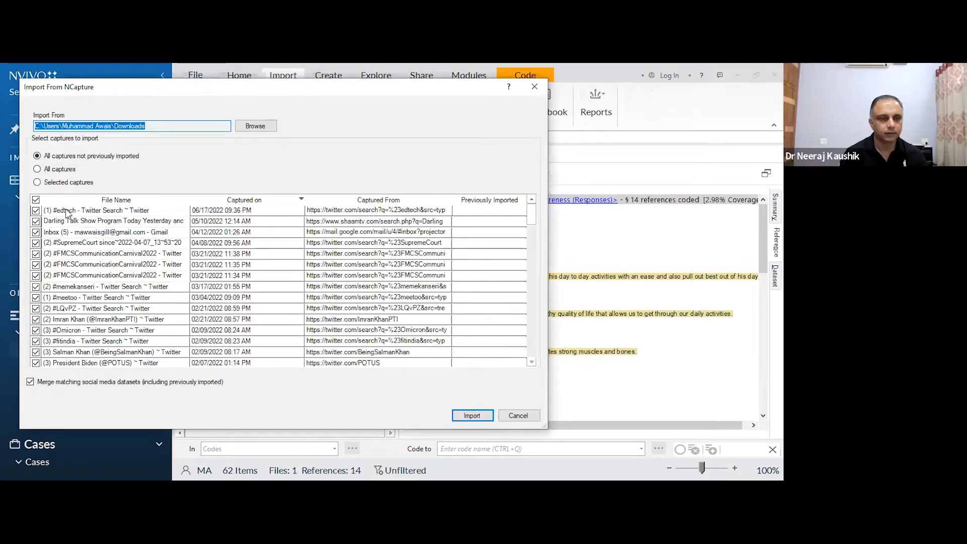
left_click(36, 199)
scroll(88, 288, "down", 8)
scroll(88, 288, "down", 12)
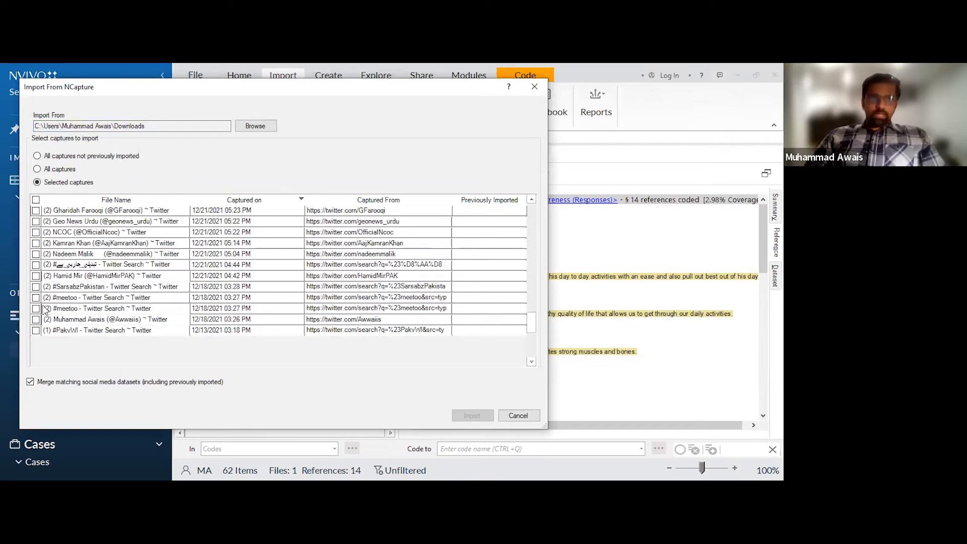
left_click(36, 308)
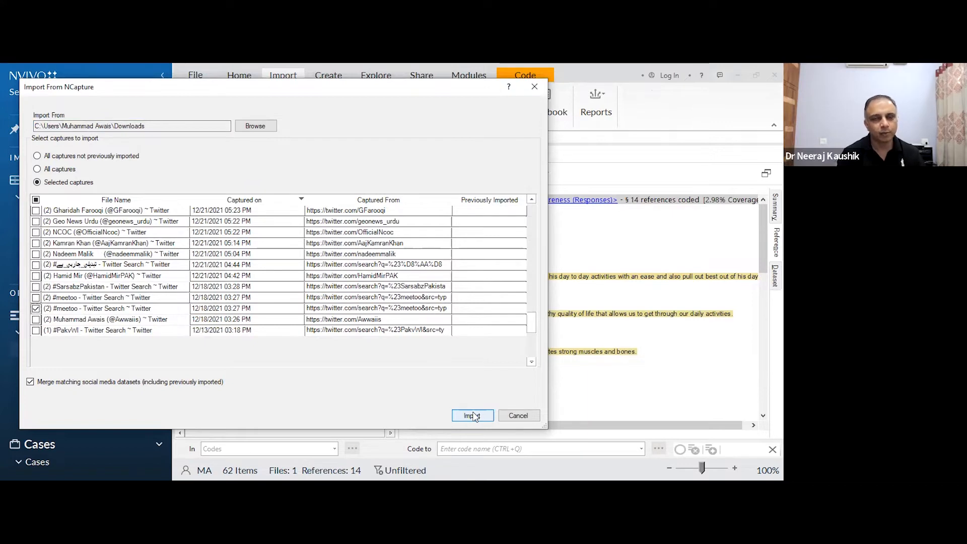
left_click(472, 415)
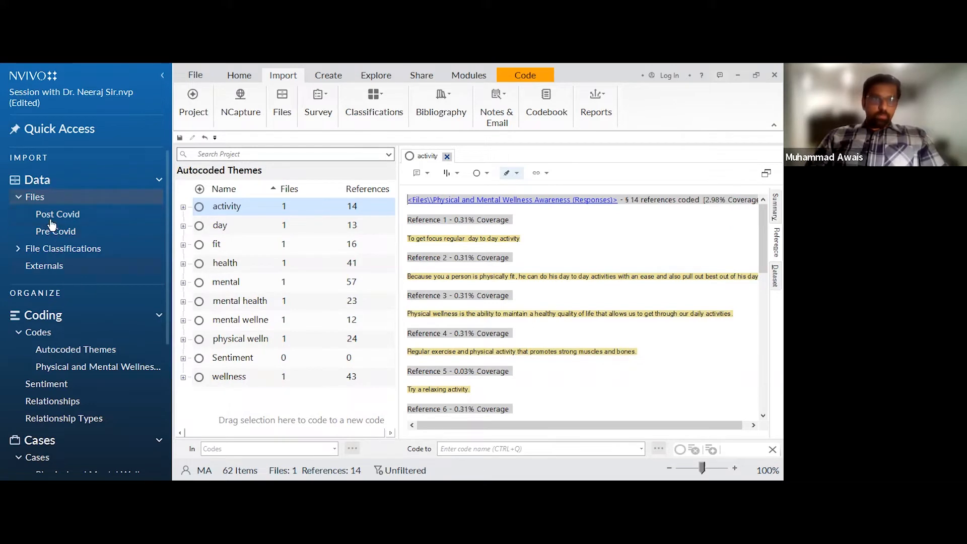
List the project's files, close the activity code and open the imported #meetoo Twitter Search dataset
left_click(45, 200)
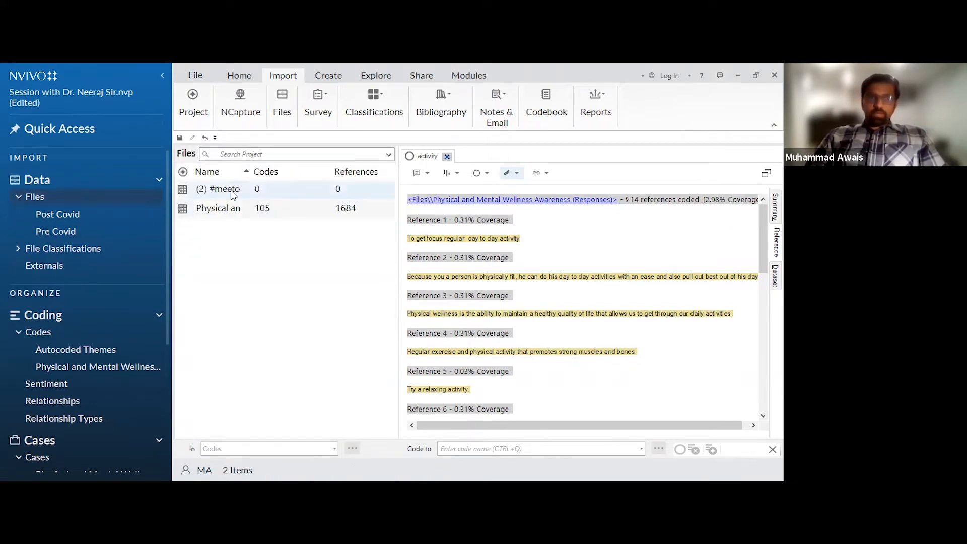
left_click(447, 157)
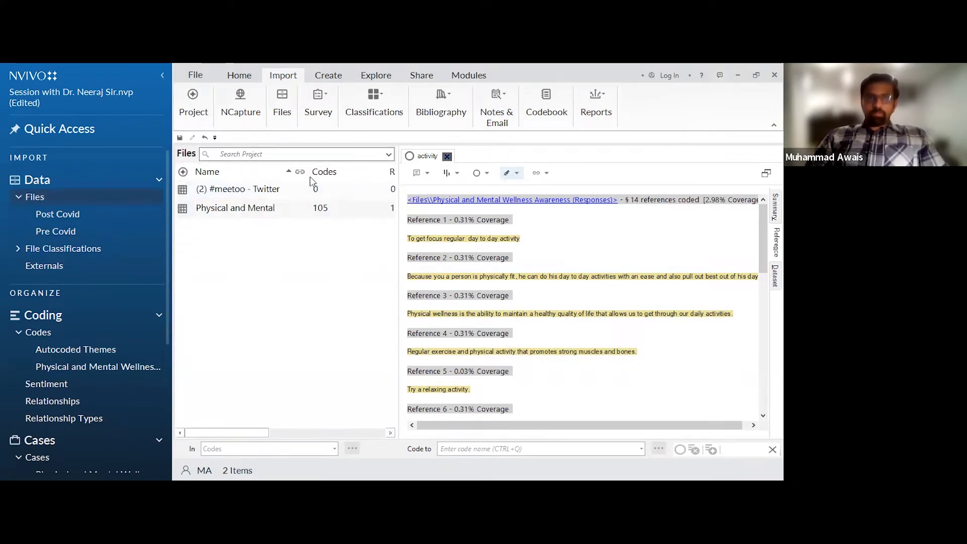
double_click(241, 195)
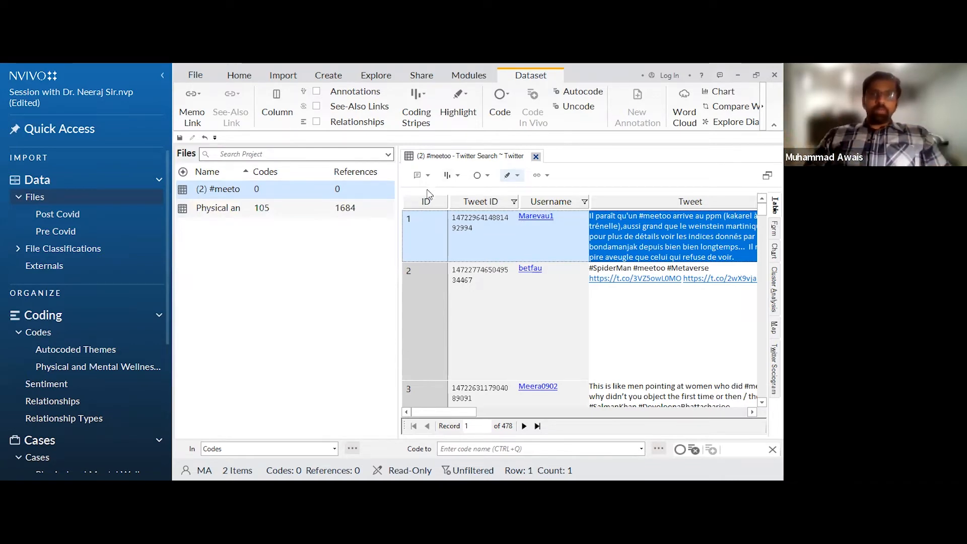
Try a filter on the dataset's Tweet Type column with the condition equal to
left_click_drag(452, 412, 505, 412)
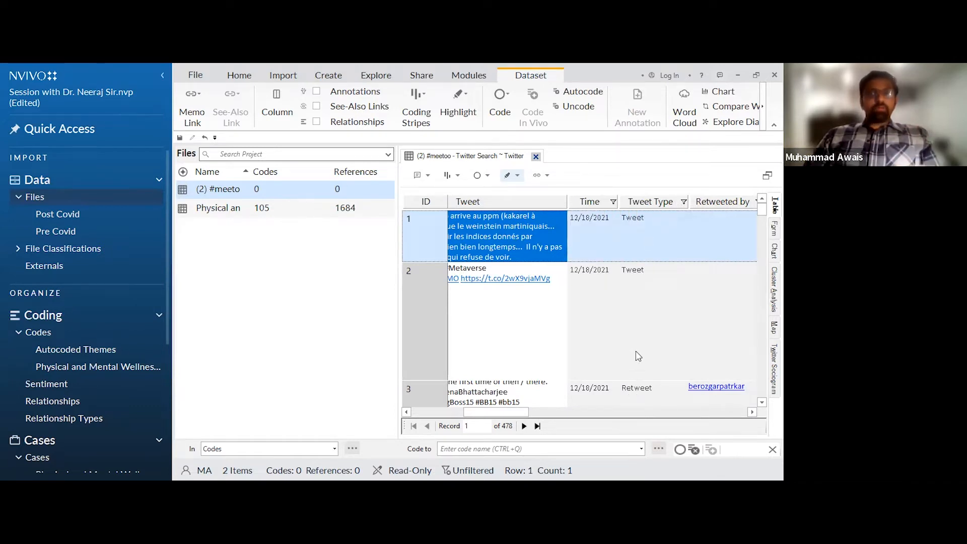
left_click(684, 203)
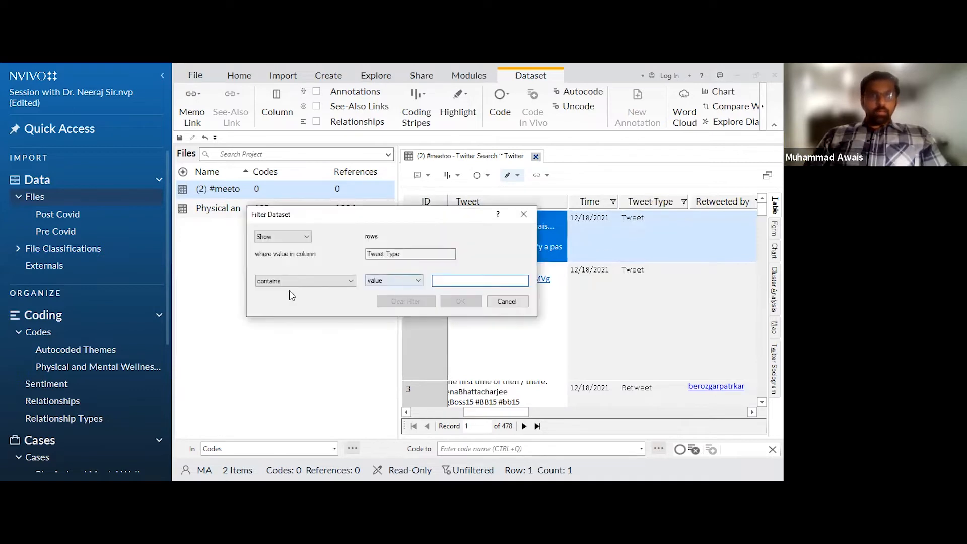
left_click(289, 282)
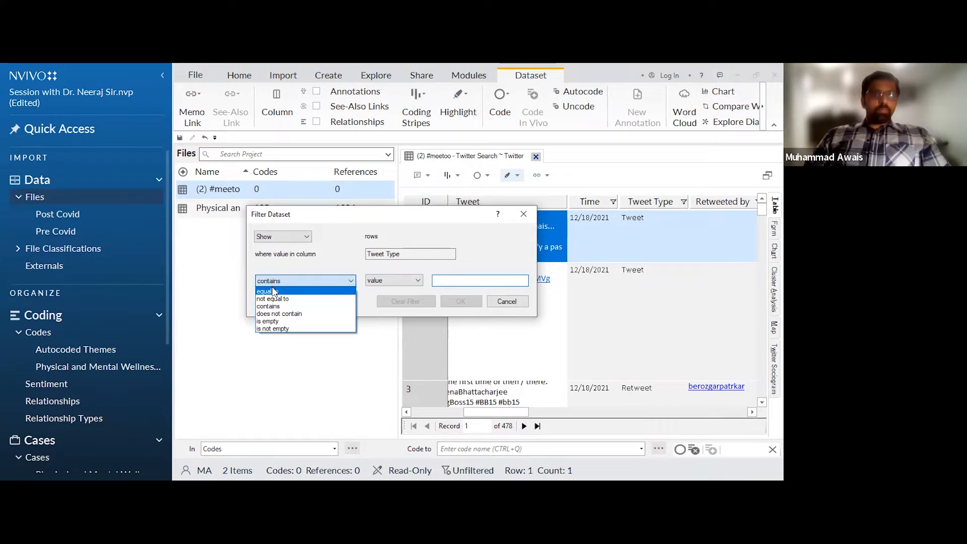
left_click(272, 289)
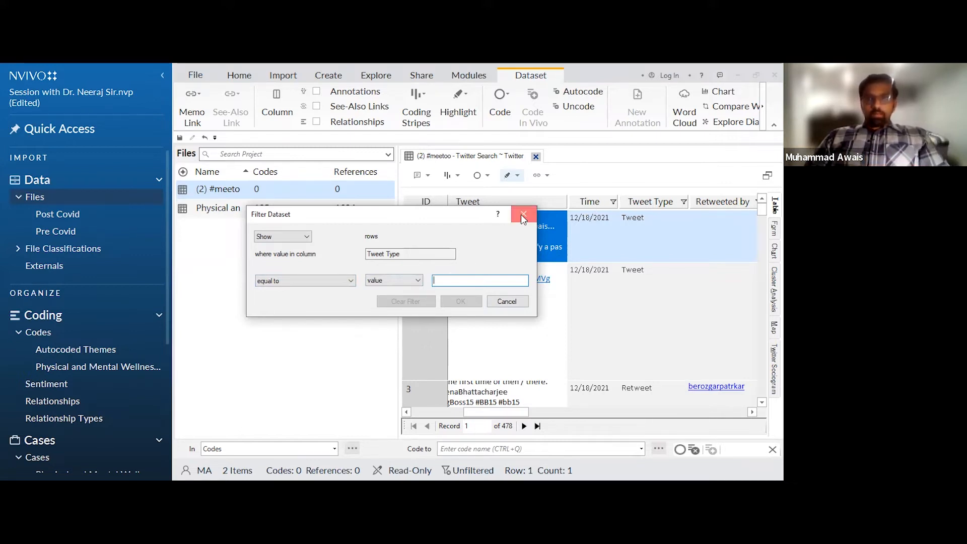
Try a filter on the Time column with the condition greater than, and close it without applying
left_click(310, 280)
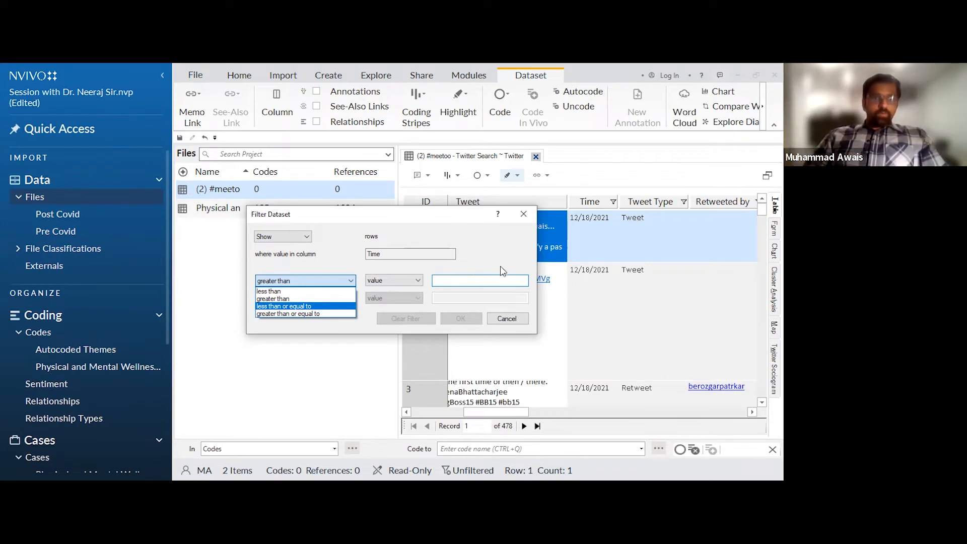
left_click(277, 300)
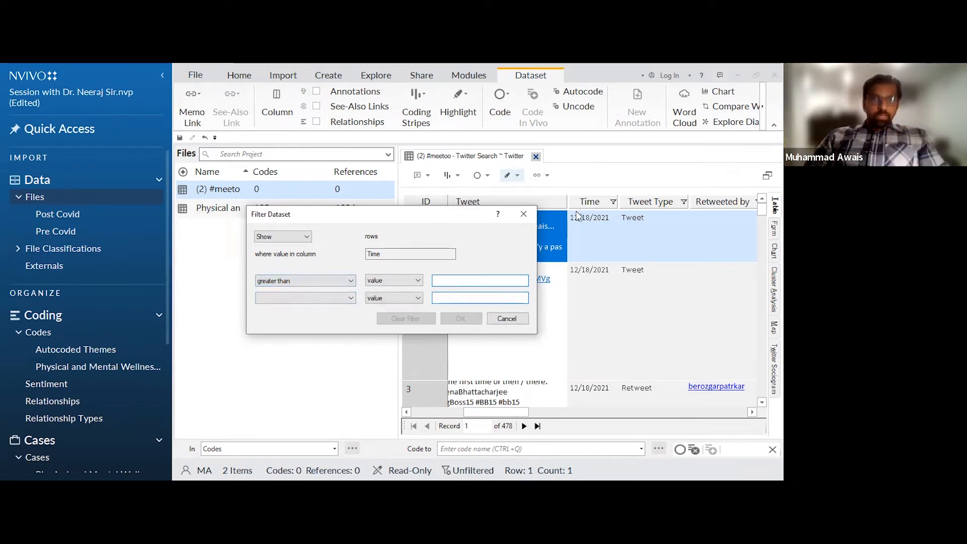
left_click(470, 280)
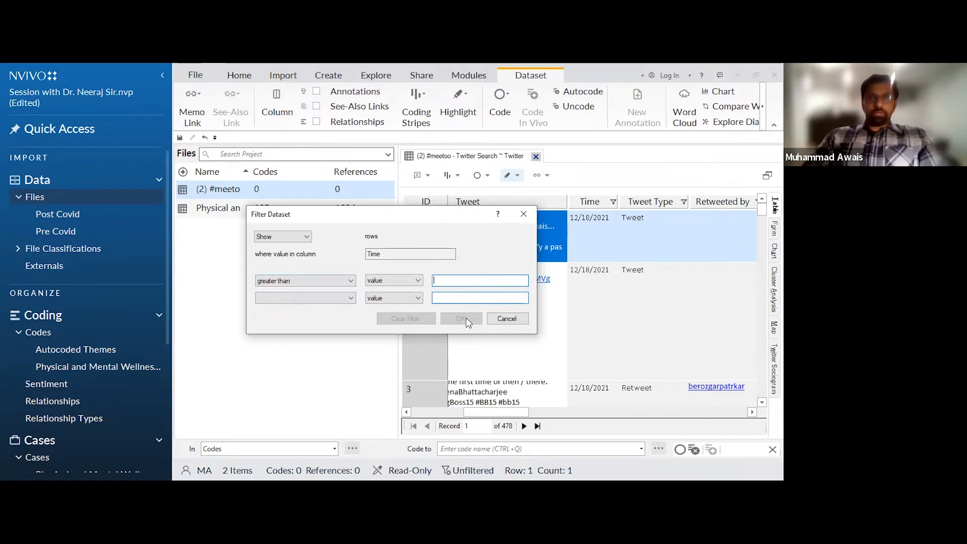
left_click(524, 215)
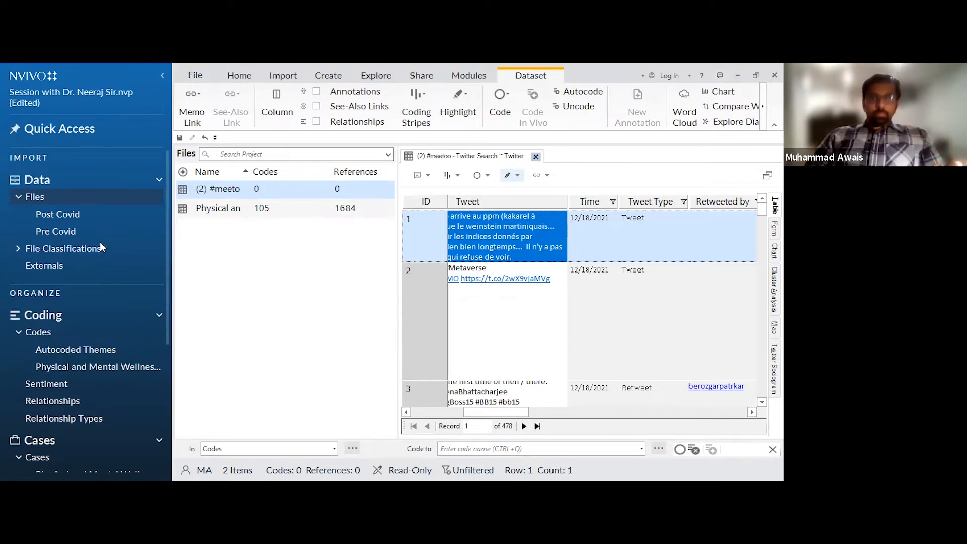
Examine the #meetoo dataset's columns, from Tweet ID and Username through Time, Tweet Type and Number of Retweets
mouse_move(519, 412)
left_mouse_down()
mouse_move(665, 411)
mouse_move(508, 407)
left_mouse_up()
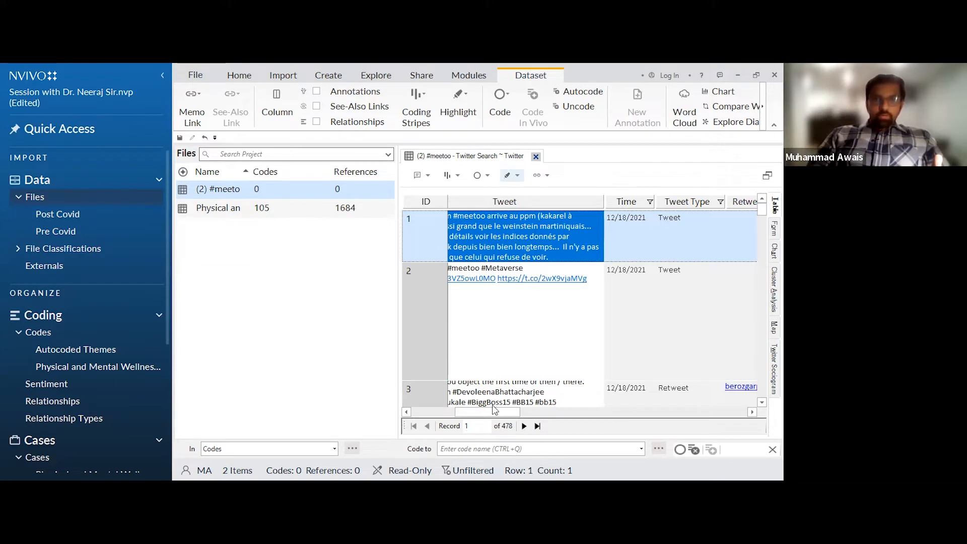
left_click_drag(489, 416, 448, 416)
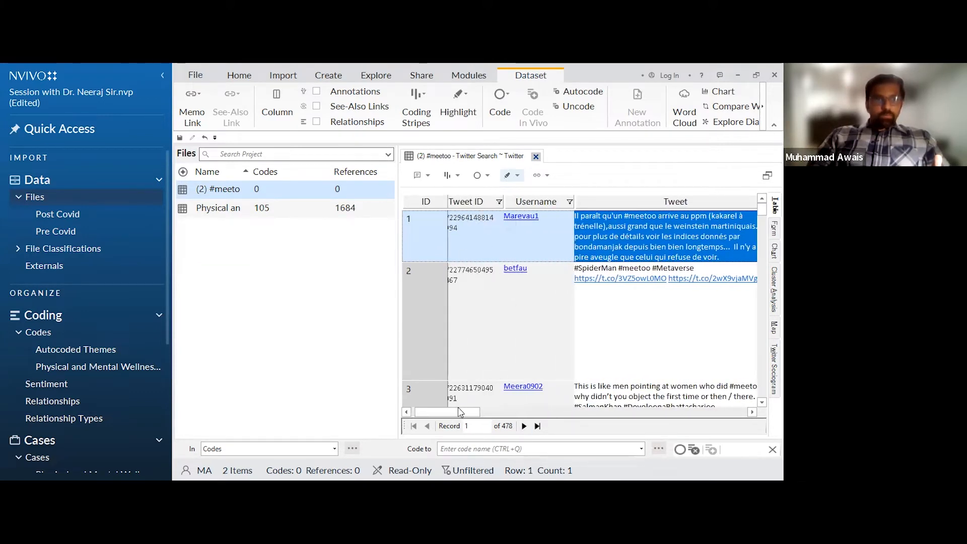
left_click_drag(463, 412, 497, 416)
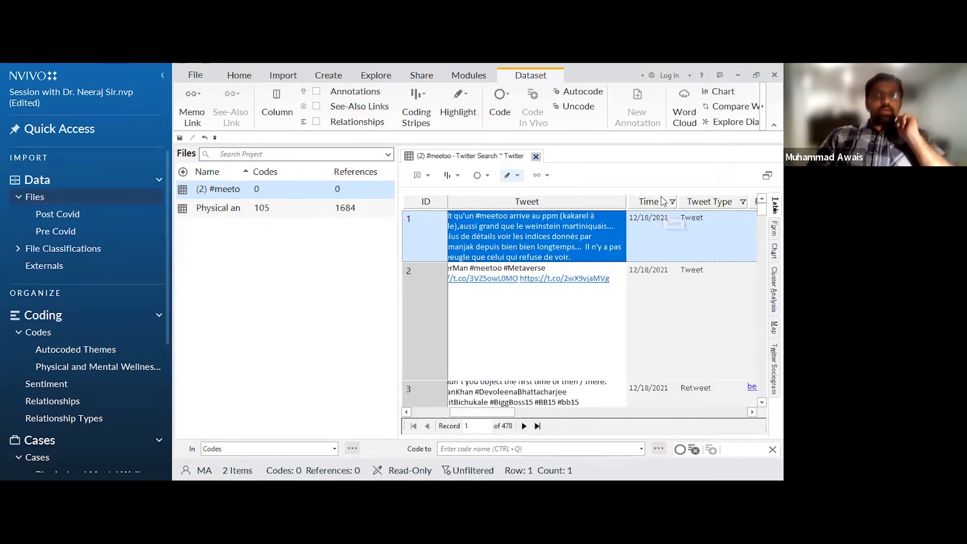
left_click_drag(505, 414, 548, 405)
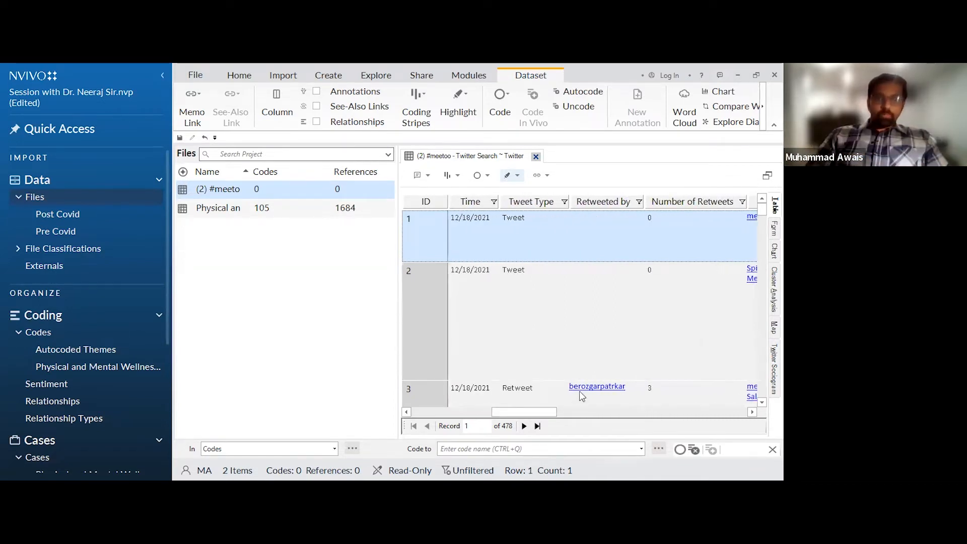
left_click_drag(536, 414, 455, 415)
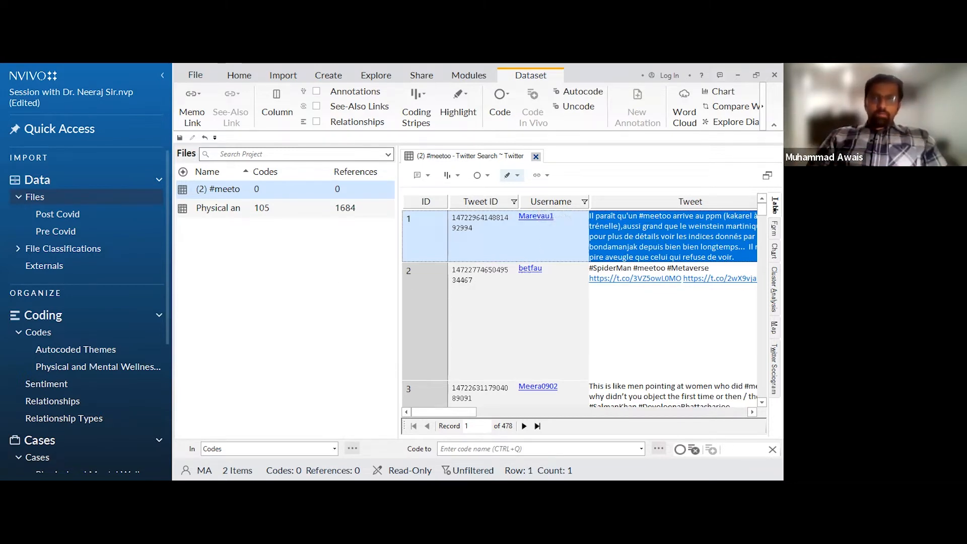
Review the Autocode Wizard's coding options for the #meetoo dataset and cancel the wizard without coding
right_click(197, 192)
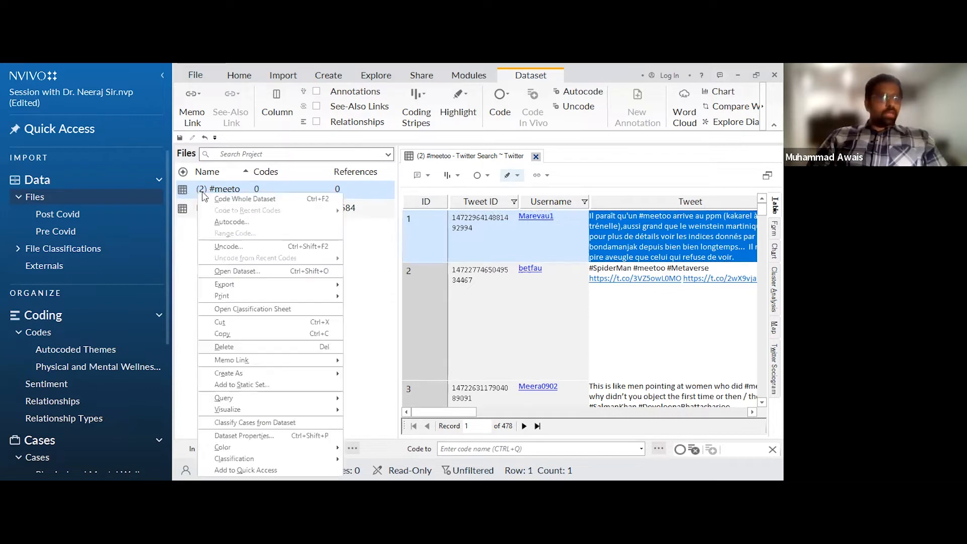
left_click(252, 222)
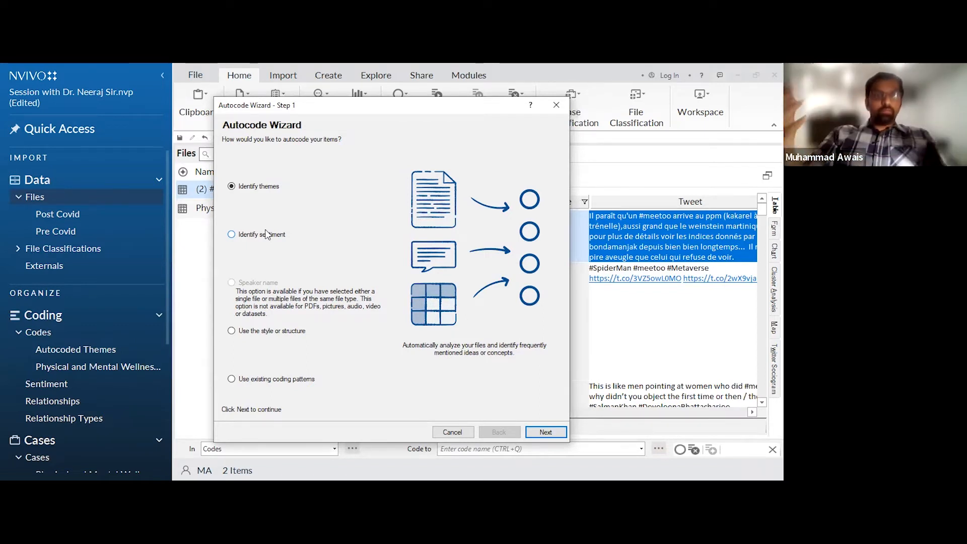
left_click(452, 432)
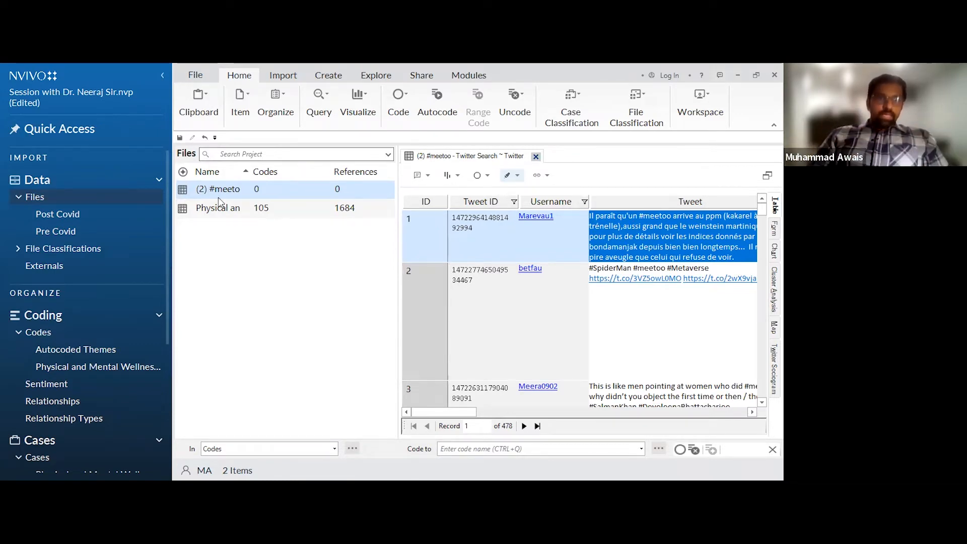
List the project's codes and select a passage of the first tweet's text in the #meetoo dataset
left_click(37, 331)
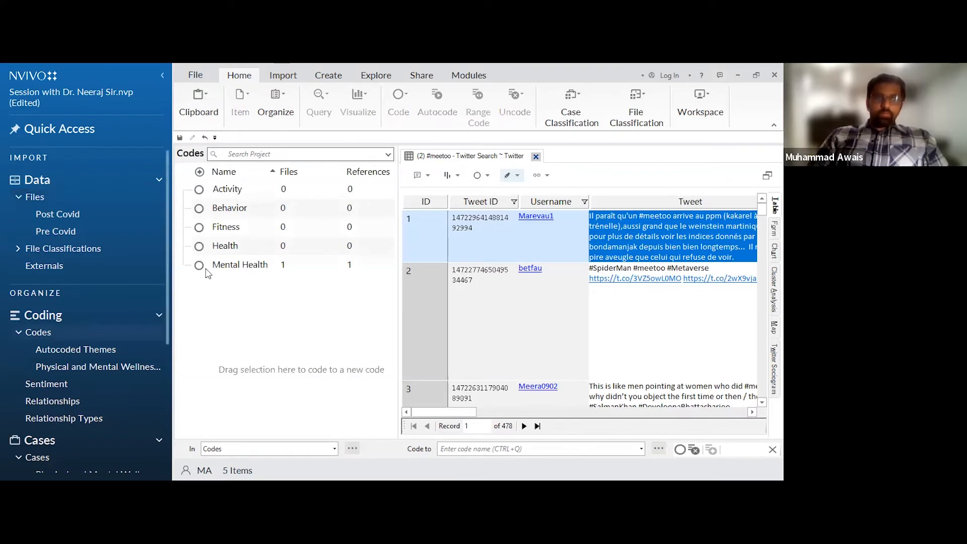
left_click_drag(636, 226, 684, 257)
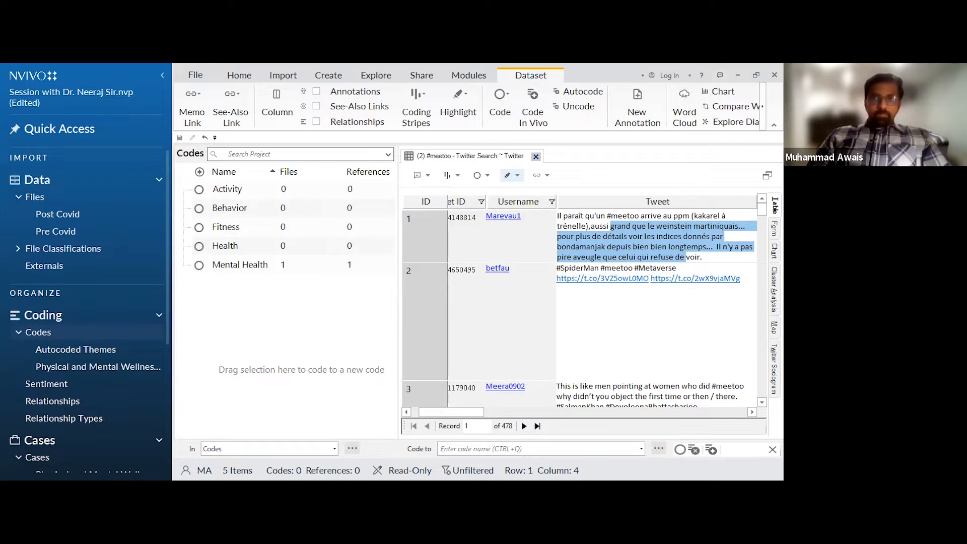
View the #meetoo dataset as a location map and as a cluster analysis of its usernames, and close the dataset
left_click(775, 328)
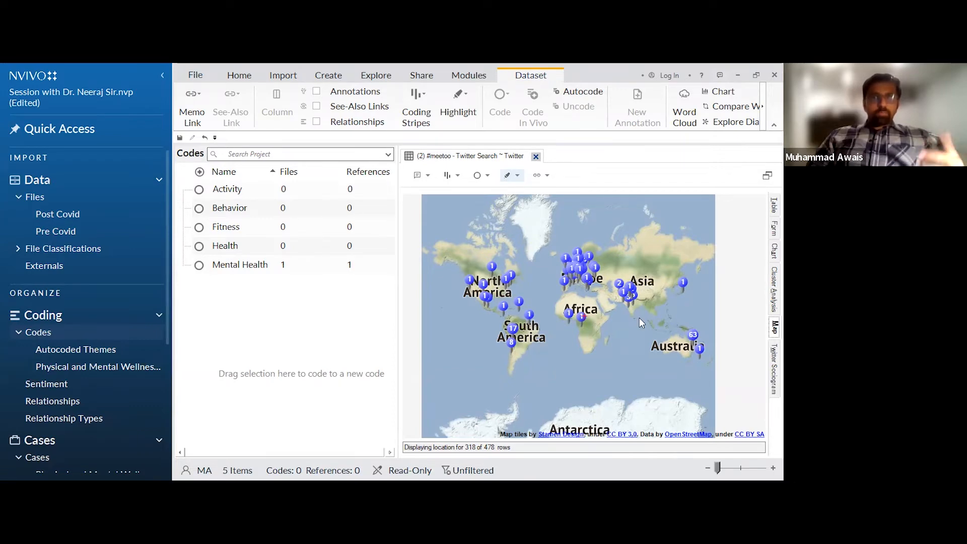
scroll(565, 320, "up", 3)
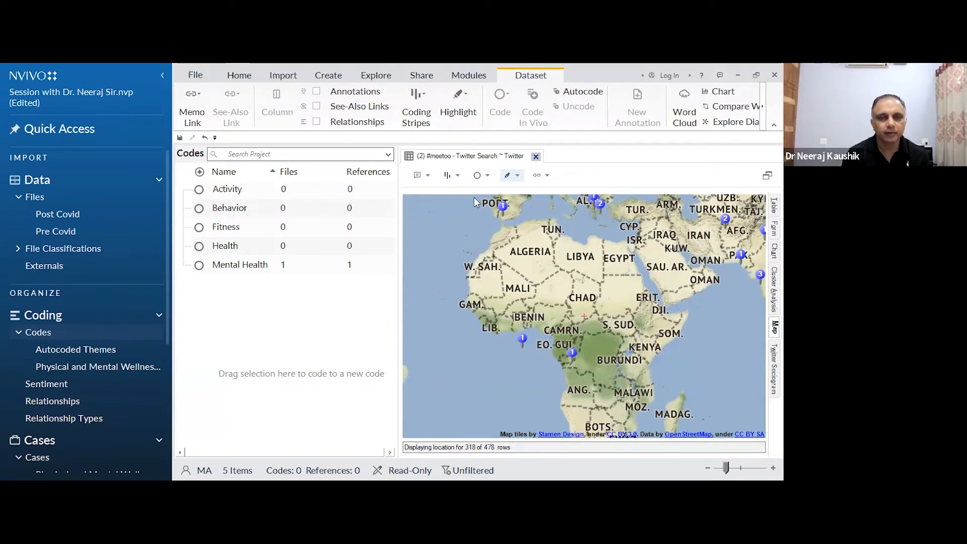
left_click(46, 198)
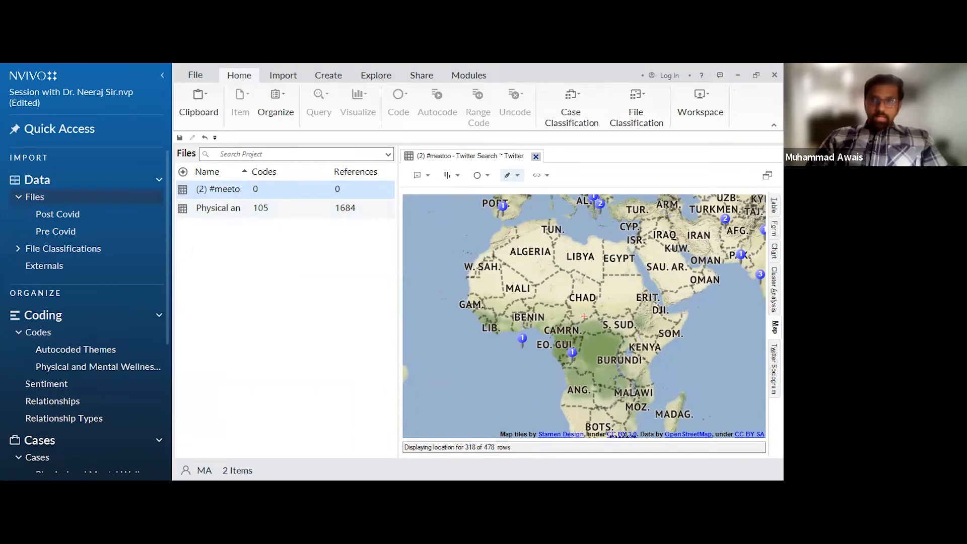
mouse_move(764, 233)
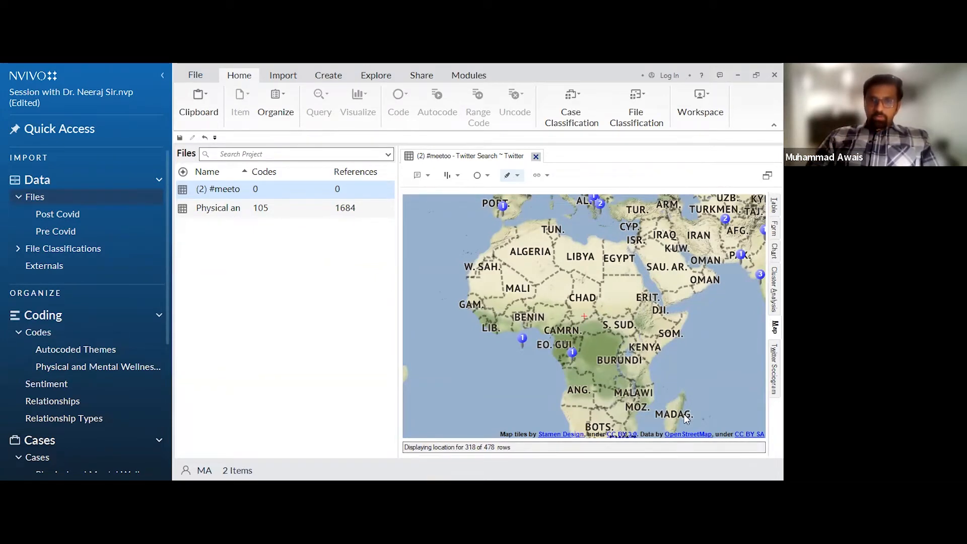
left_click(720, 371)
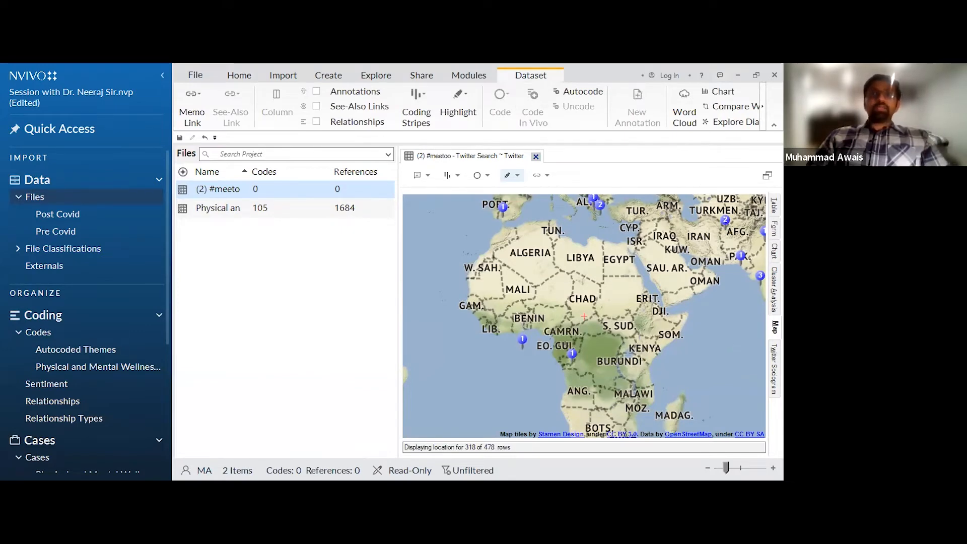
left_click(774, 290)
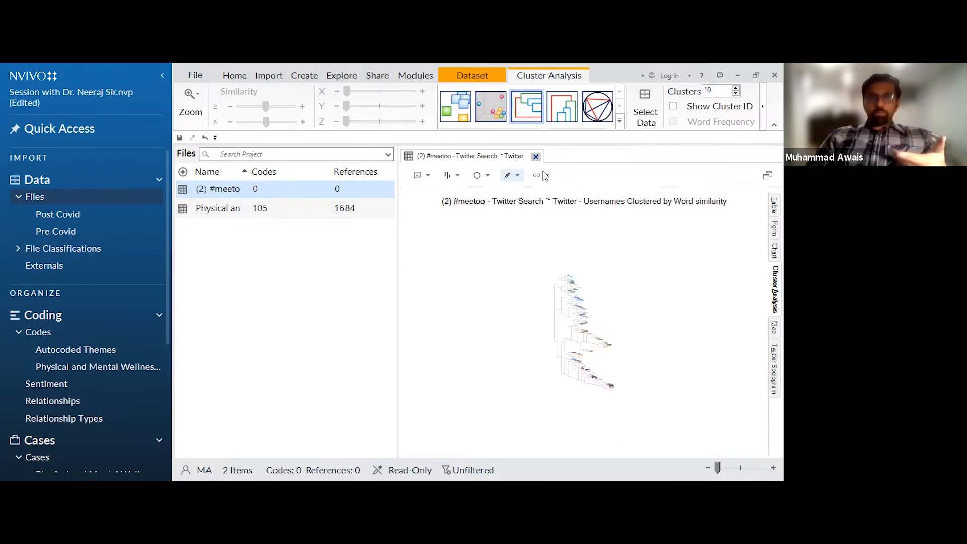
left_click(536, 157)
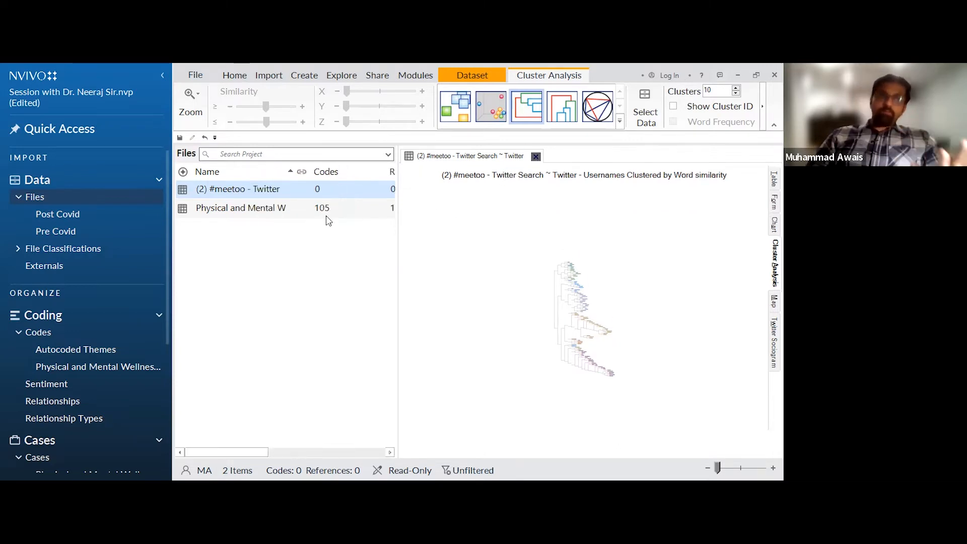
List the autocoded themes, and view the criteria of a Matrix Coding Query before closing it without running
left_click(262, 211)
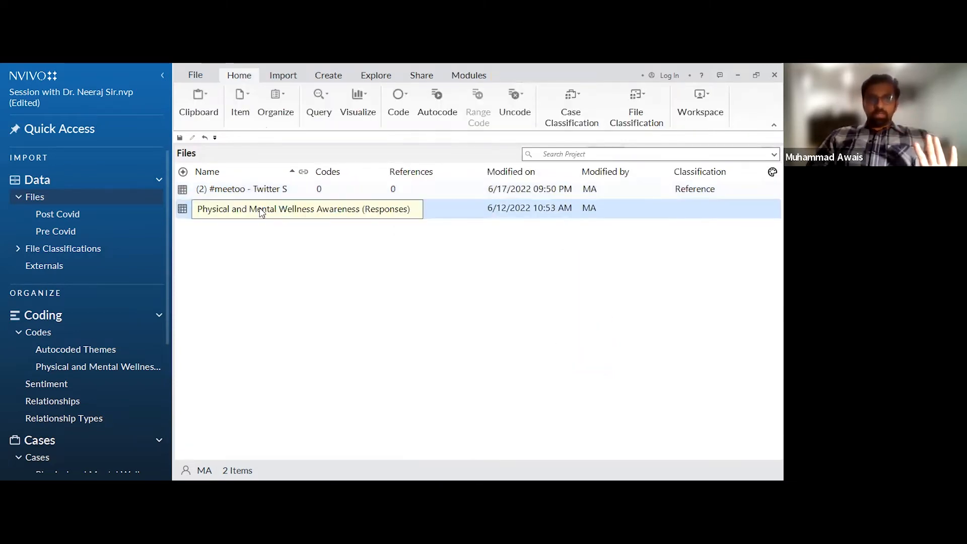
left_click(72, 348)
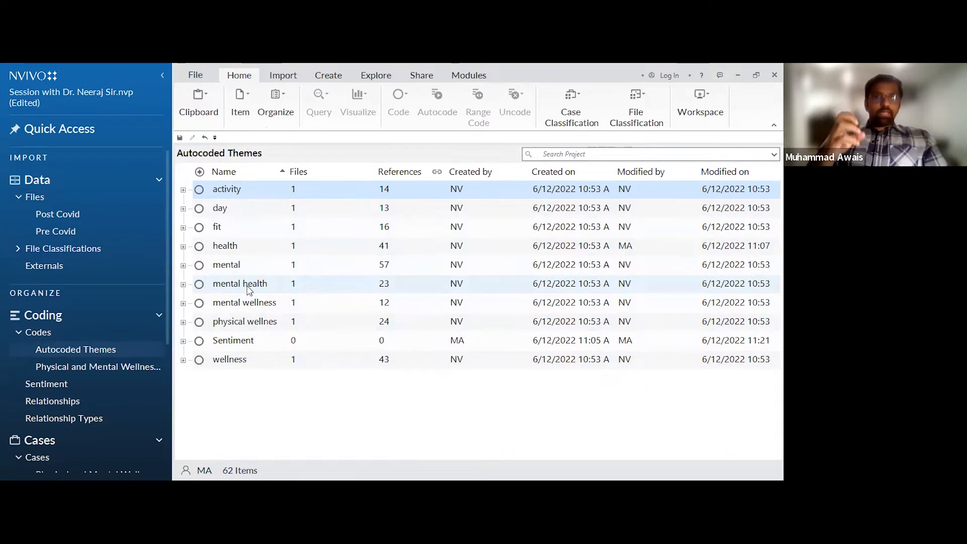
left_click(377, 75)
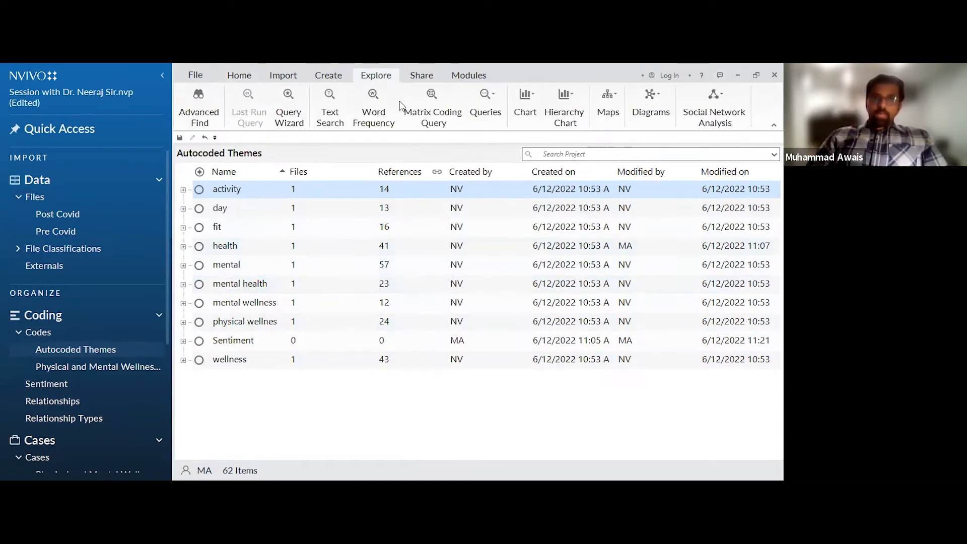
left_click(443, 107)
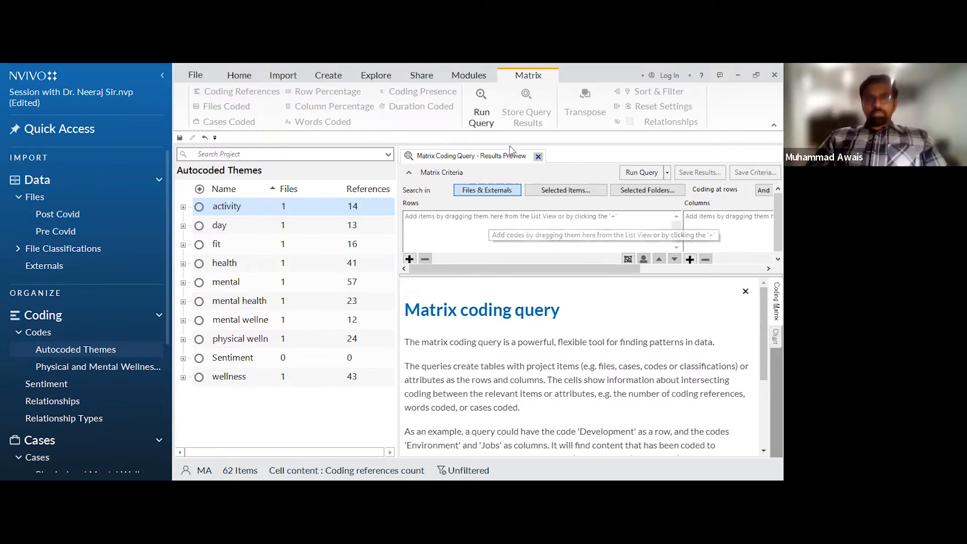
left_click(537, 157)
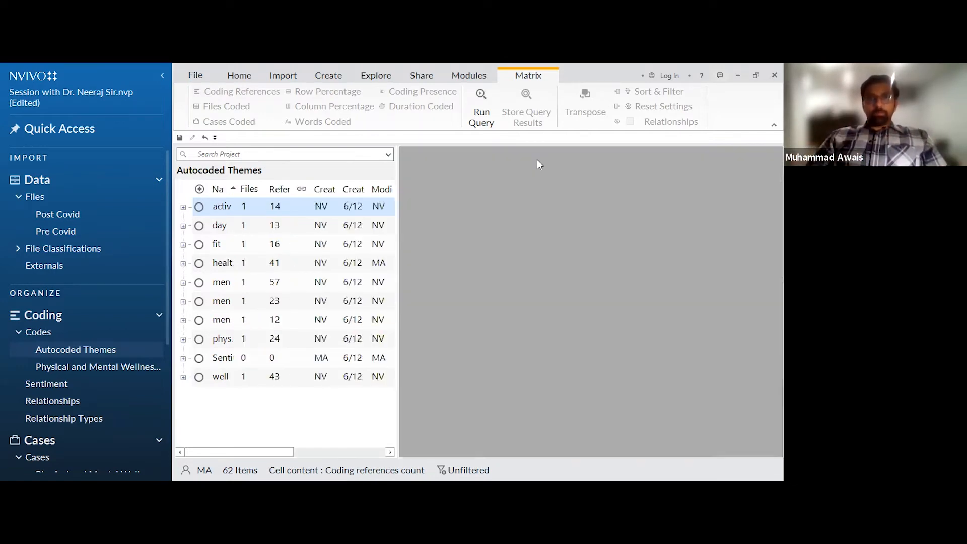
View the criteria of a new Coding query and close it without running
left_click(376, 75)
left_click(485, 104)
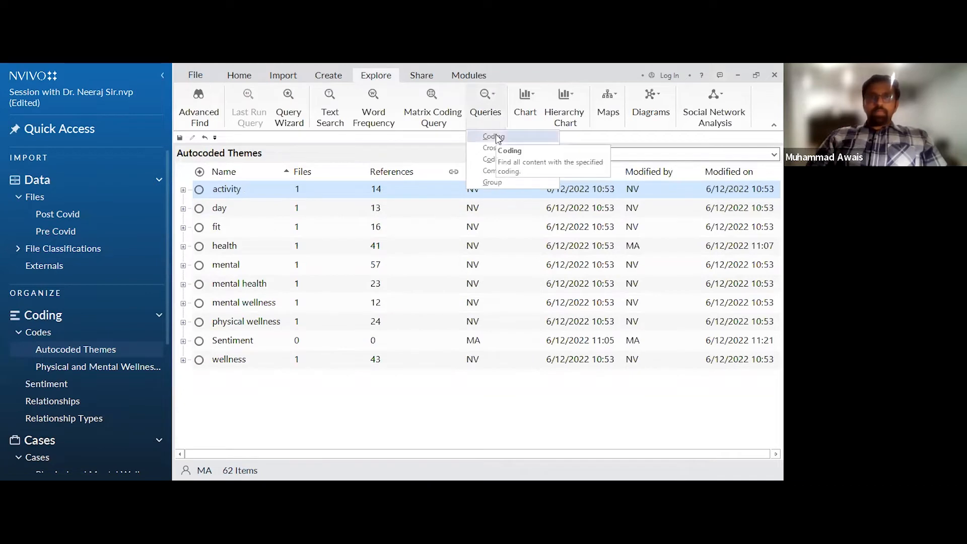
left_click(495, 135)
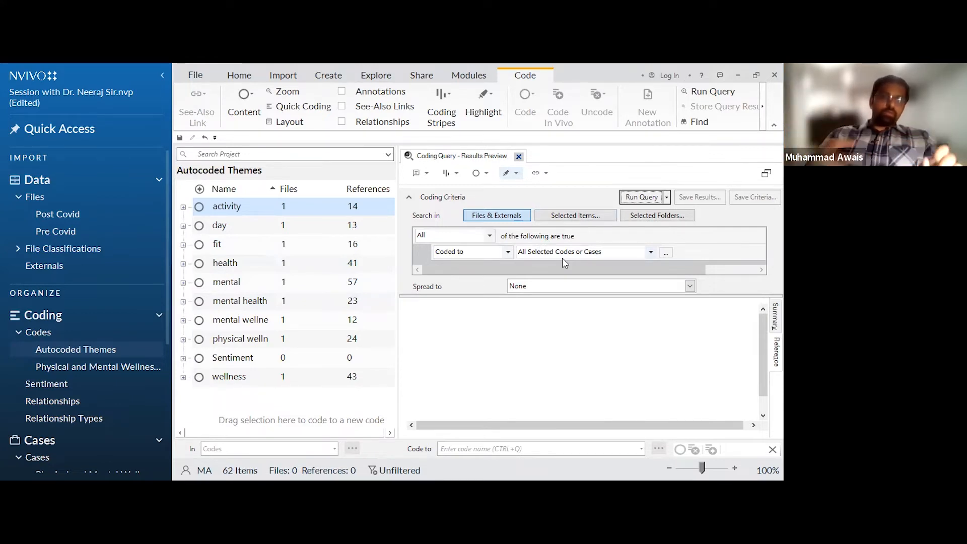
left_click(518, 157)
Start a Word Frequency query limited to the Physical and Mental Wellness Awareness (Responses) dataset
left_click(376, 75)
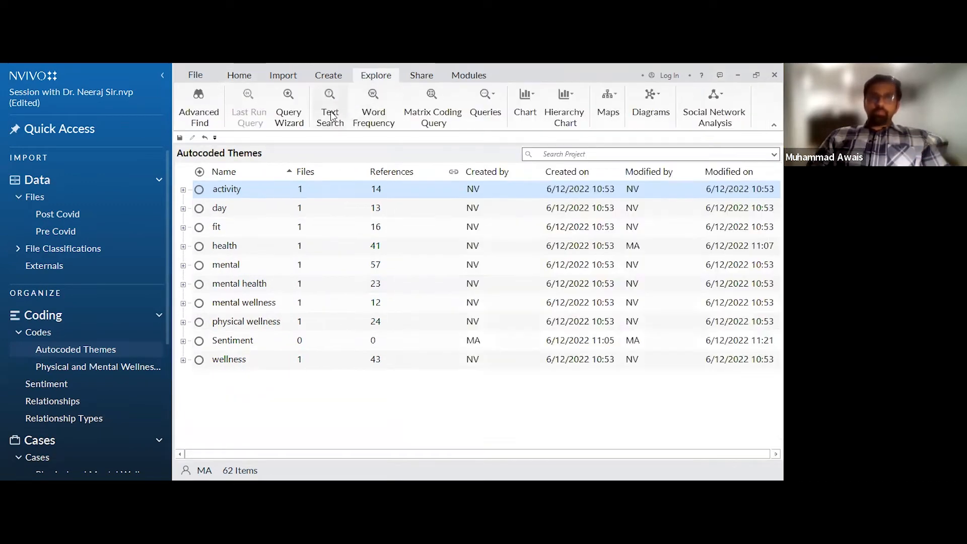
left_click(383, 107)
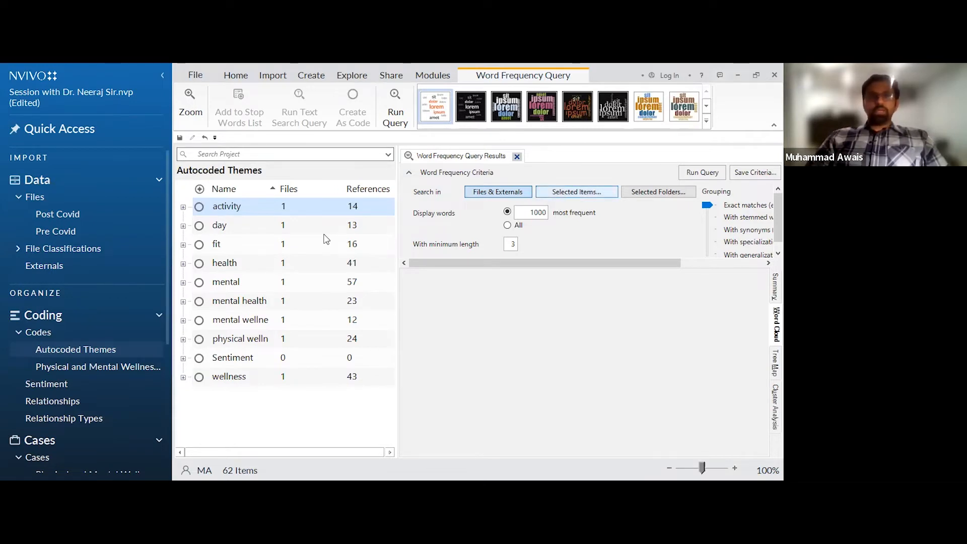
left_click(273, 215)
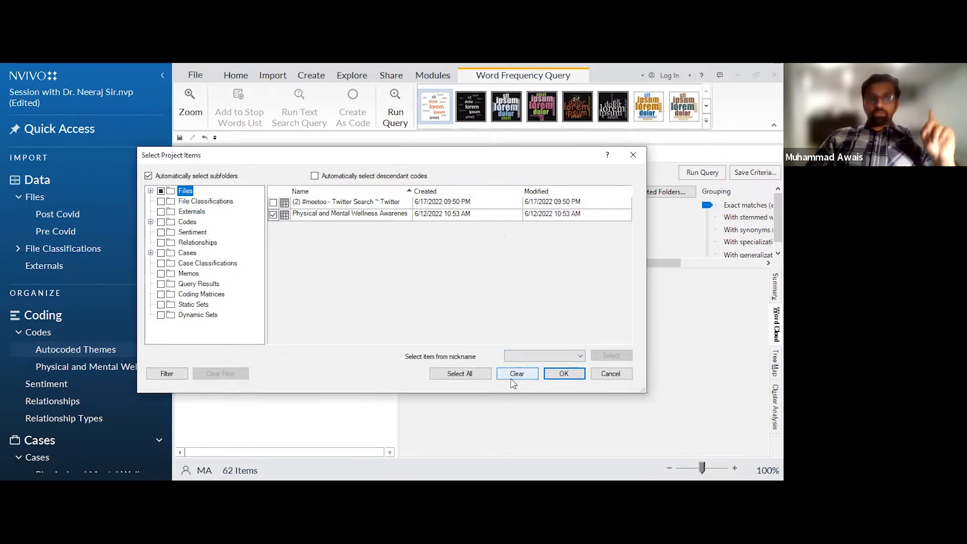
left_click(558, 371)
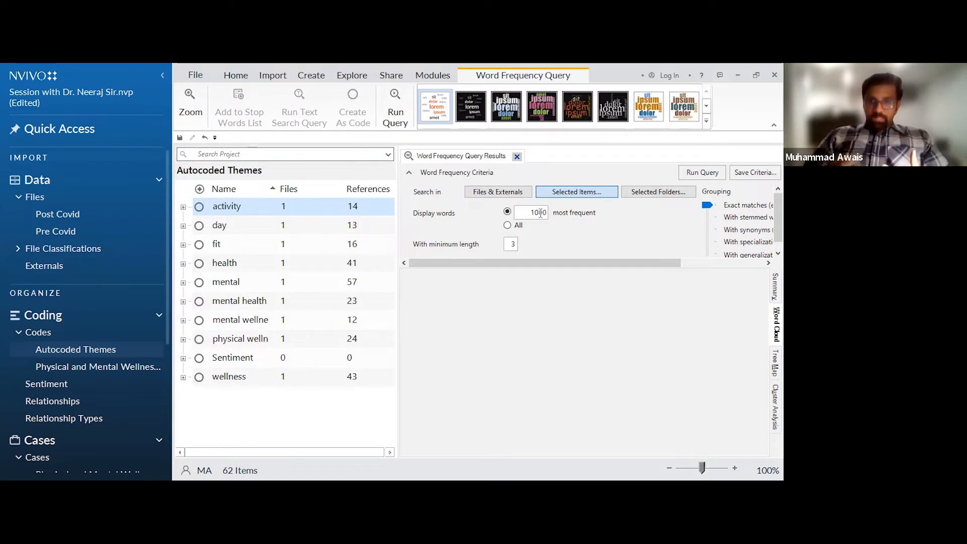
Set the query to display the 10 most frequent words with a minimum length of 4
left_click(541, 213)
key("BackSpace")
key("BackSpace")
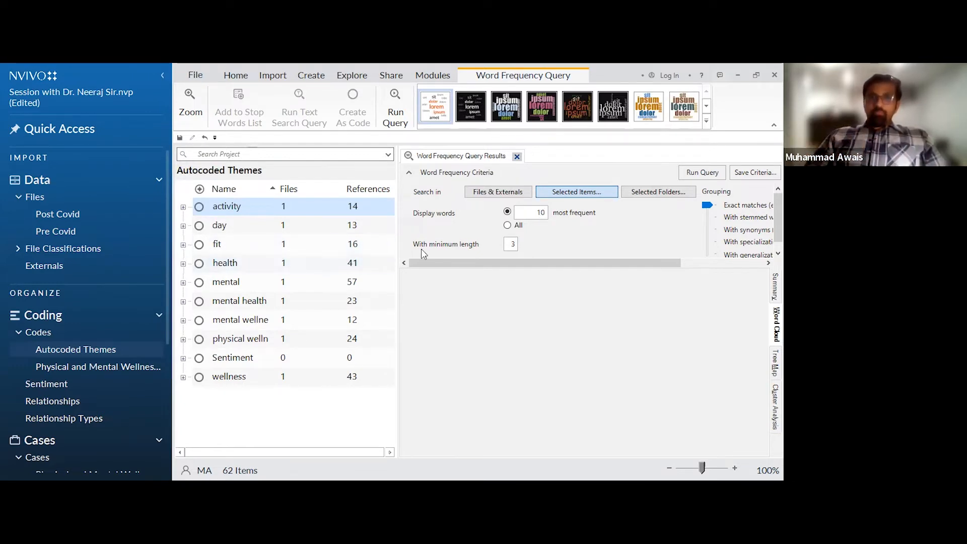
left_click(512, 244)
key("BackSpace")
type("4")
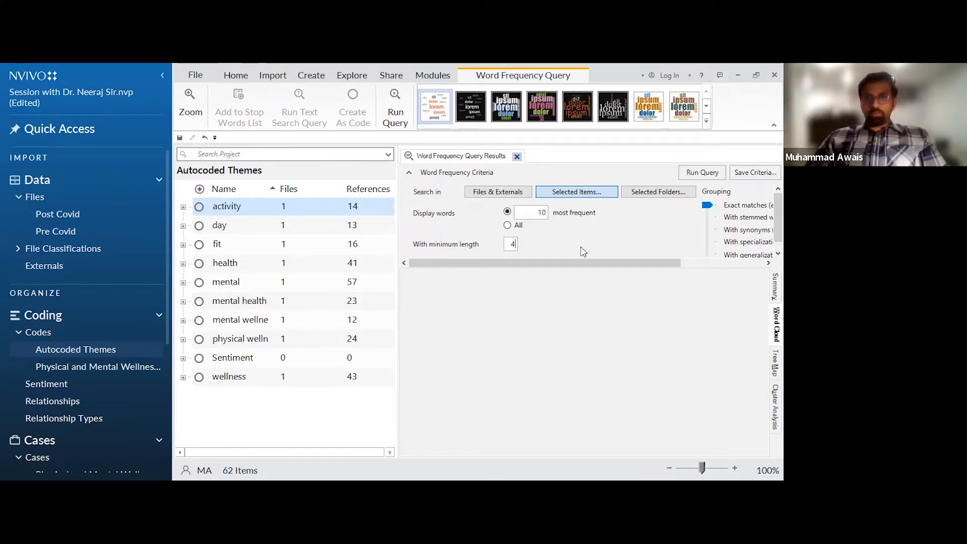
left_click_drag(599, 262, 687, 265)
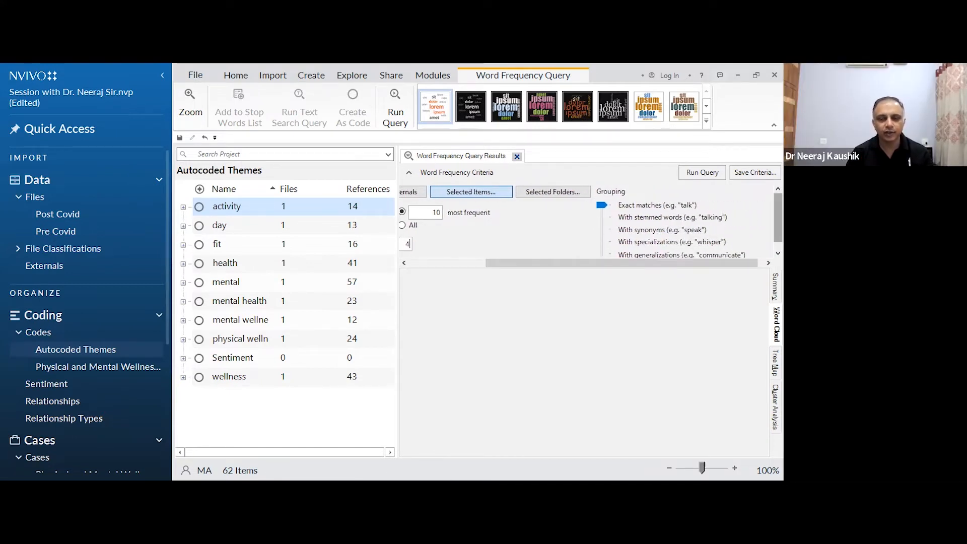
left_click_drag(613, 263, 547, 266)
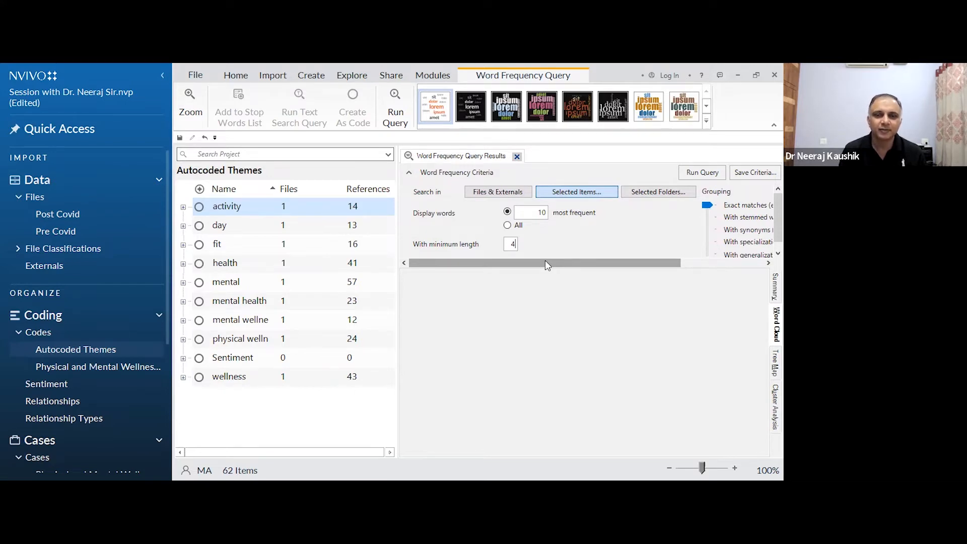
Set the word grouping to include stemmed words and run the Word Frequency query
left_click(354, 76)
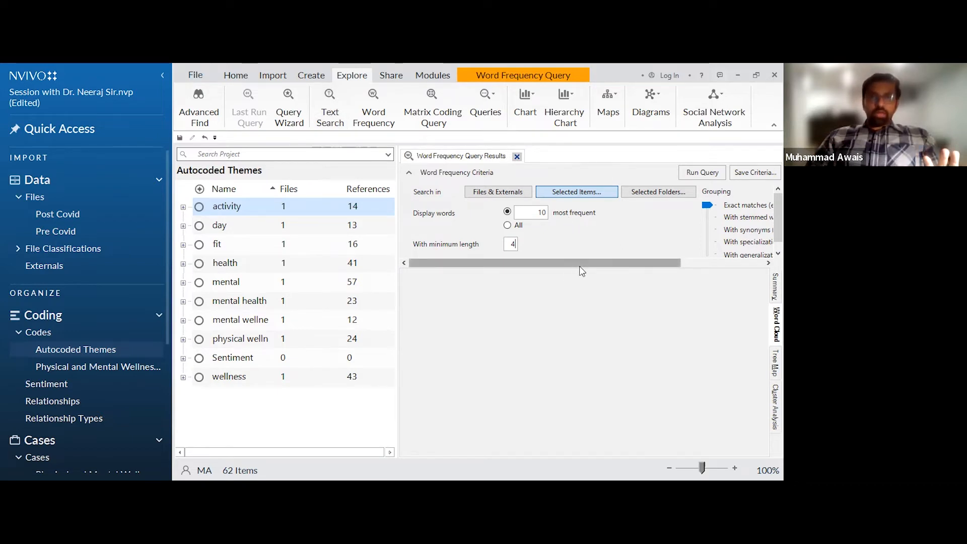
left_click_drag(575, 263, 651, 264)
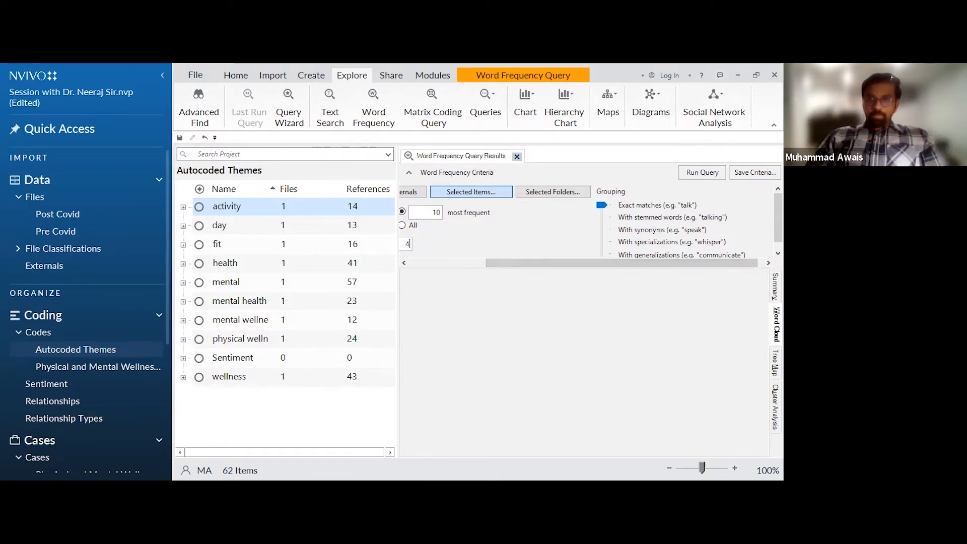
left_click_drag(778, 218, 778, 223)
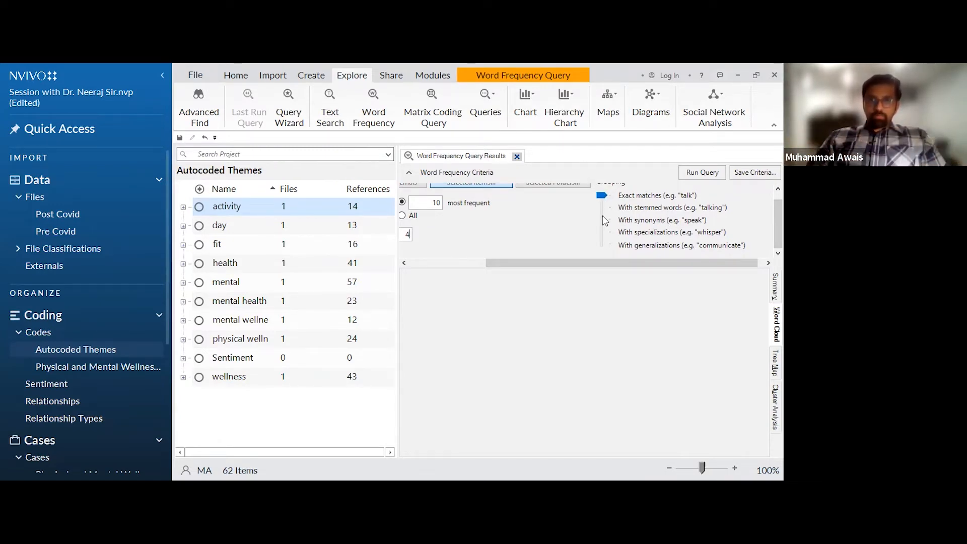
left_click_drag(602, 195, 610, 250)
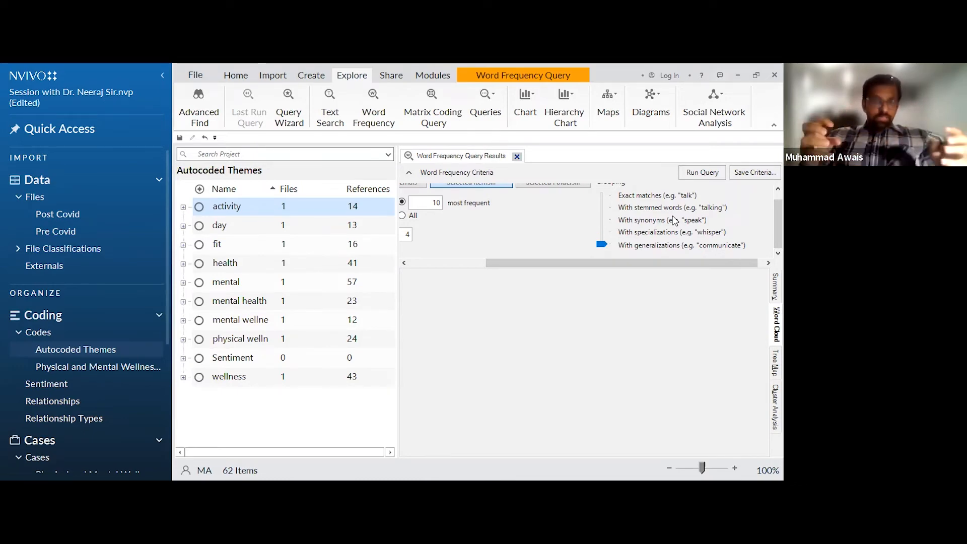
left_click(620, 210)
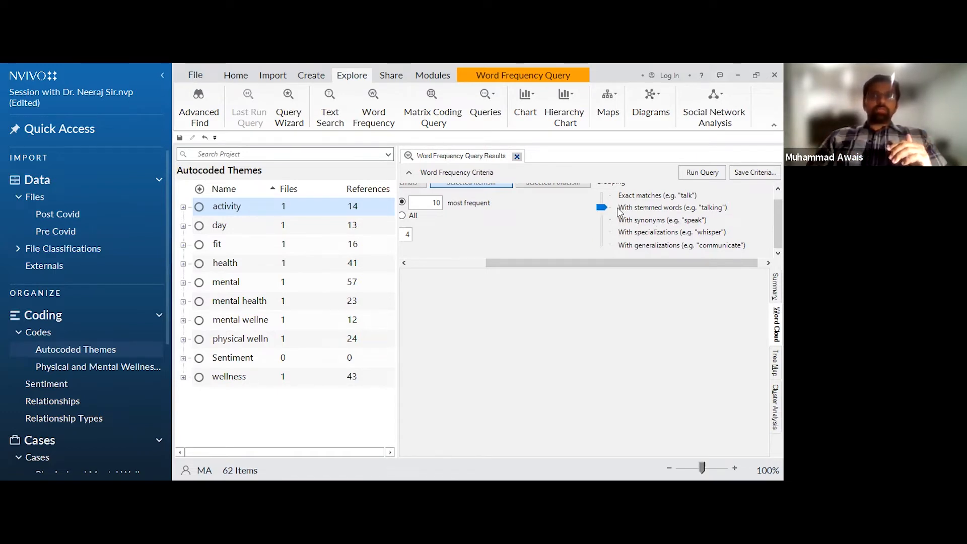
left_click_drag(559, 267, 481, 259)
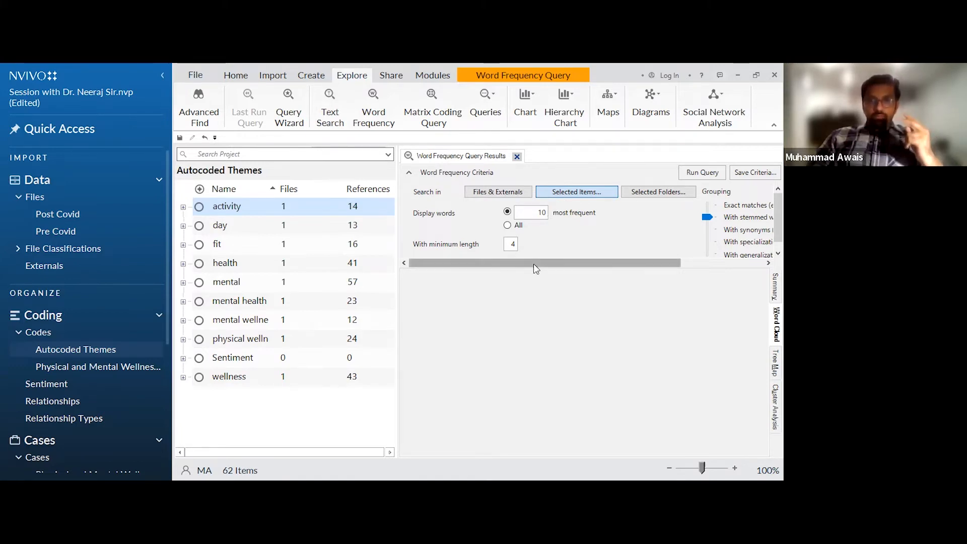
left_click_drag(533, 263, 609, 258)
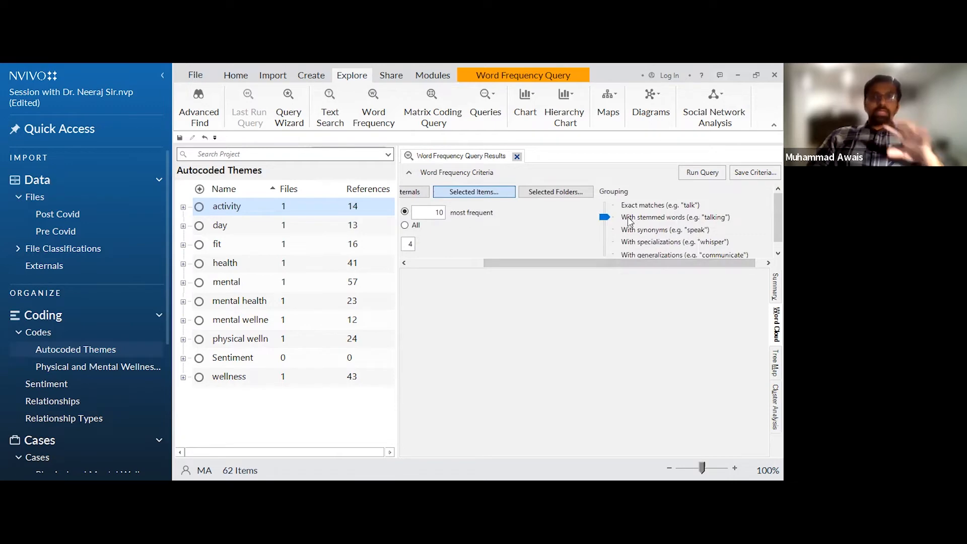
left_click(694, 173)
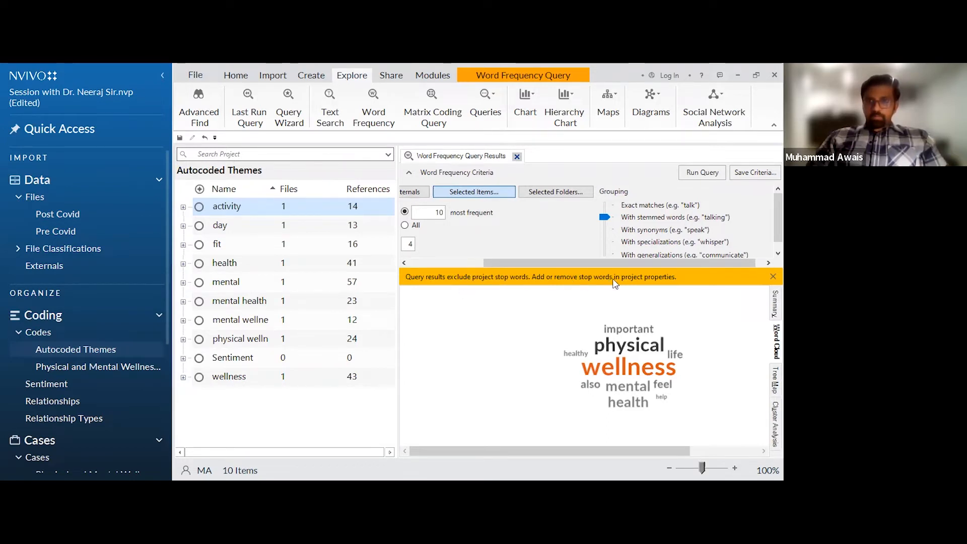
View the word cloud options for "also", open the Add Stop Words dialog for it, and cancel without adding the word
left_click(487, 74)
right_click(590, 388)
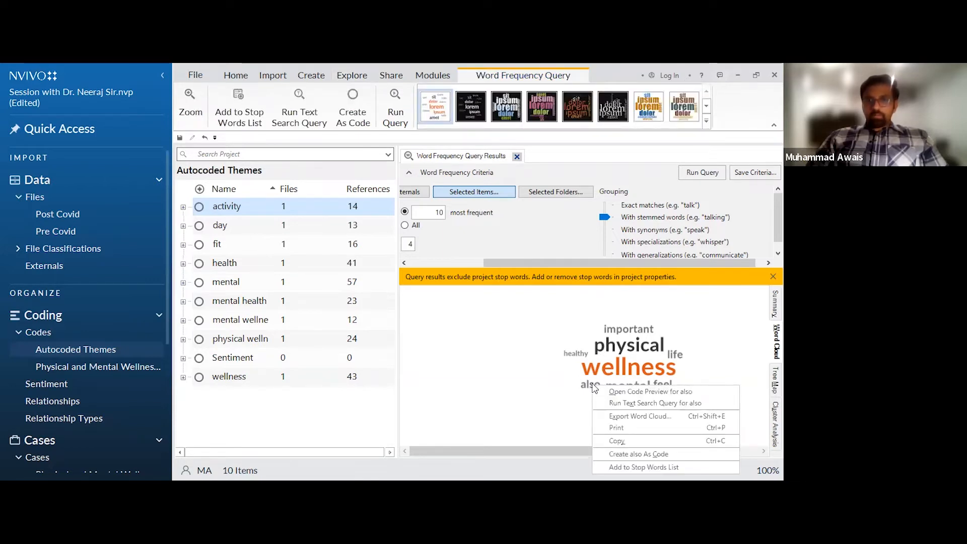
key("Escape")
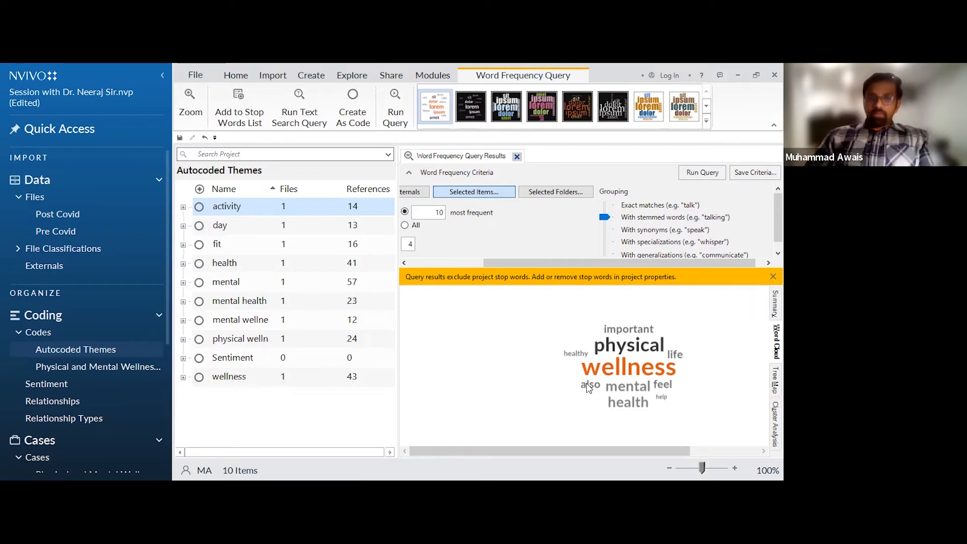
right_click(587, 387)
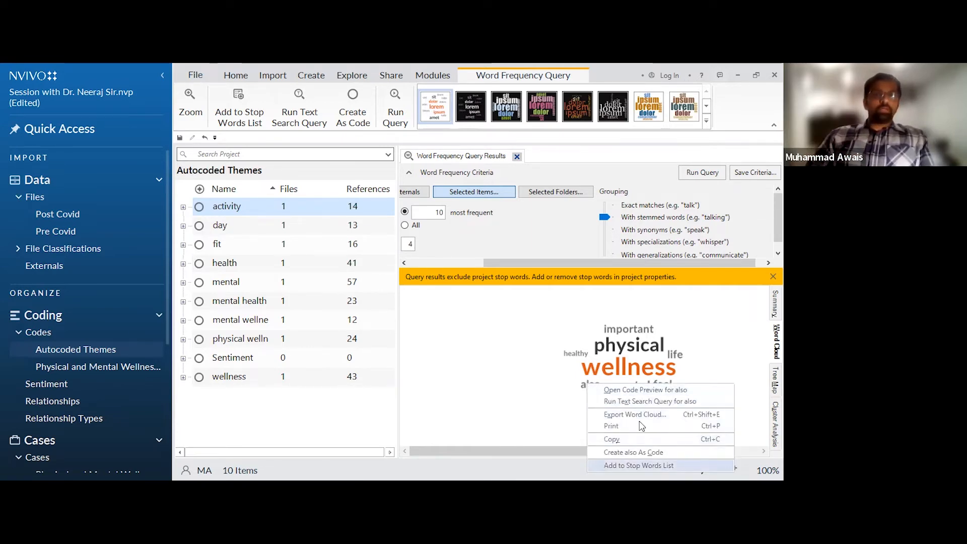
left_click(590, 389)
right_click(590, 389)
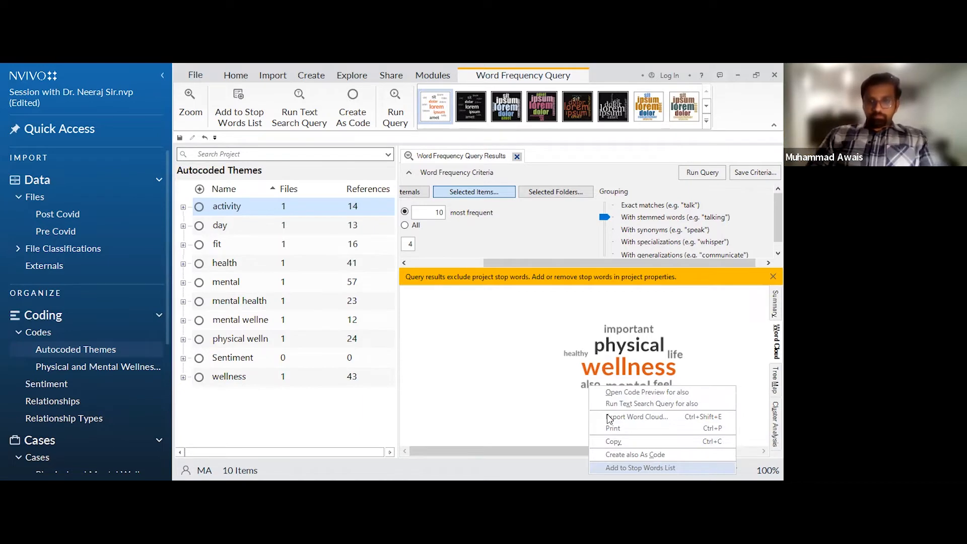
key("Escape")
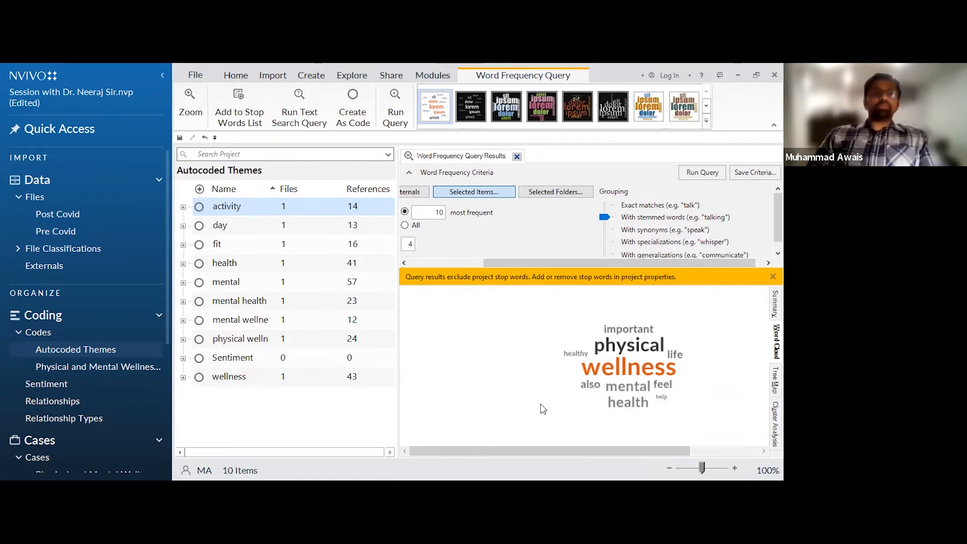
right_click(594, 387)
left_click(625, 467)
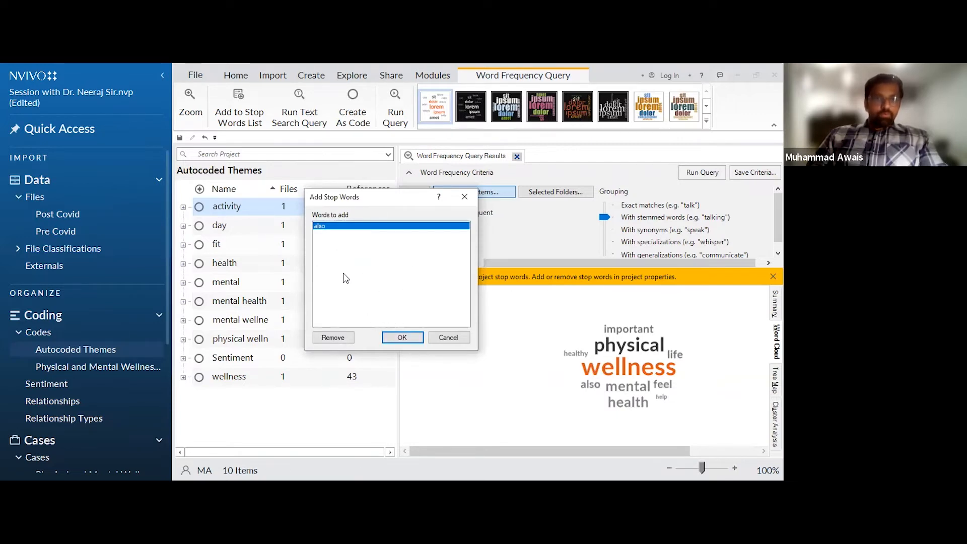
left_click(337, 338)
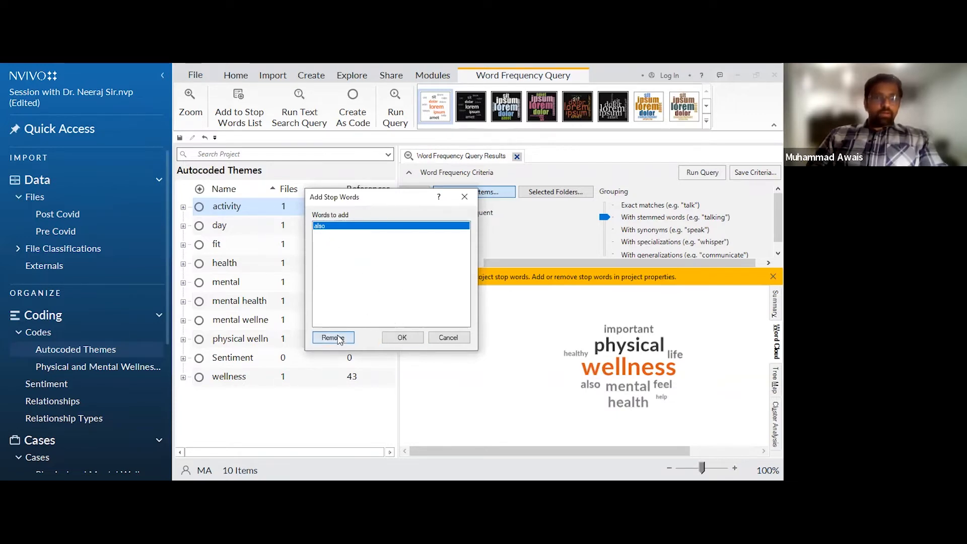
left_click(449, 337)
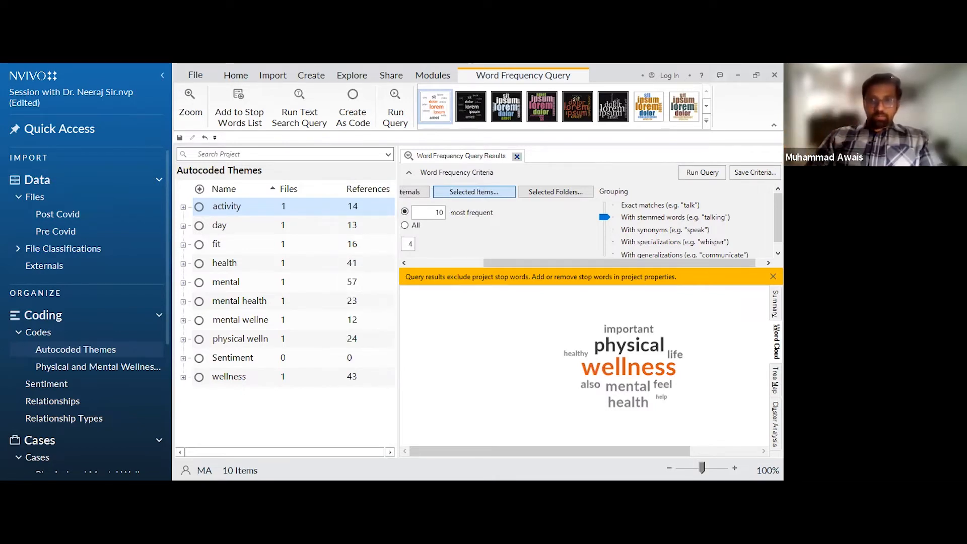
Examine the word frequency results as a tree map, a summary table and a cluster analysis
left_click(775, 381)
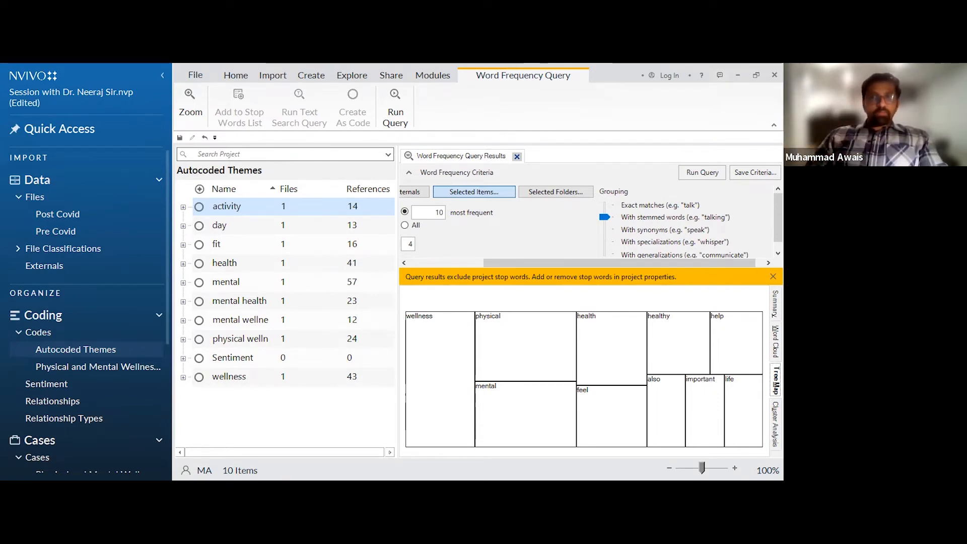
left_click(776, 304)
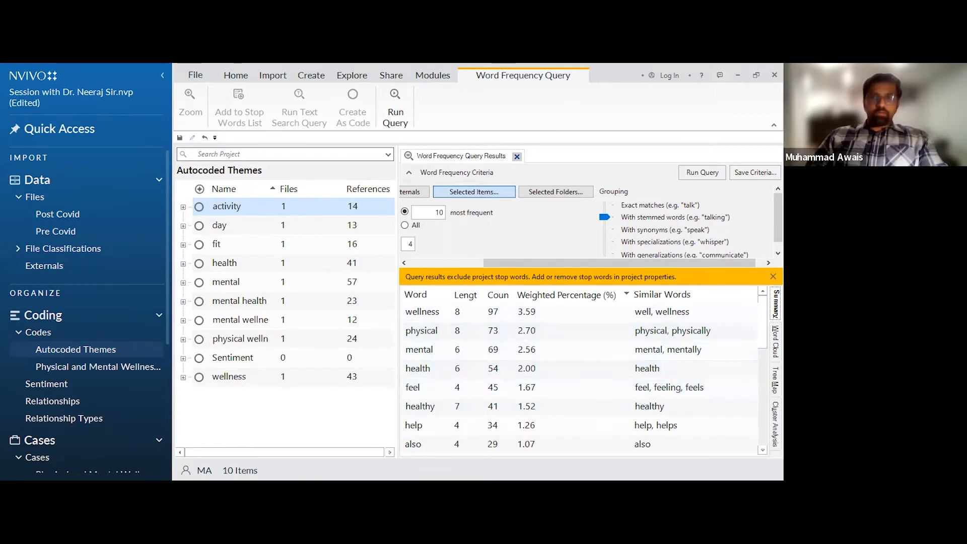
left_click(775, 380)
left_click(776, 424)
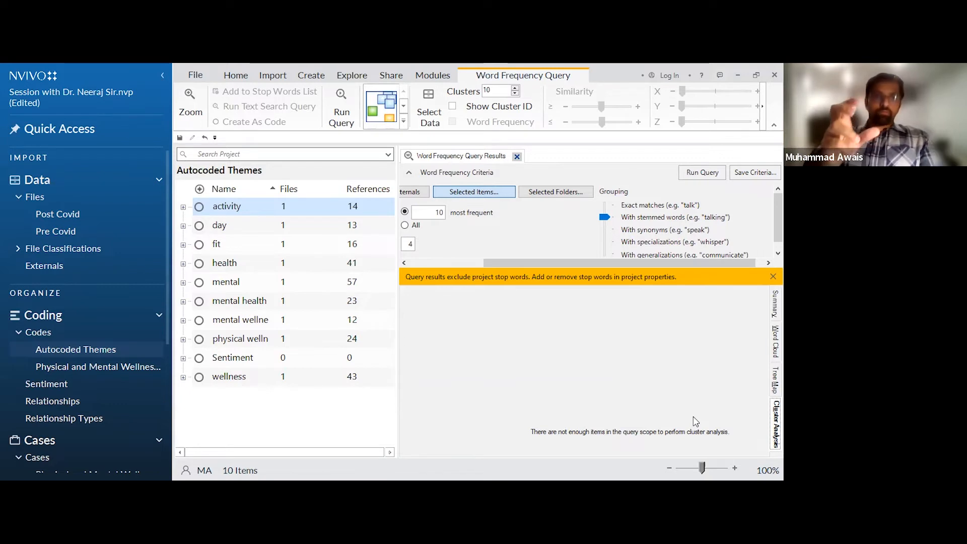
Check where the Cluster Analysis diagram is offered in the project's exploration tools and return to the query's word cloud
left_click(351, 77)
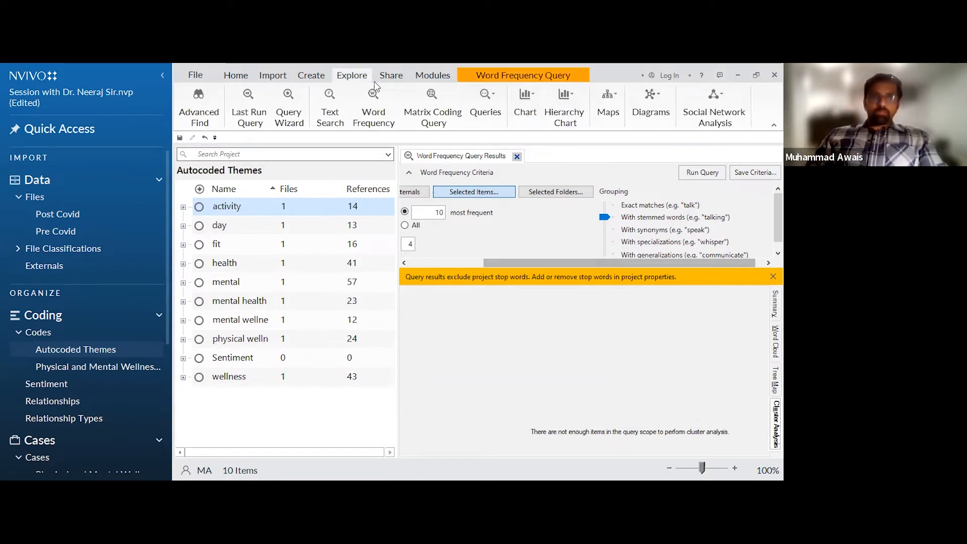
left_click(649, 109)
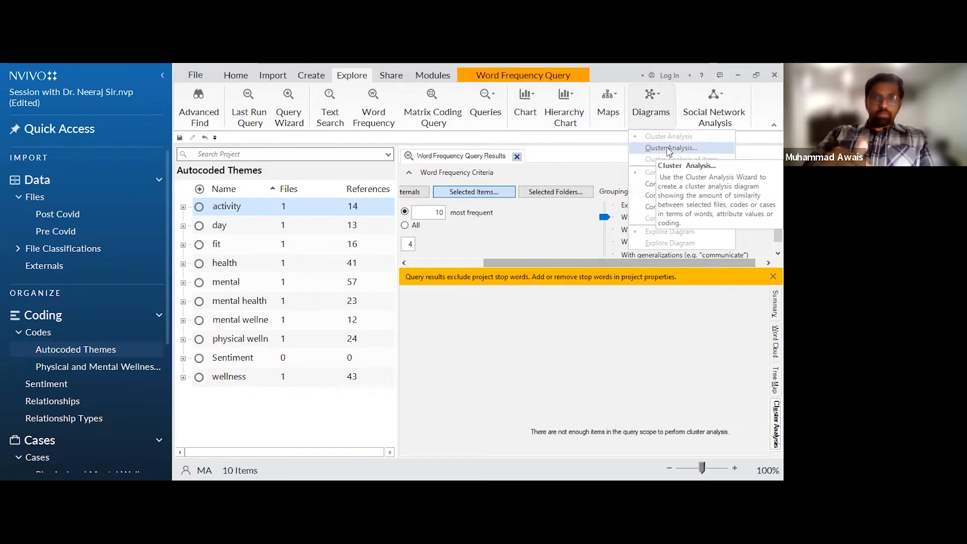
left_click(489, 76)
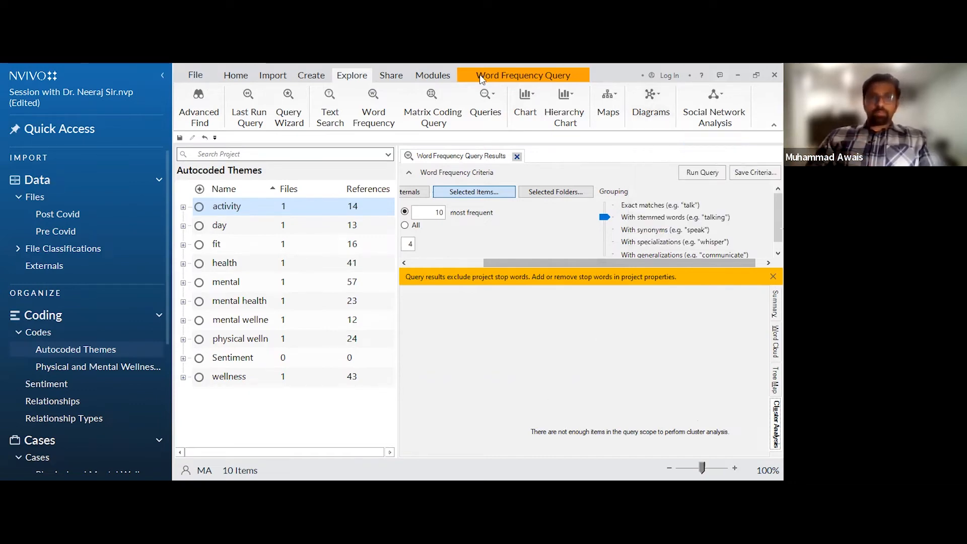
left_click(493, 70)
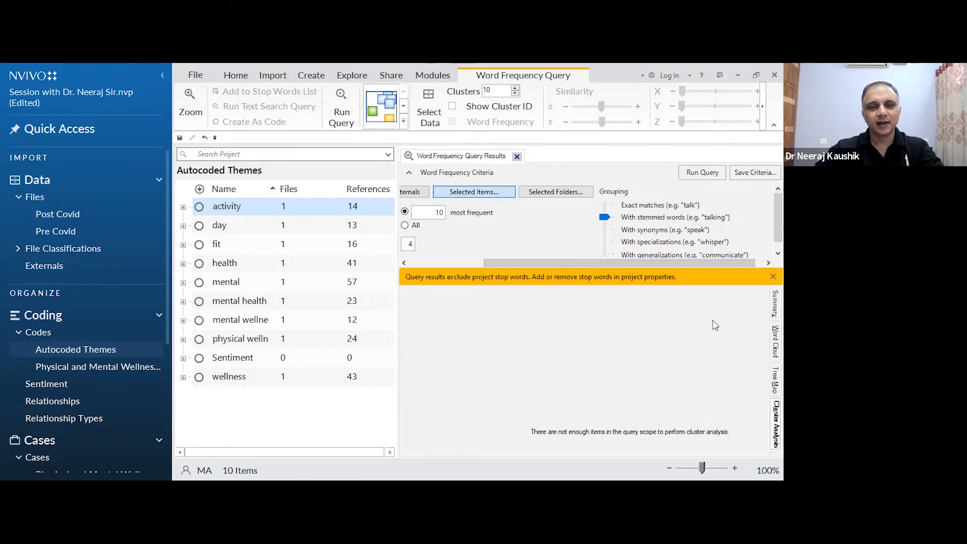
left_click(775, 341)
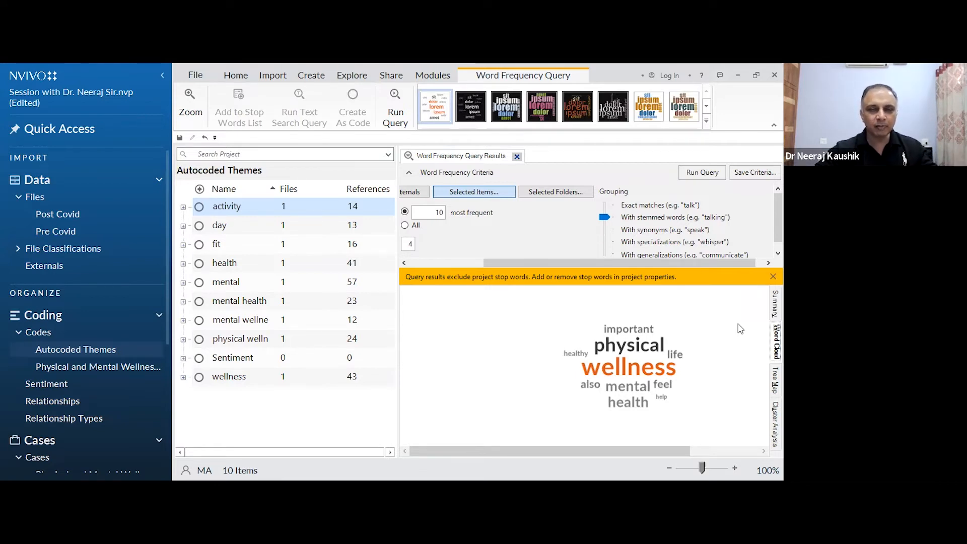
Look through the general application options, close them unchanged, and return to the Word Frequency criteria
left_click_drag(563, 262, 571, 273)
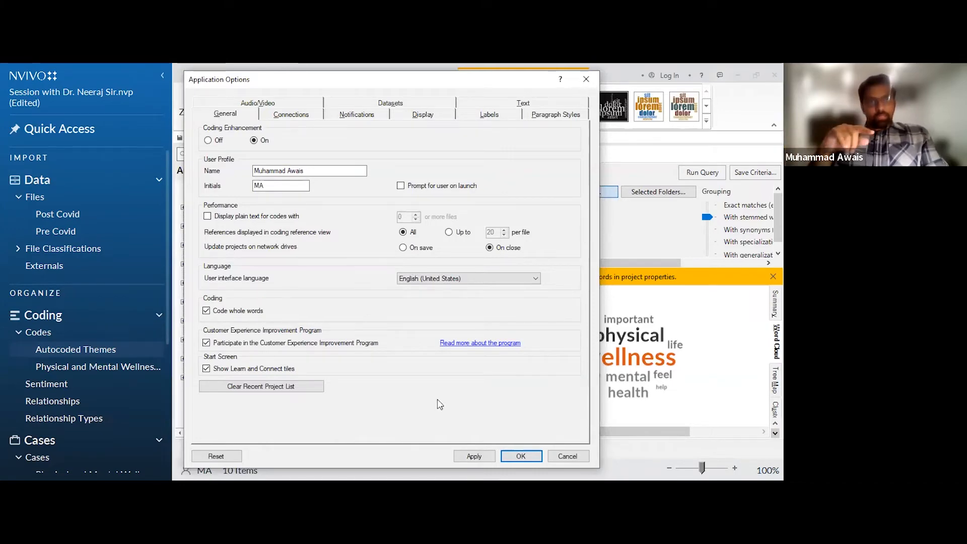
key("Escape")
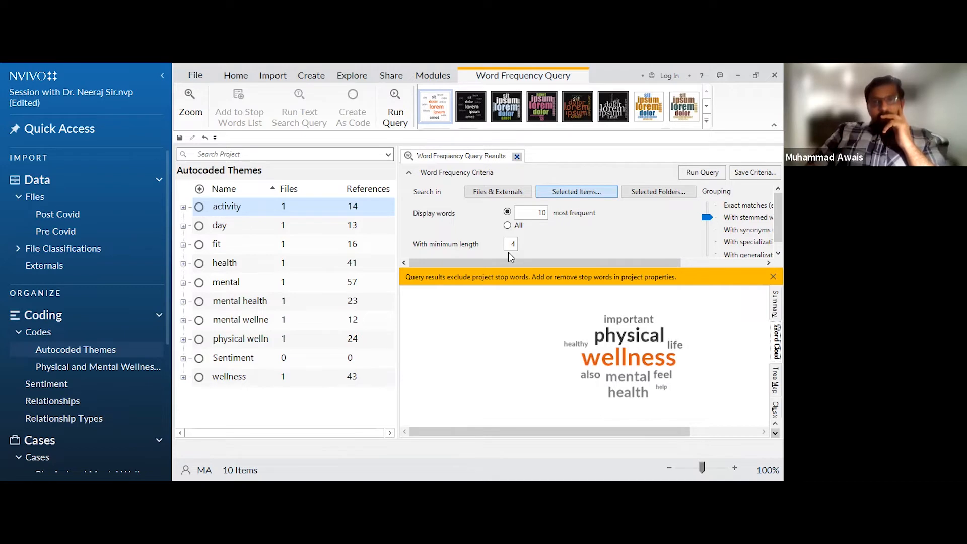
scroll(684, 259, "down", 1)
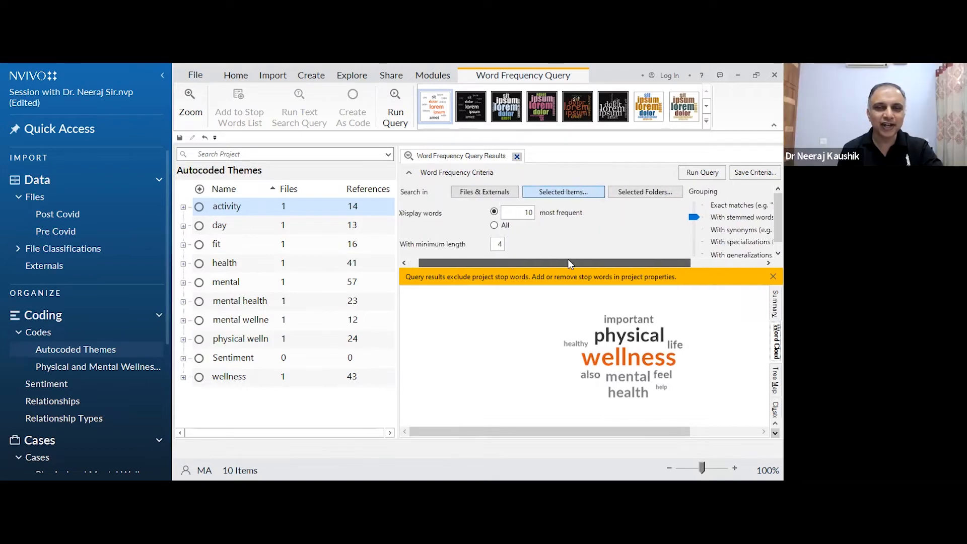
scroll(599, 179, "up", 1)
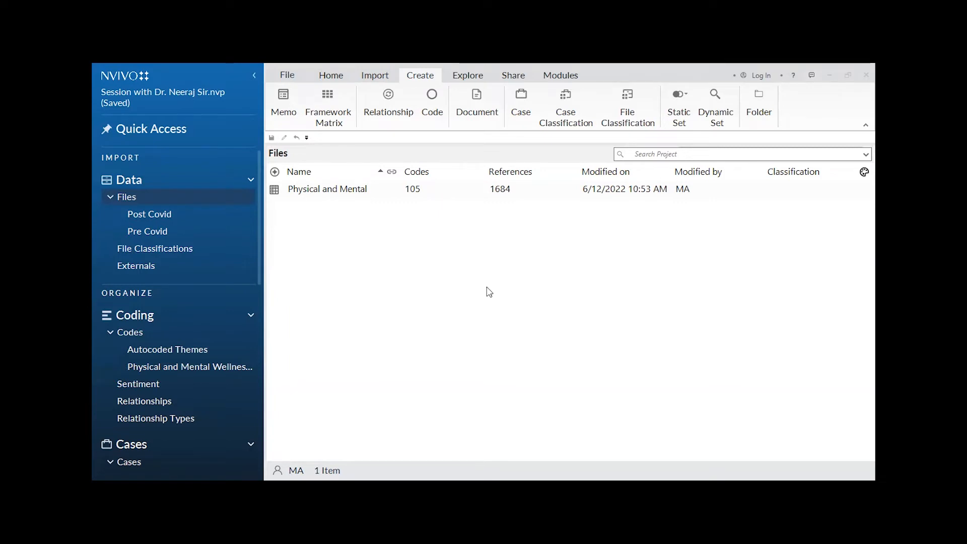
Open the project properties, review the English (US) stop words list, and accept it unchanged
left_click(468, 77)
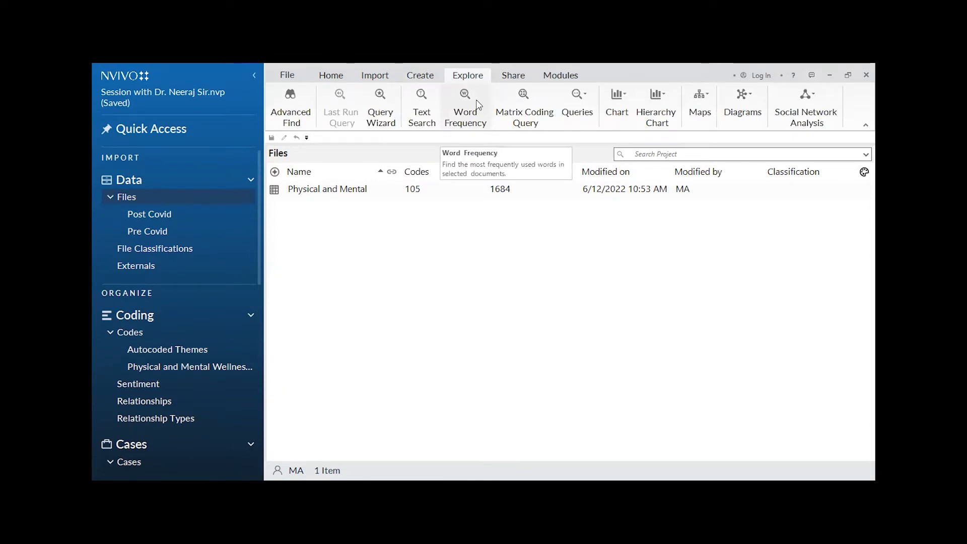
left_click(301, 77)
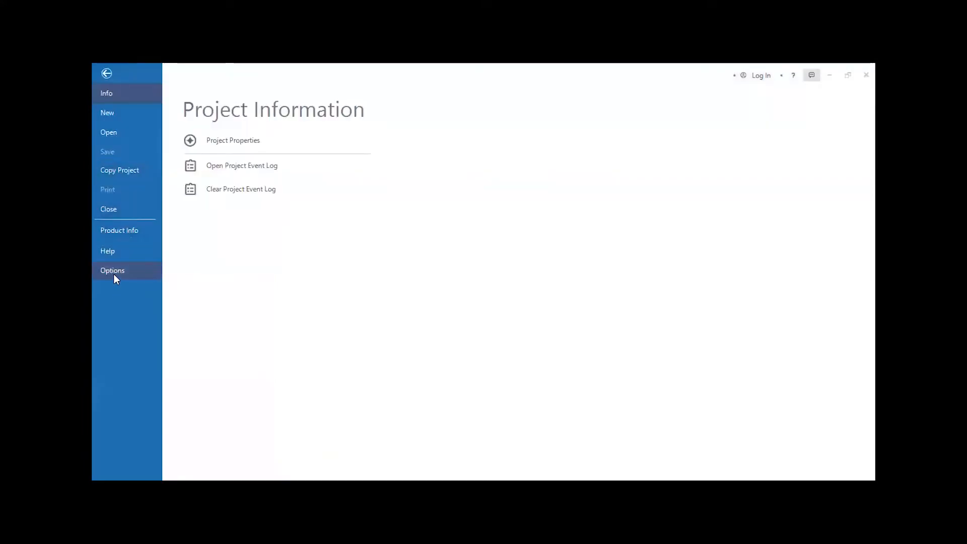
left_click(240, 144)
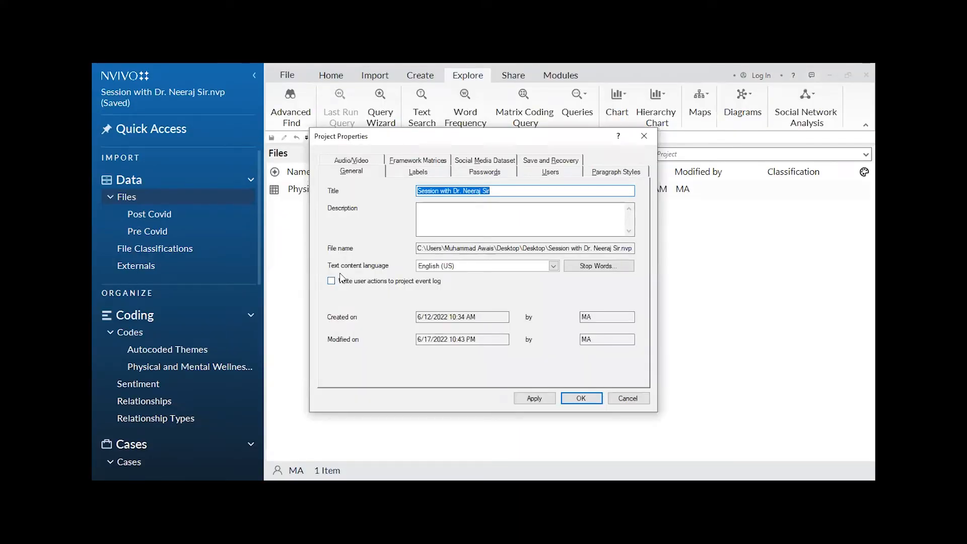
left_click(610, 271)
scroll(482, 258, "down", 5)
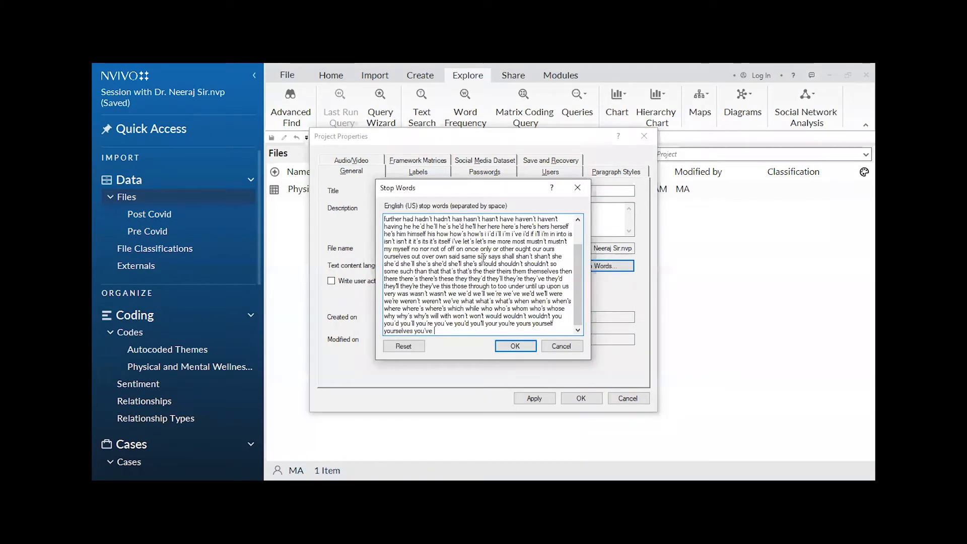
scroll(467, 325, "up", 2)
scroll(466, 325, "down", 2)
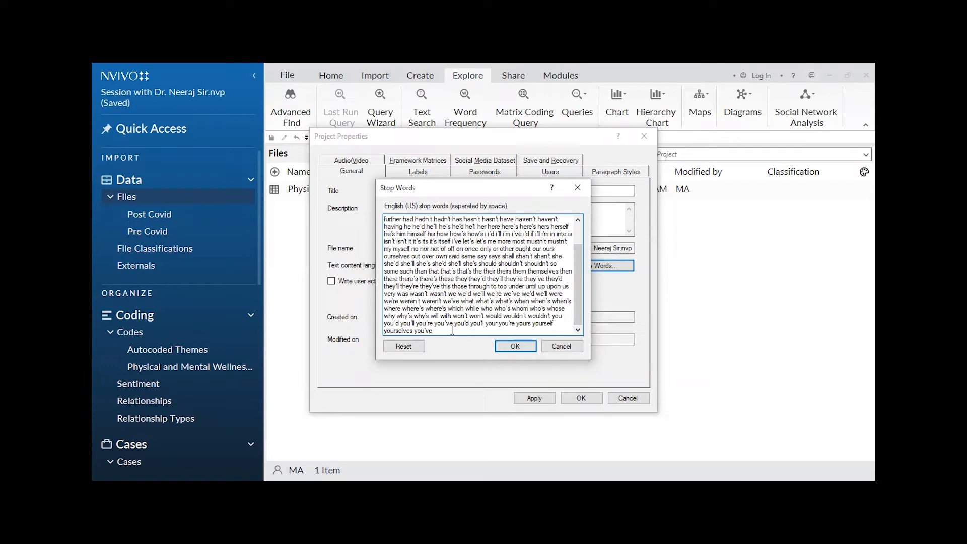
left_click(519, 351)
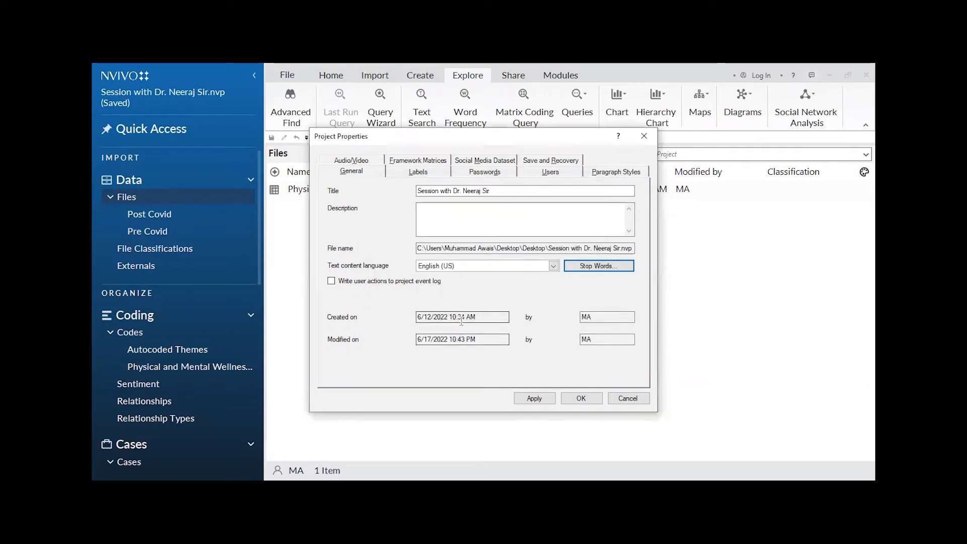
left_click(533, 399)
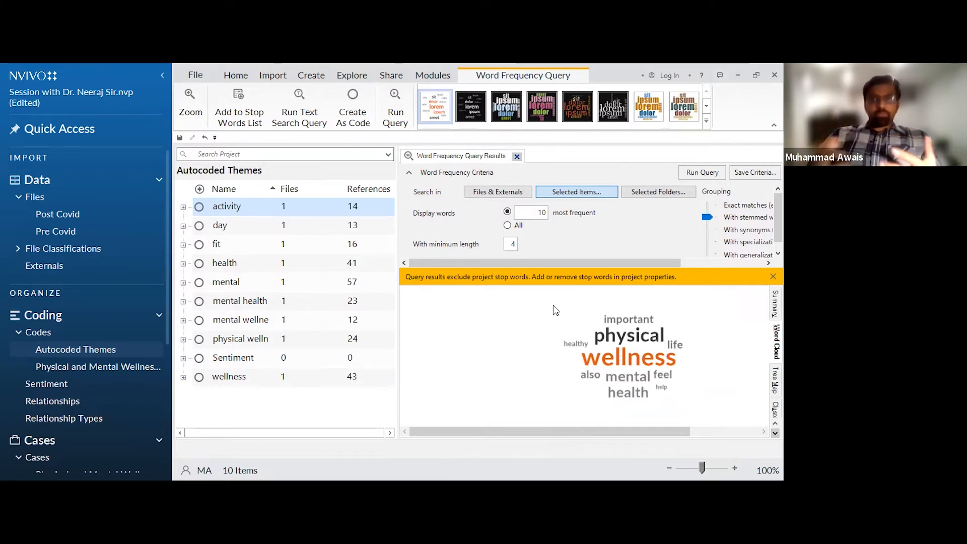
Start a new Text Search query and close the Word Frequency query results
left_click(352, 75)
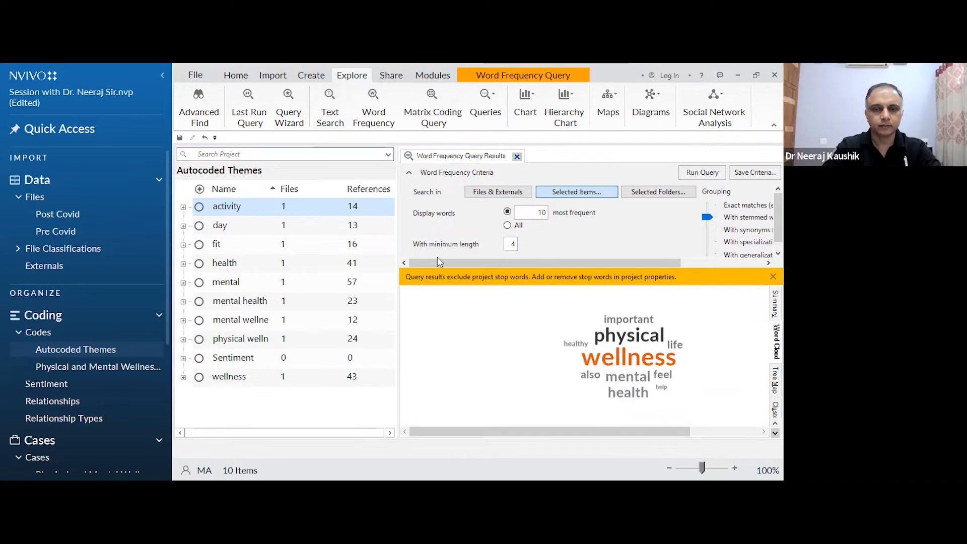
left_click(329, 106)
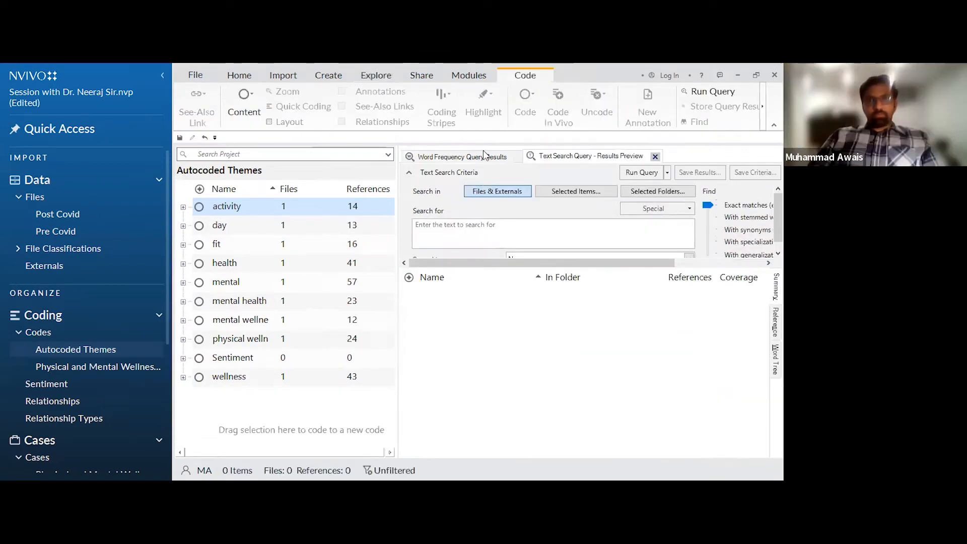
left_click(516, 156)
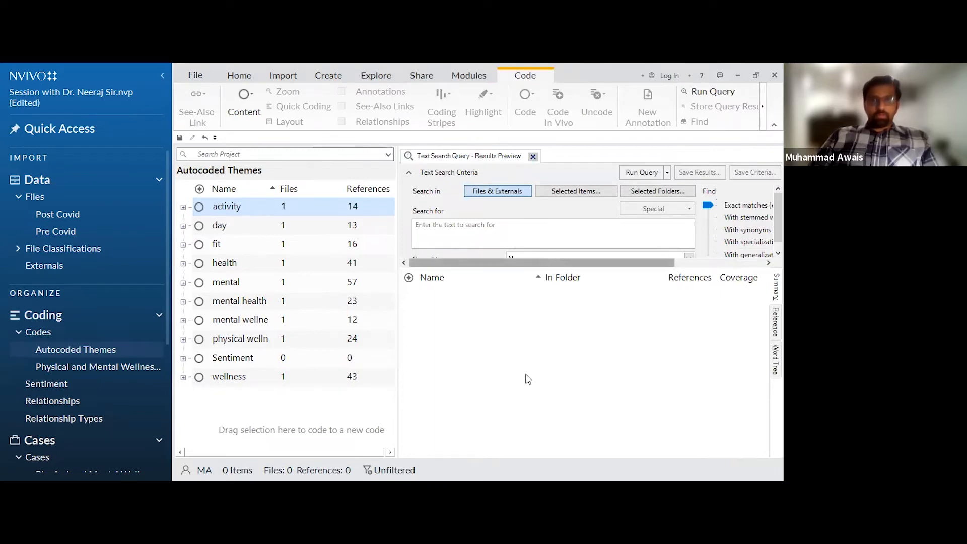
Set the Text Search query to search for "Wellness" with stemmed words included
left_click(488, 228)
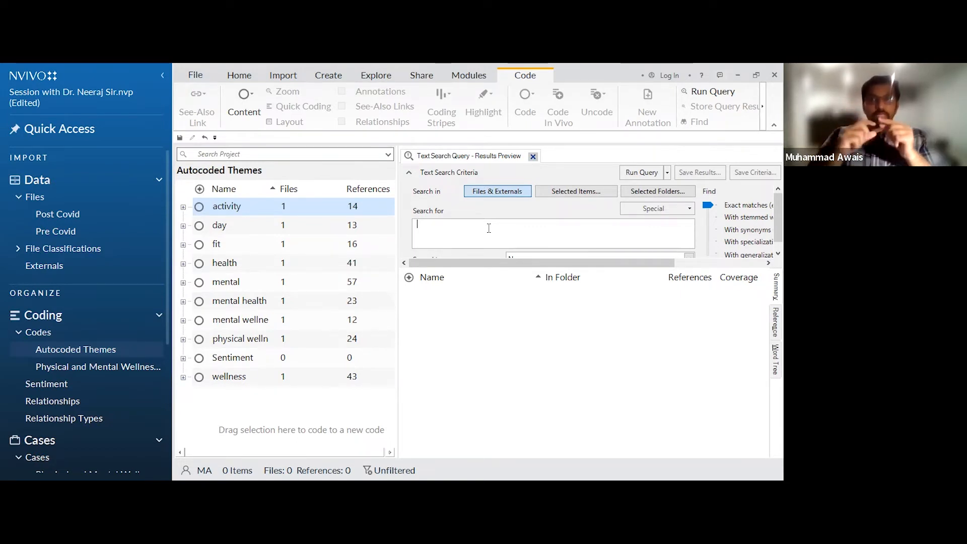
type("Wellness")
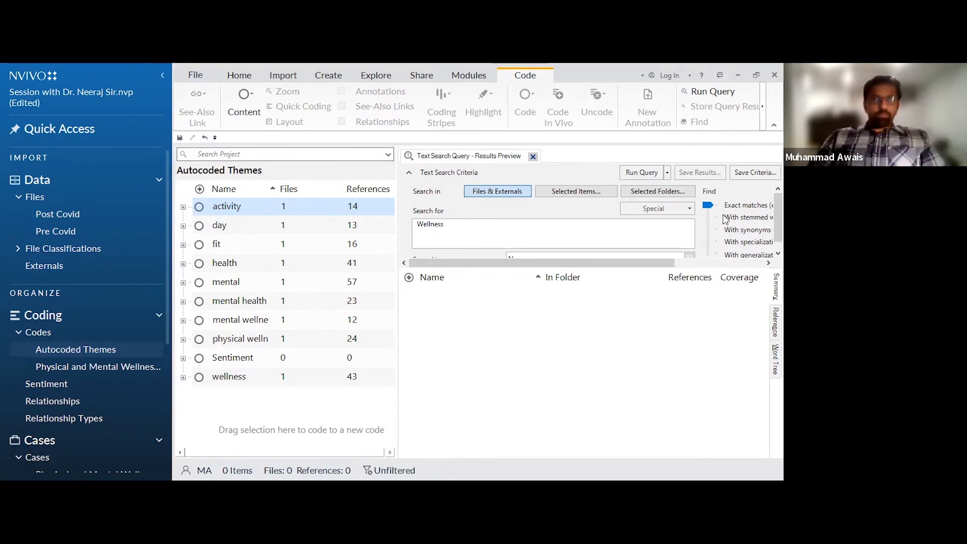
left_click(706, 217)
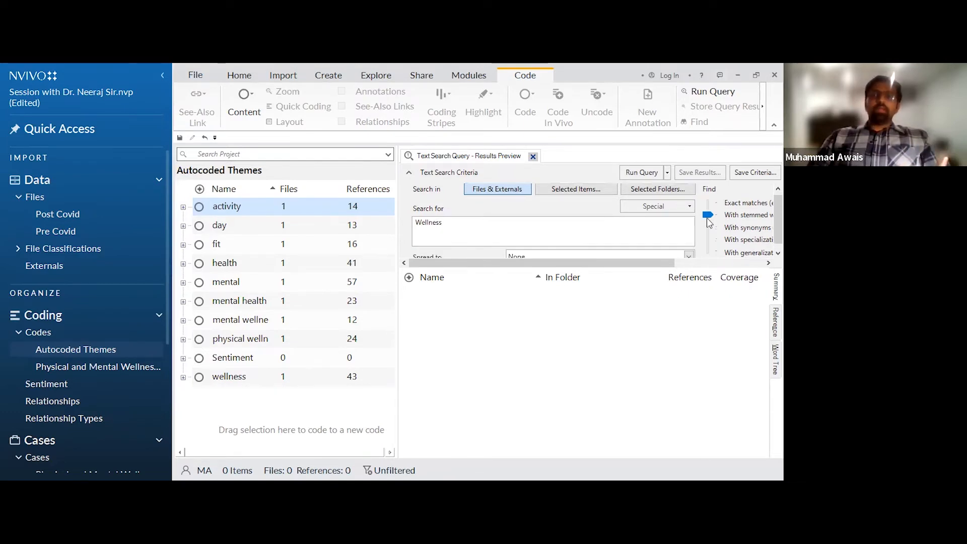
Limit the Text Search query to the Physical and Mental Wellness Awareness dataset in Files
left_click(571, 191)
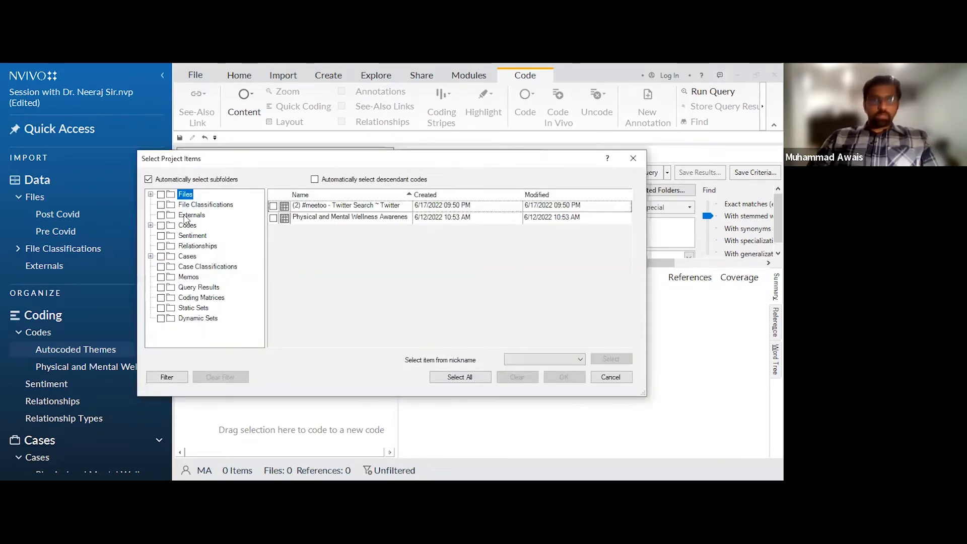
left_click(150, 194)
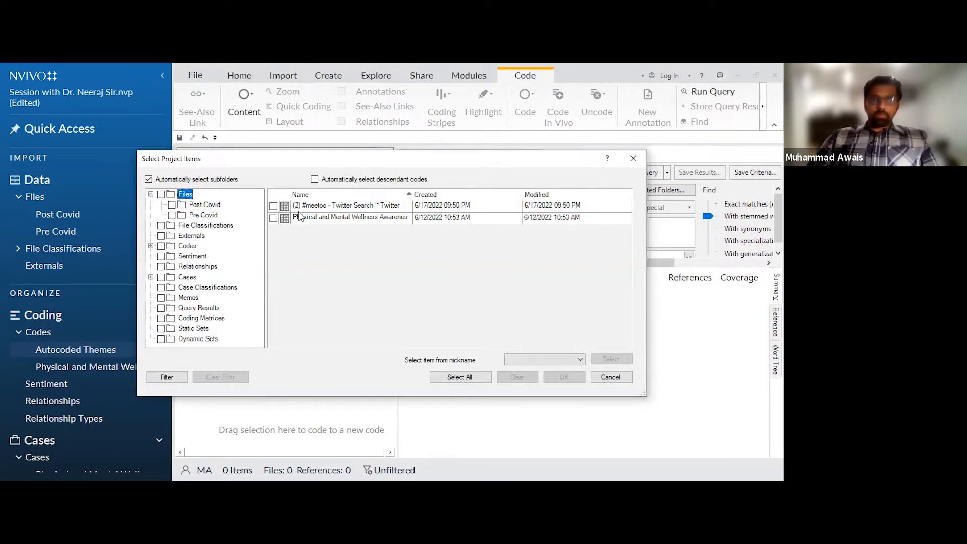
left_click(273, 218)
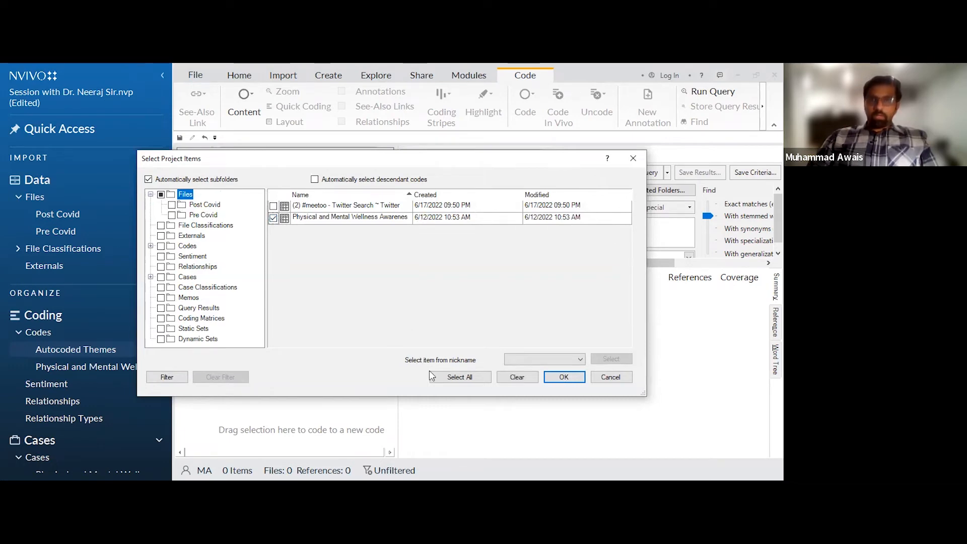
left_click(564, 377)
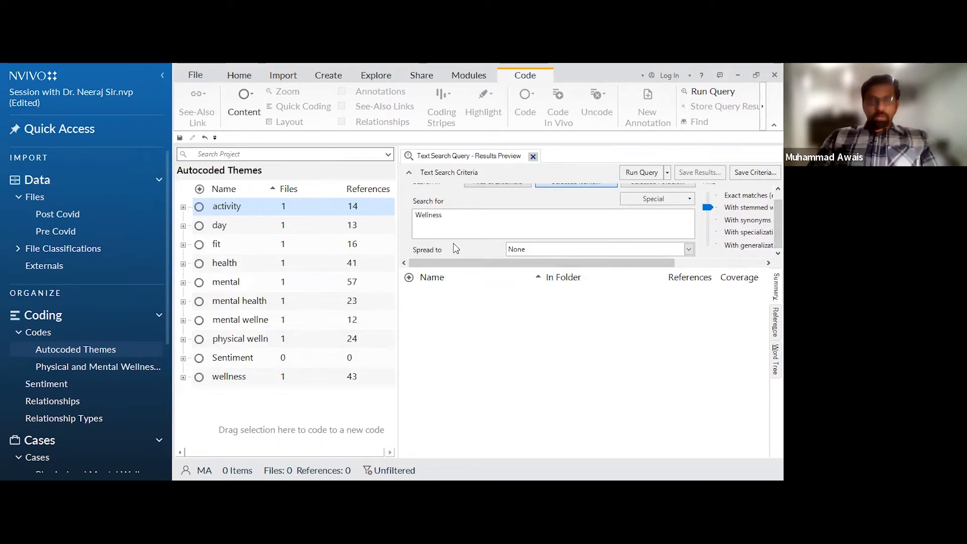
Review the Spread to options, keep None, and run the Text Search query
left_click(524, 251)
left_click(524, 250)
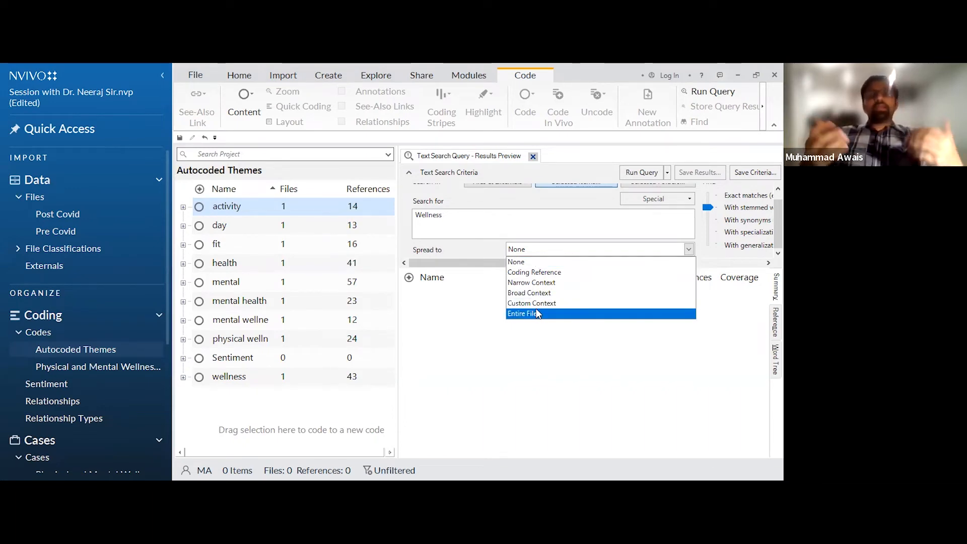
left_click(440, 252)
mouse_move(503, 262)
left_mouse_down()
mouse_move(527, 265)
mouse_move(504, 266)
left_mouse_up()
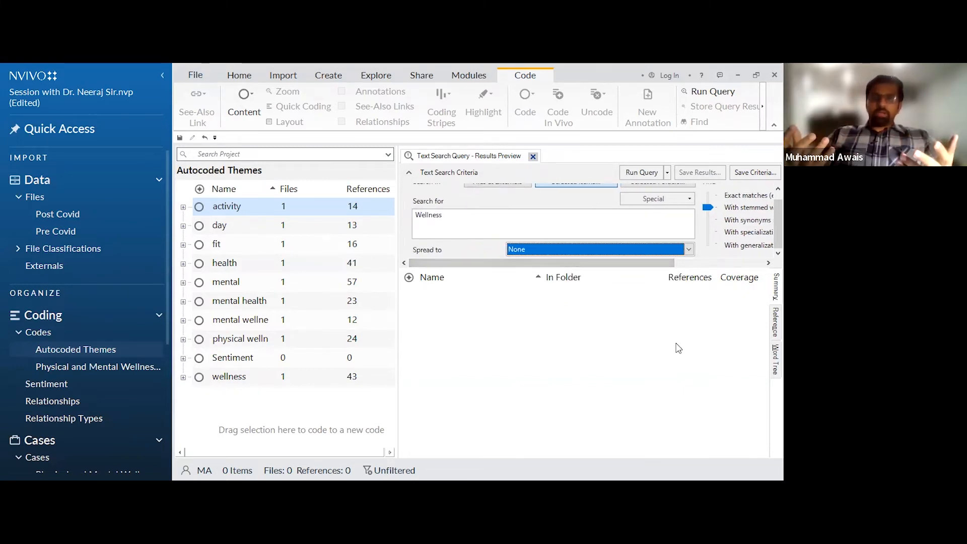
left_click(638, 174)
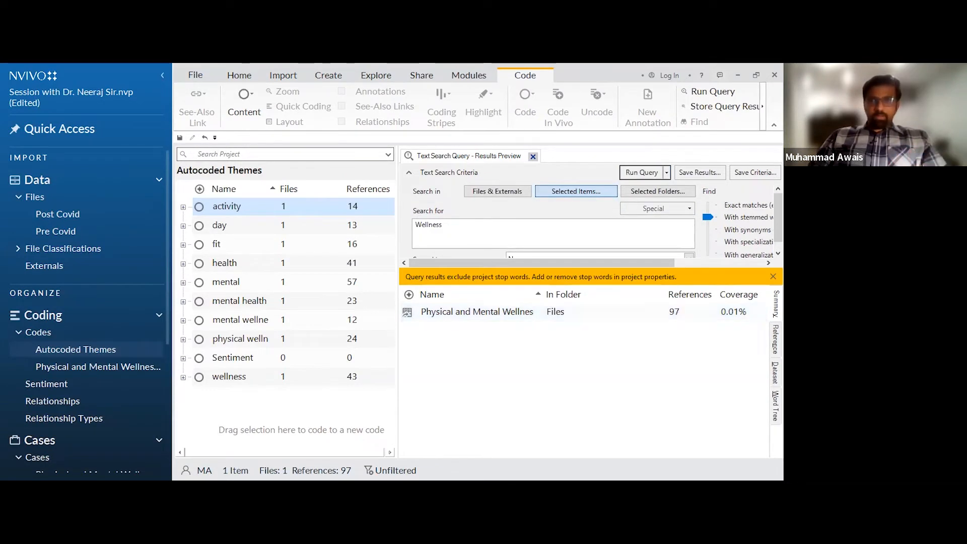
Examine the query results as references and as a dataset, and recheck the selected search items without changing them
left_click(775, 339)
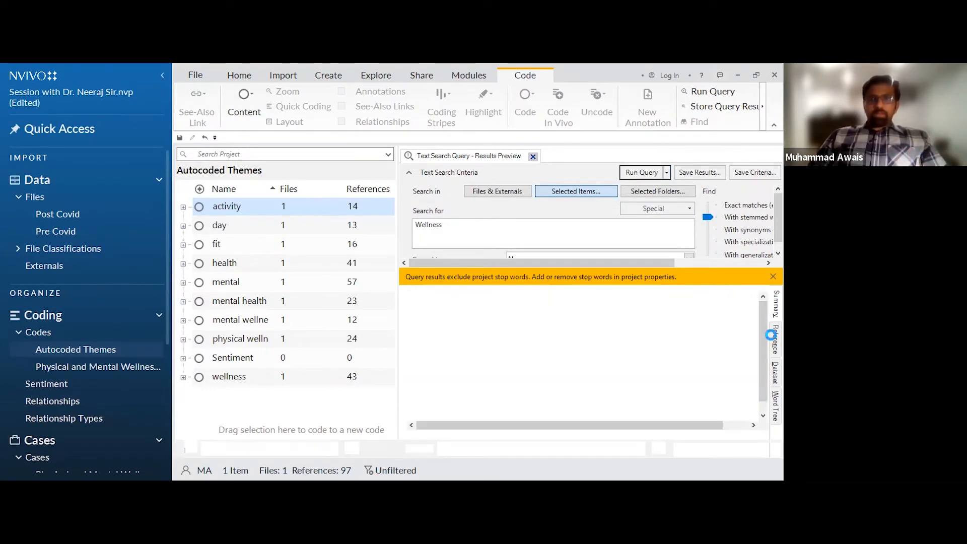
scroll(554, 373, "down", 3)
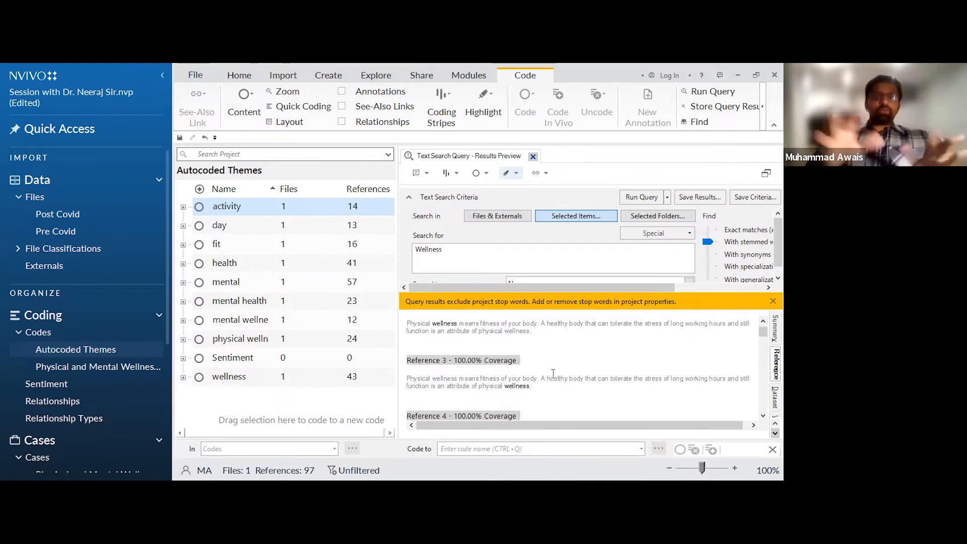
left_click(775, 397)
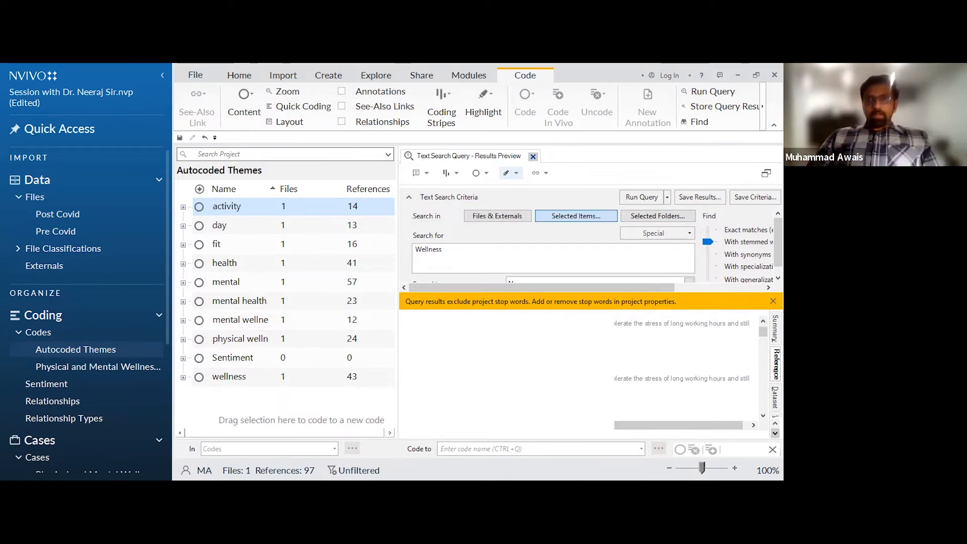
left_click(439, 378)
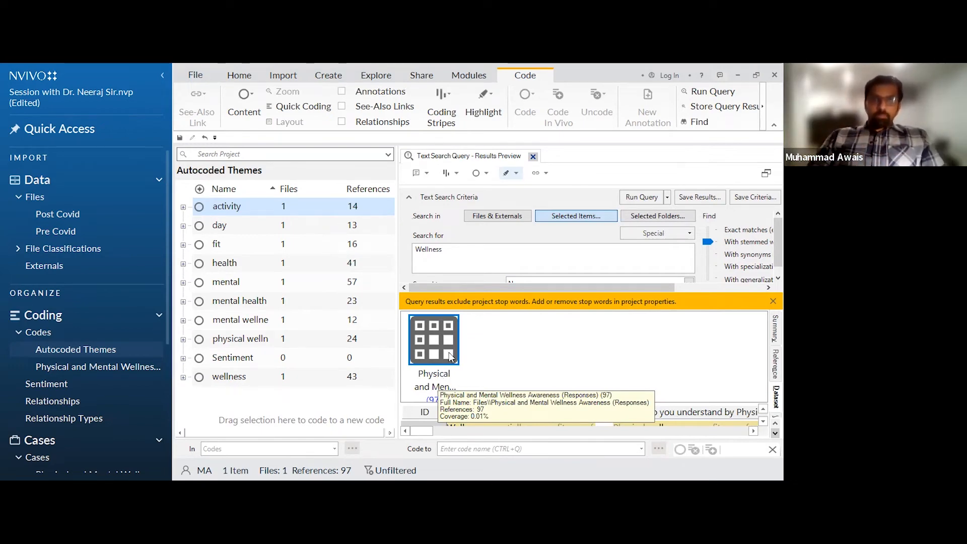
left_click(564, 218)
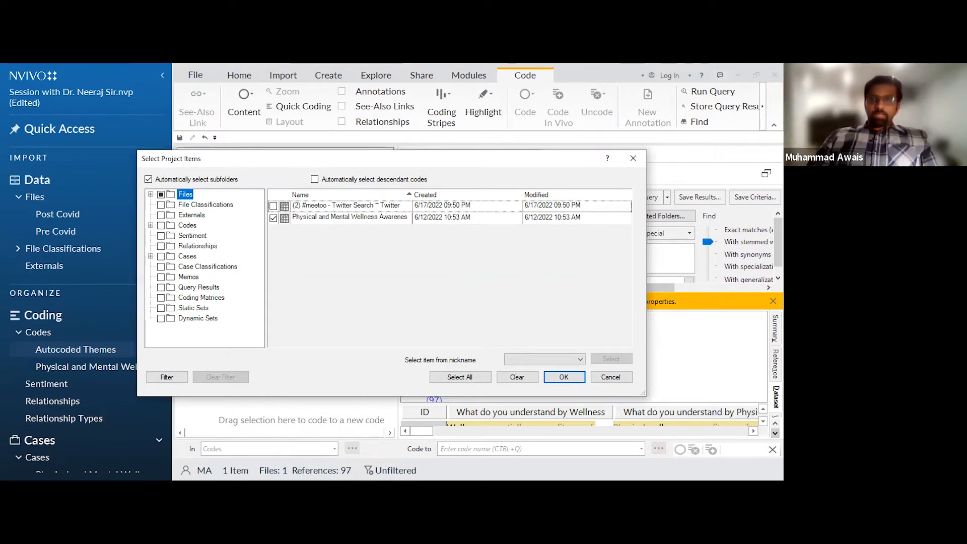
left_click(600, 377)
Display the results as a Word Tree and examine the branches around the root term "wellness"
left_click(775, 432)
left_click(775, 397)
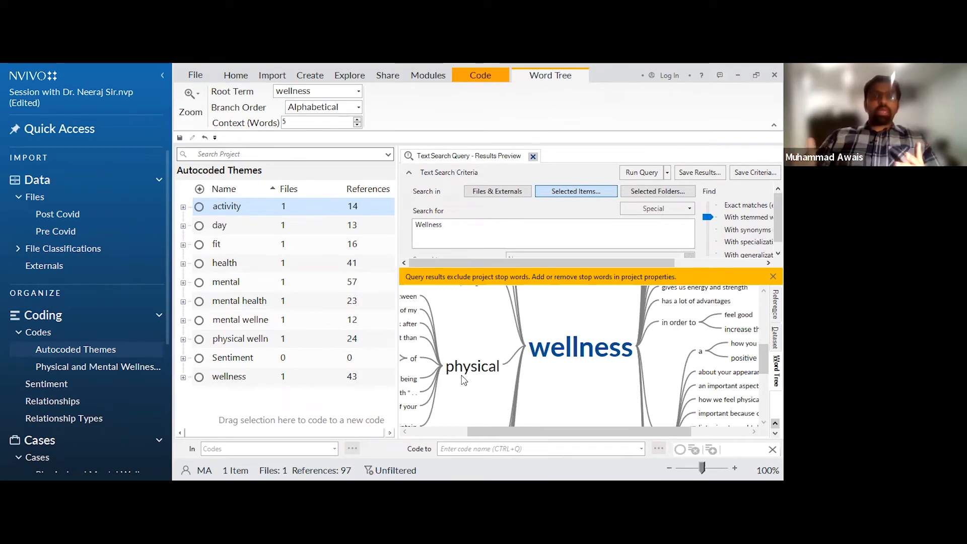
scroll(601, 422, "down", 5)
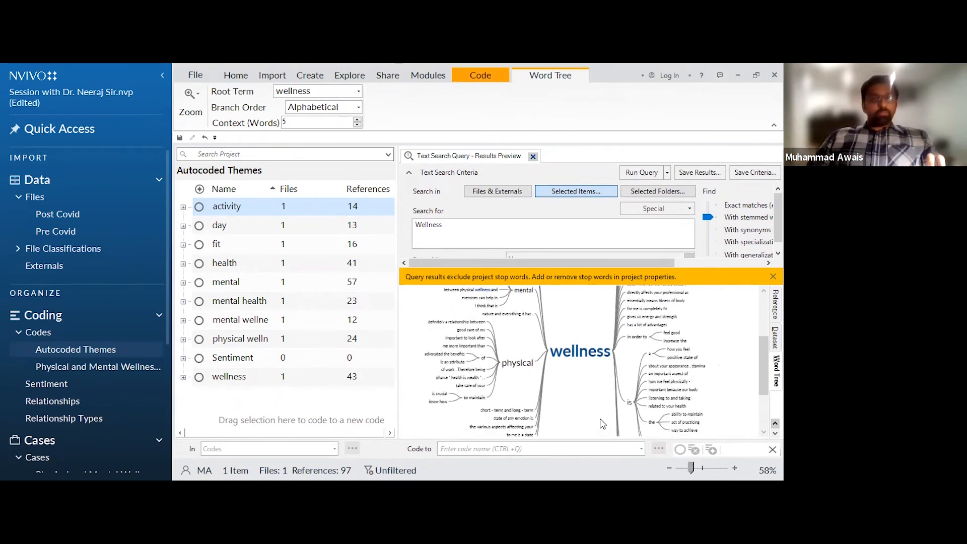
scroll(600, 422, "down", 1)
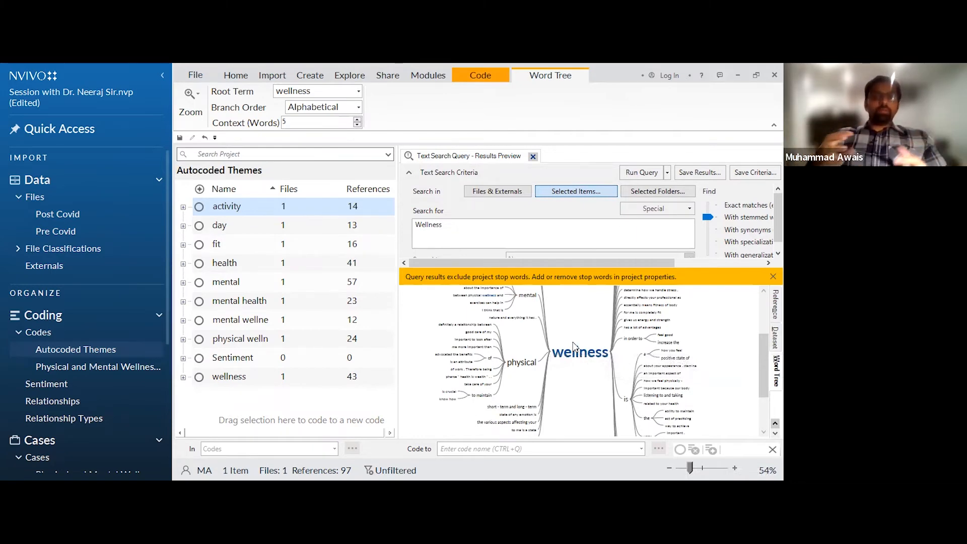
Open the Word Tree export, check the available image file types, and cancel without saving
right_click(580, 302)
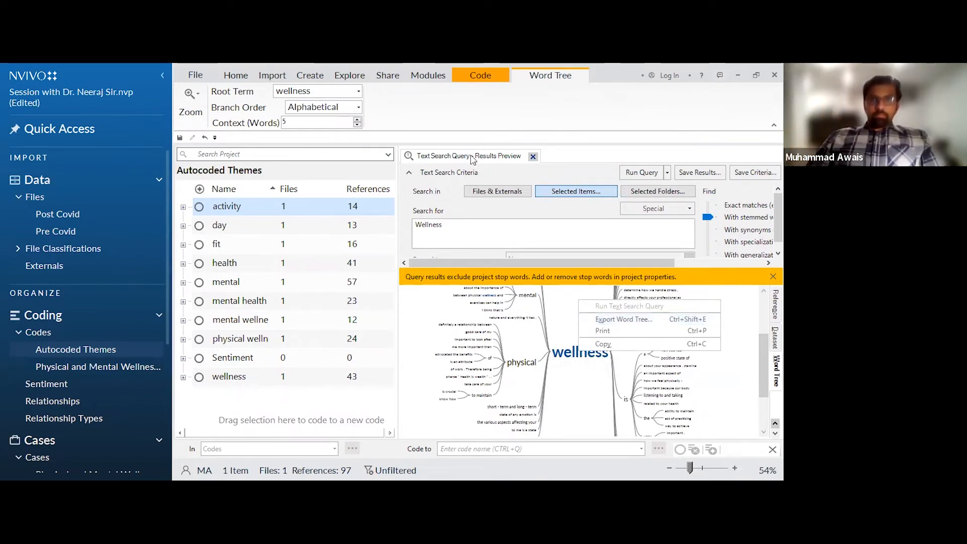
left_click(614, 325)
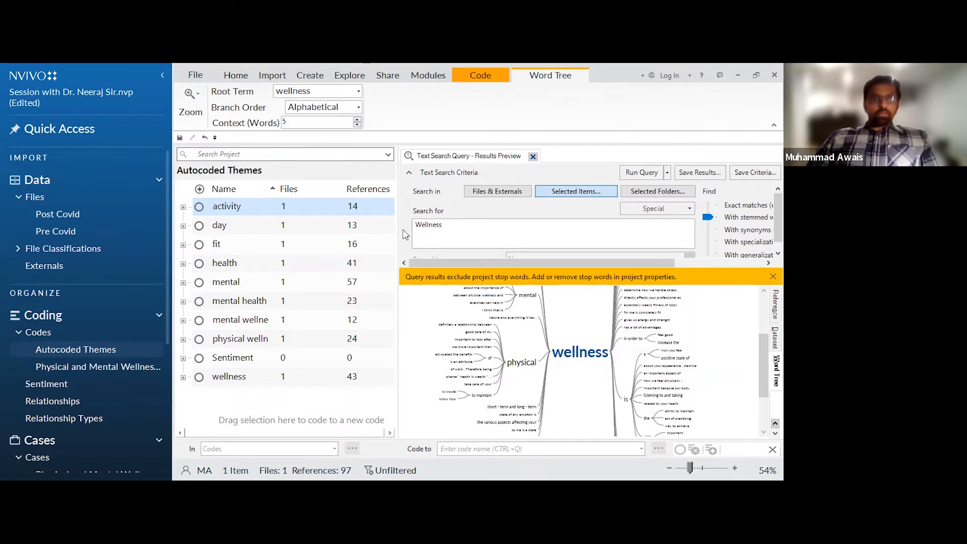
left_click(209, 273)
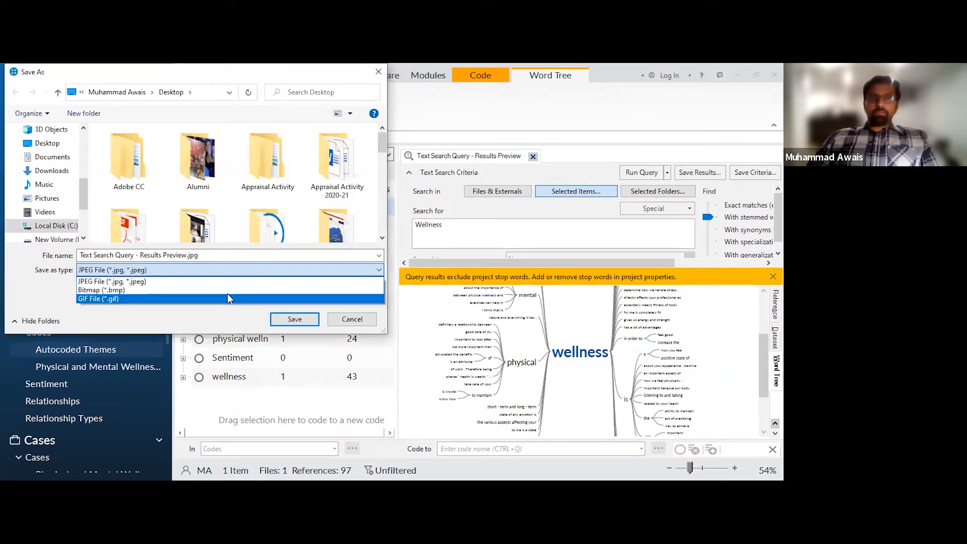
left_click(361, 323)
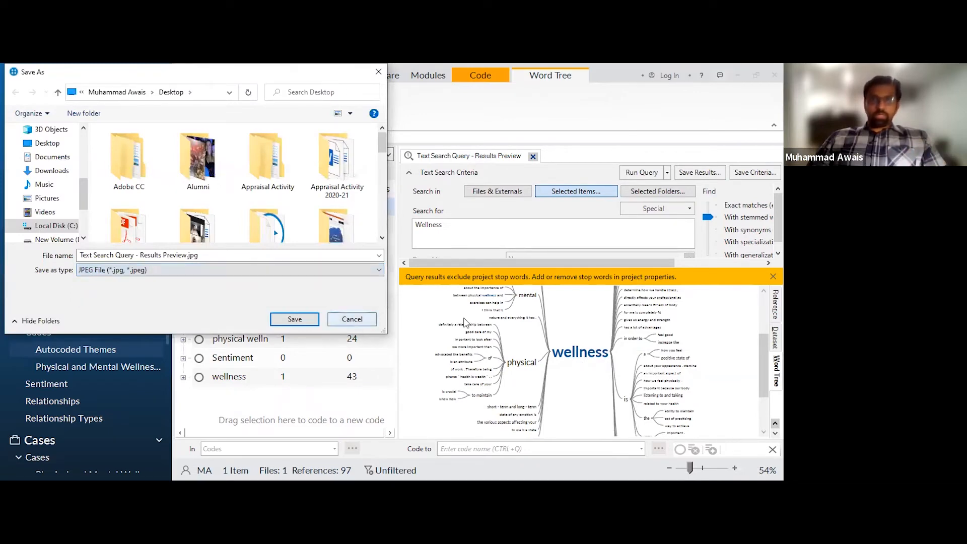
left_click(362, 321)
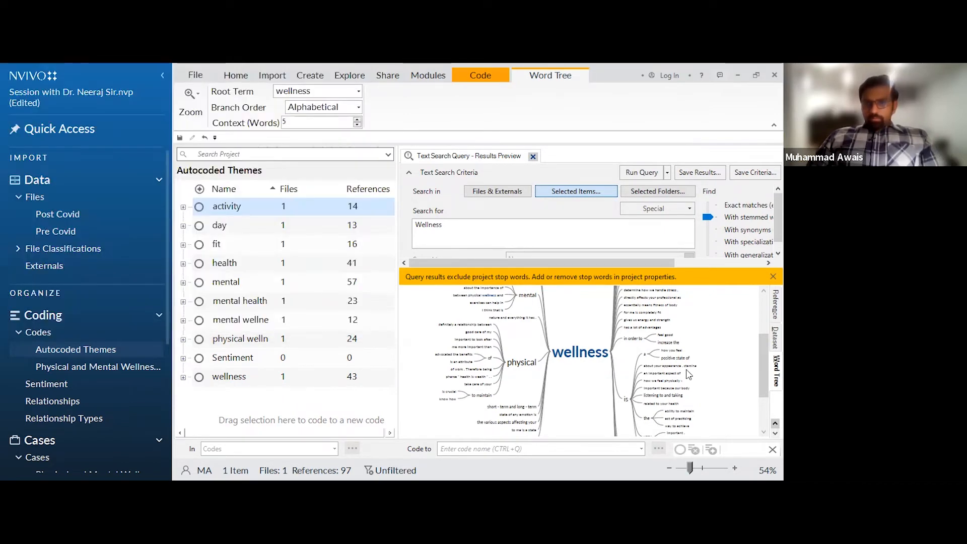
Trace the phrases linked to "wellness" in the Word Tree, and close the Text Search query results
scroll(689, 374, "up", 3)
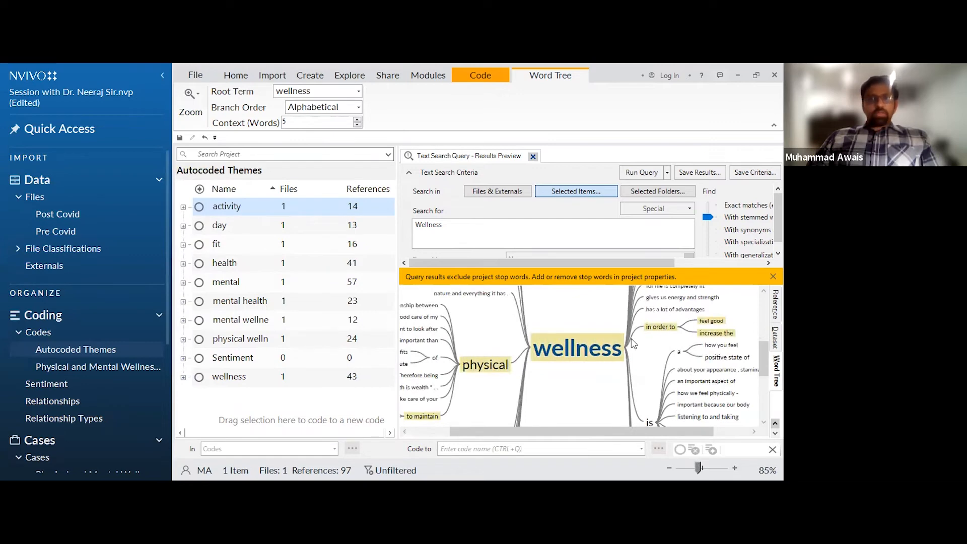
mouse_move(593, 344)
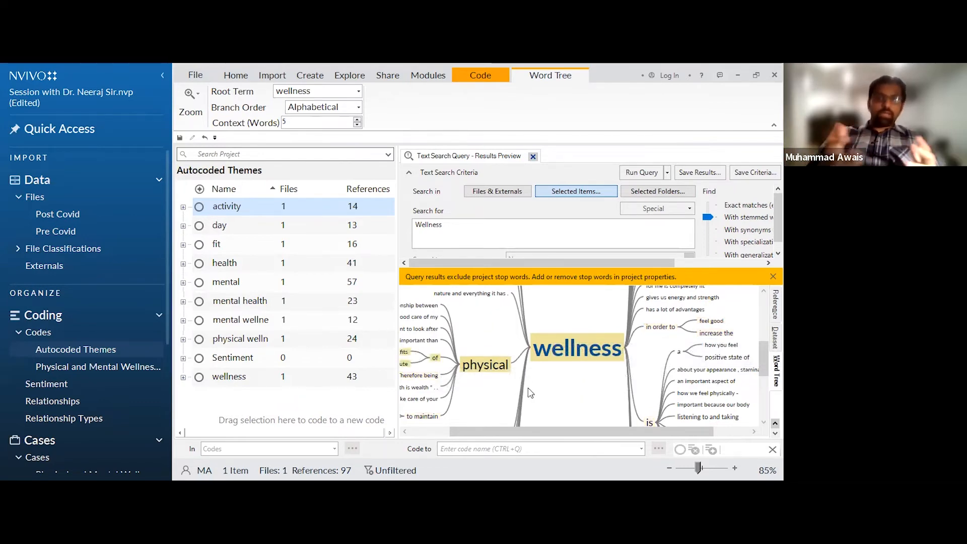
left_click(533, 157)
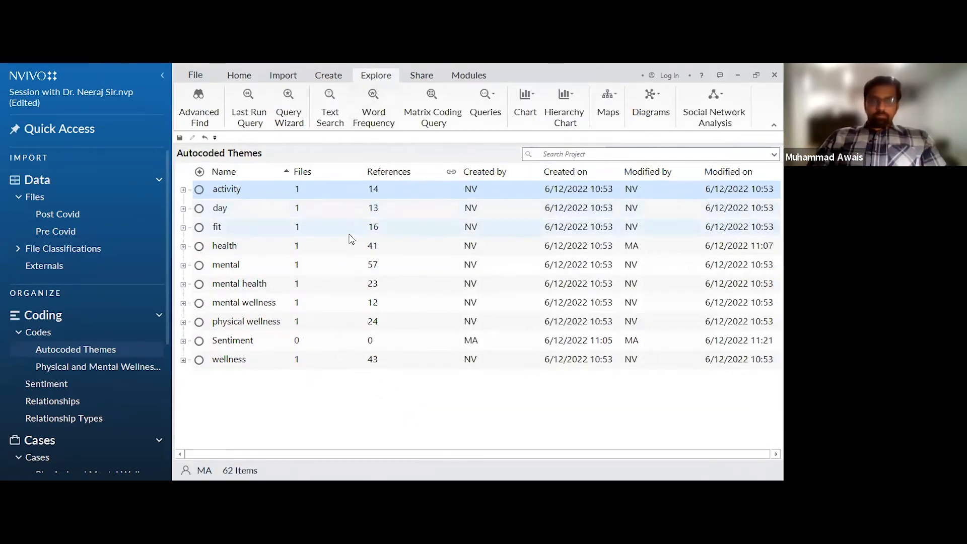
Start a Compound query and set Subquery 1 to search the text for "Wellness", including stemmed words
left_click(485, 103)
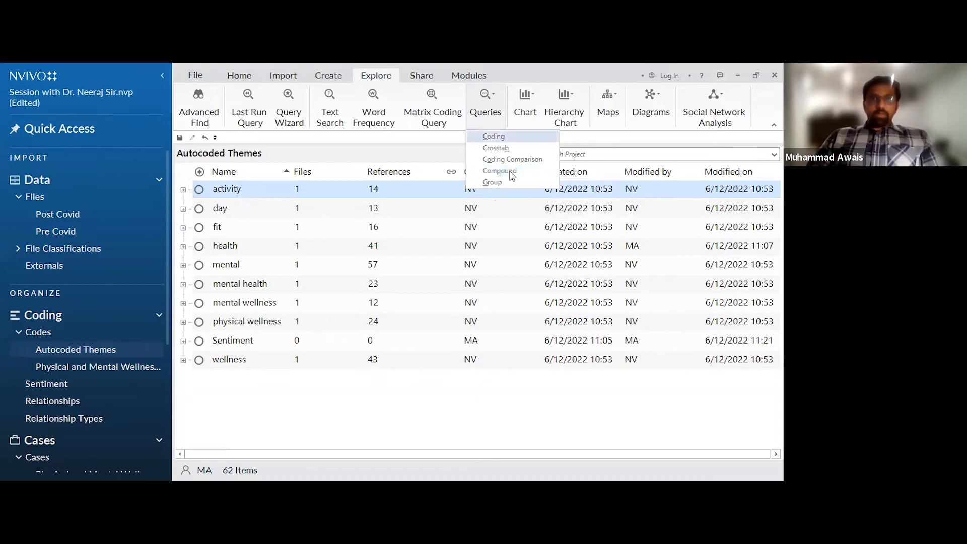
left_click(511, 171)
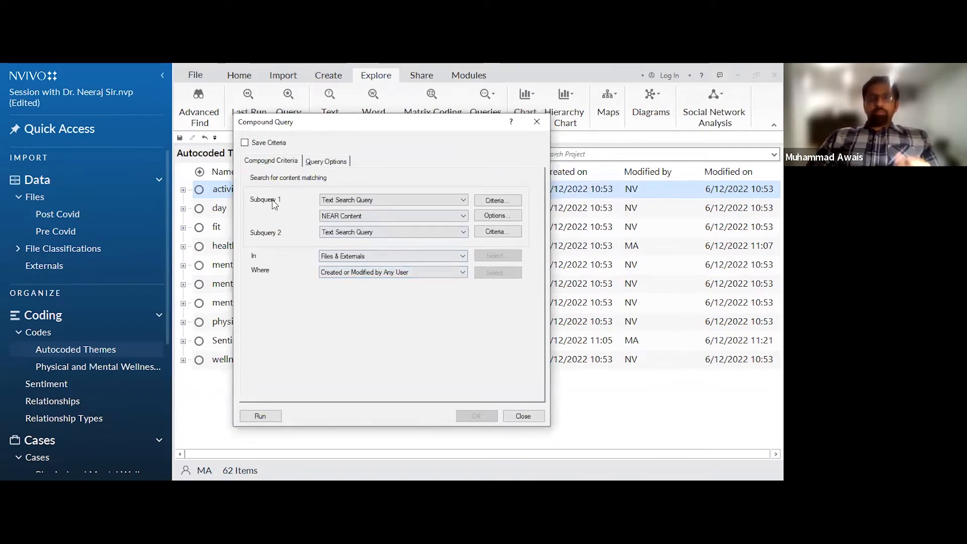
left_click(507, 204)
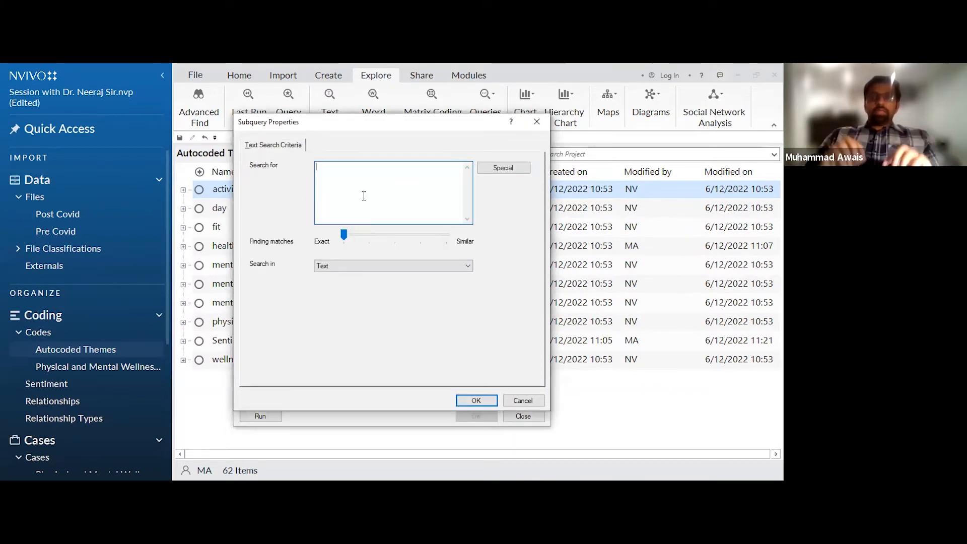
type("Wellness")
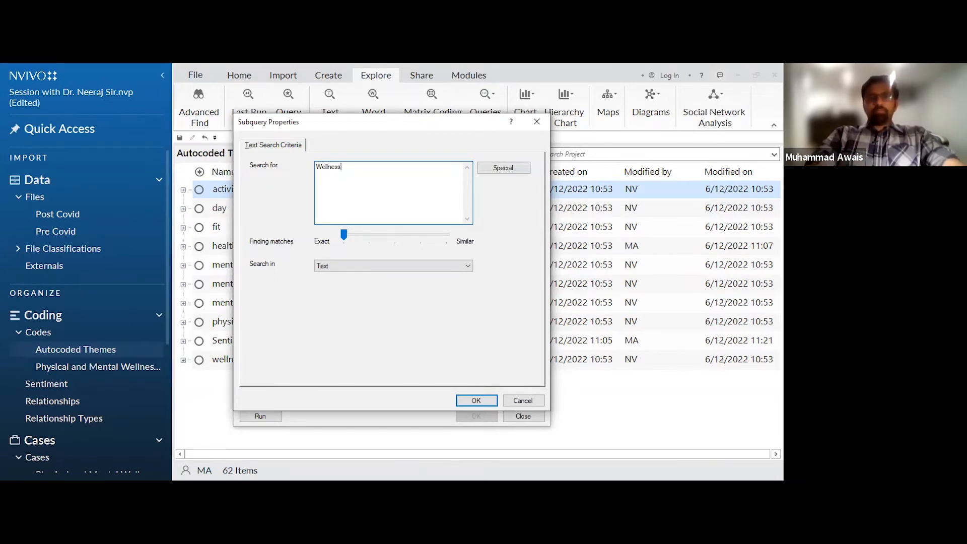
left_click(366, 235)
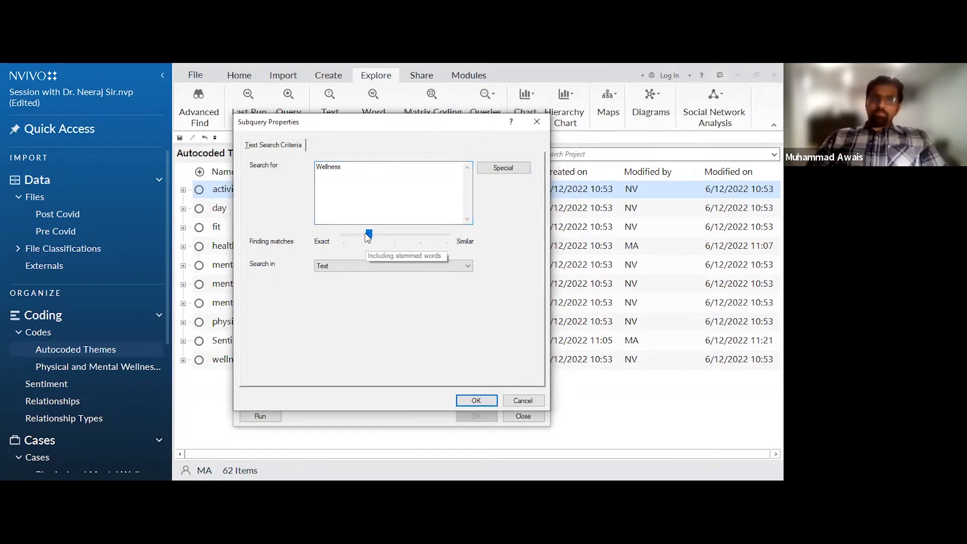
left_click(366, 266)
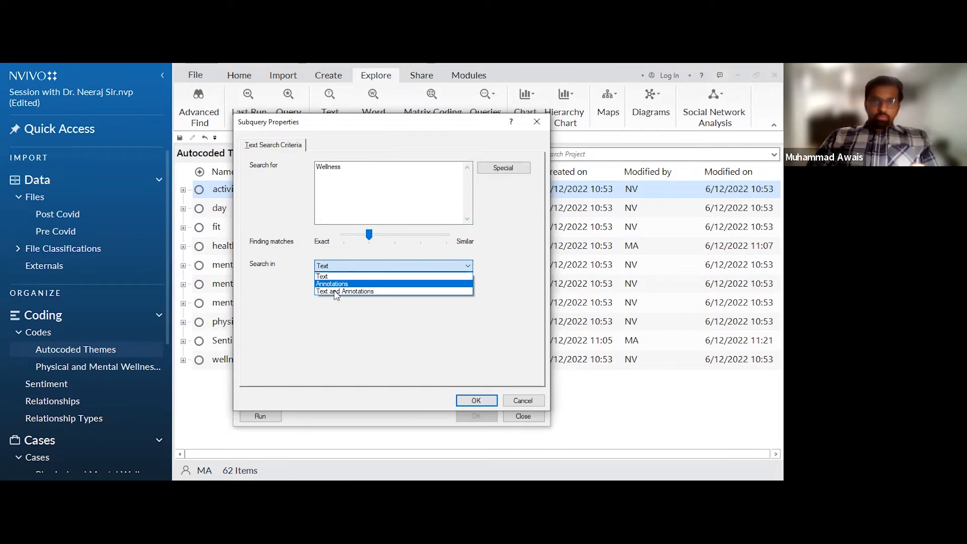
left_click(472, 403)
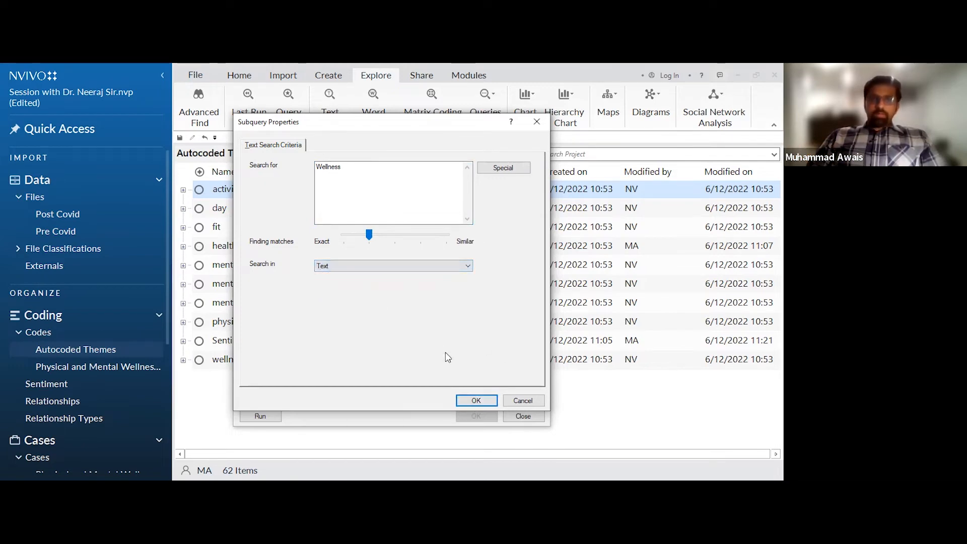
left_click(490, 400)
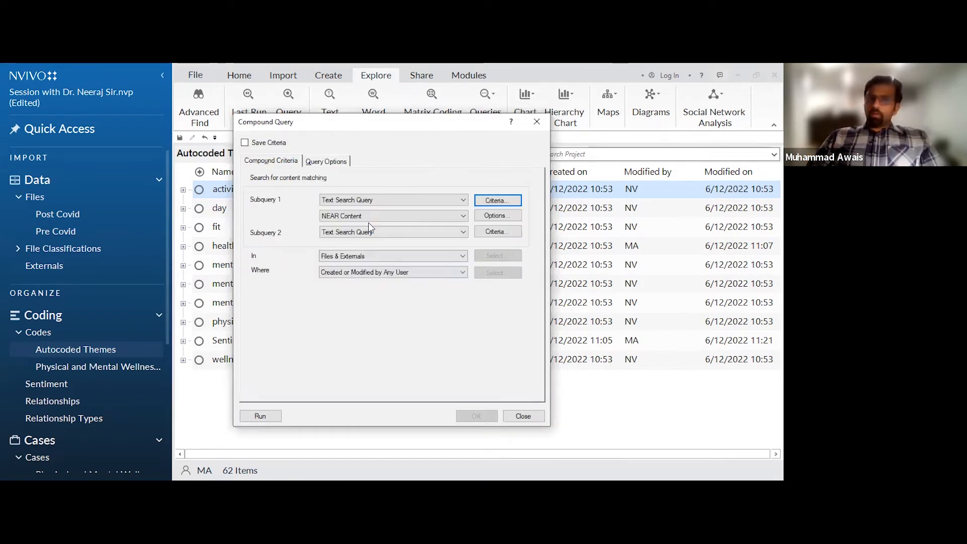
Check the operators available for combining the subqueries, and set Subquery 2 to a Coding Query
left_click(367, 218)
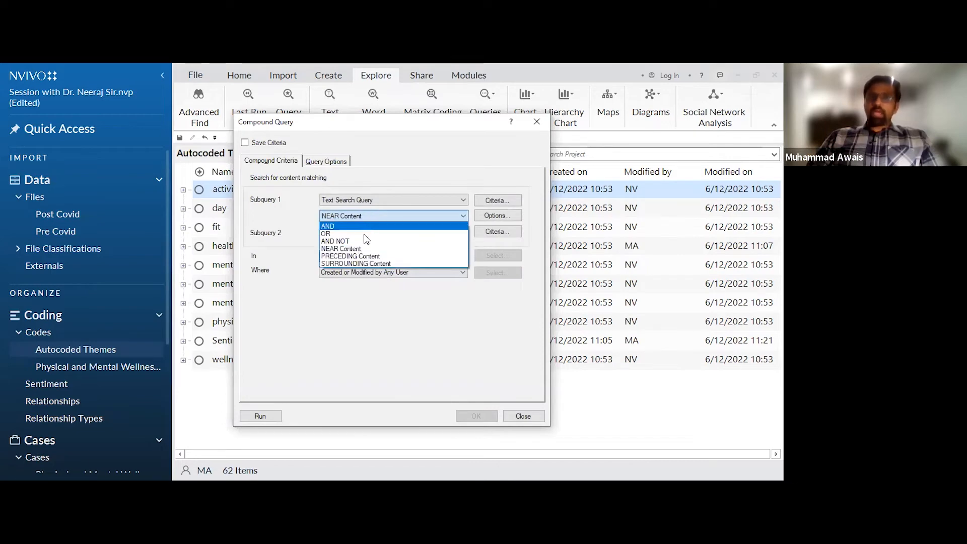
left_click(310, 213)
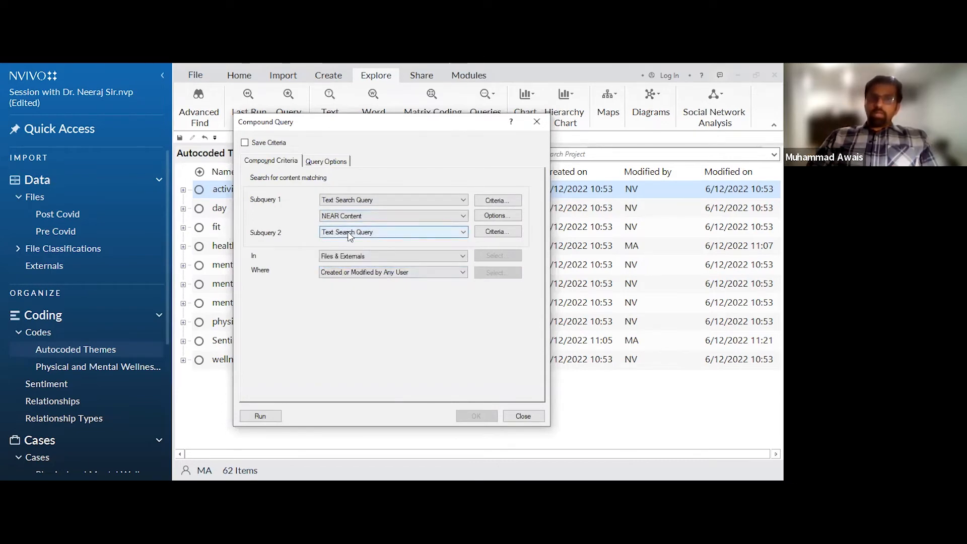
left_click(349, 233)
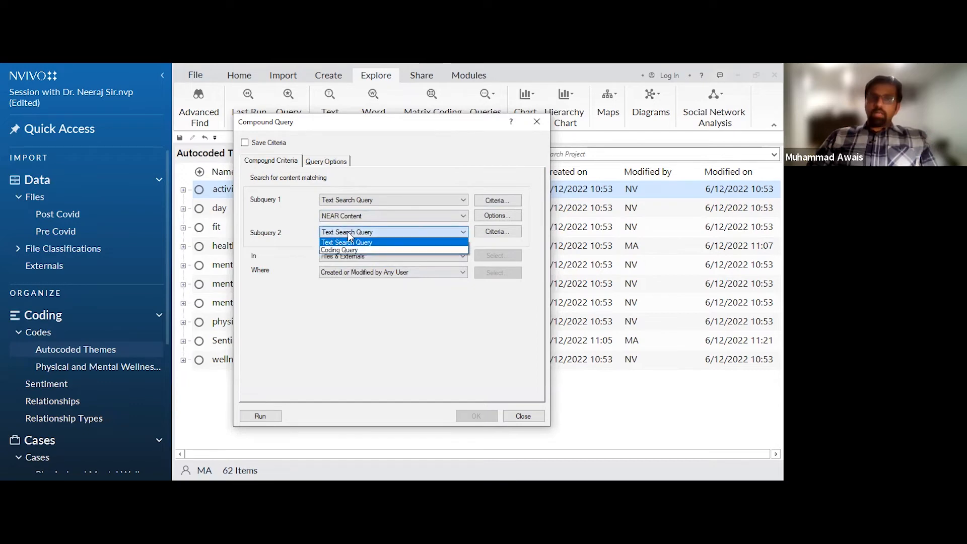
left_click(370, 250)
Try choosing the code "mental" from Autocoded Themes as Subquery 2's coding criterion, and cancel the subquery properties
left_click(500, 234)
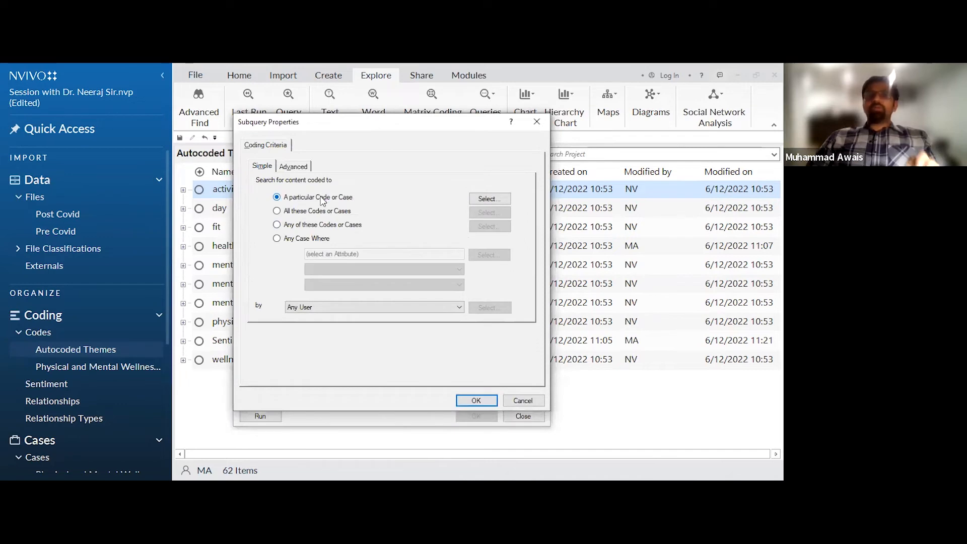
left_click(494, 201)
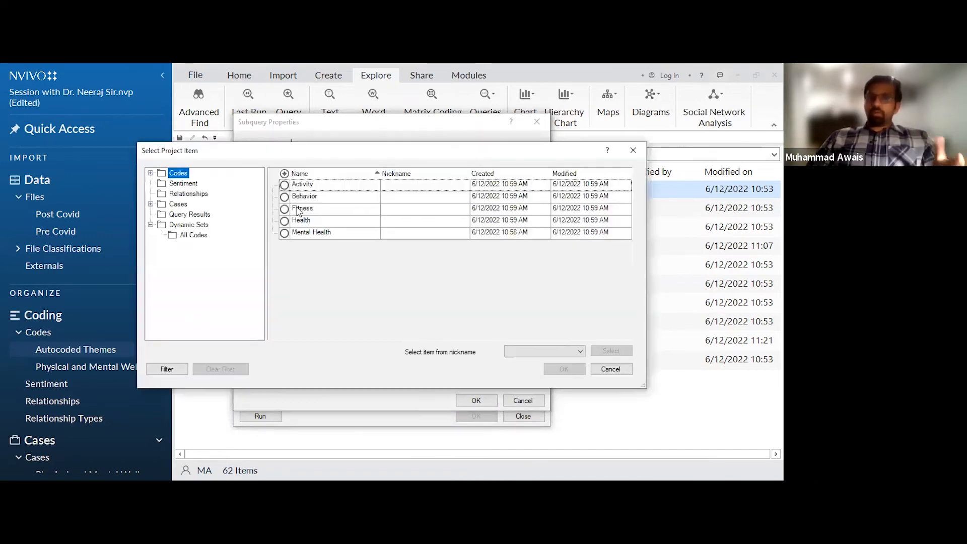
left_click(150, 173)
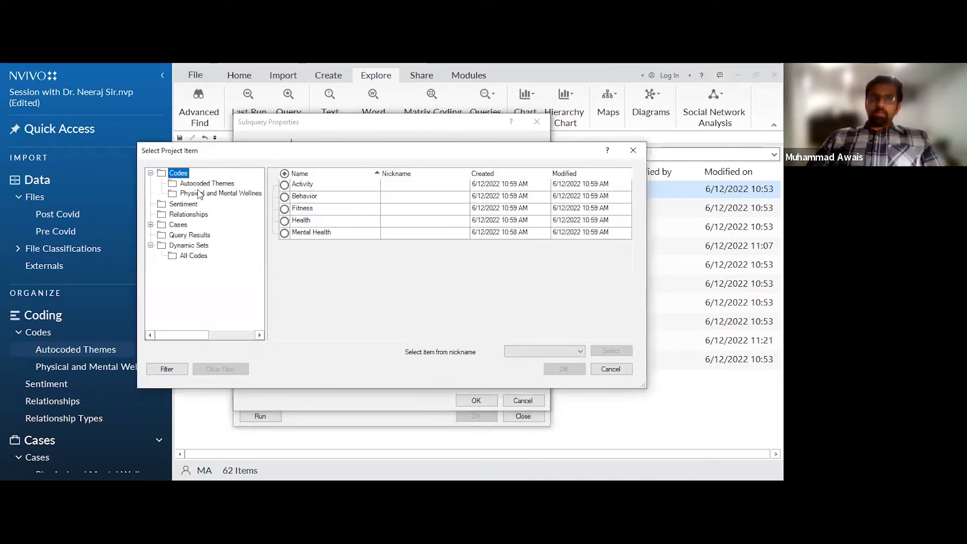
left_click(202, 193)
left_click(206, 184)
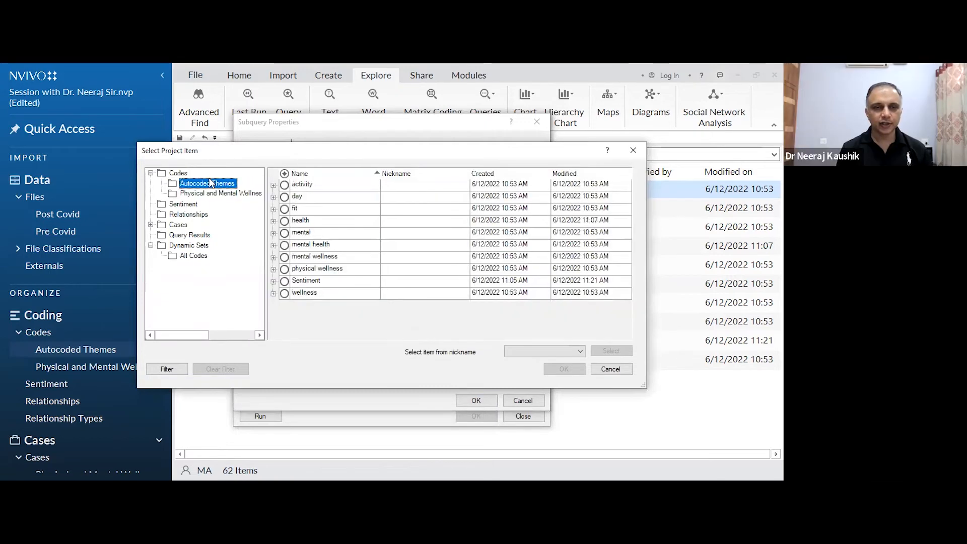
left_click(286, 233)
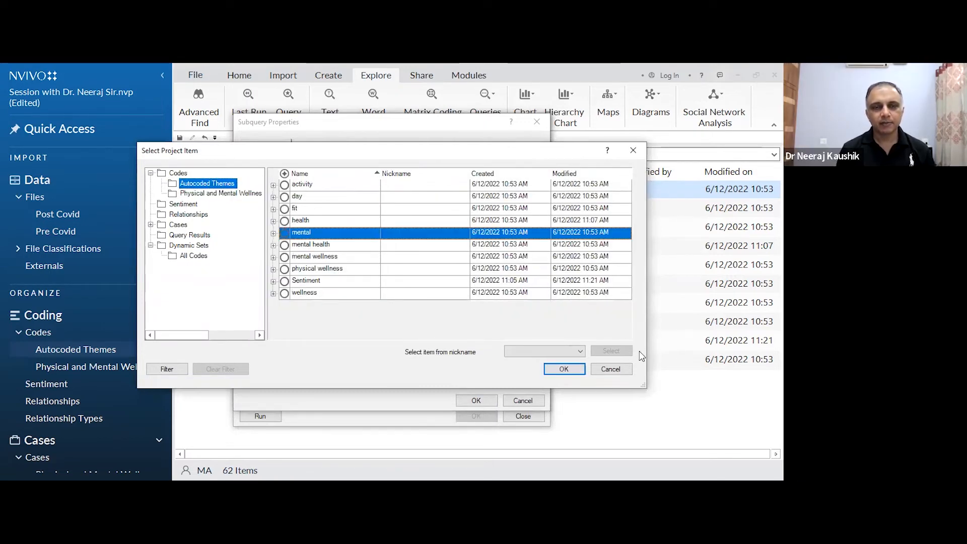
left_click(563, 370)
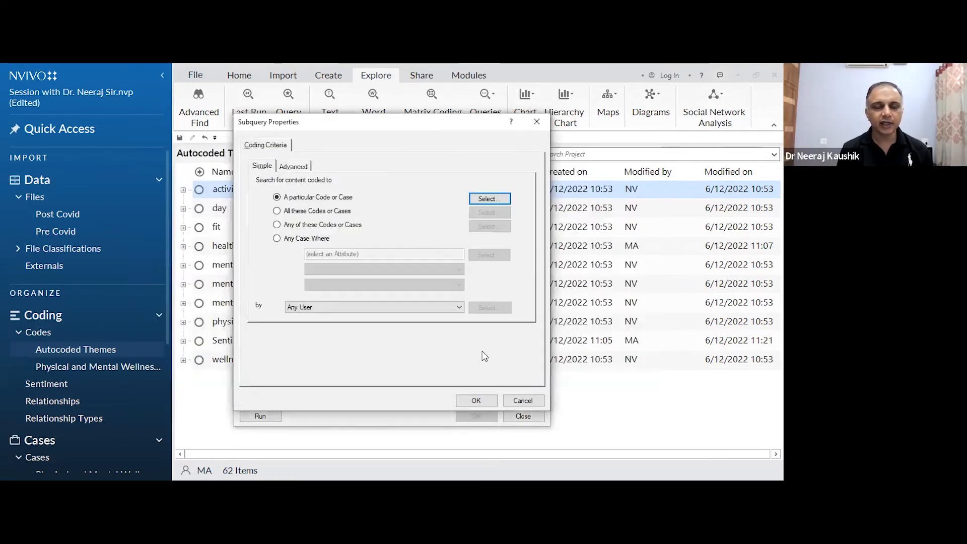
left_click(523, 400)
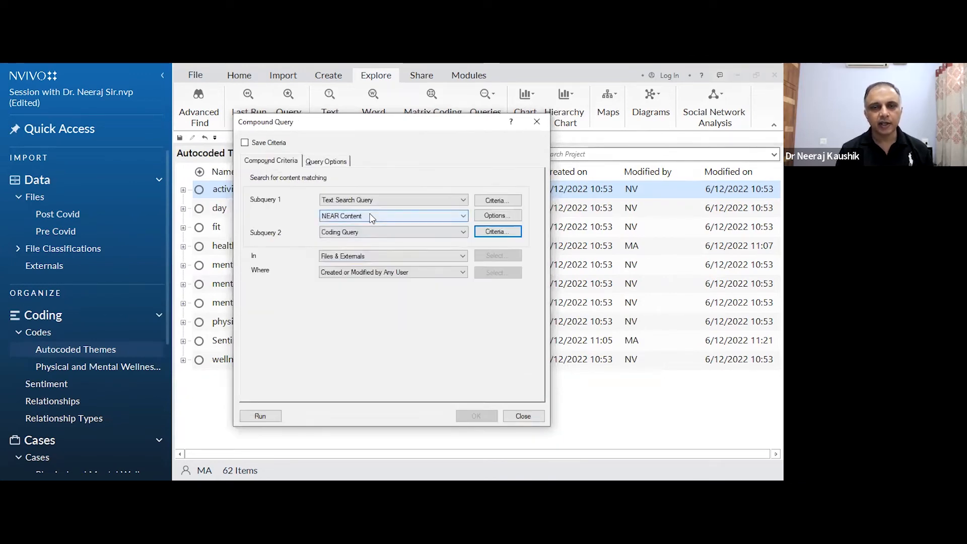
Review the Compound query's subquery types, content operators and result options, and close it without running
left_click(397, 201)
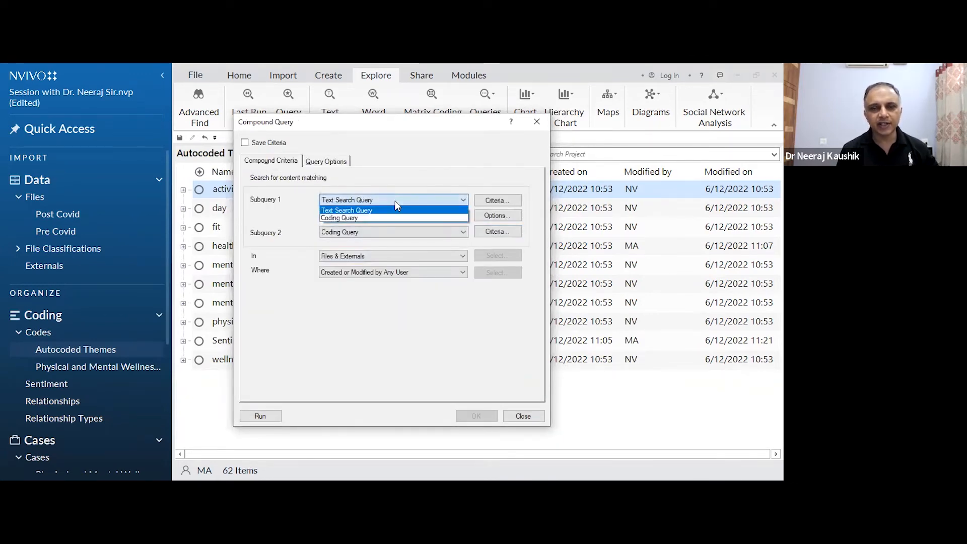
left_click(413, 176)
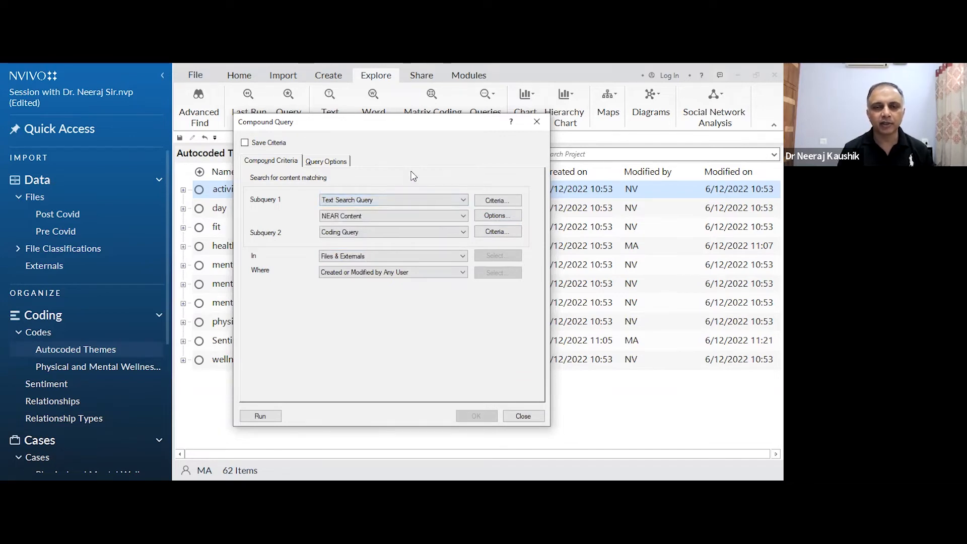
left_click(393, 217)
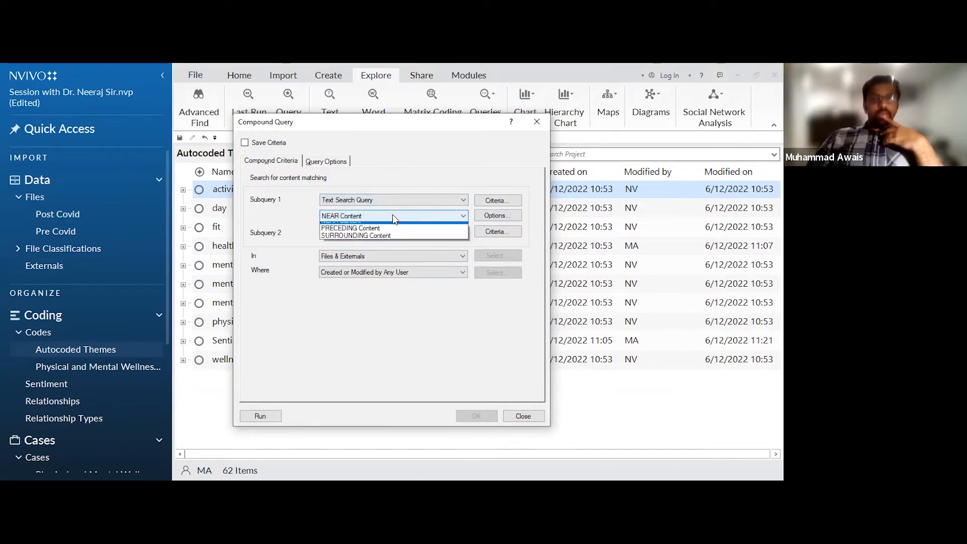
left_click(409, 172)
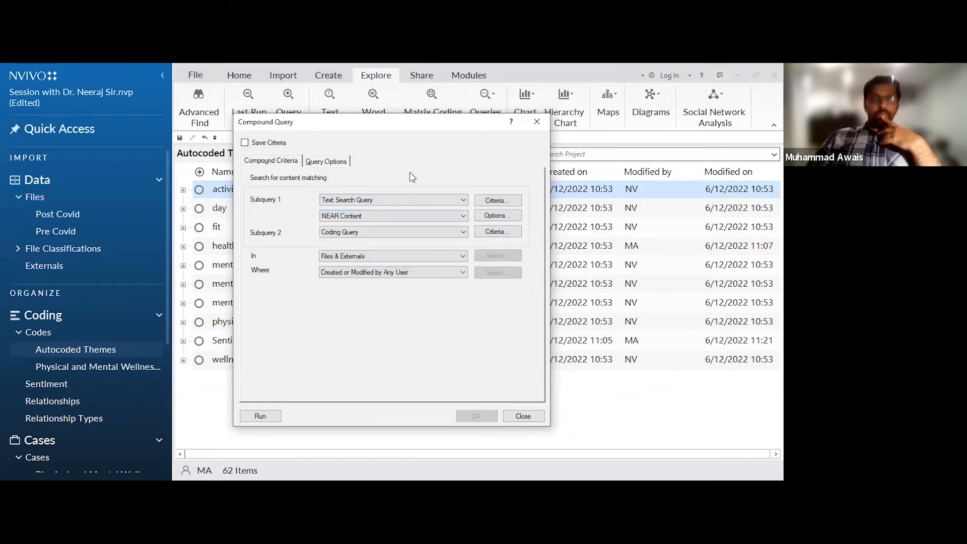
left_click(330, 162)
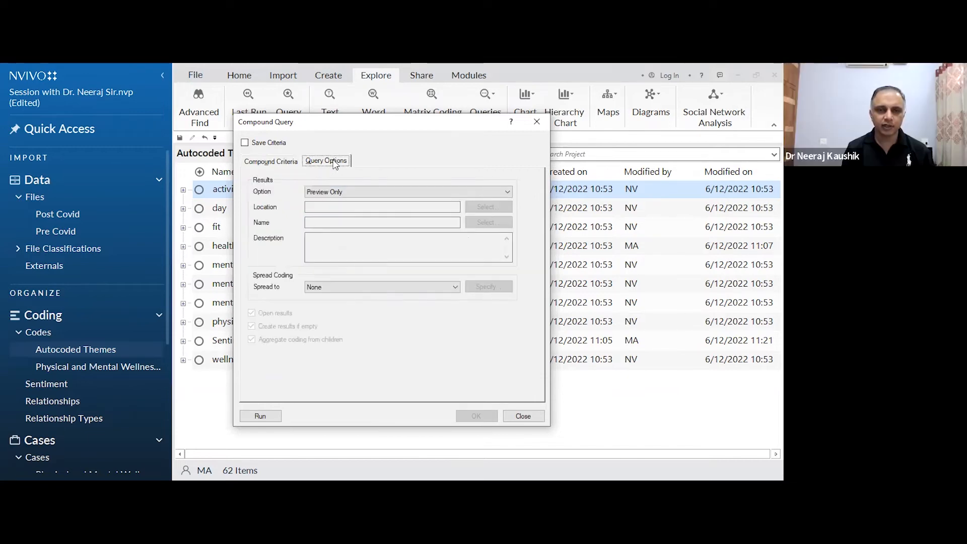
left_click(286, 161)
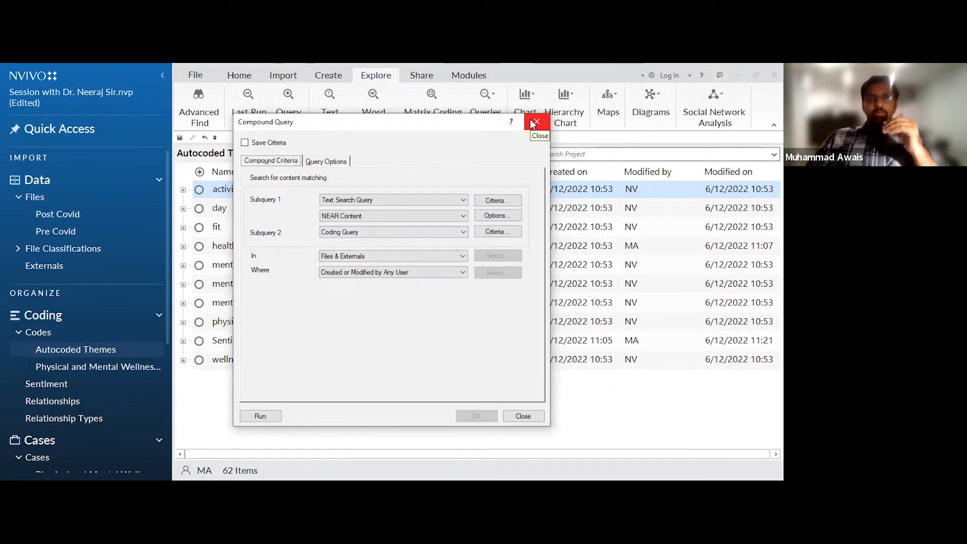
left_click(536, 418)
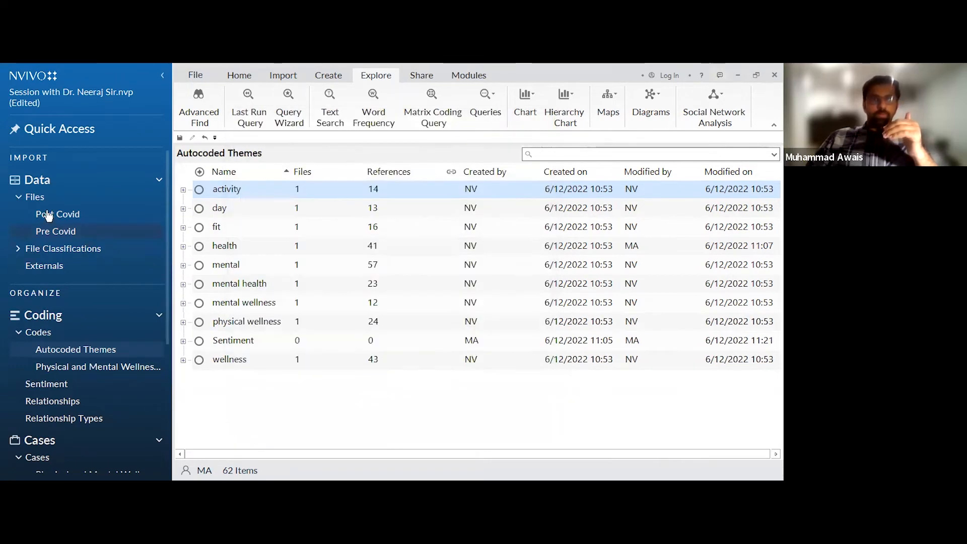
Open the #meetoo Twitter Search dataset from the project files and examine its retweet, hashtag, mention and name columns
left_click(36, 197)
double_click(281, 186)
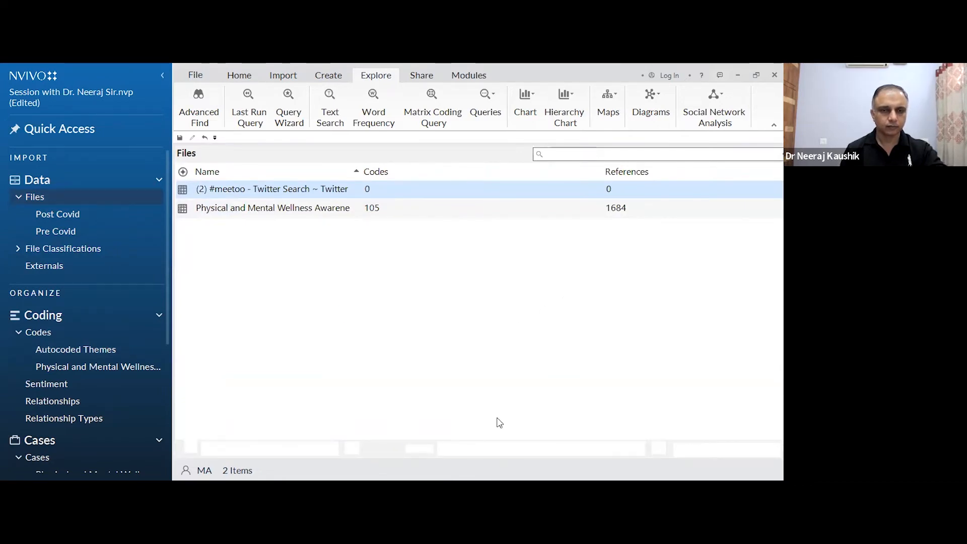
left_click_drag(451, 410, 574, 414)
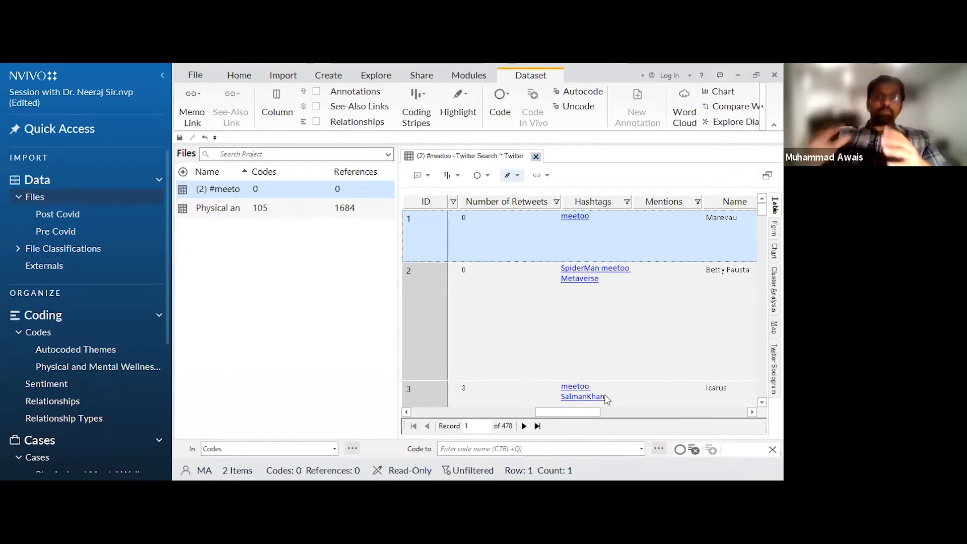
Start a Matrix Coding query, look through the classifications available as column attribute values, and cancel the selection
left_click(376, 75)
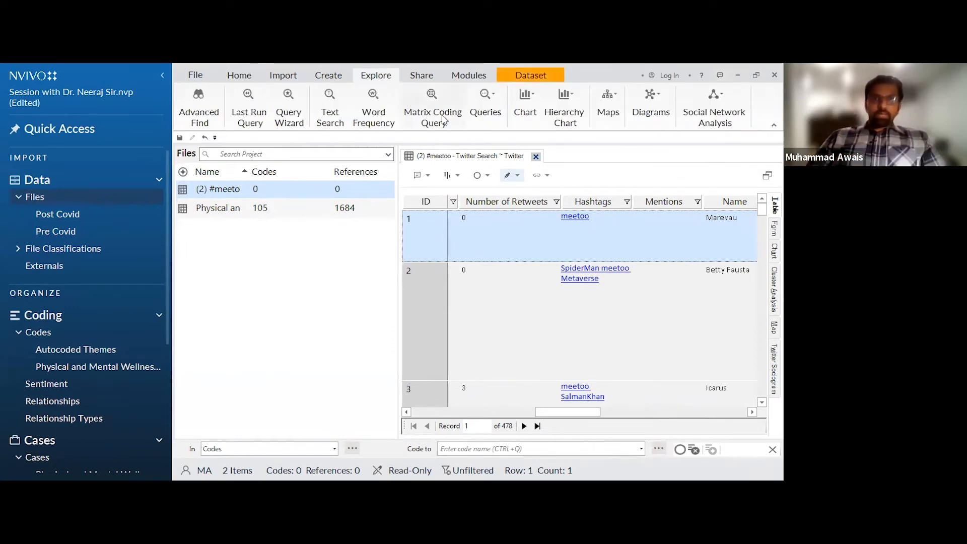
left_click(440, 100)
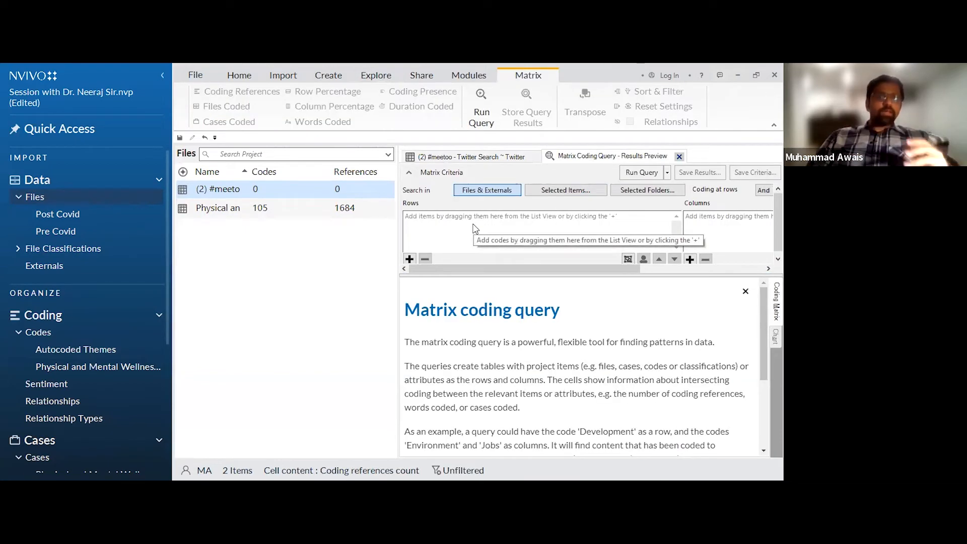
left_click(690, 258)
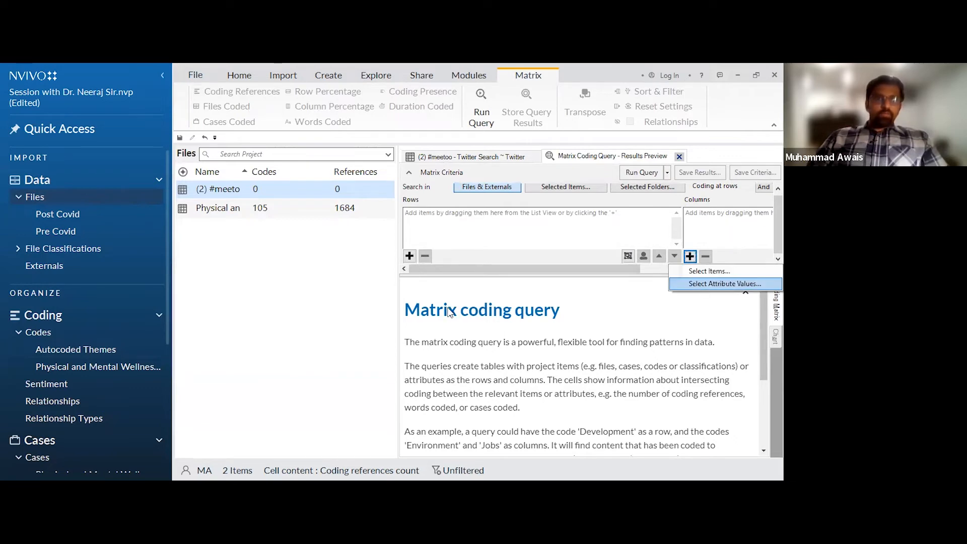
key("Return")
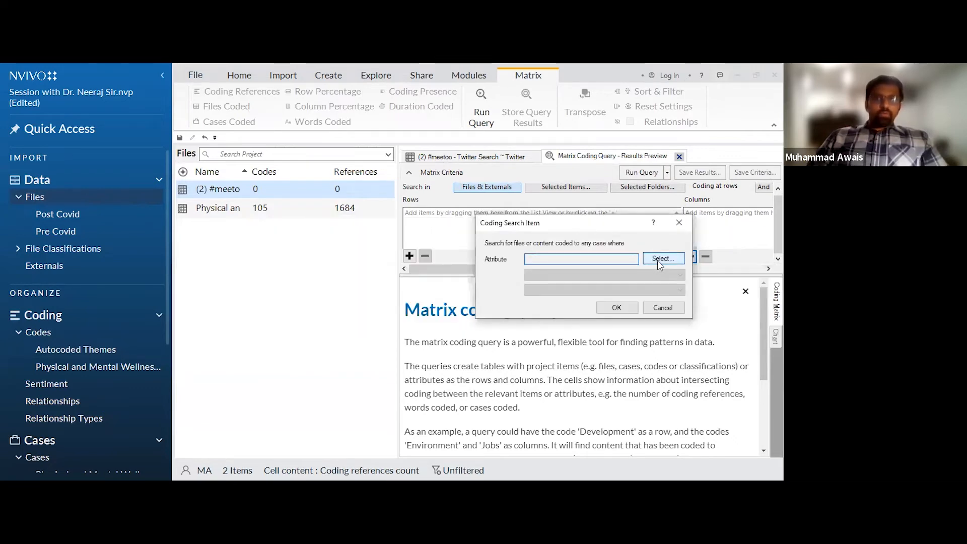
left_click(660, 259)
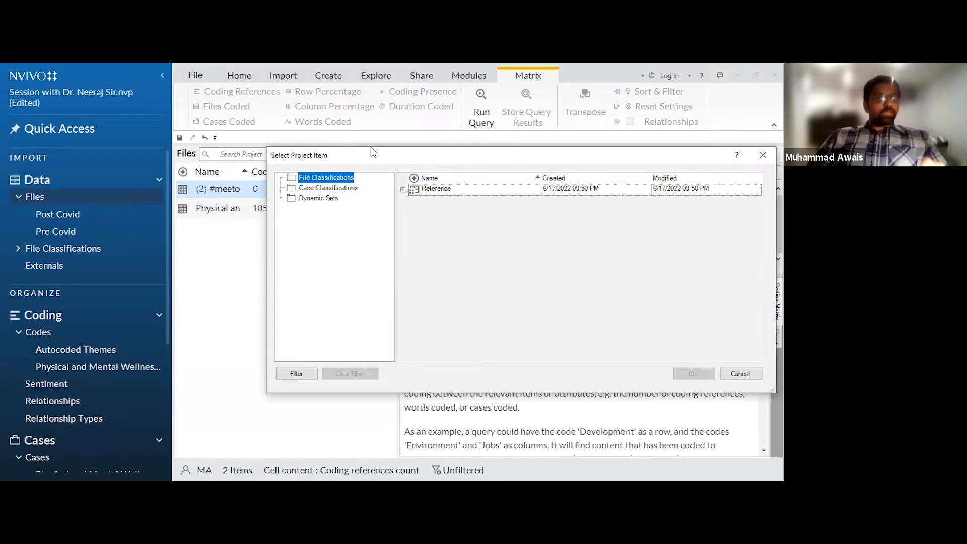
left_click_drag(372, 151, 450, 141)
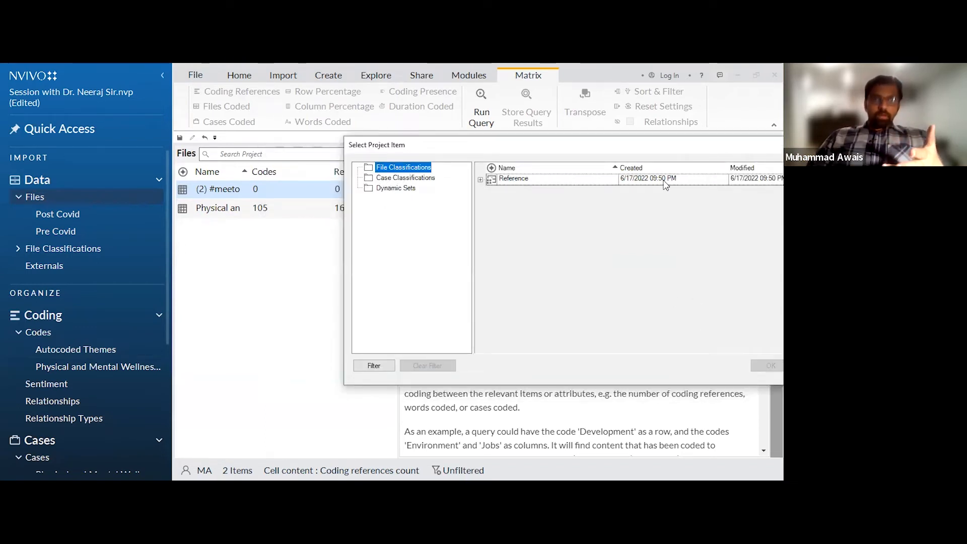
left_click_drag(672, 156, 578, 167)
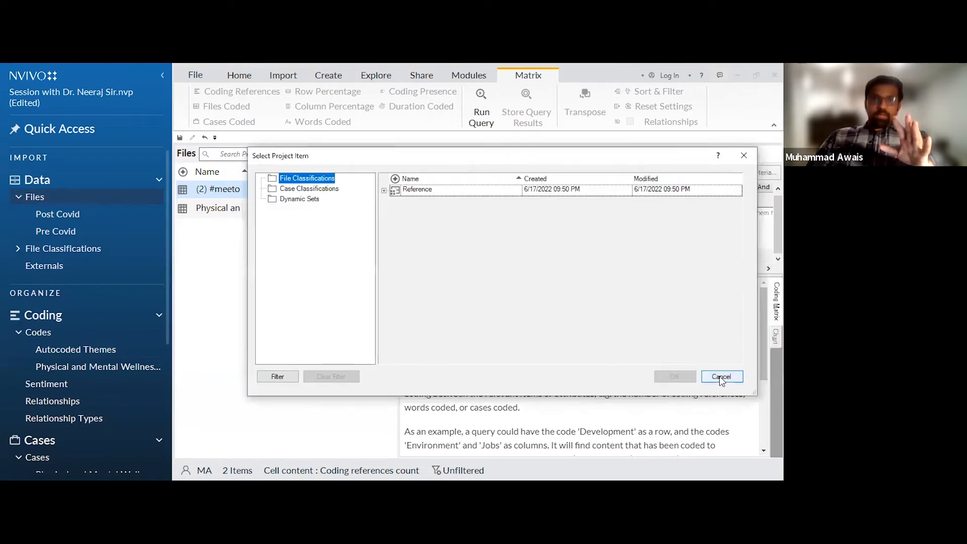
left_click(718, 377)
left_click(667, 309)
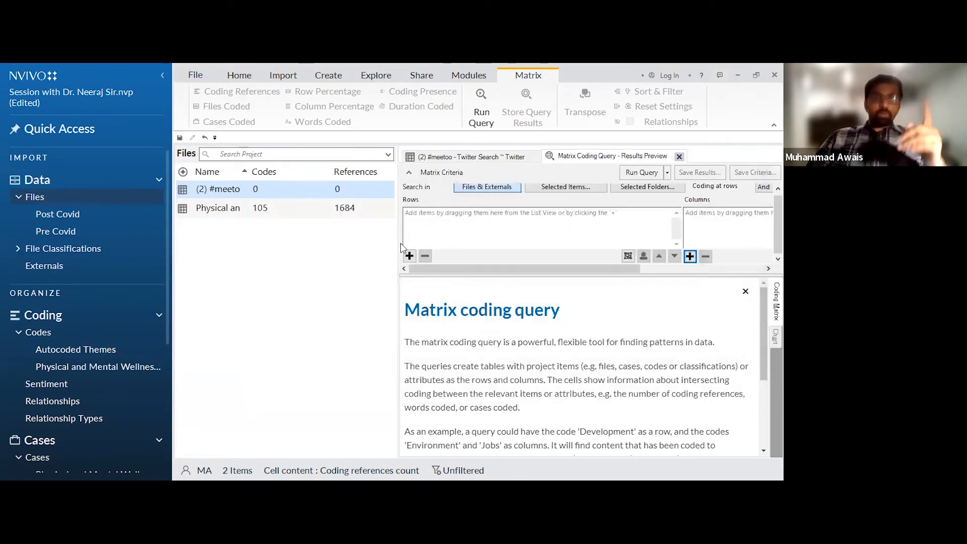
Switch from the current project to the Multi-method sample project, discarding the query preview and skipping the introductory tour
left_click(190, 74)
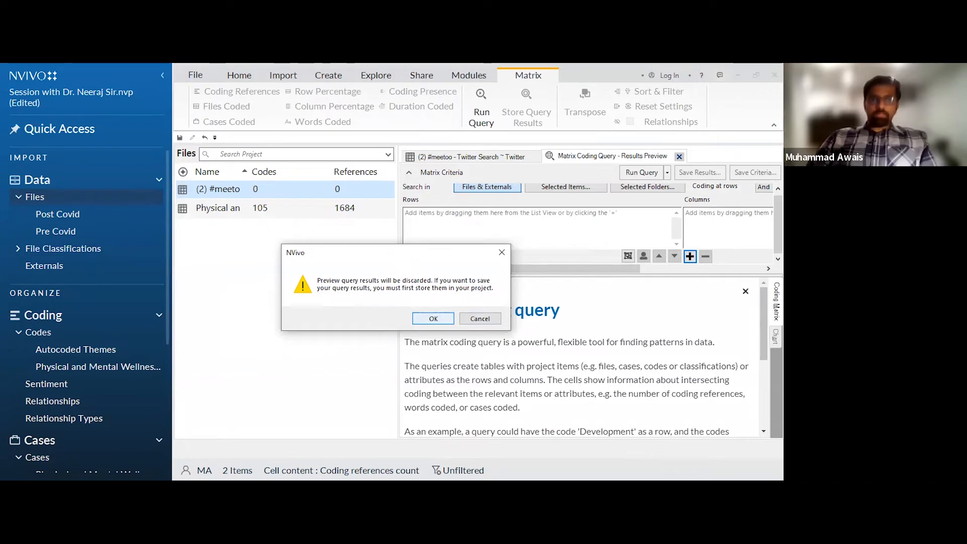
key("Return")
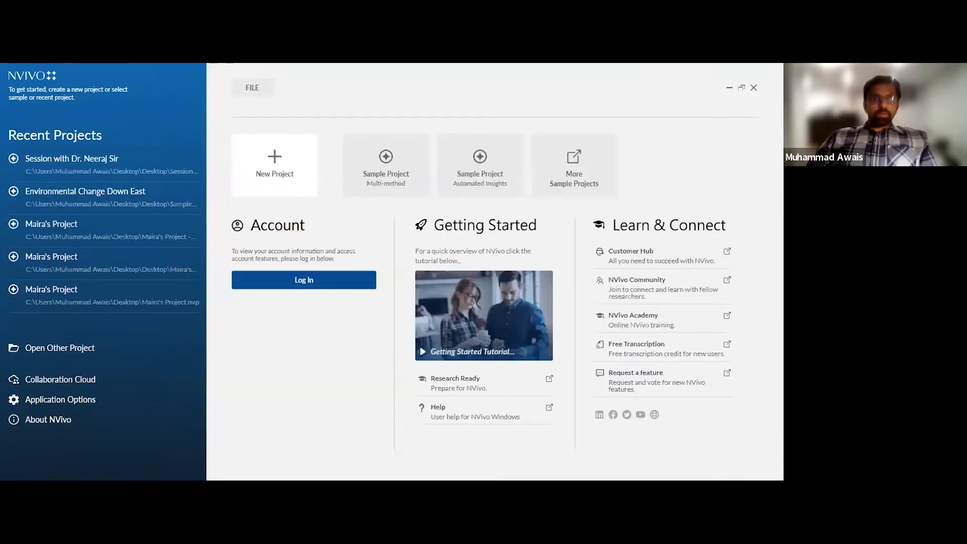
left_click(407, 162)
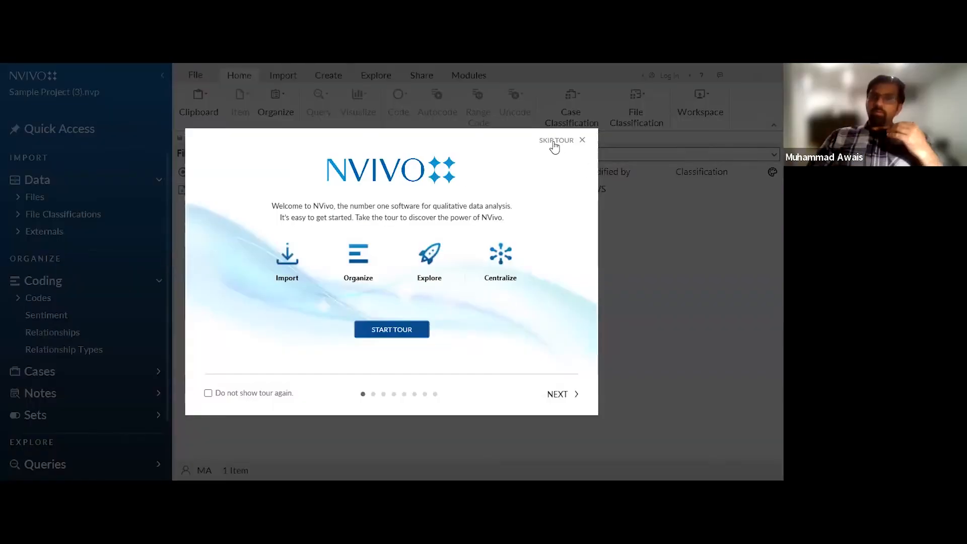
left_click(554, 145)
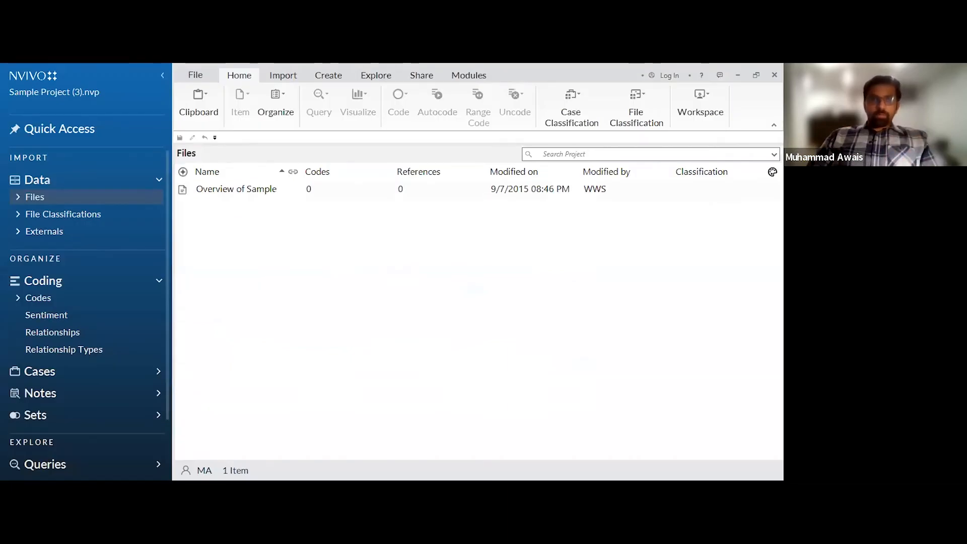
Start a Matrix Coding query and add the Infrastructure code as its row item
left_click(380, 76)
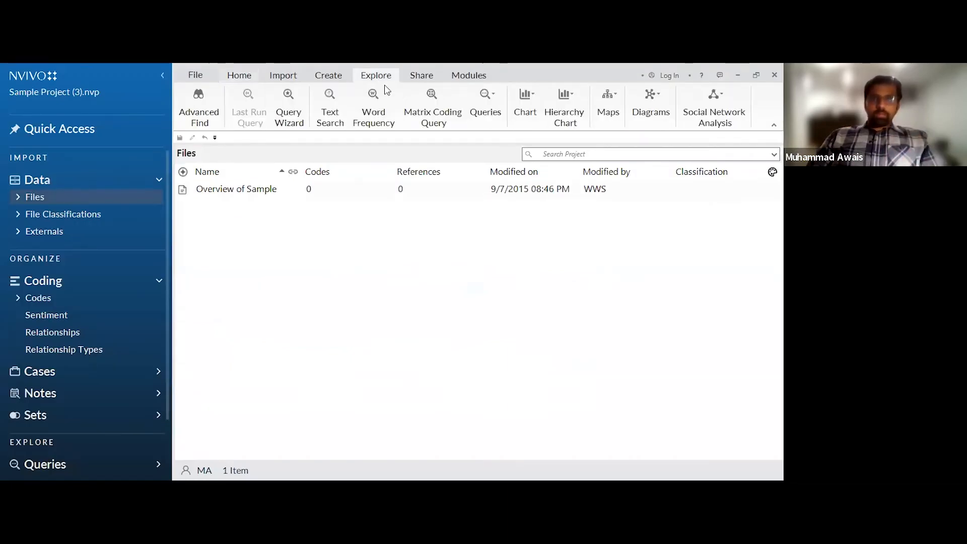
left_click(430, 99)
left_click(410, 256)
left_click(425, 271)
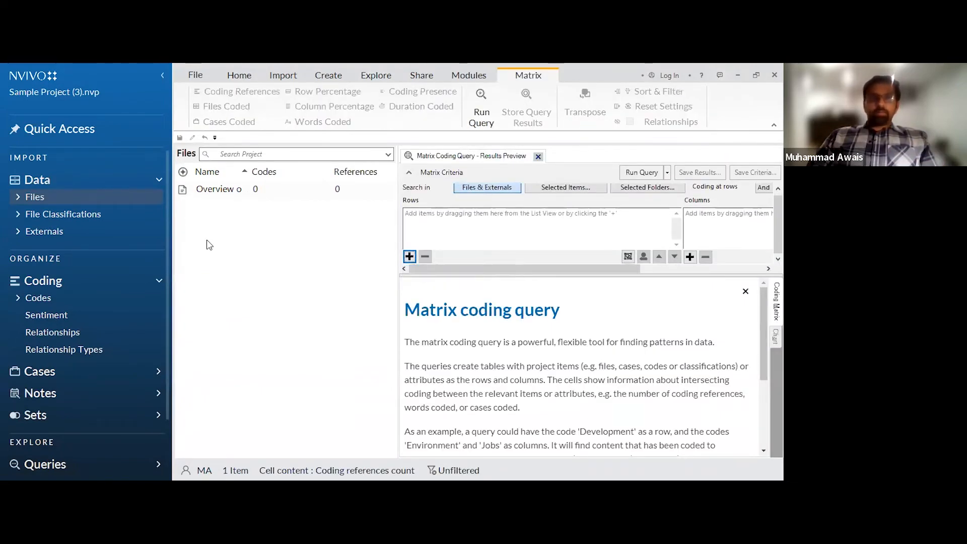
left_click(151, 225)
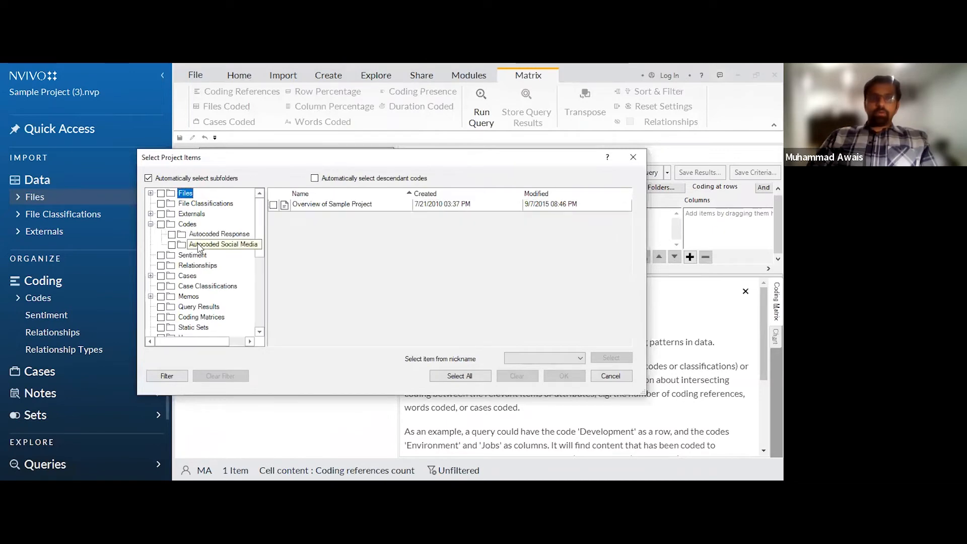
left_click(205, 235)
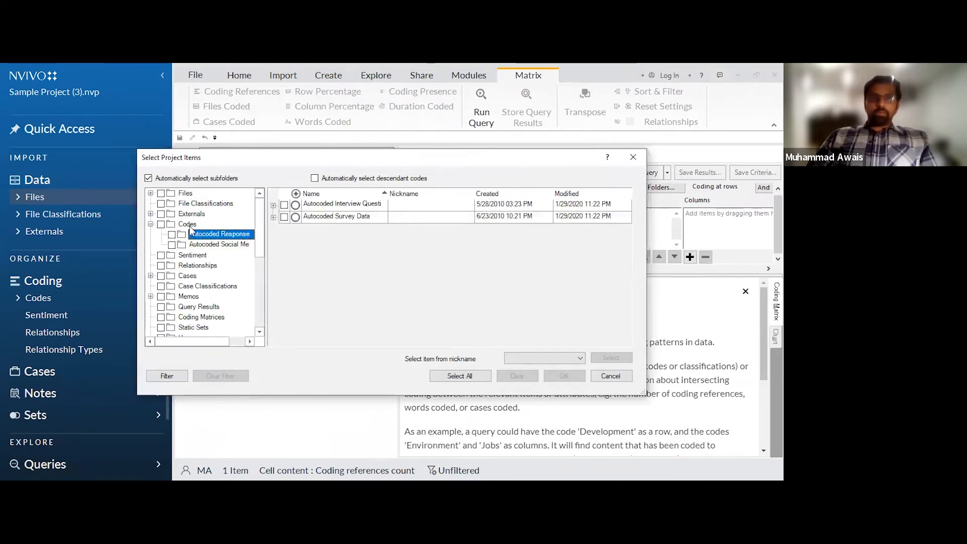
left_click(186, 225)
left_click(284, 253)
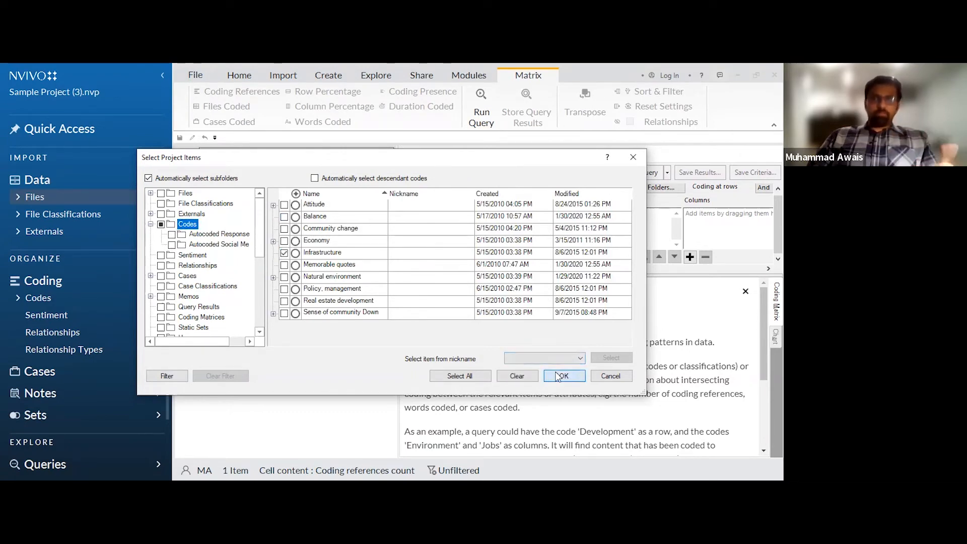
Look through the Twitter User case classification's attributes, including Number of Followers, as possible matrix columns, and cancel the selection
left_click(690, 259)
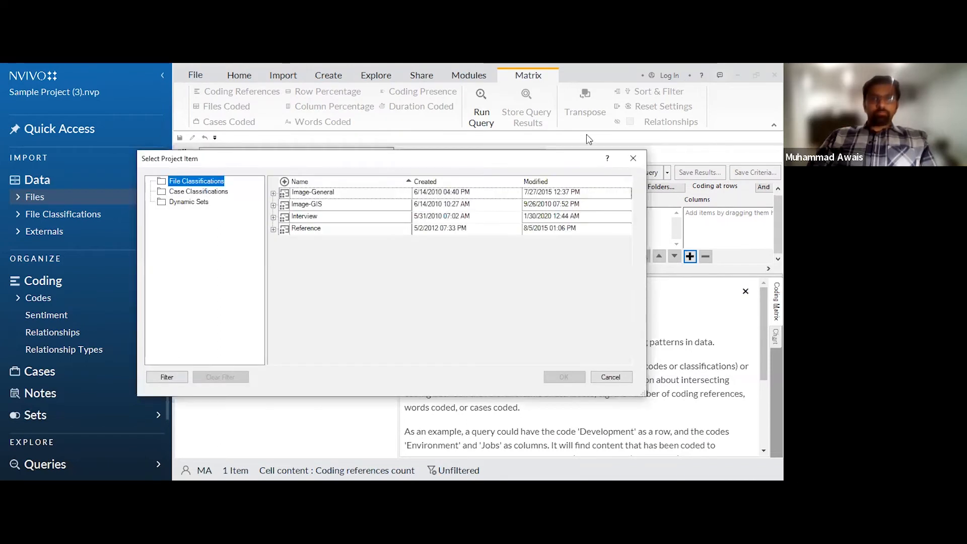
left_click(395, 169)
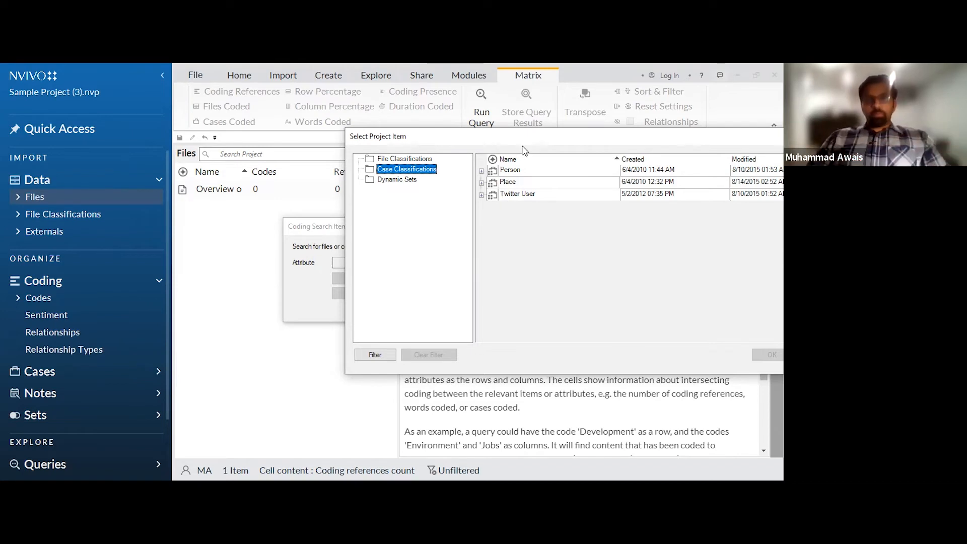
left_click(482, 195)
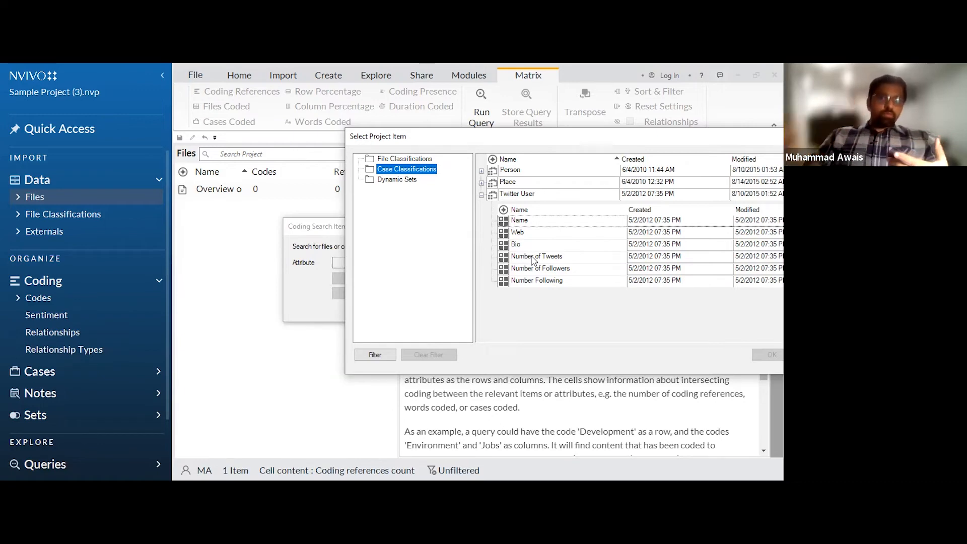
left_click(535, 272)
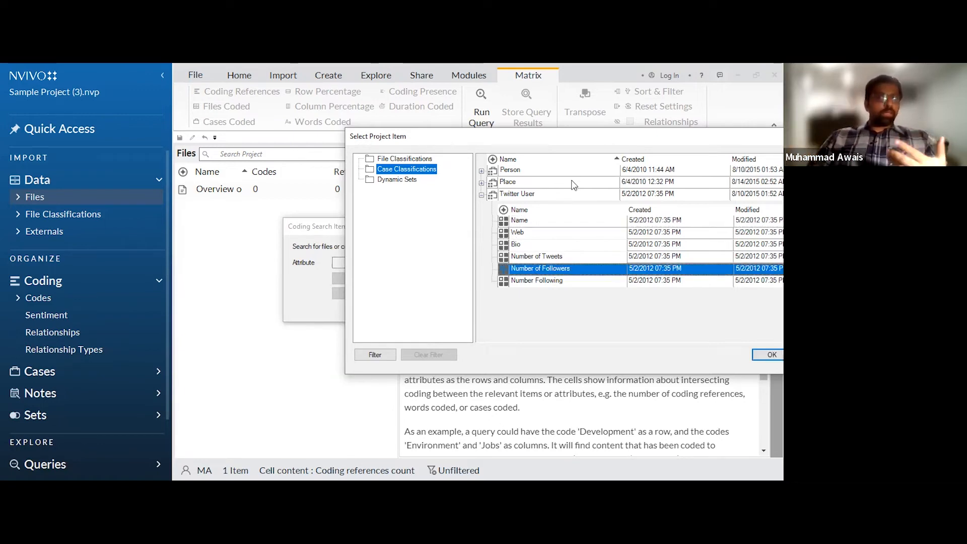
left_click_drag(598, 130, 413, 142)
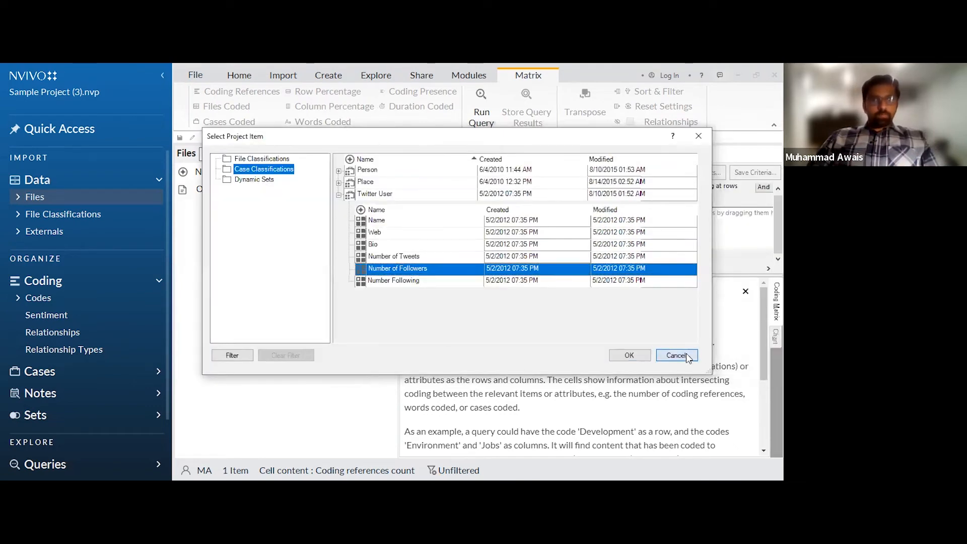
left_click(676, 355)
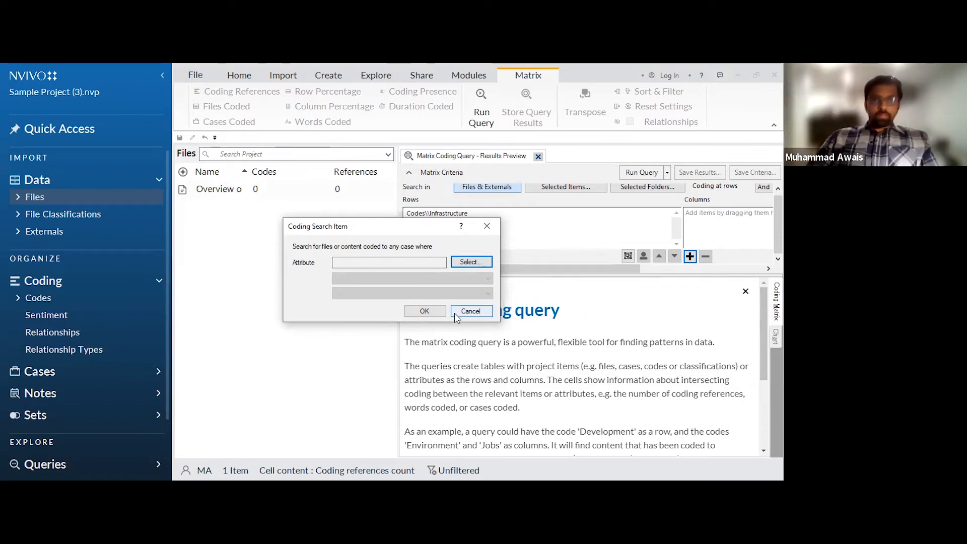
left_click(470, 311)
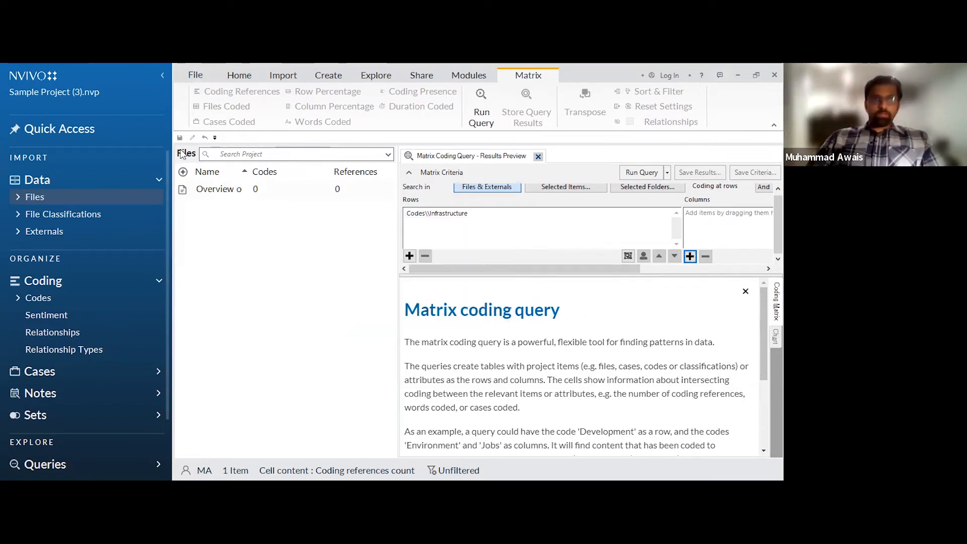
Close the sample project, discarding the query preview, and open the second project among the recent projects
left_click(196, 75)
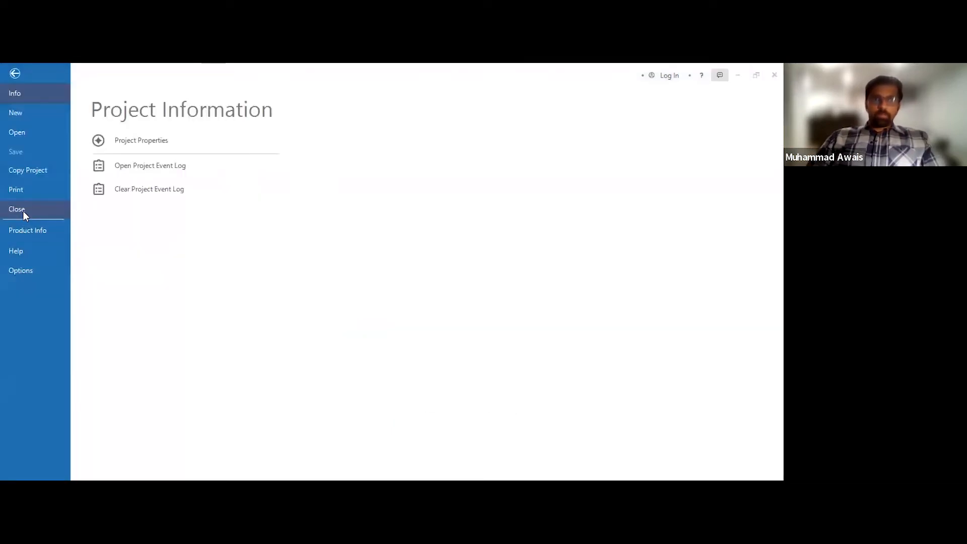
left_click(24, 210)
left_click(433, 321)
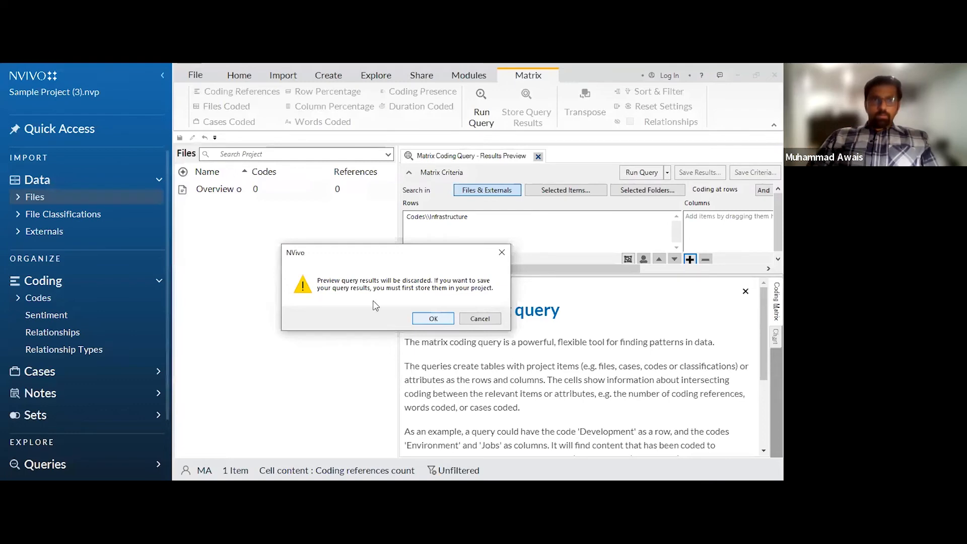
left_click(35, 194)
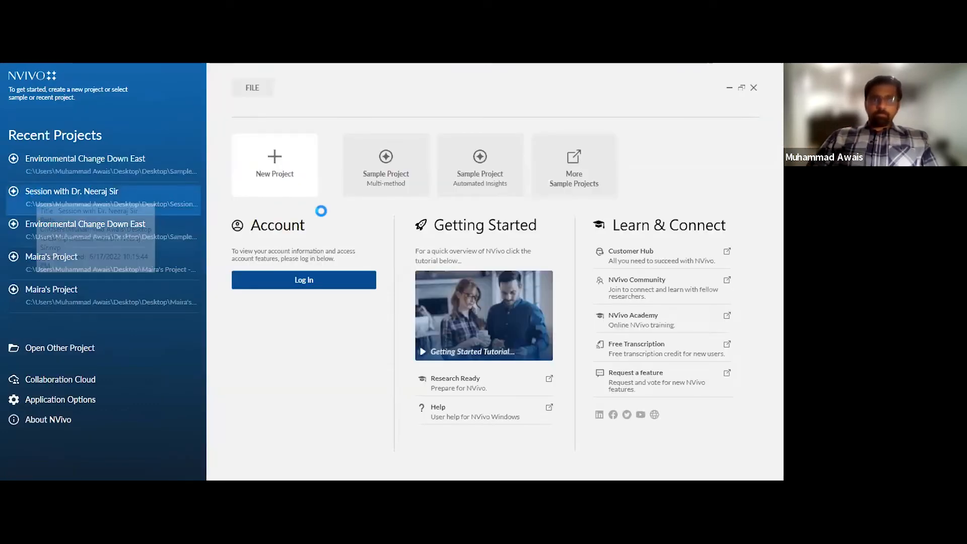
Set a Compound query's second subquery to Coding Query, review the scope and user filter choices, and close it without running
left_click(486, 108)
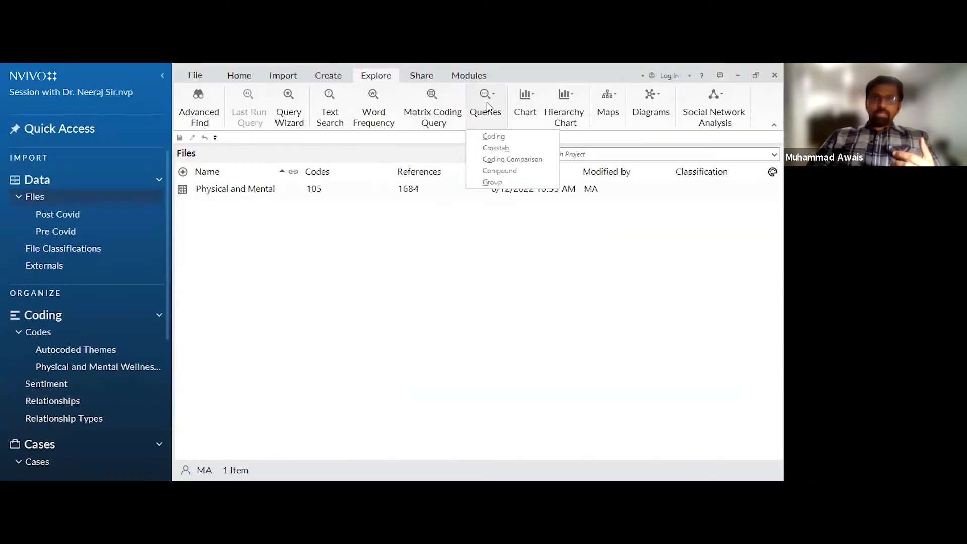
left_click(509, 172)
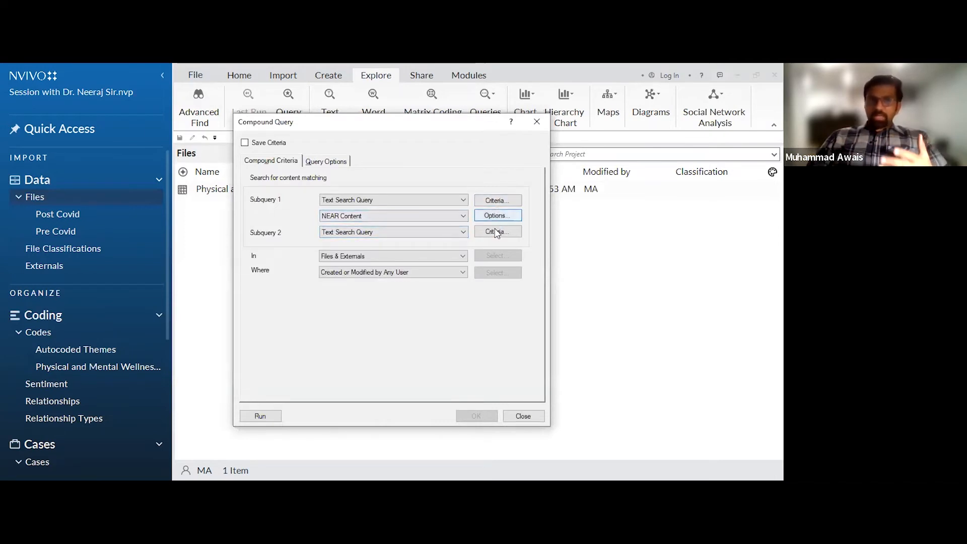
left_click(443, 233)
left_click(408, 250)
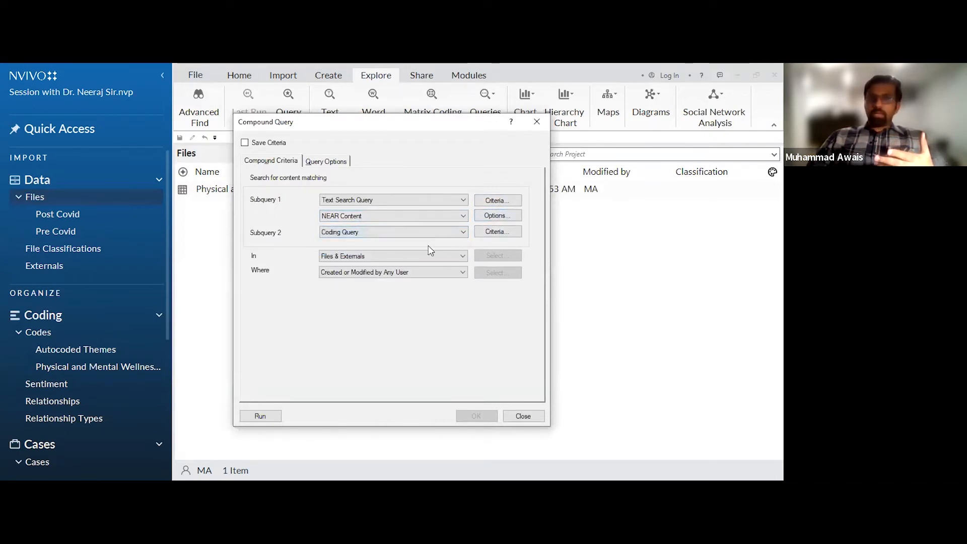
left_click(404, 257)
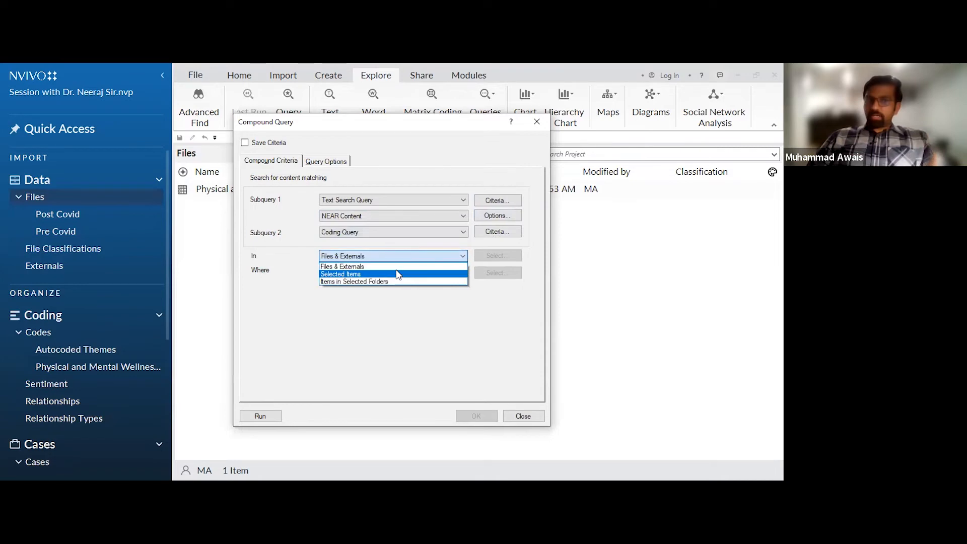
left_click(397, 299)
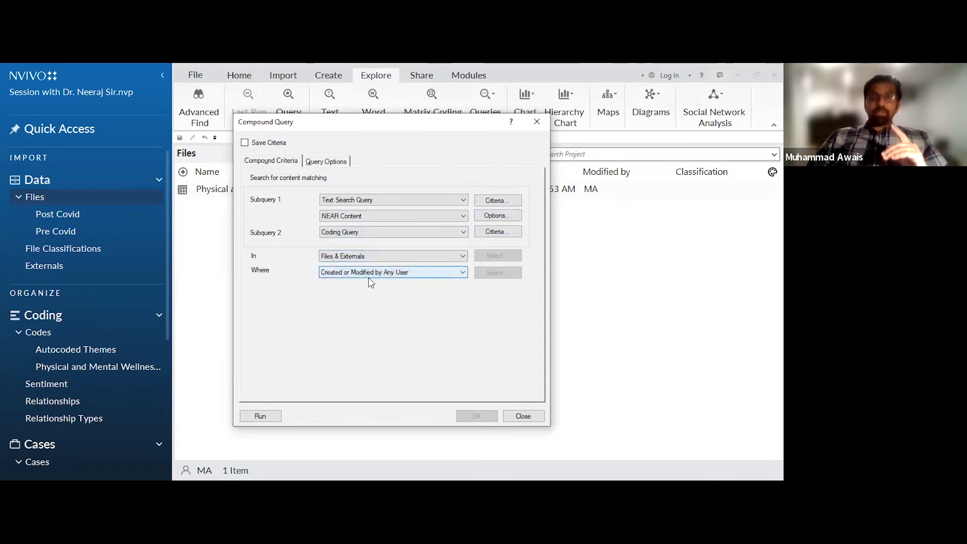
left_click(372, 273)
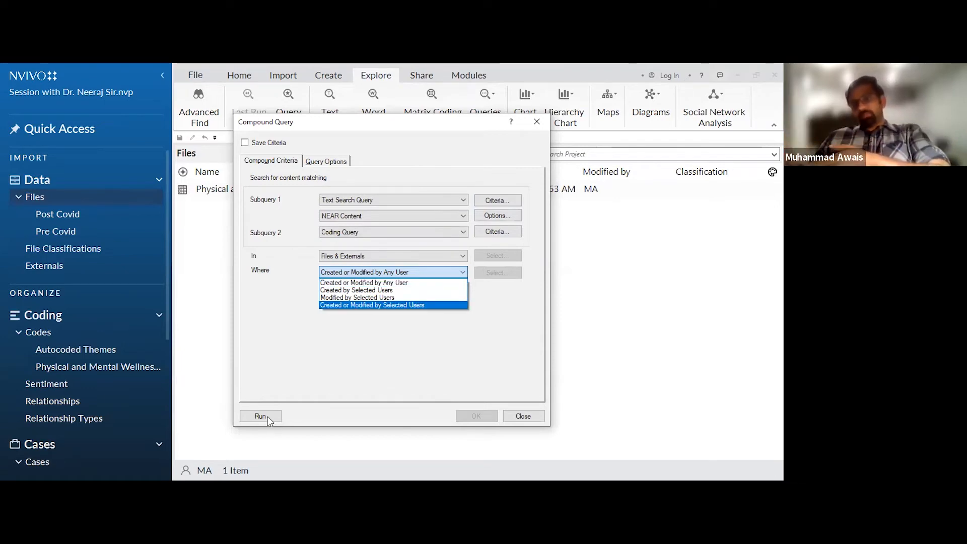
left_click(527, 416)
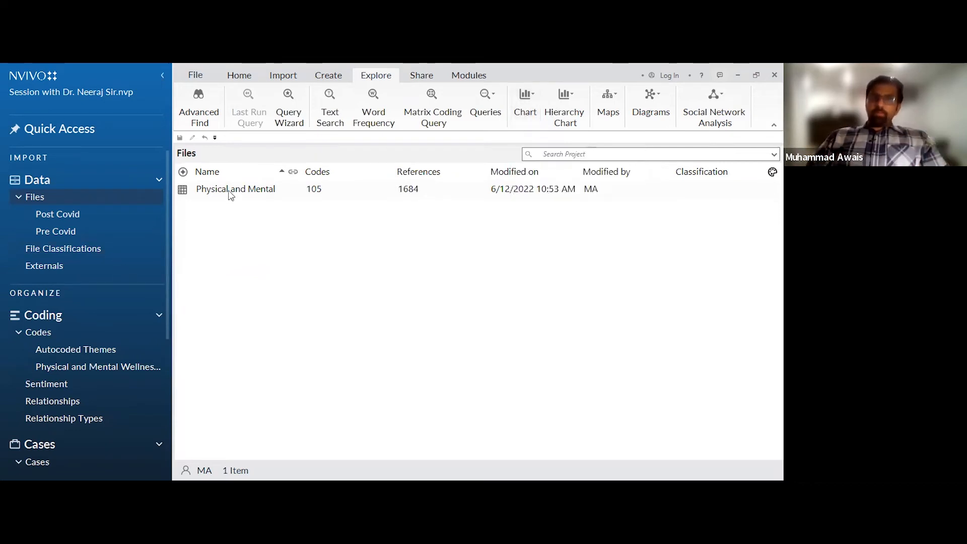
Show the Autocoded Themes codes and review the user profile name and initials in the application options
left_click(41, 334)
left_click(54, 351)
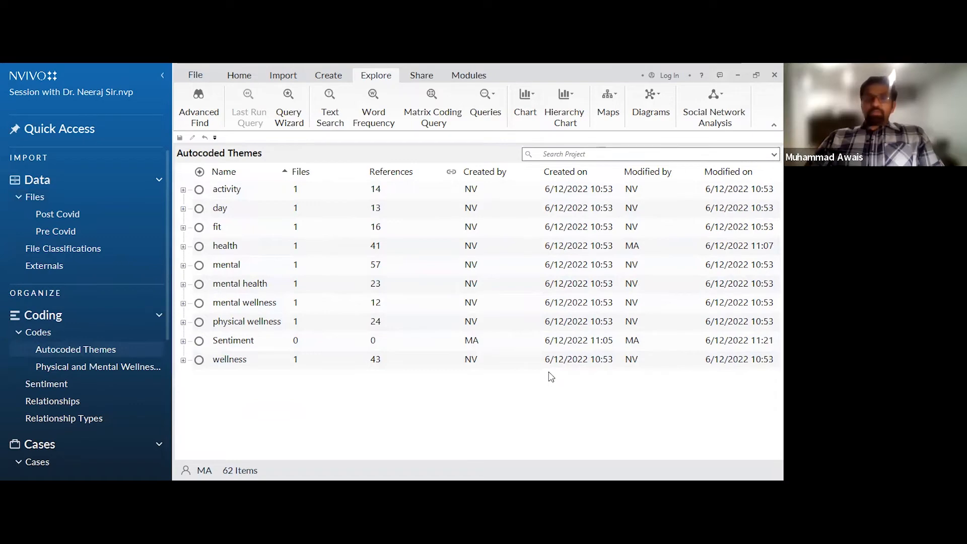
left_click(195, 75)
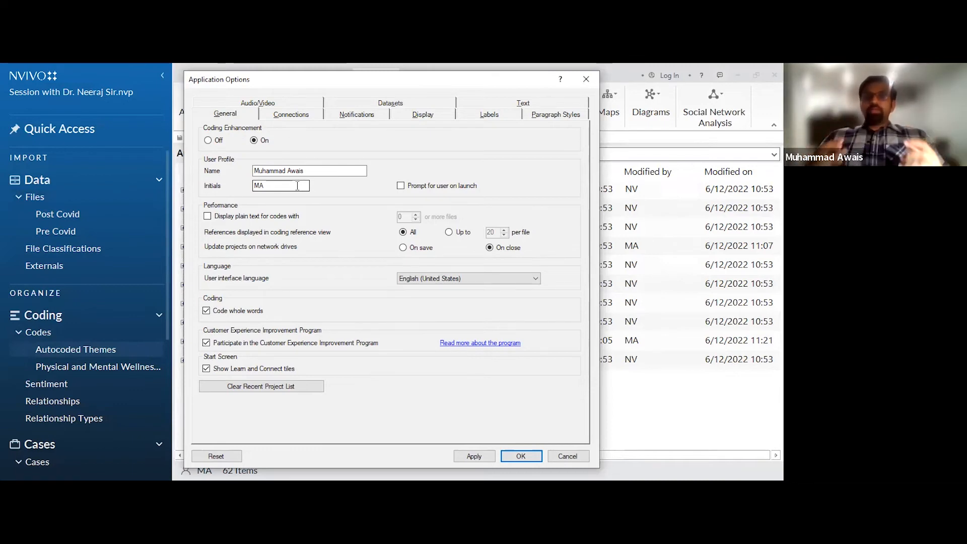
left_click(587, 79)
Reopen the application options, try switching "Prompt for user on launch" on and off, and confirm with it off
left_click(191, 71)
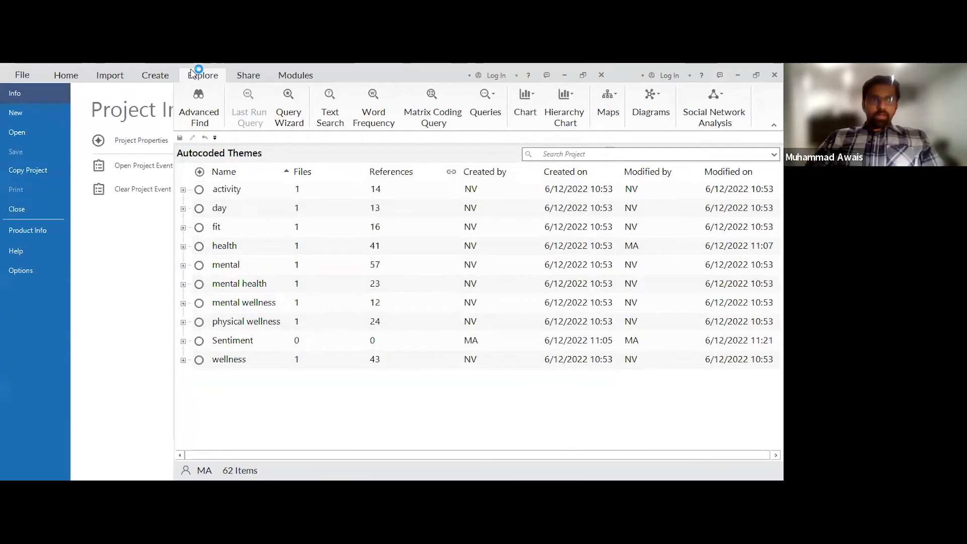
left_click(31, 261)
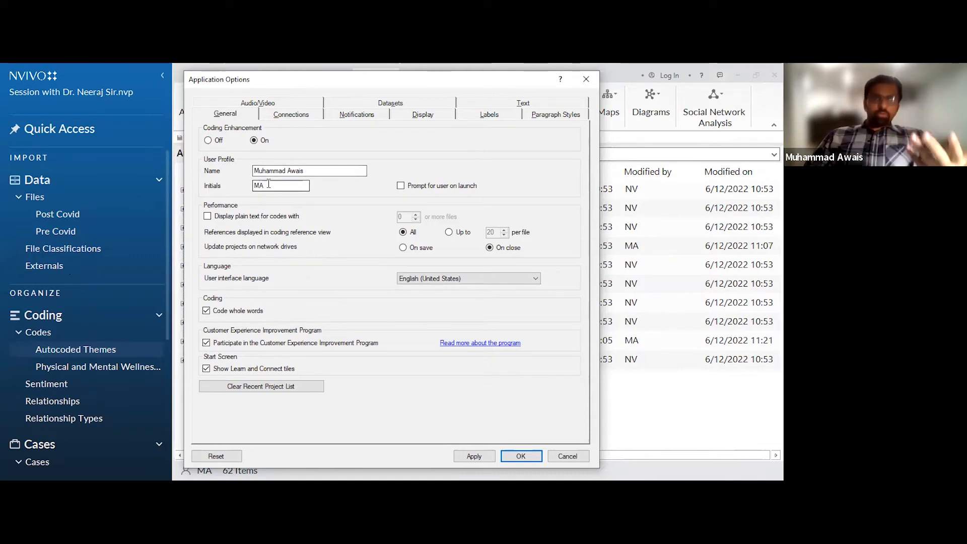
left_click(401, 186)
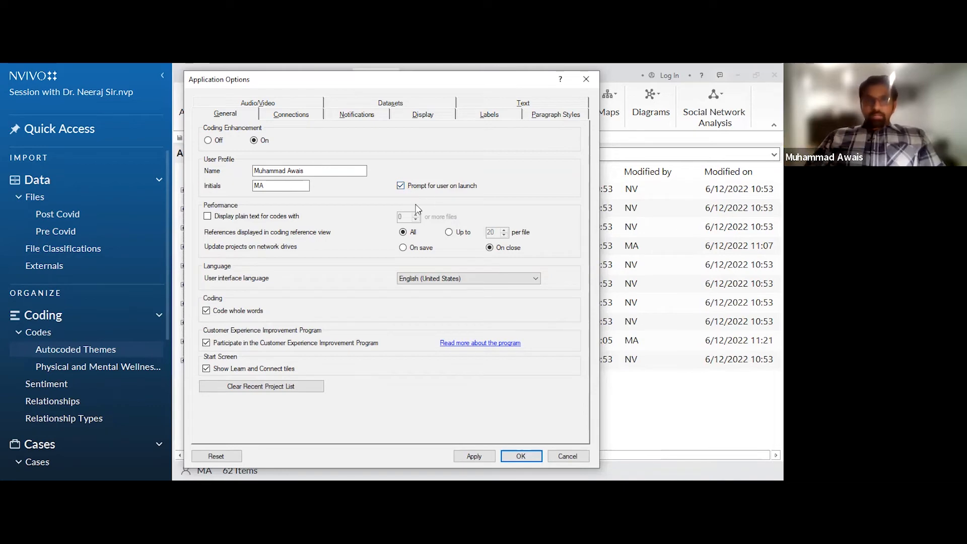
left_click(402, 186)
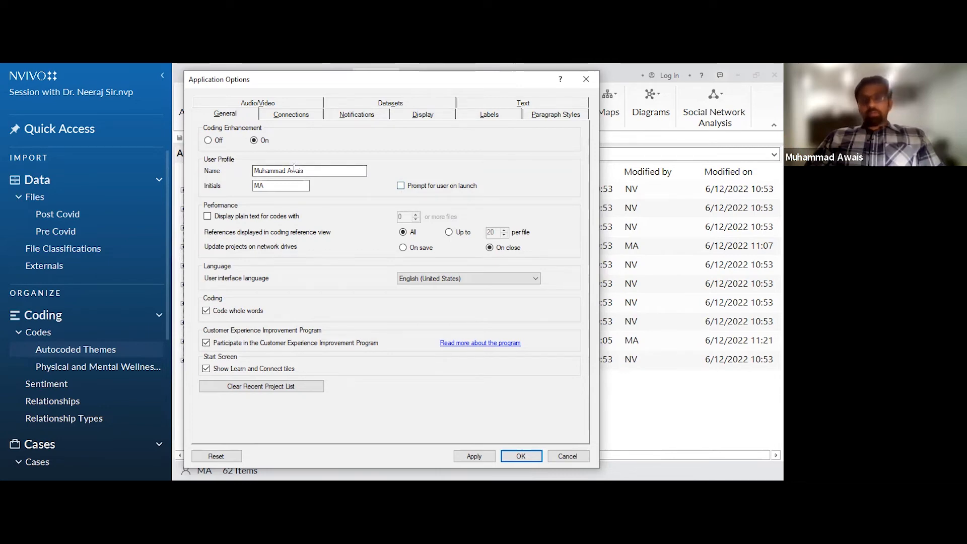
left_click(418, 187)
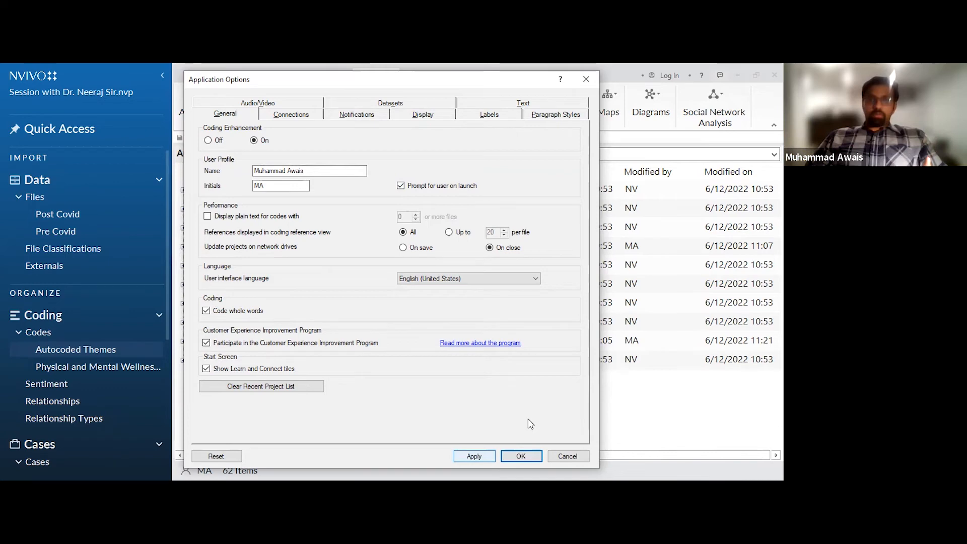
left_click(418, 188)
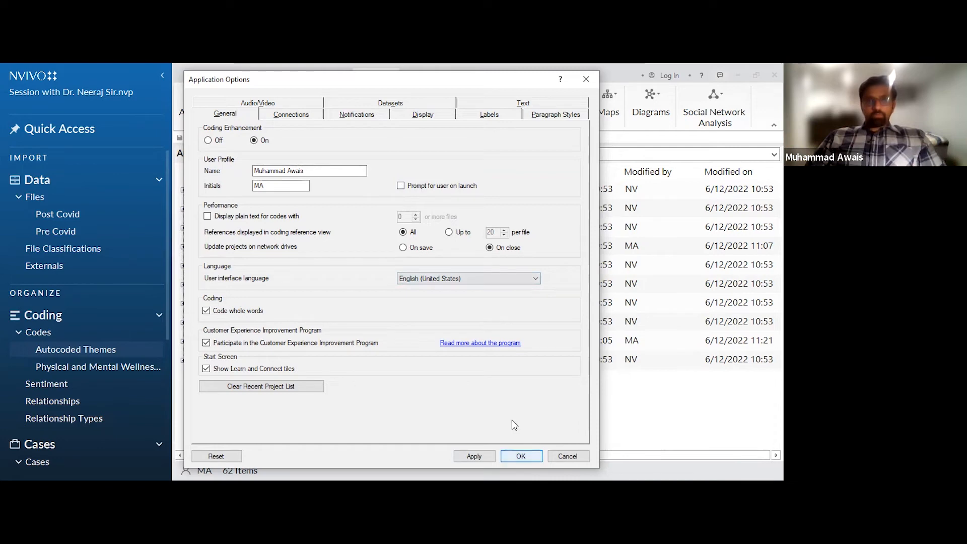
key("Return")
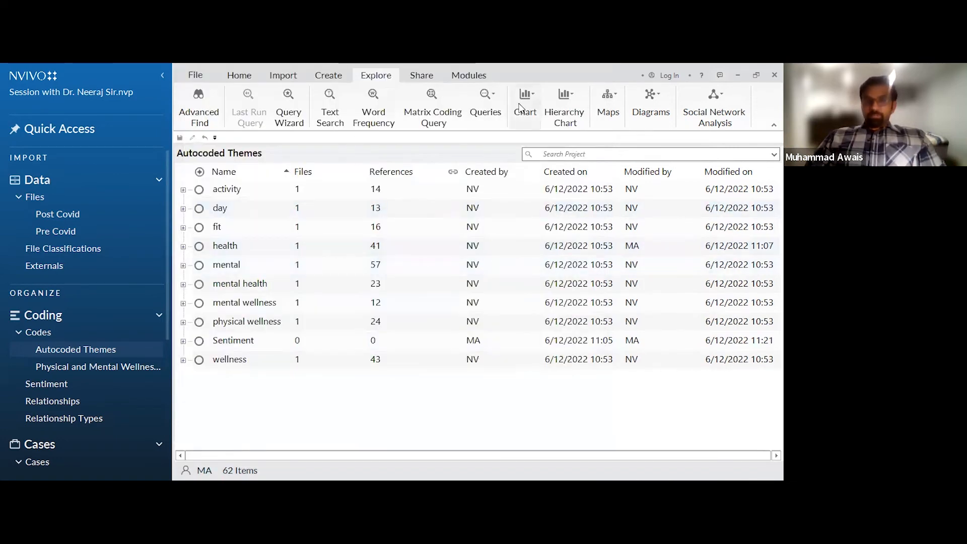
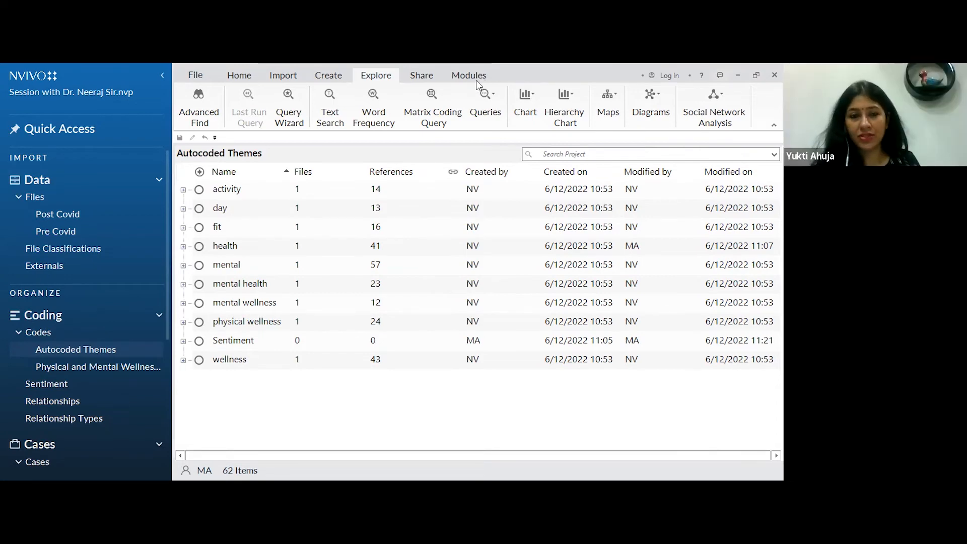
Examine the available add-on modules, including Collaboration Cloud, and glance at the project information page
left_click(477, 82)
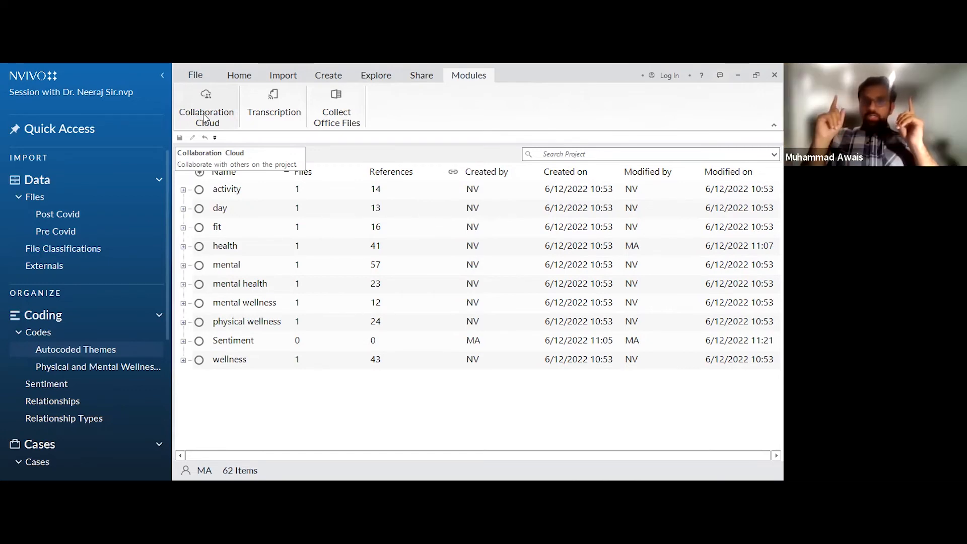
left_click(196, 74)
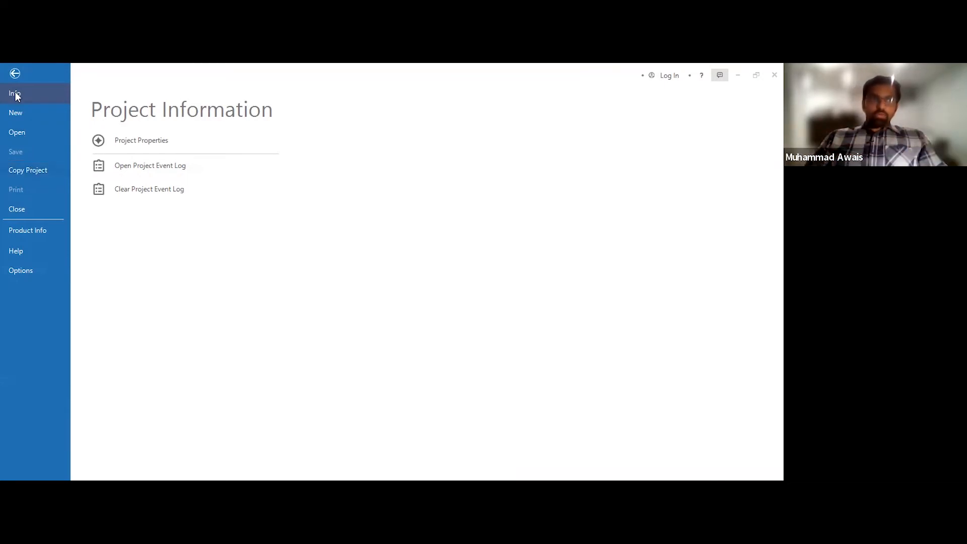
left_click(14, 73)
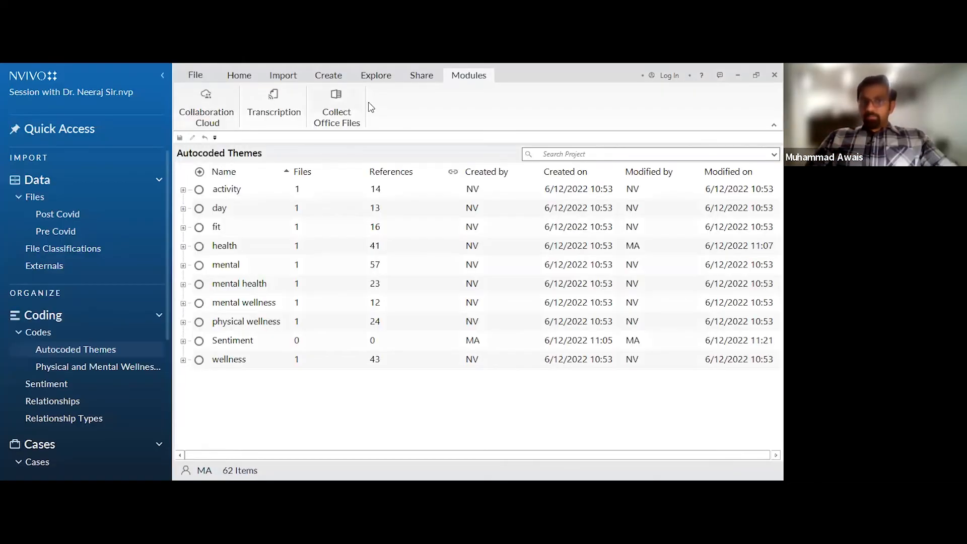
left_click(375, 75)
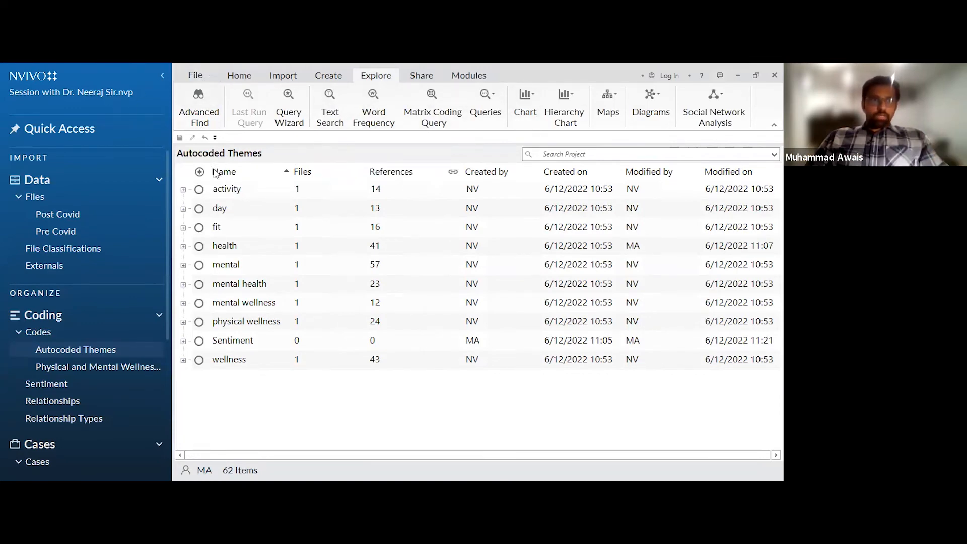
scroll(91, 374, "down", 1)
left_click(195, 75)
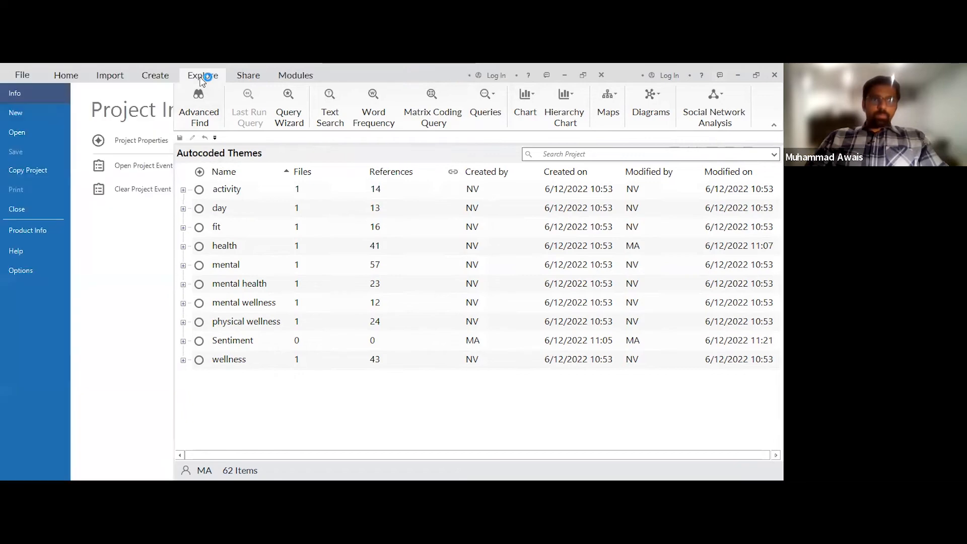
left_click(16, 73)
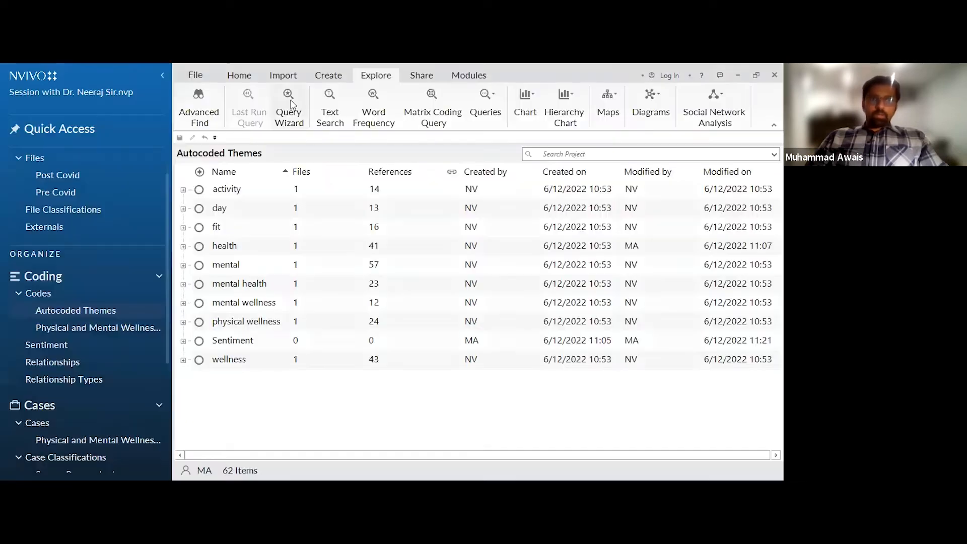
Examine the formatted and text report import choices, and expand the Notes section to see its folders
left_click(283, 75)
left_click(596, 100)
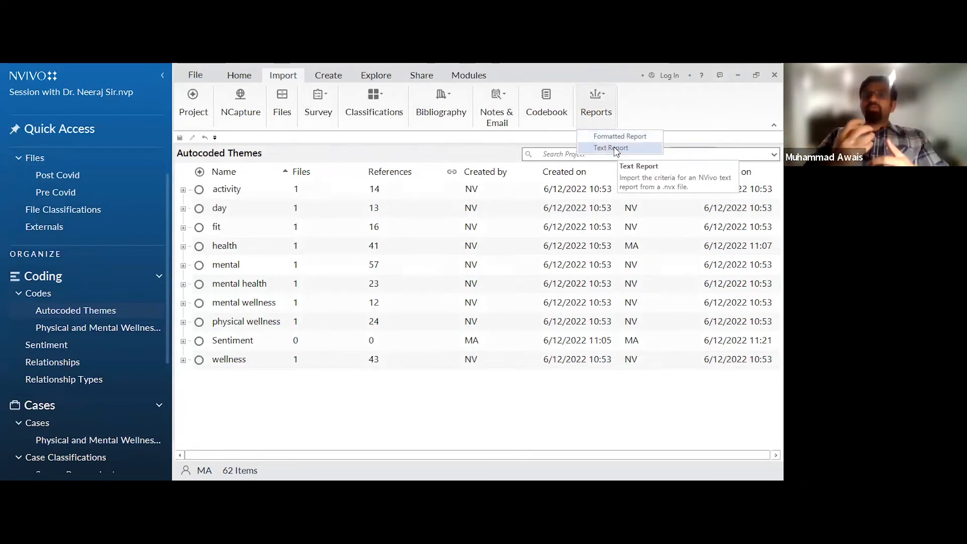
left_click(533, 65)
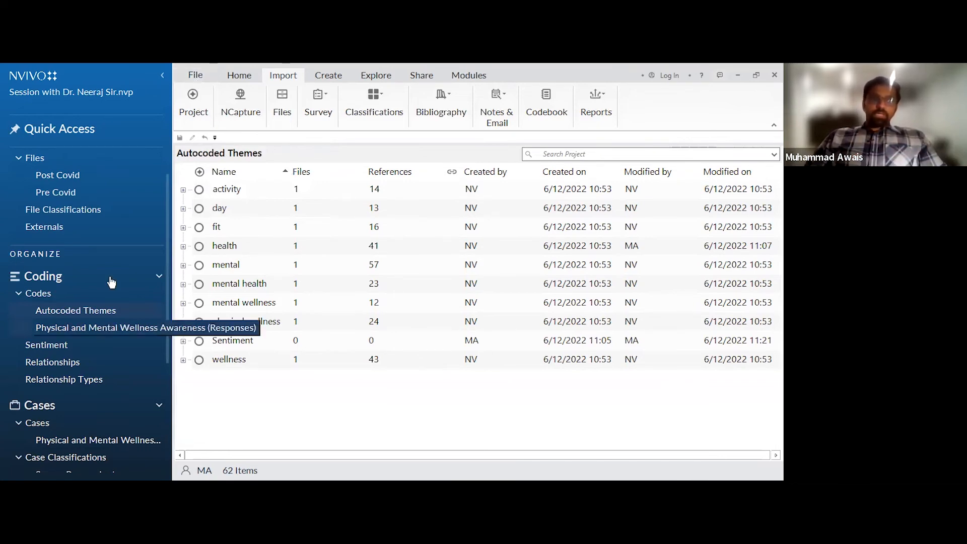
scroll(64, 383, "down", 3)
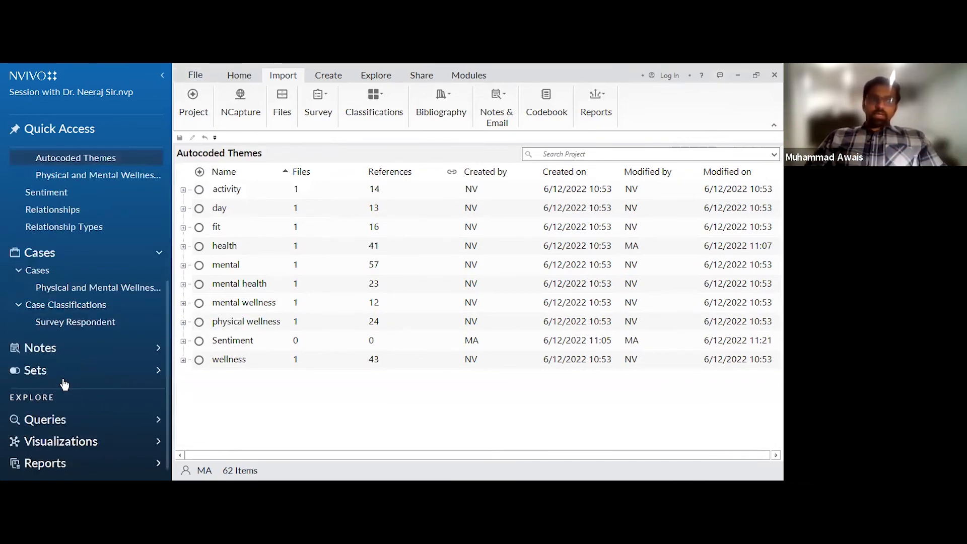
left_click(54, 354)
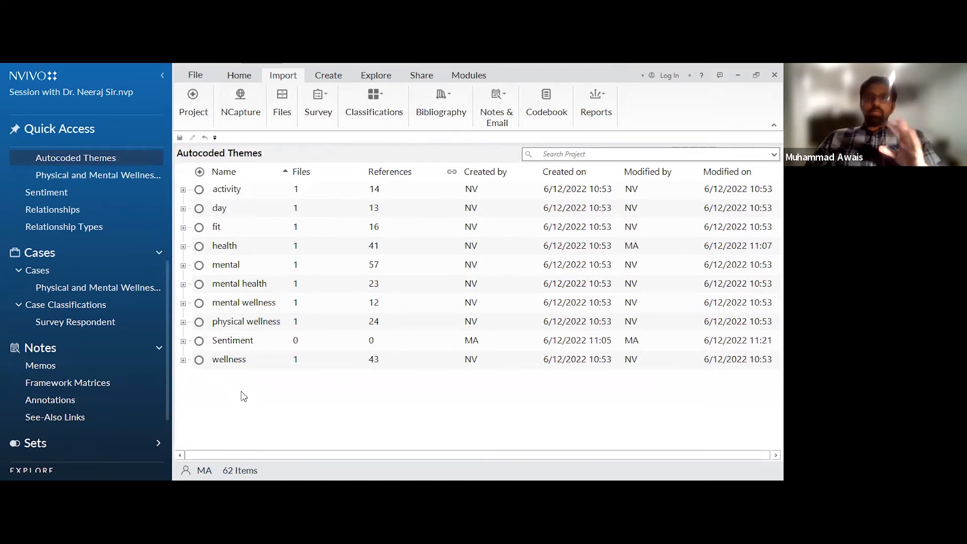
Select the Physical and Mental Wellness Awareness (Responses) dataset and set up a Chart Wizard coding chart of the type "Coding for a file"
left_click(375, 75)
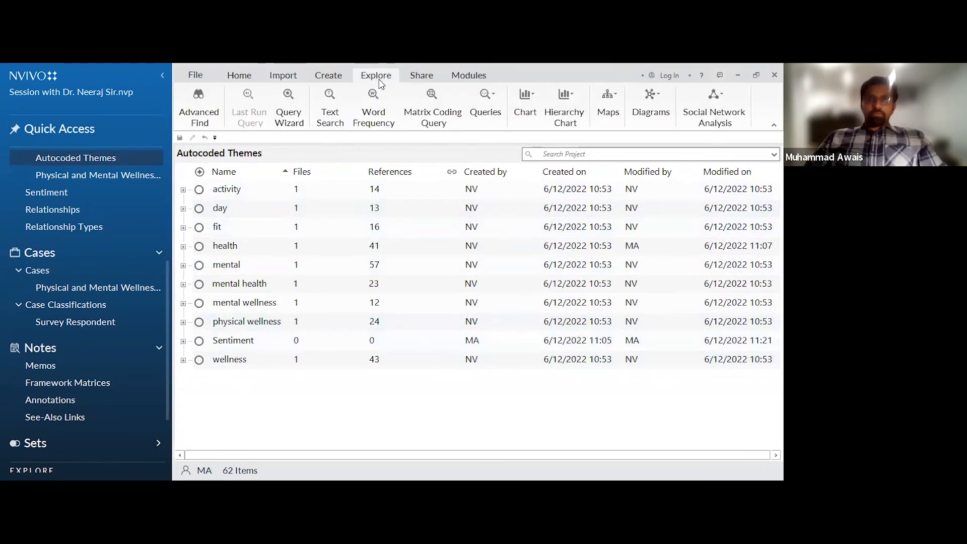
left_click(534, 115)
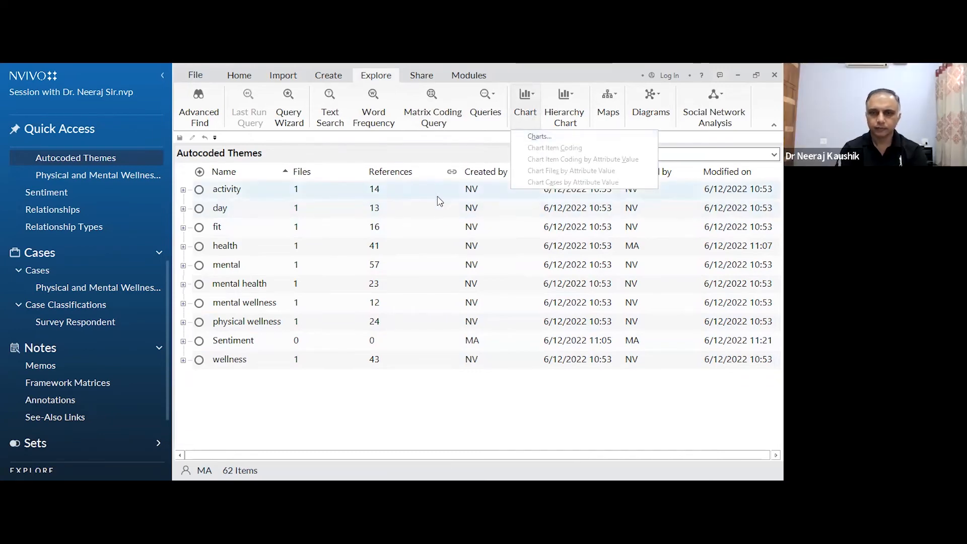
scroll(92, 197, "up", 3)
scroll(93, 194, "up", 3)
left_click(75, 198)
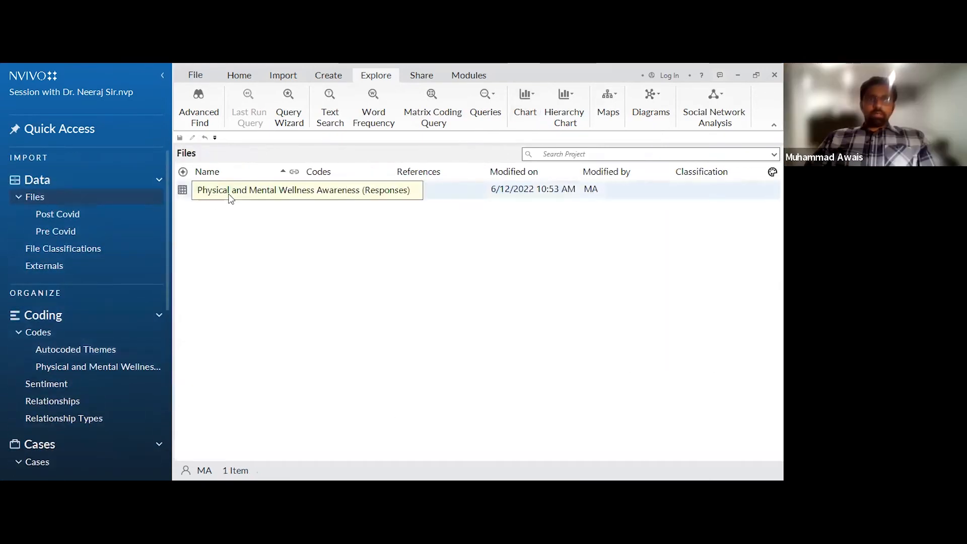
left_click(229, 198)
left_click(535, 103)
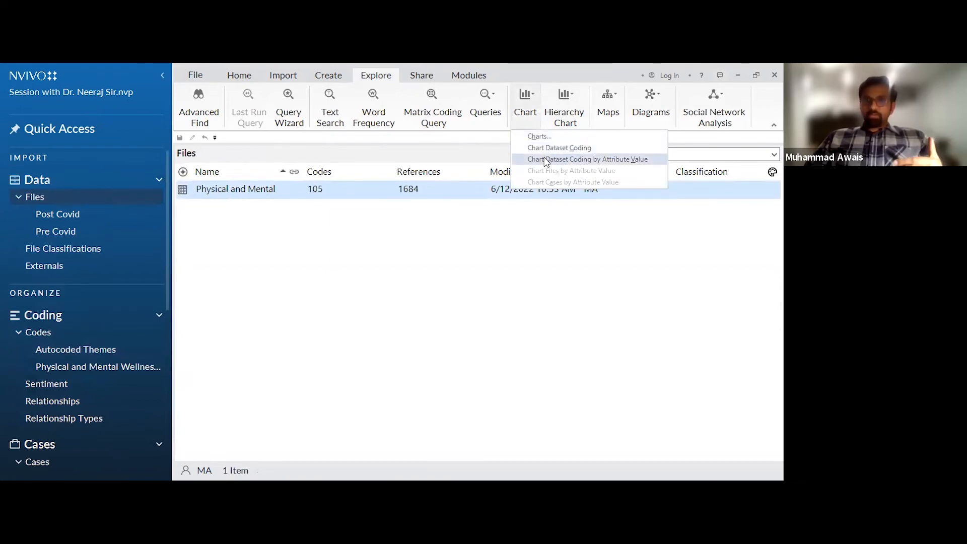
left_click(538, 136)
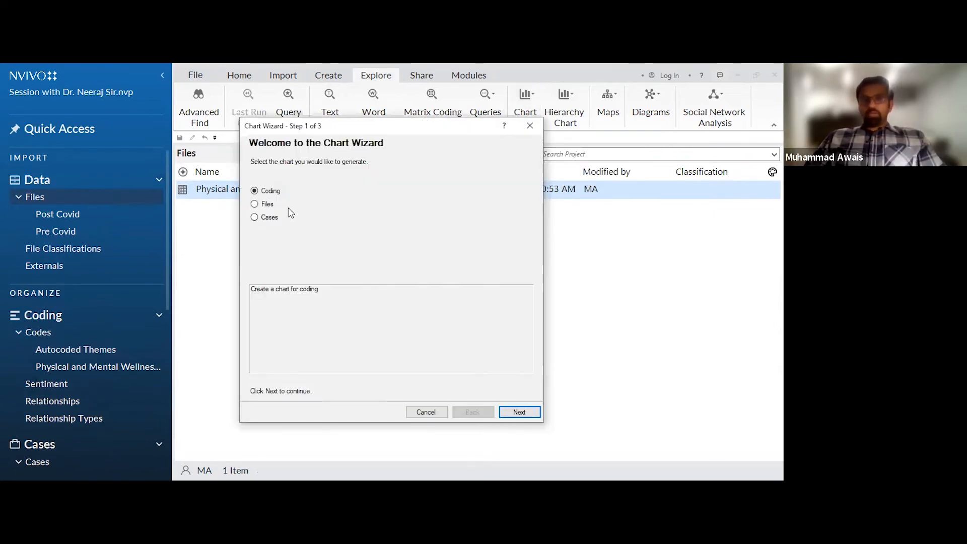
left_click(516, 416)
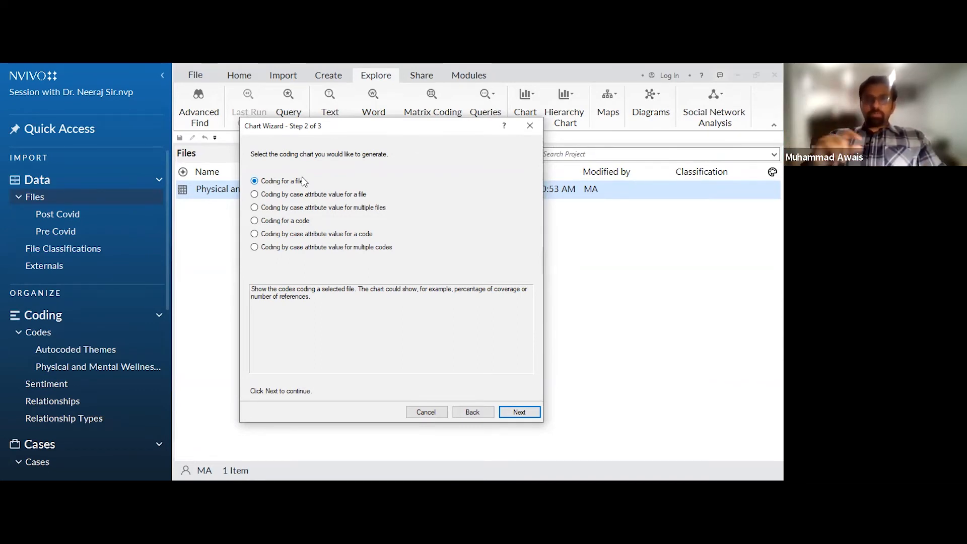
left_click(519, 412)
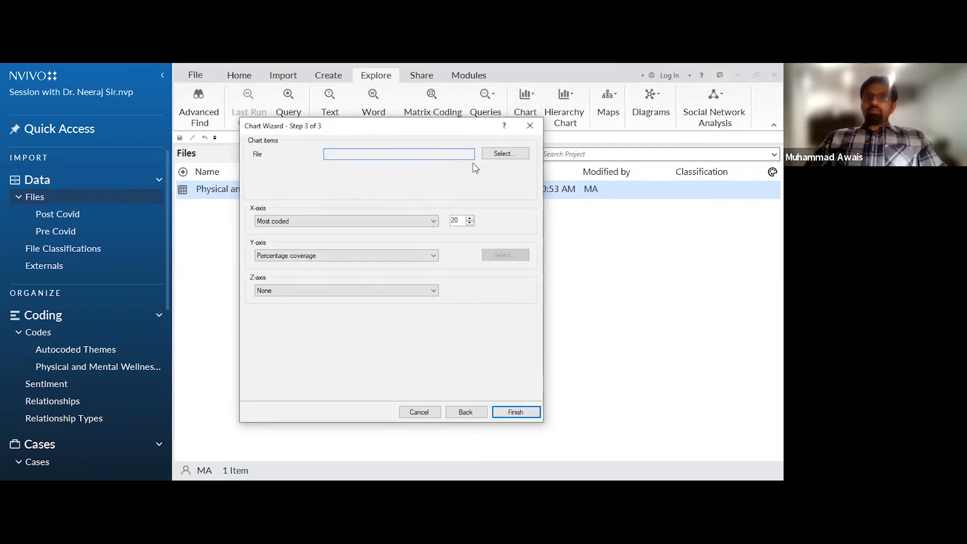
Generate the coding chart for the Physical and Mental Wellness Awareness (Responses) file, with the 20 most coded items on X and percentage coverage on Y
left_click(503, 157)
left_click(402, 192)
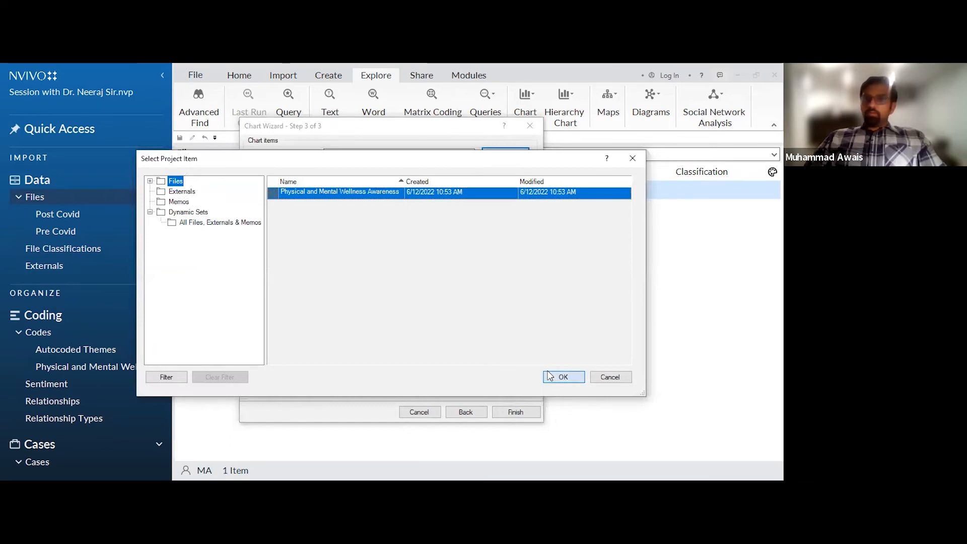
left_click(563, 377)
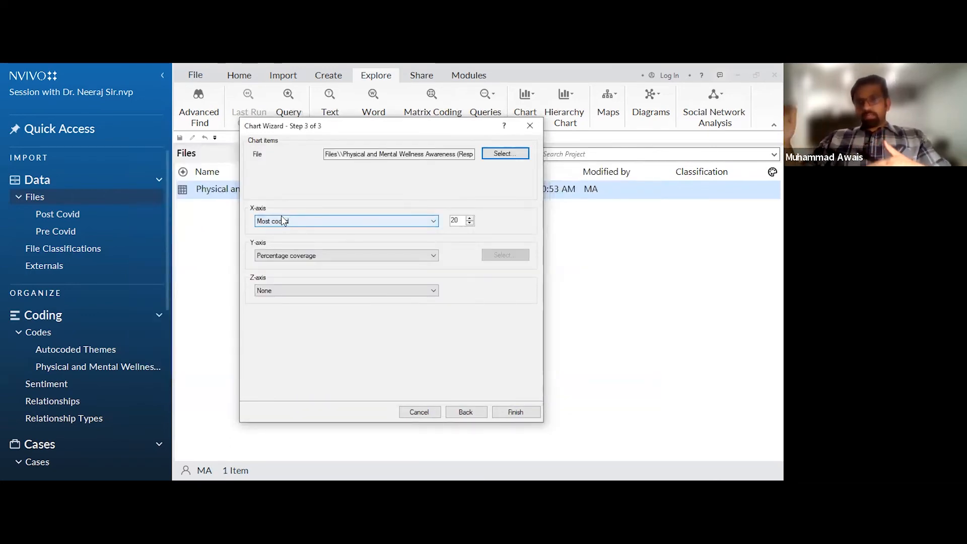
left_click(282, 220)
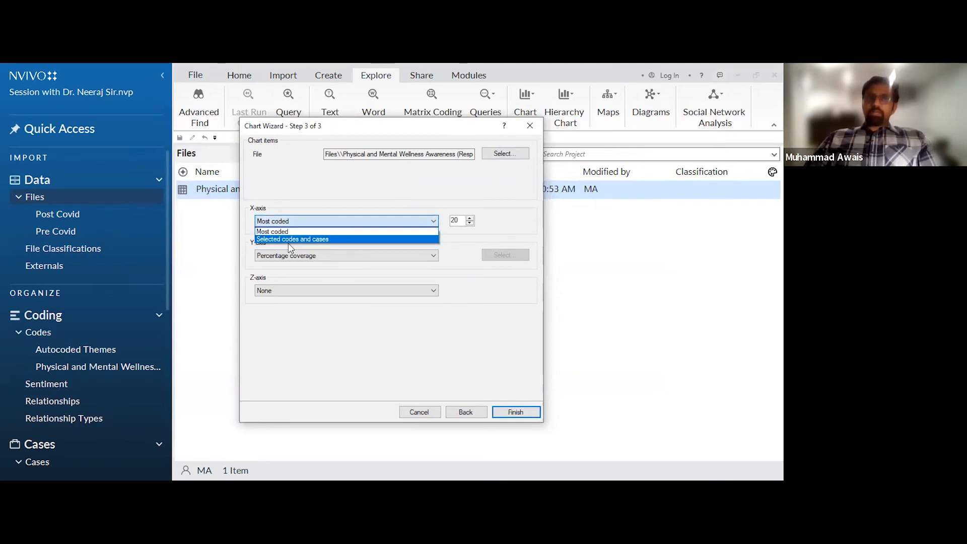
left_click(302, 231)
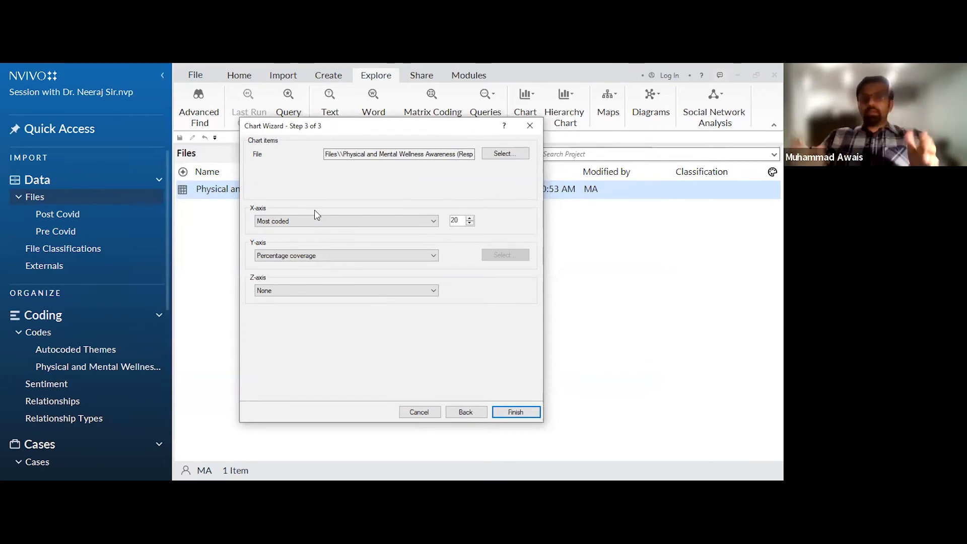
left_click(533, 414)
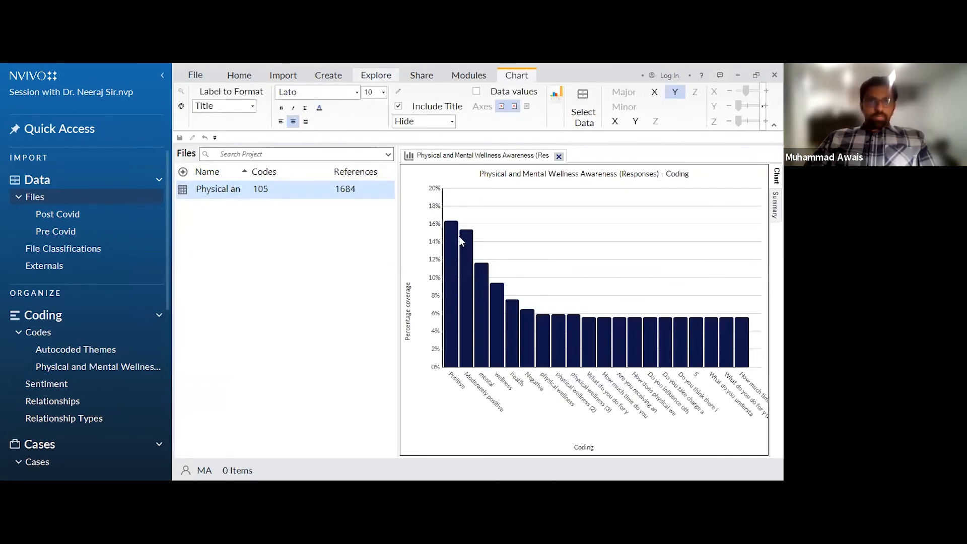
Inspect the Positive bar, review the chart's data selection options, and close the coding chart
mouse_move(448, 230)
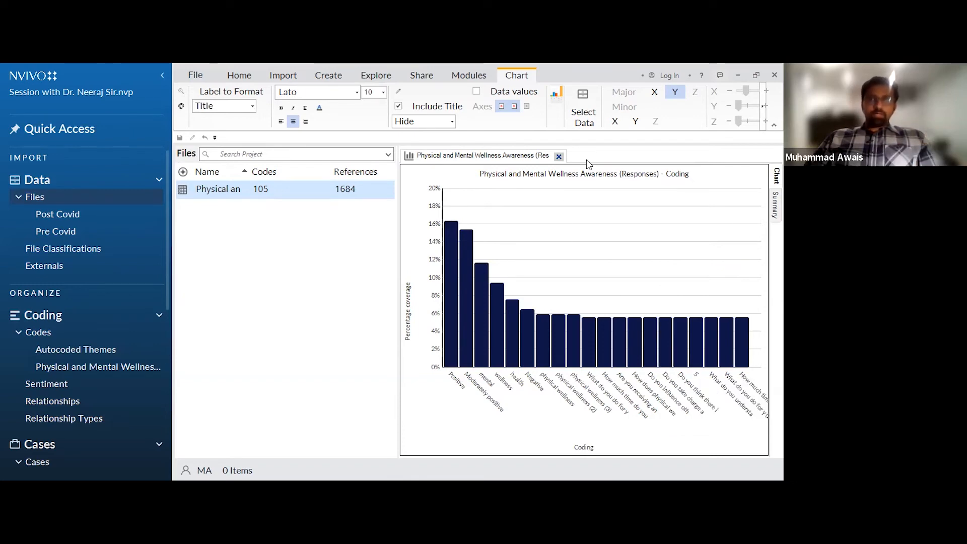
left_click(584, 116)
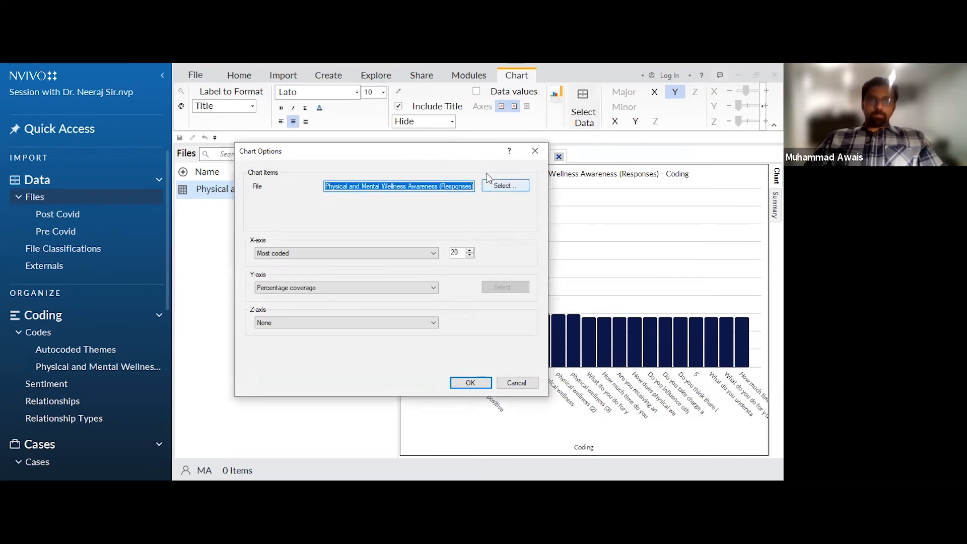
left_click(537, 157)
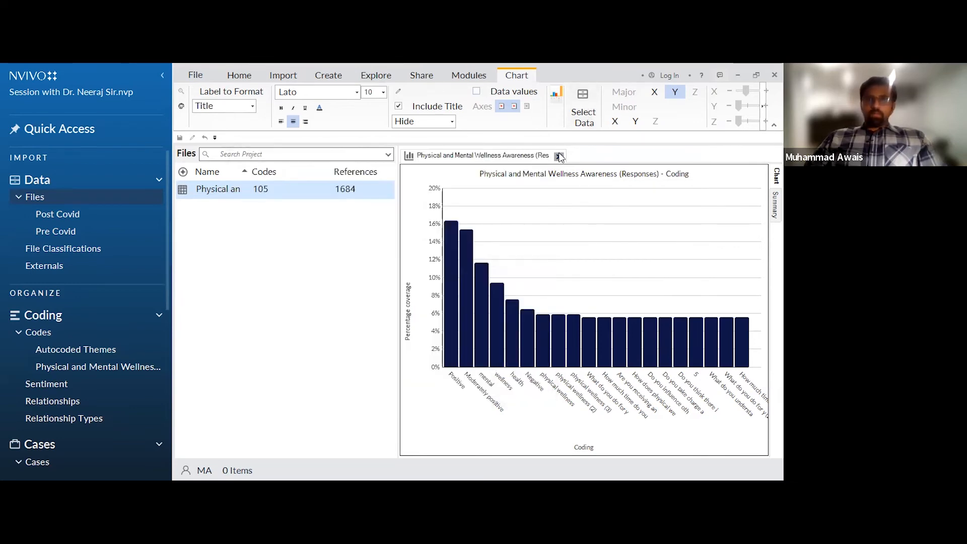
left_click(559, 157)
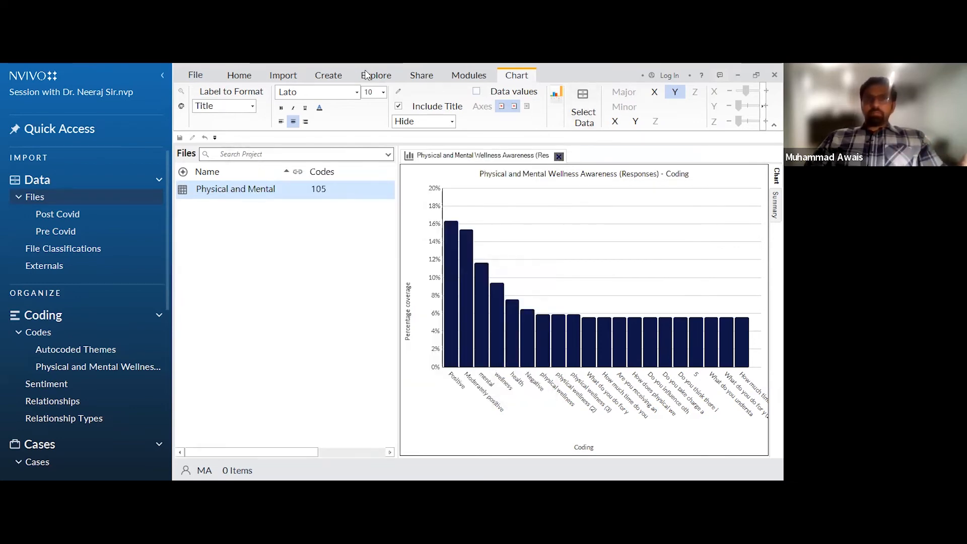
Start a chart of dataset coding by attribute value and choose the Survey Respondent attribute Gender for the X-axis
left_click(523, 105)
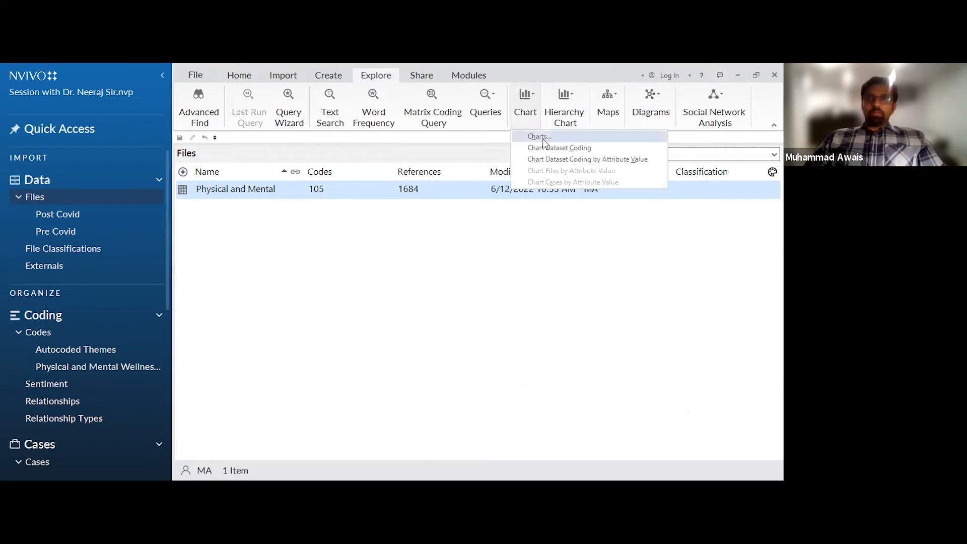
left_click(544, 161)
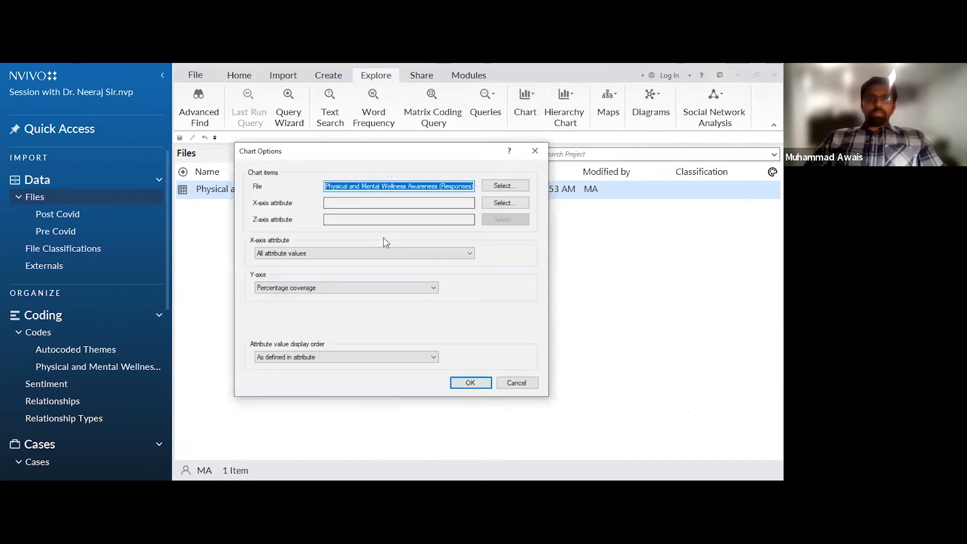
left_click(506, 203)
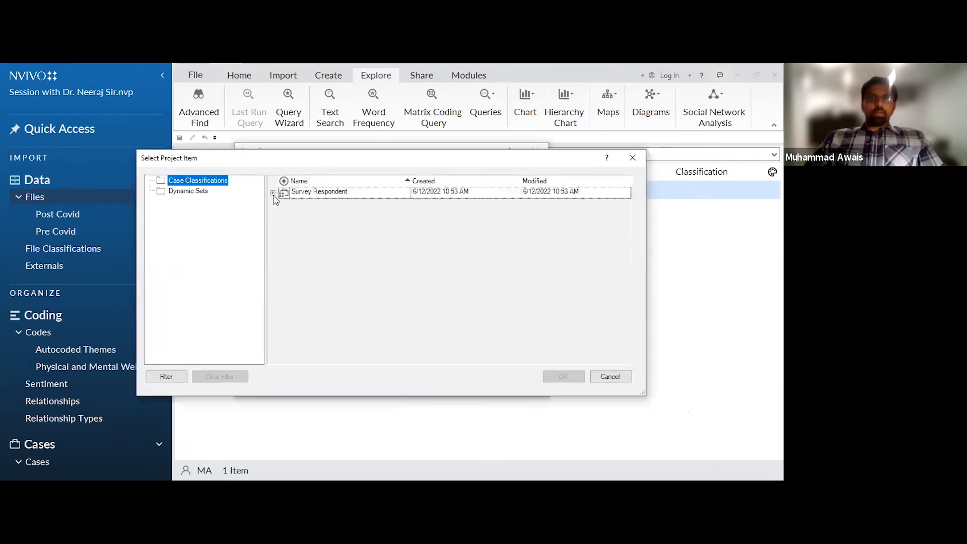
left_click(273, 194)
left_click(313, 230)
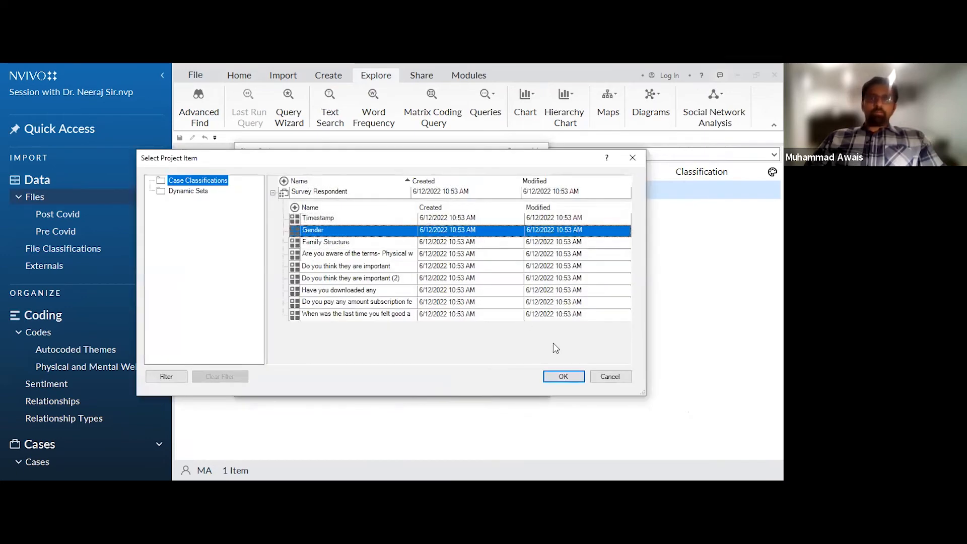
left_click(563, 377)
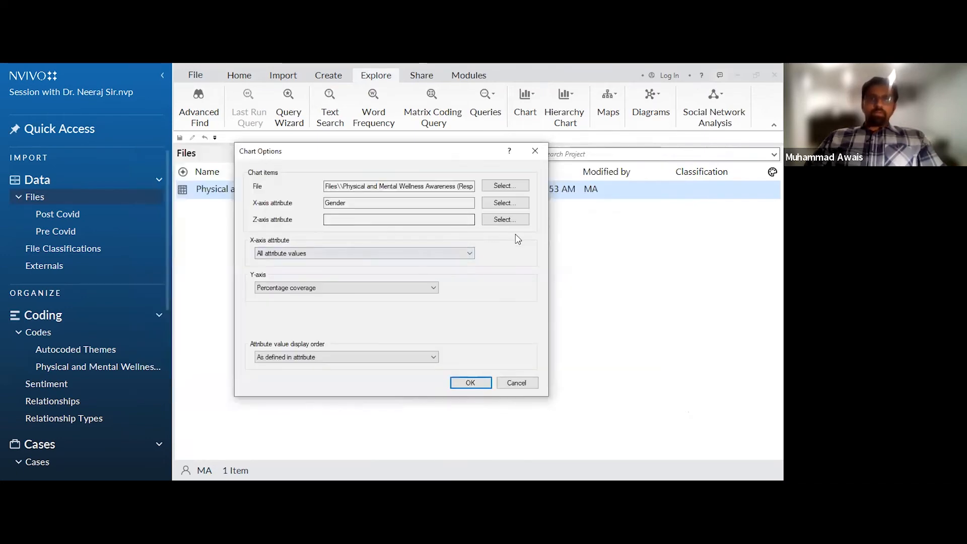
Set the Z-axis attribute to Survey Respondent's Family Structure and generate the chart
left_click(504, 219)
left_click(273, 194)
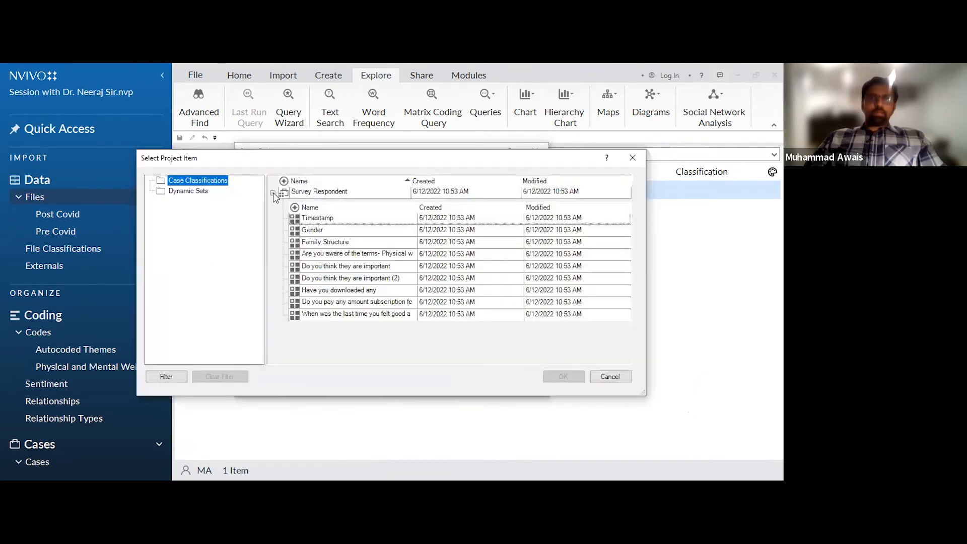
left_click(326, 243)
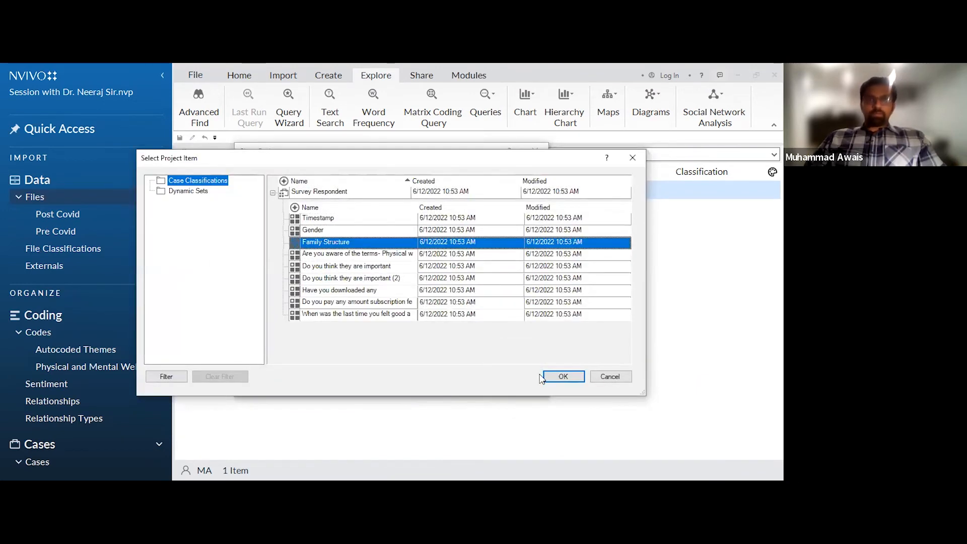
left_click(559, 376)
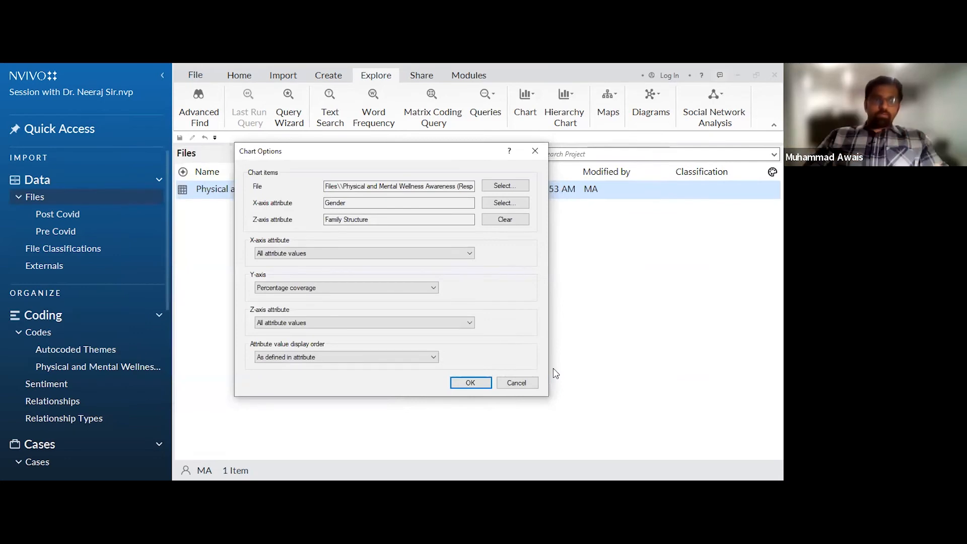
left_click(470, 382)
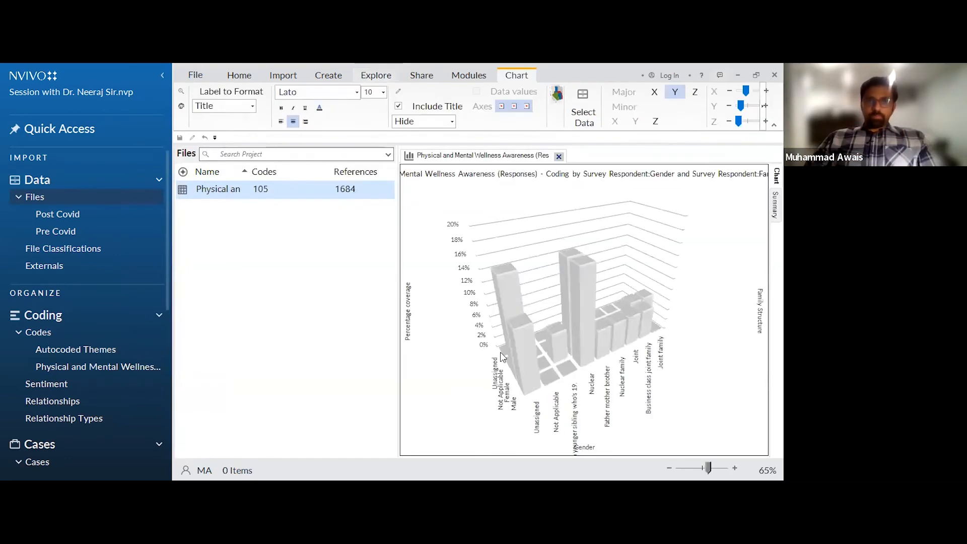
Rotate the 3D chart to different angles and inspect the coverage of the male, nuclear-family bar
mouse_move(481, 352)
left_mouse_down()
mouse_move(468, 348)
mouse_move(485, 365)
left_mouse_up()
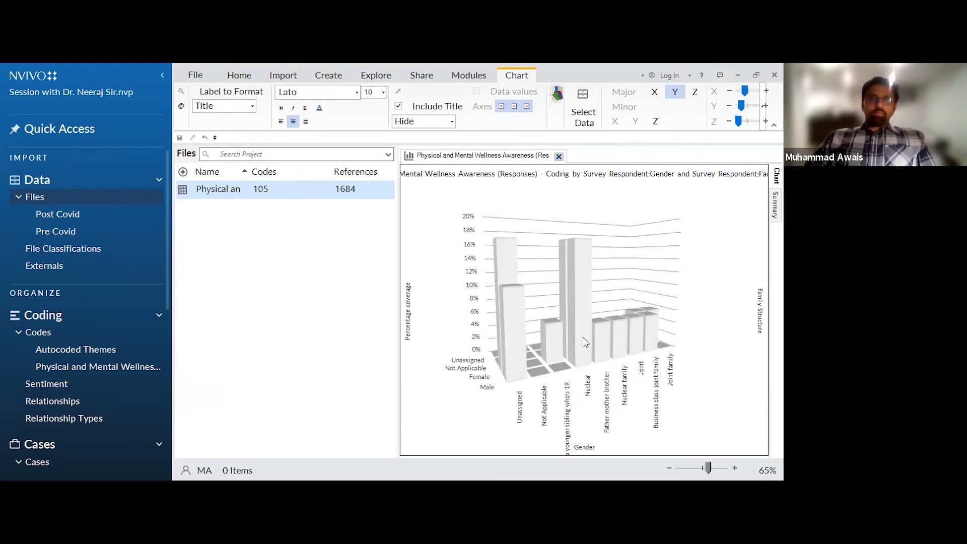
mouse_move(583, 338)
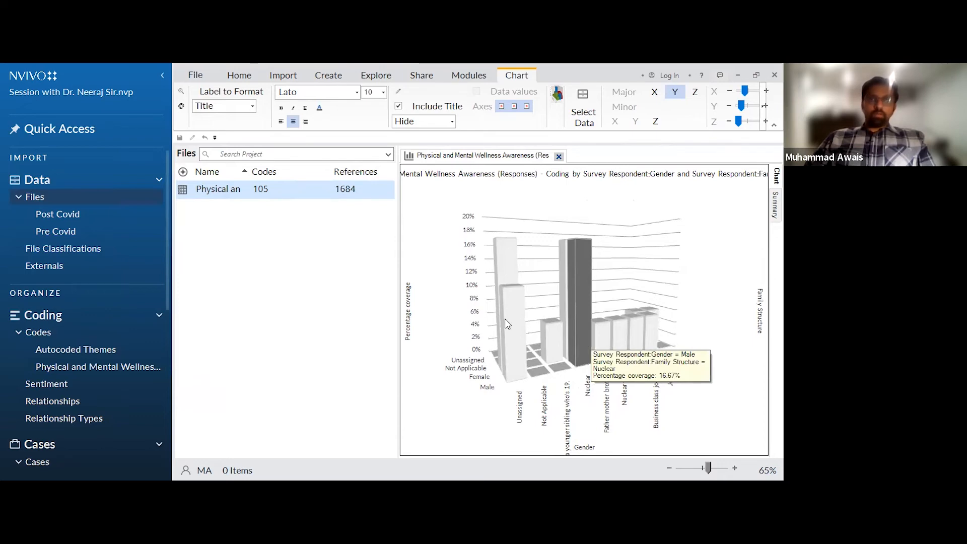
mouse_move(464, 320)
left_mouse_down()
mouse_move(449, 313)
mouse_move(452, 334)
mouse_move(456, 318)
left_mouse_up()
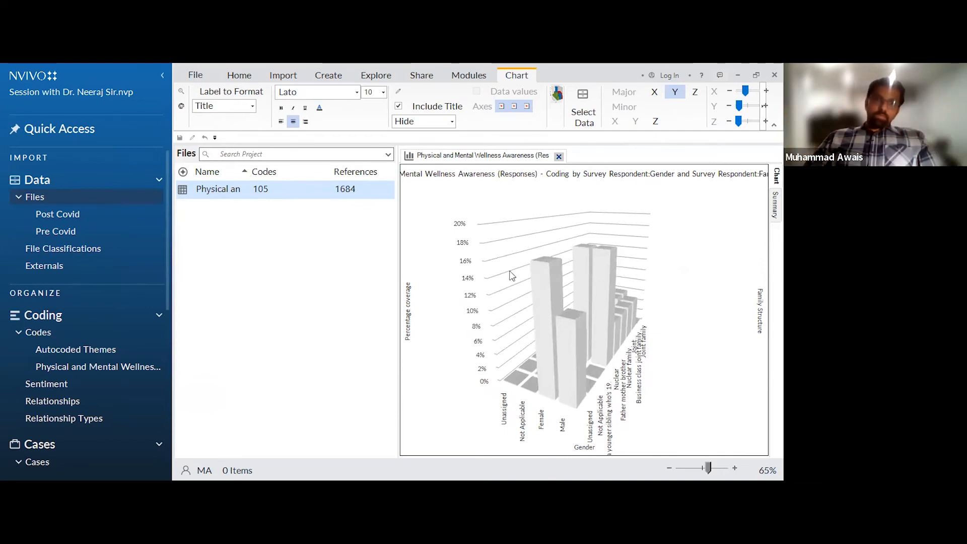
Rotate the 3D chart slightly, review the image file types offered for exporting it, cancel the export, and close the chart
mouse_move(533, 280)
left_mouse_down()
mouse_move(488, 280)
mouse_move(506, 304)
mouse_move(515, 282)
left_mouse_up()
right_click(674, 252)
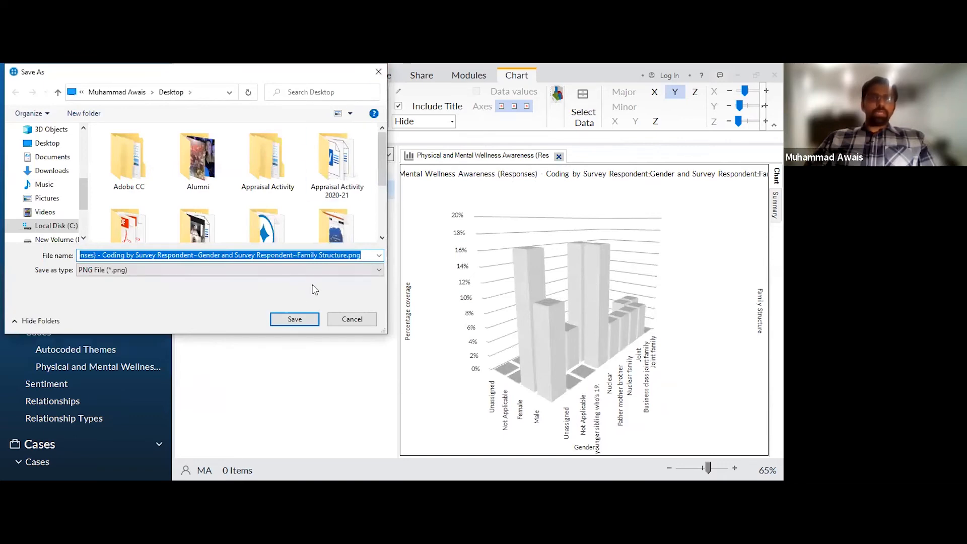
left_click(297, 269)
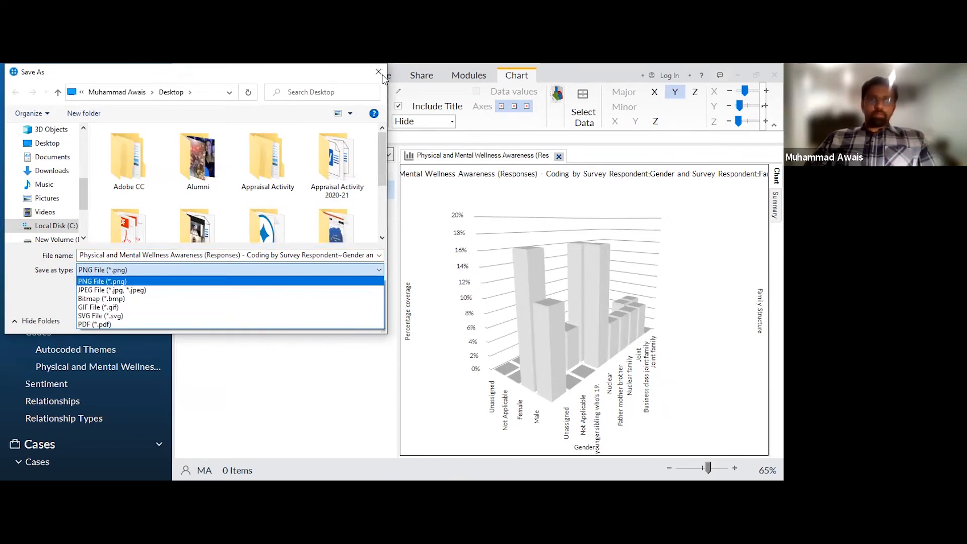
left_click(380, 74)
left_click(379, 72)
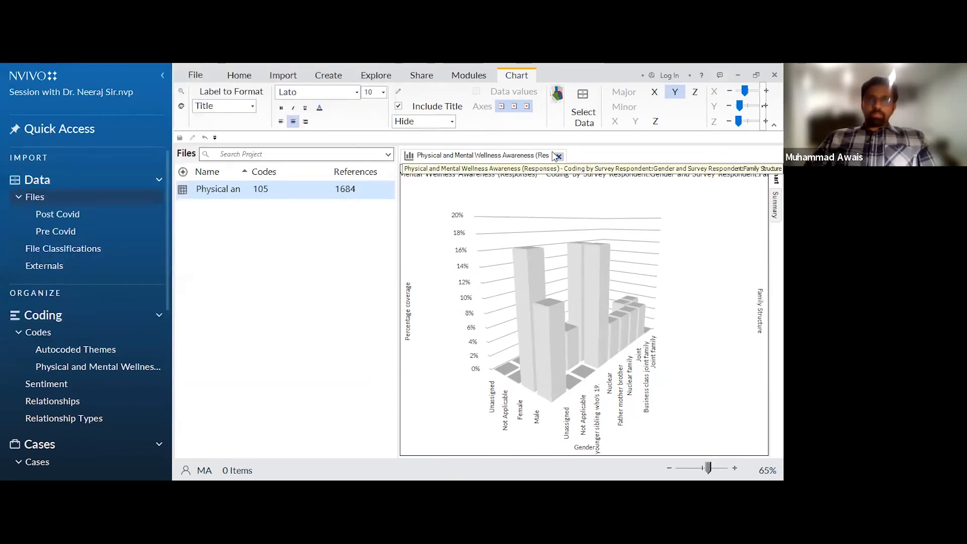
left_click(558, 158)
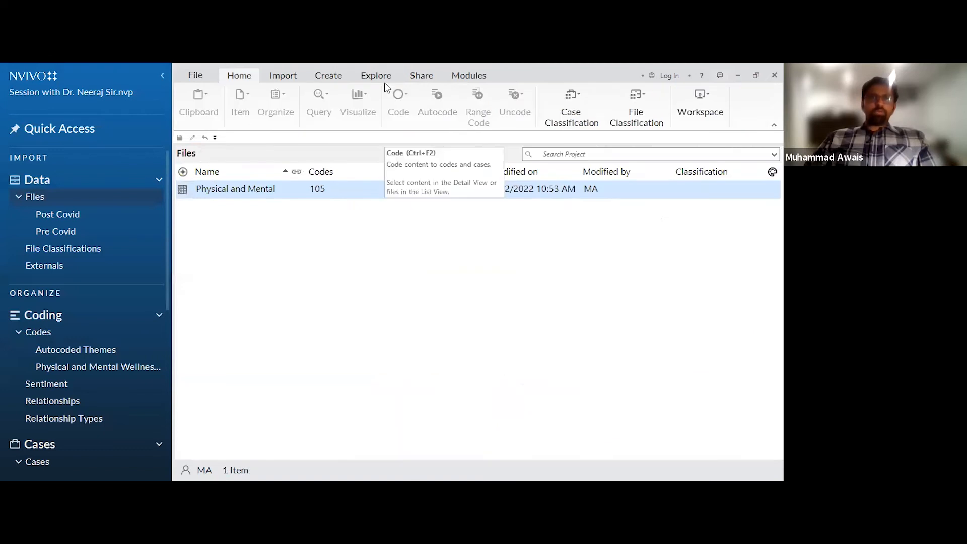
Create a hierarchy chart comparing the amount of coding for all codes across all files, externals and memos
left_click(385, 80)
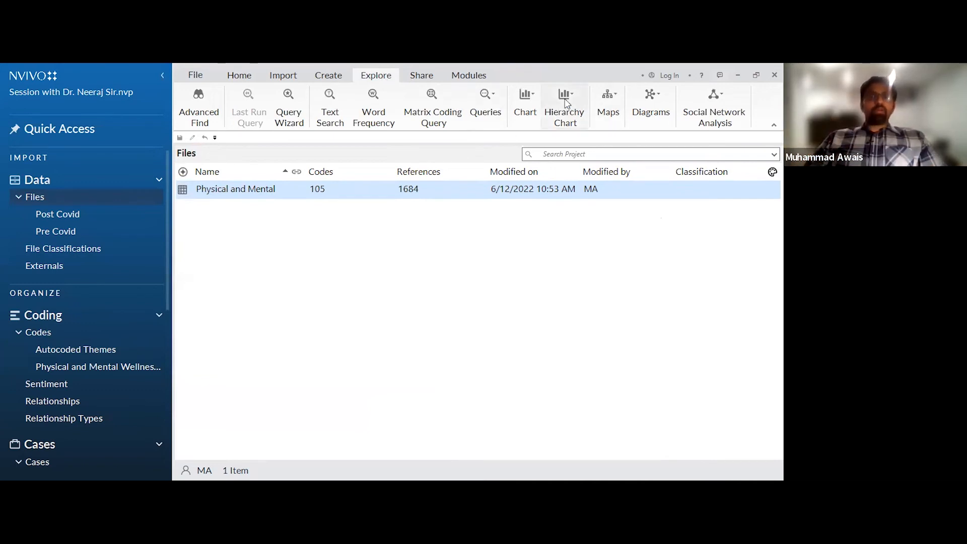
left_click(511, 205)
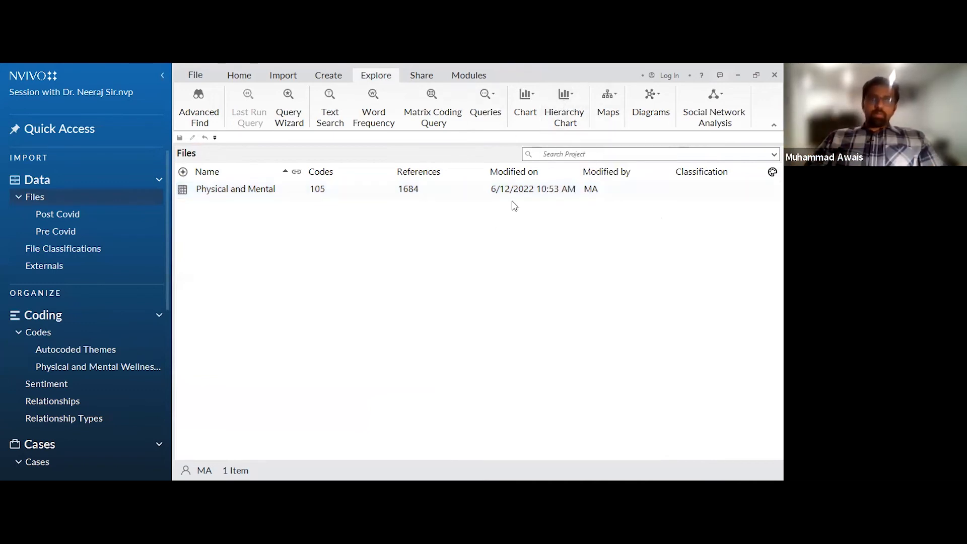
left_click(565, 121)
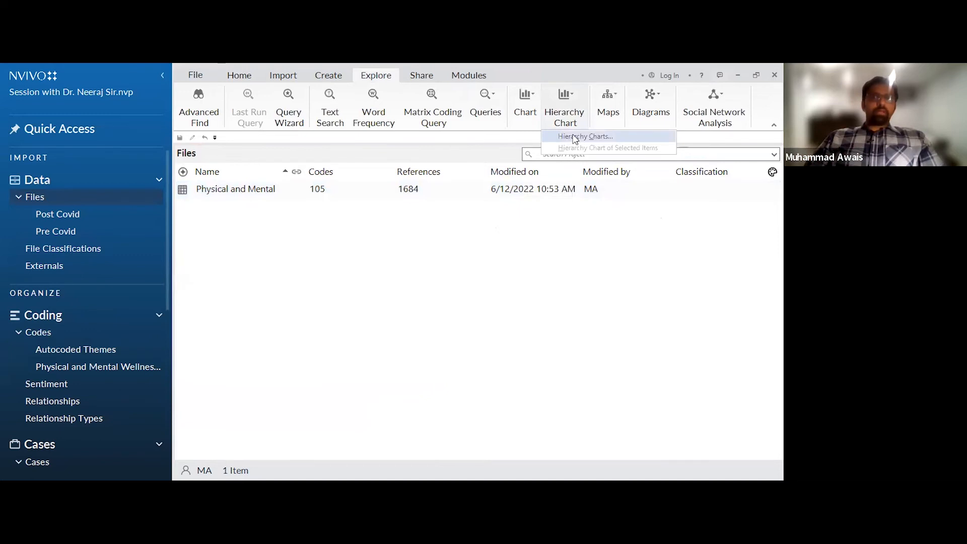
left_click(568, 137)
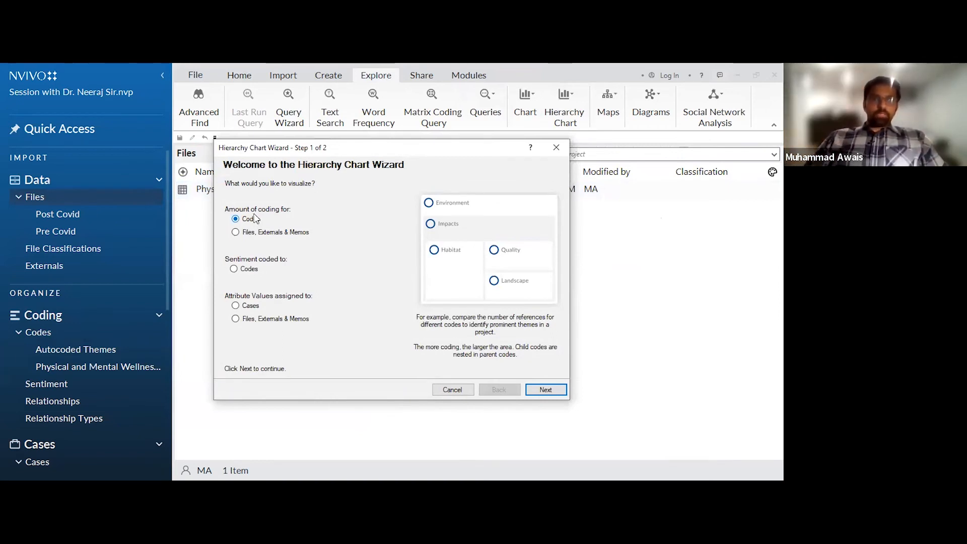
left_click(546, 391)
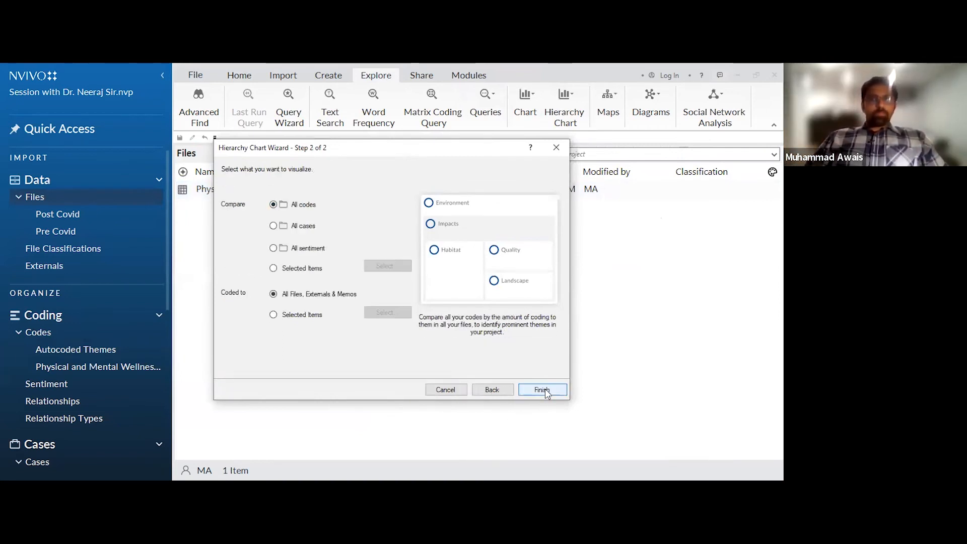
left_click(542, 390)
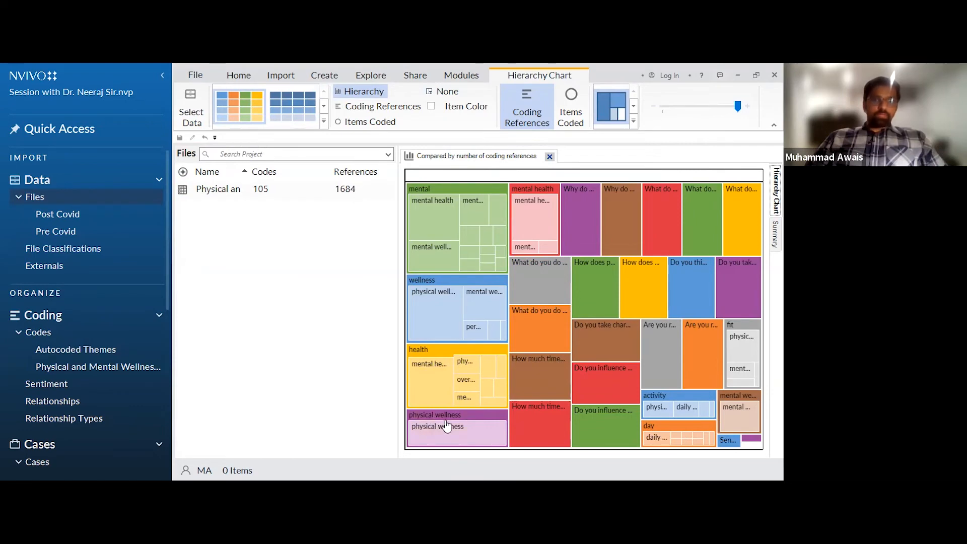
Inspect the coding details of the mental health code in the hierarchy chart and drill down into its child codes
mouse_move(447, 425)
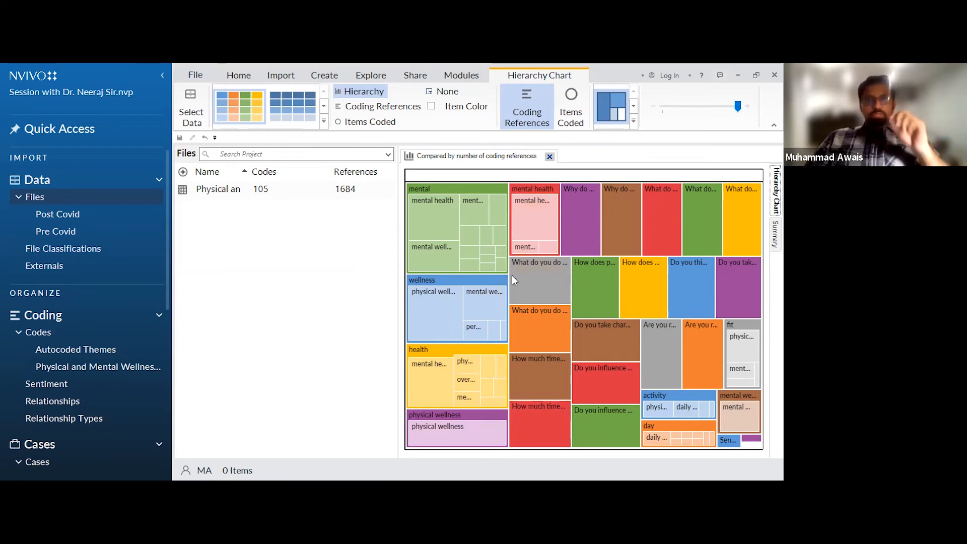
mouse_move(512, 275)
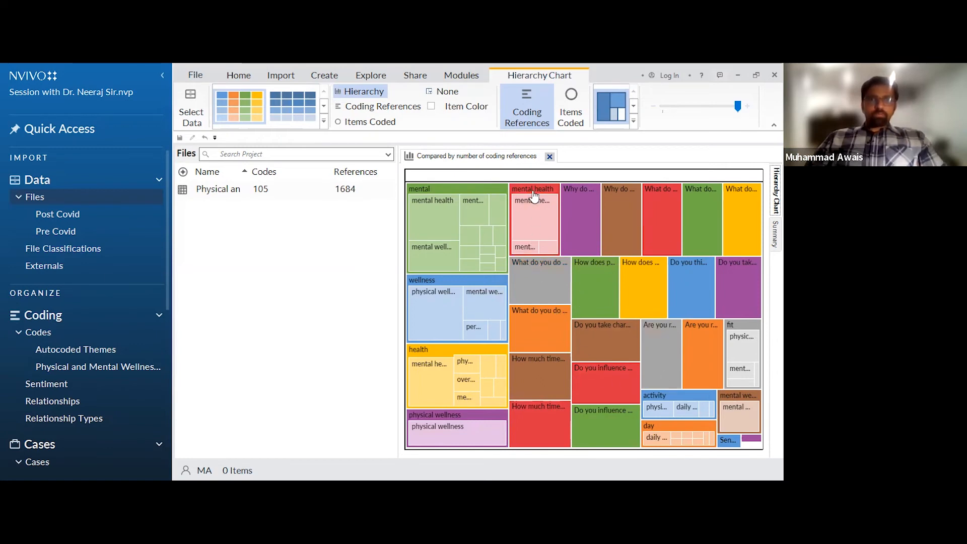
mouse_move(533, 194)
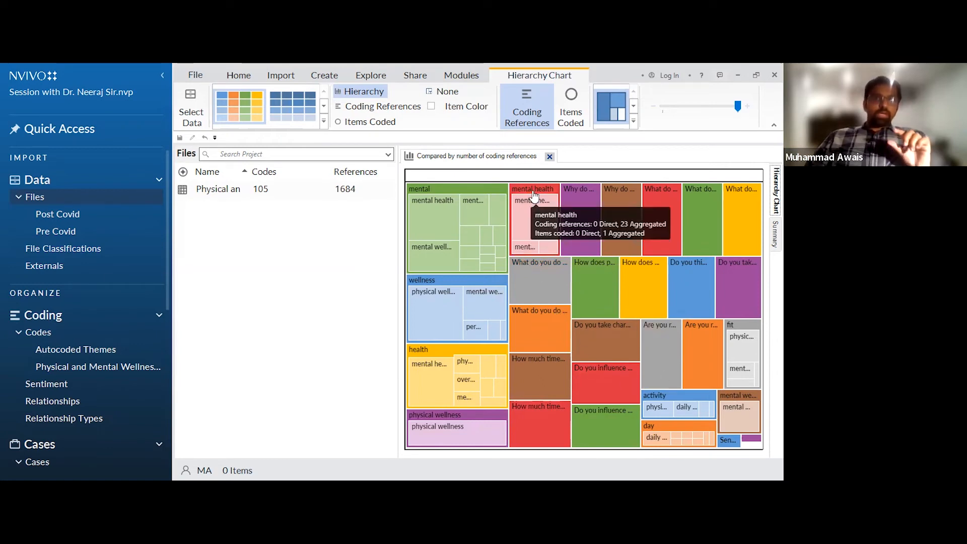
left_click(534, 194)
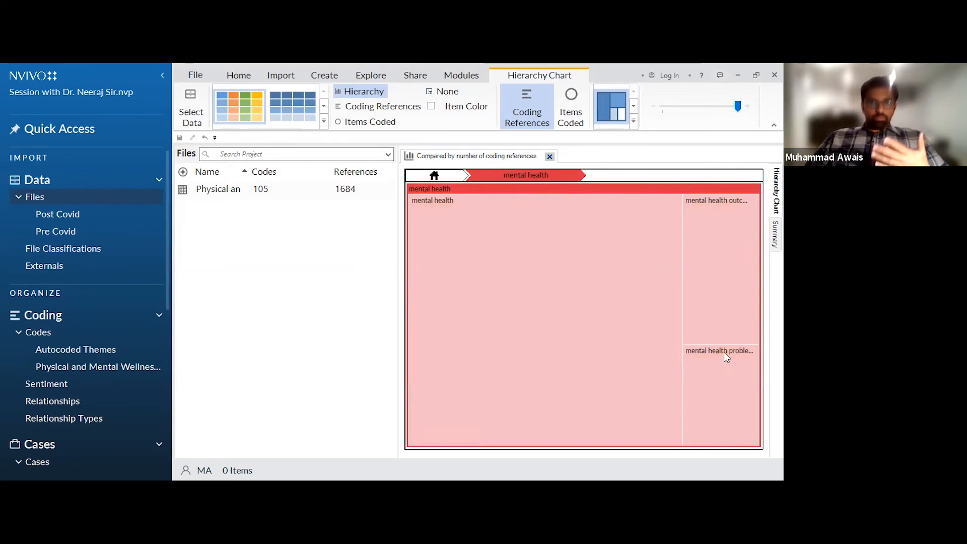
mouse_move(723, 358)
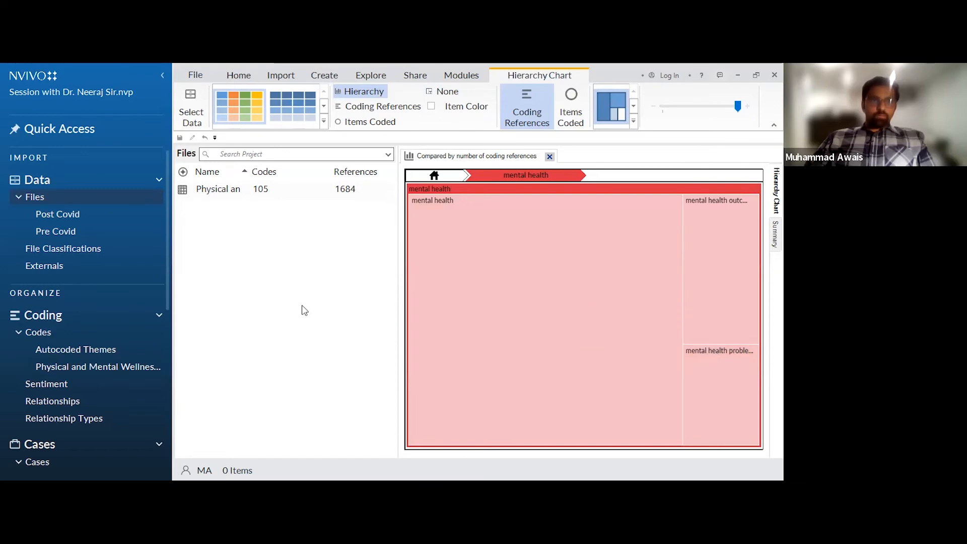
List the Autocoded Themes codes and expand the mental code to examine its child codes
left_click(67, 329)
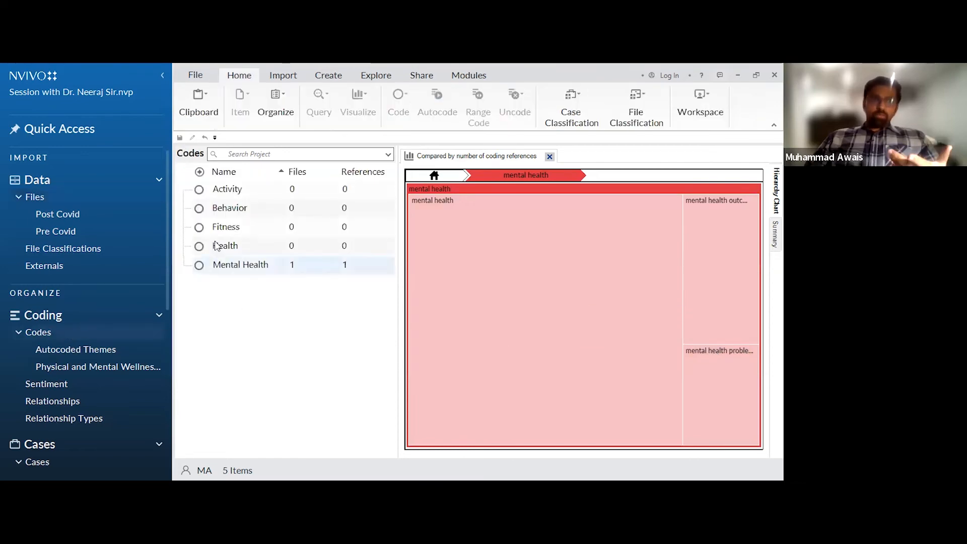
left_click(113, 349)
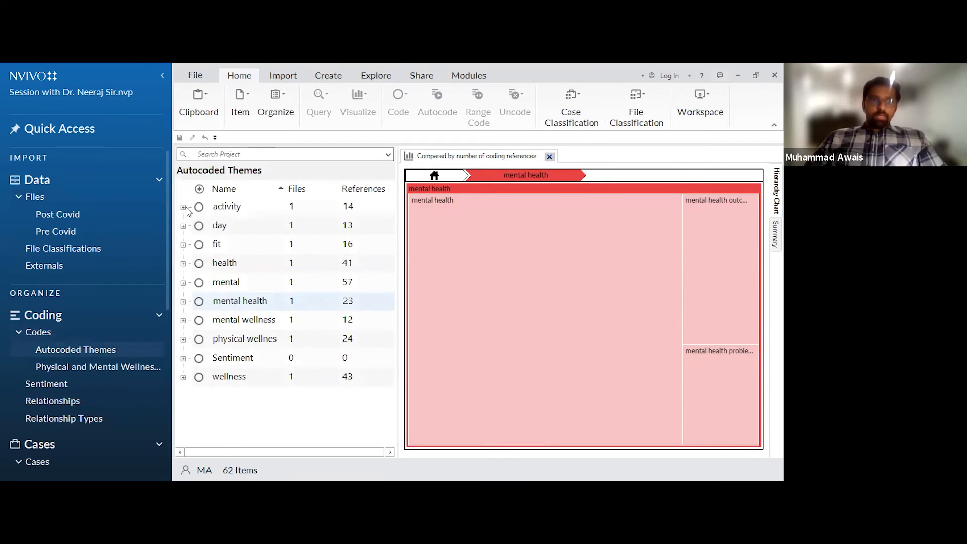
left_click(183, 282)
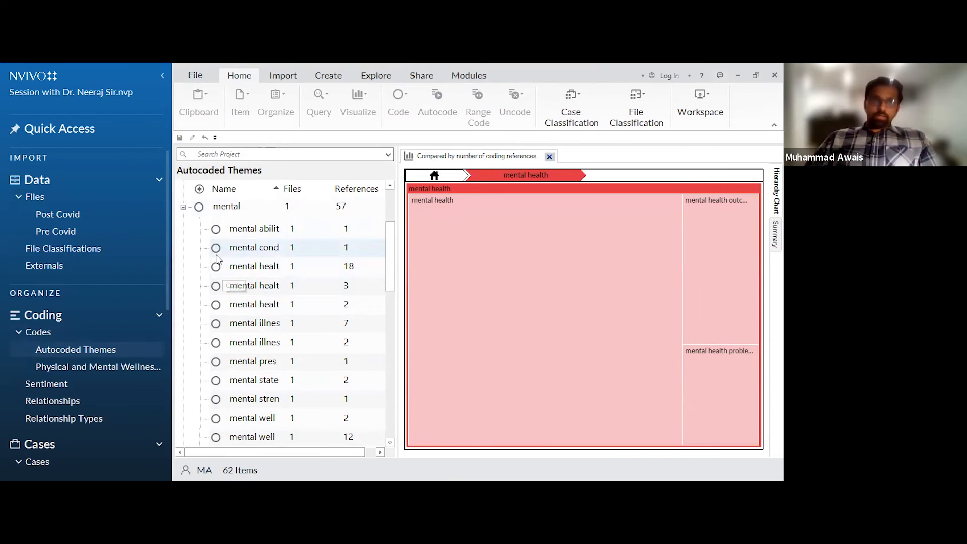
Turn off aggregation of coding from children for the mental code, compare its counts, and turn aggregation back on
right_click(238, 207)
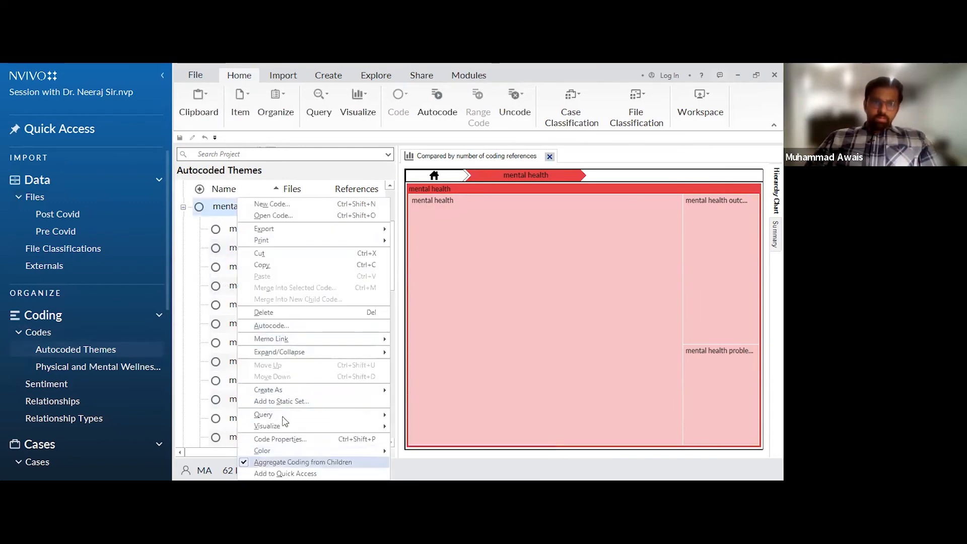
left_click(287, 462)
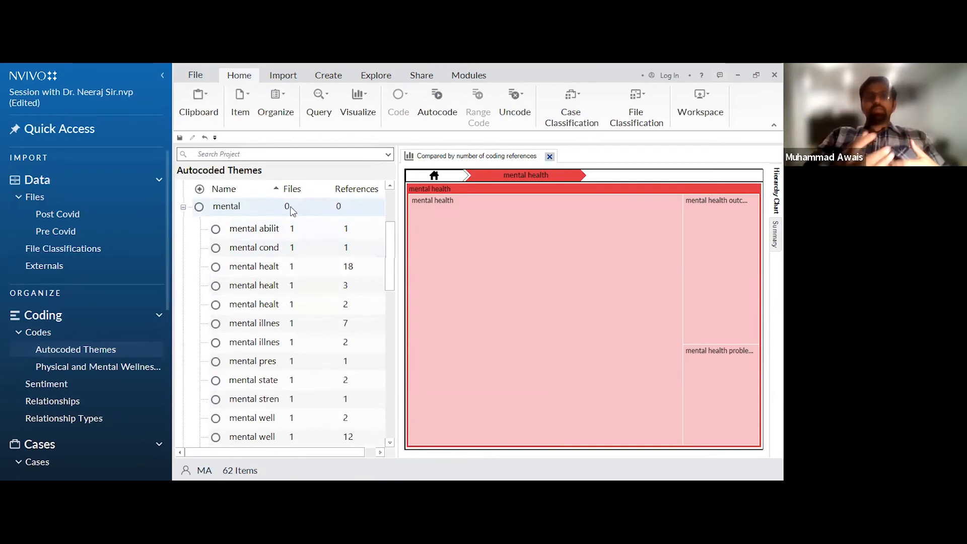
left_click(248, 269)
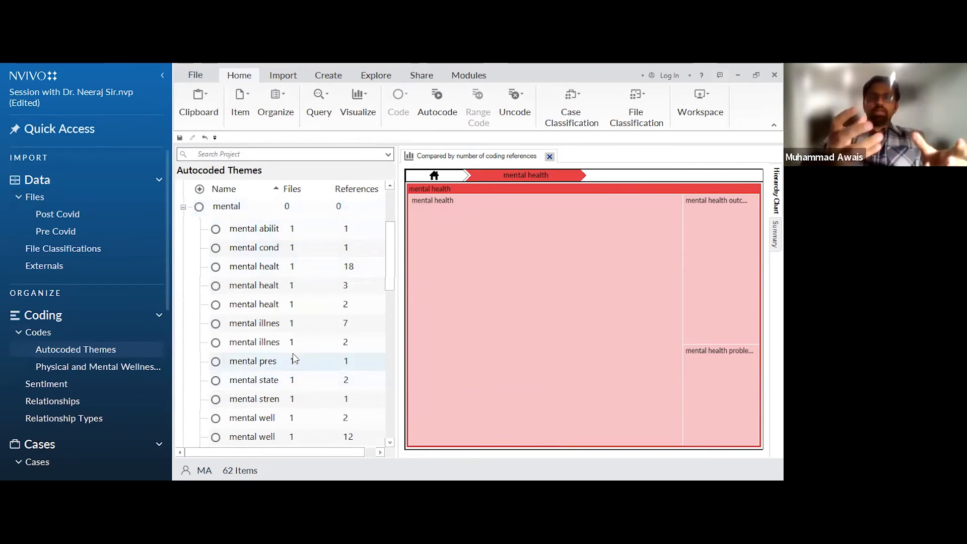
right_click(232, 206)
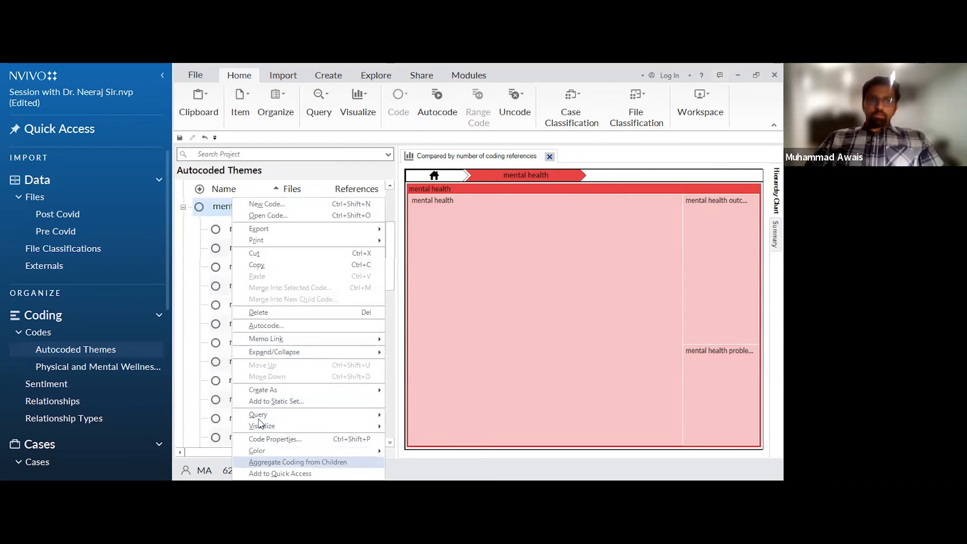
left_click(260, 461)
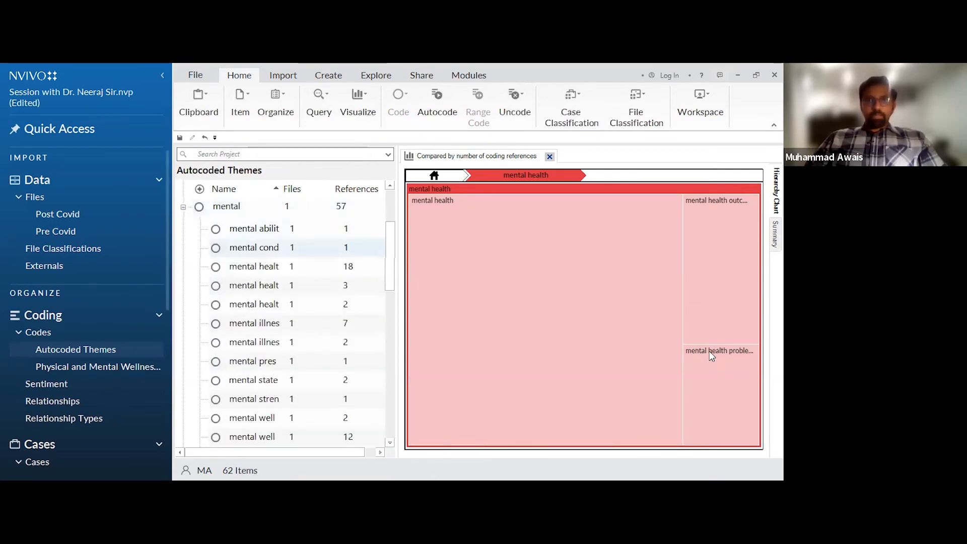
Inspect the mental health problems area, close the hierarchy chart, and generate a new one of the coding for all codes
mouse_move(709, 352)
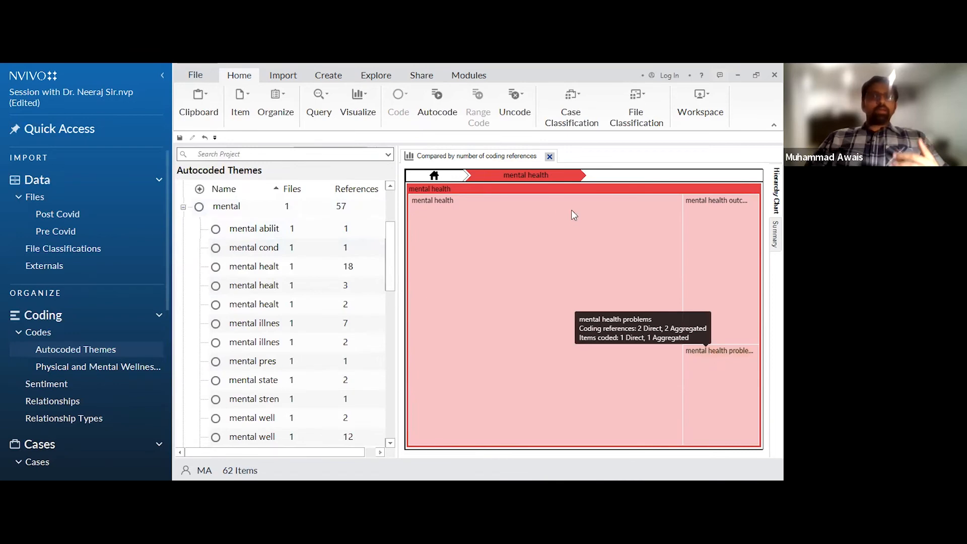
left_click(550, 157)
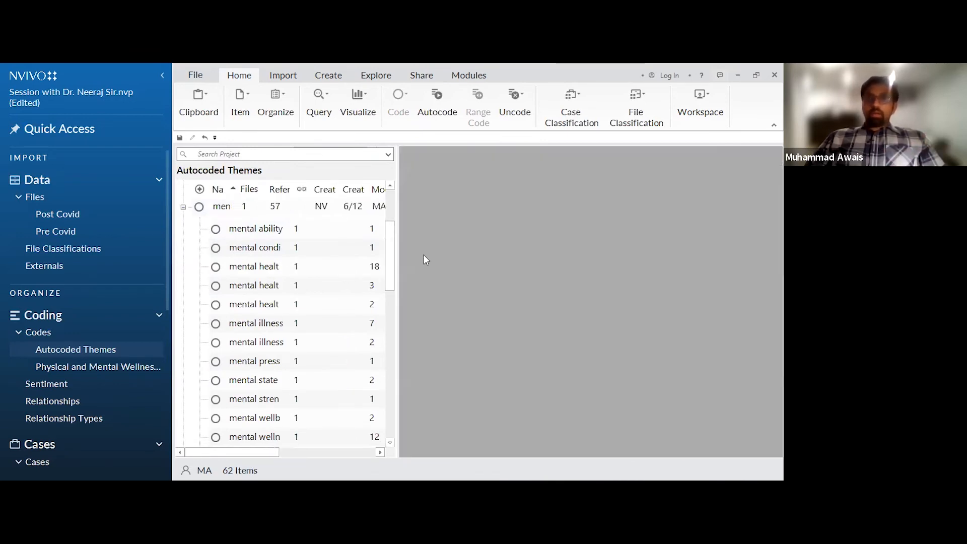
left_click(375, 75)
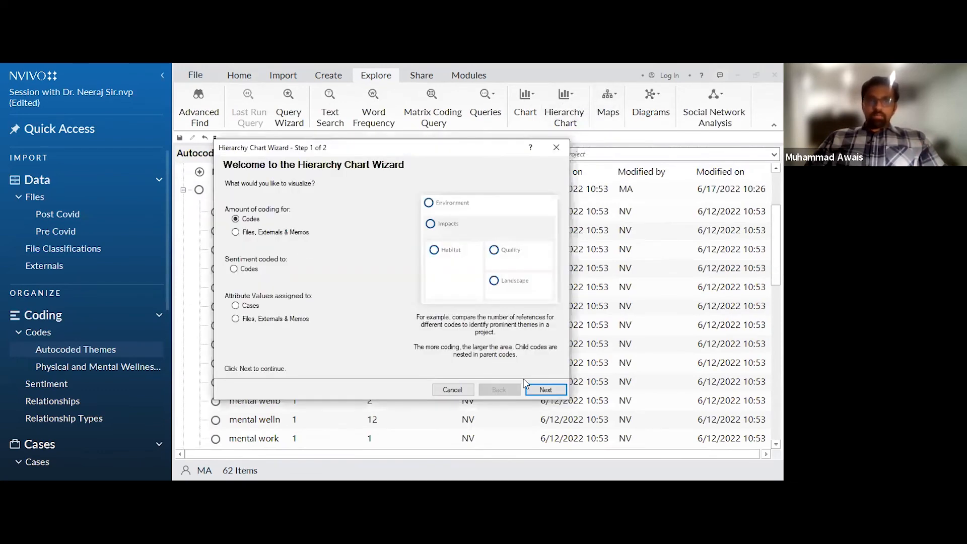
left_click(542, 392)
left_click(537, 393)
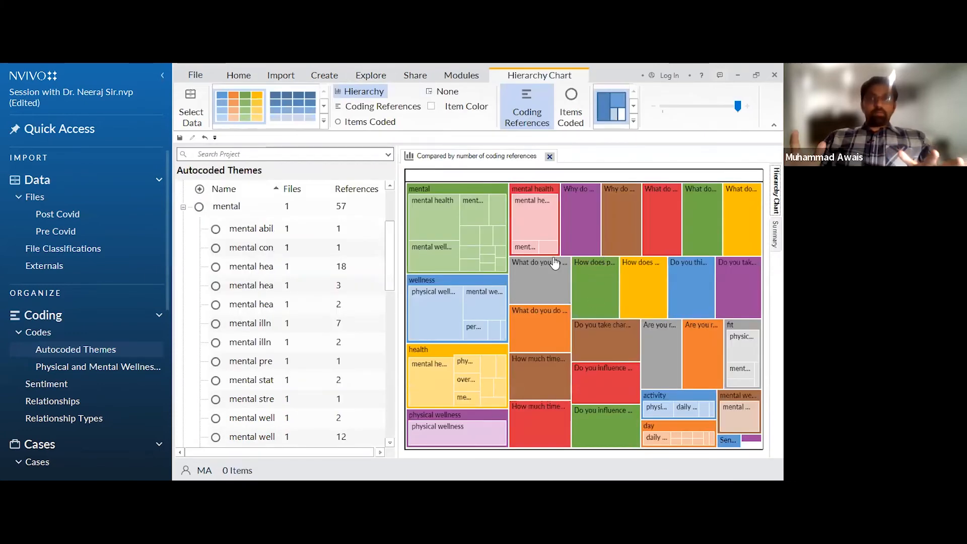
Try sizing the hierarchy chart's areas by items coded, and return to sizing by coding references
mouse_move(555, 260)
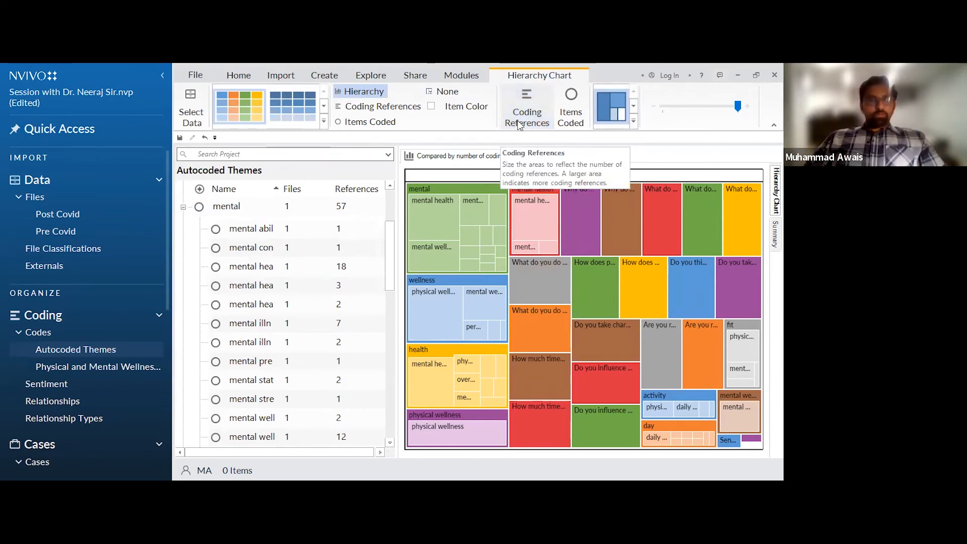
left_click(576, 117)
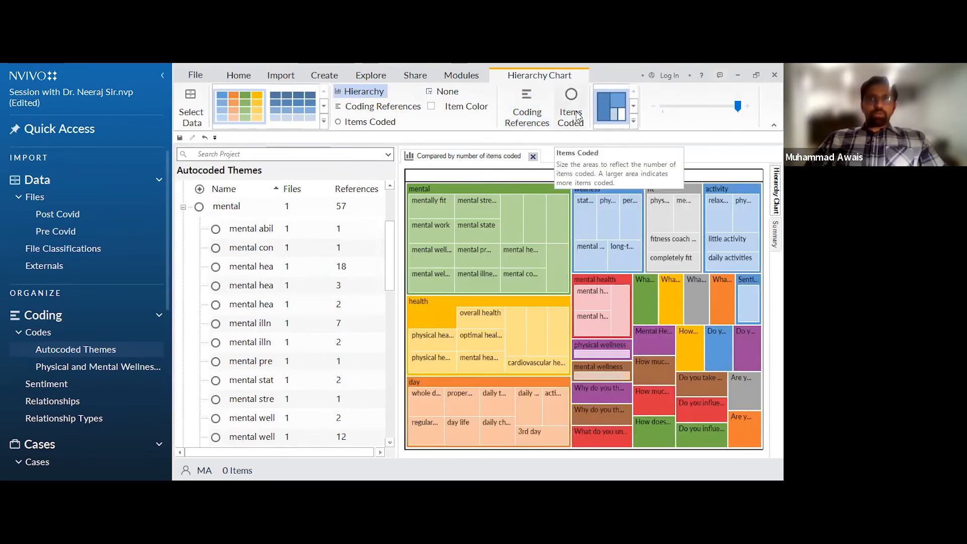
left_click(578, 115)
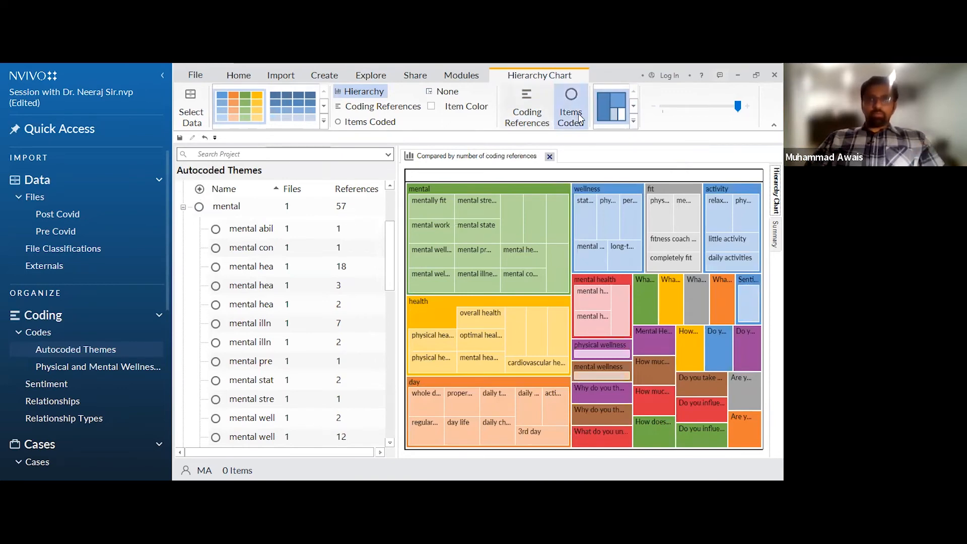
Switch the hierarchy chart to the Sunburst style and drill into the physical wellness code, followed by the health code
left_click(633, 121)
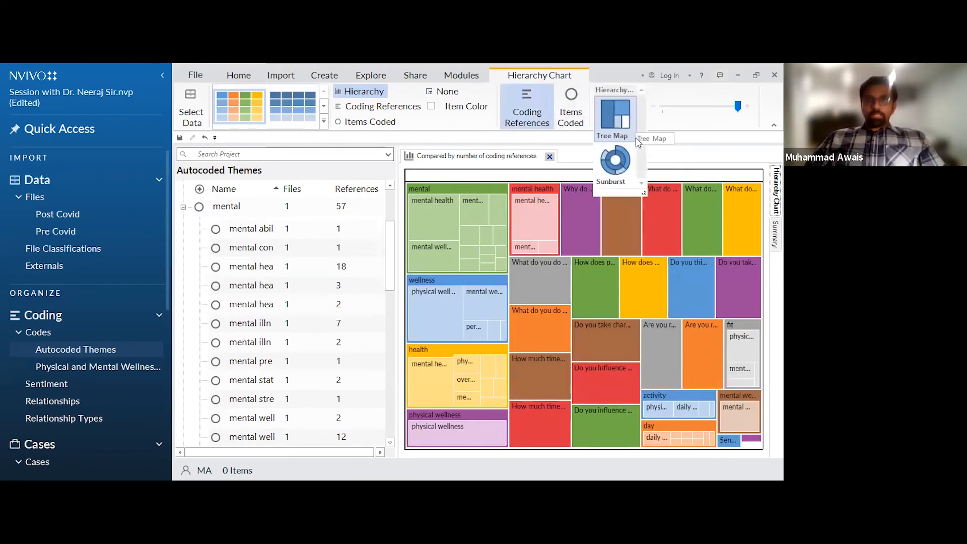
left_click(623, 165)
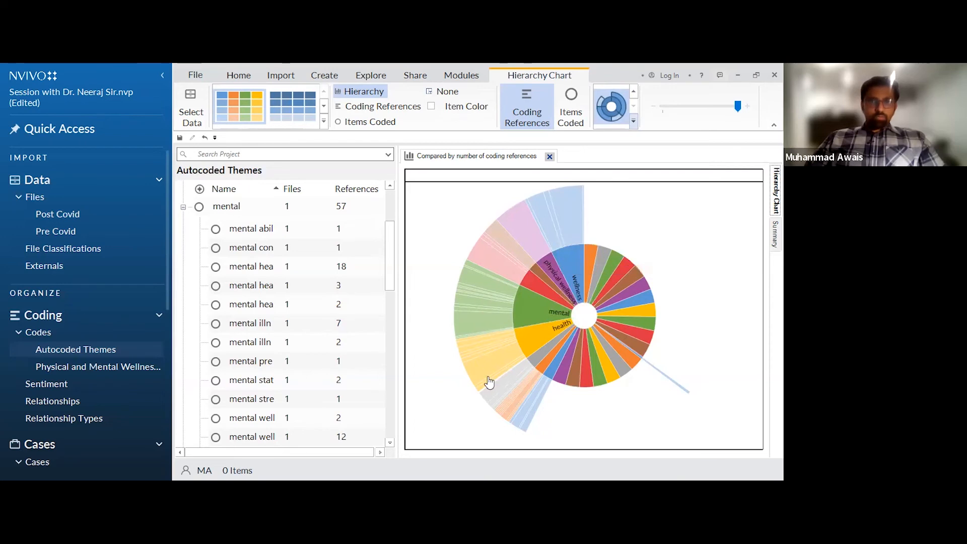
left_click(550, 274)
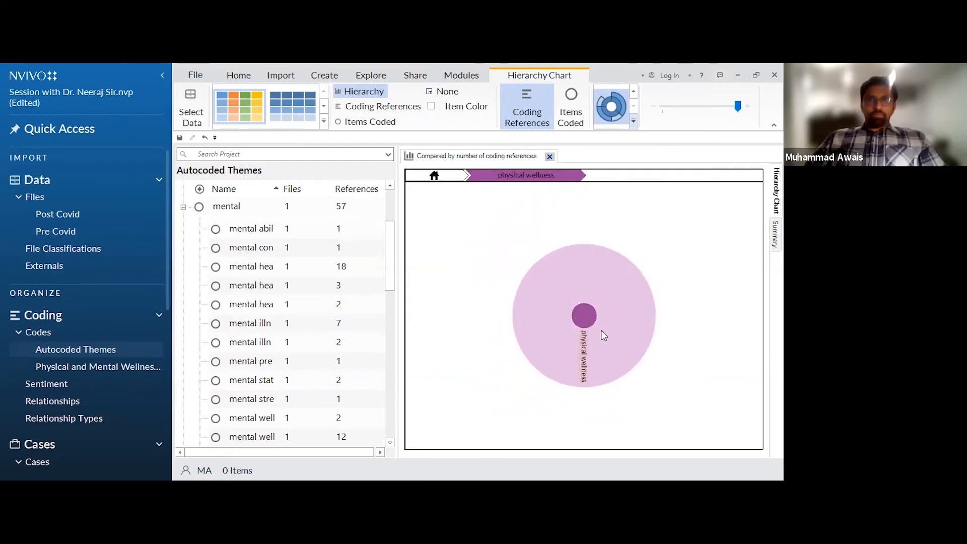
left_click(585, 316)
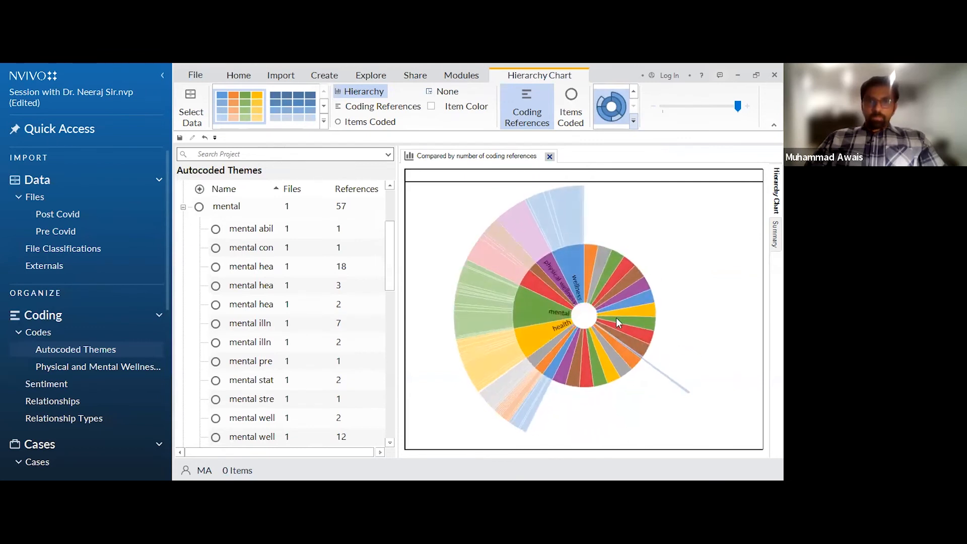
left_click(559, 324)
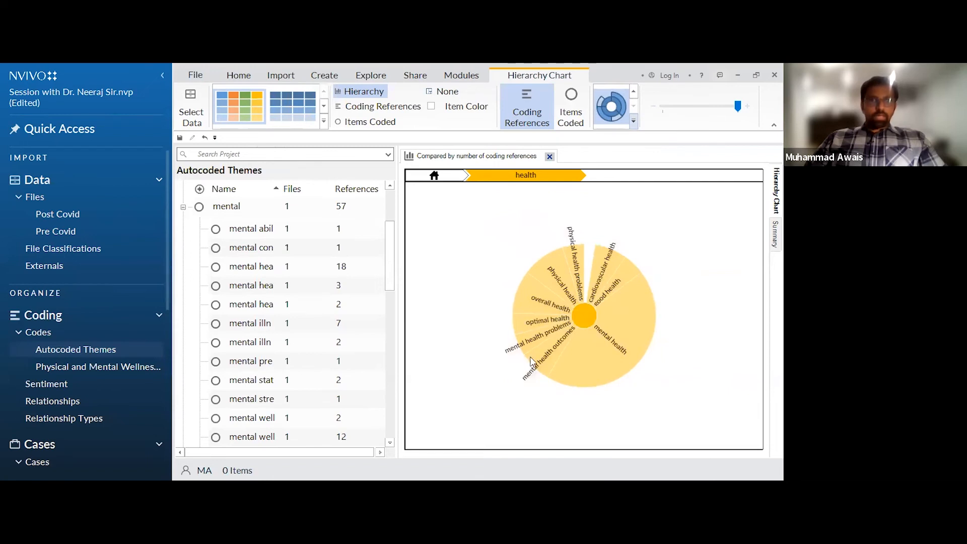
Return the sunburst chart to its top level and close the hierarchy chart
left_click(584, 322)
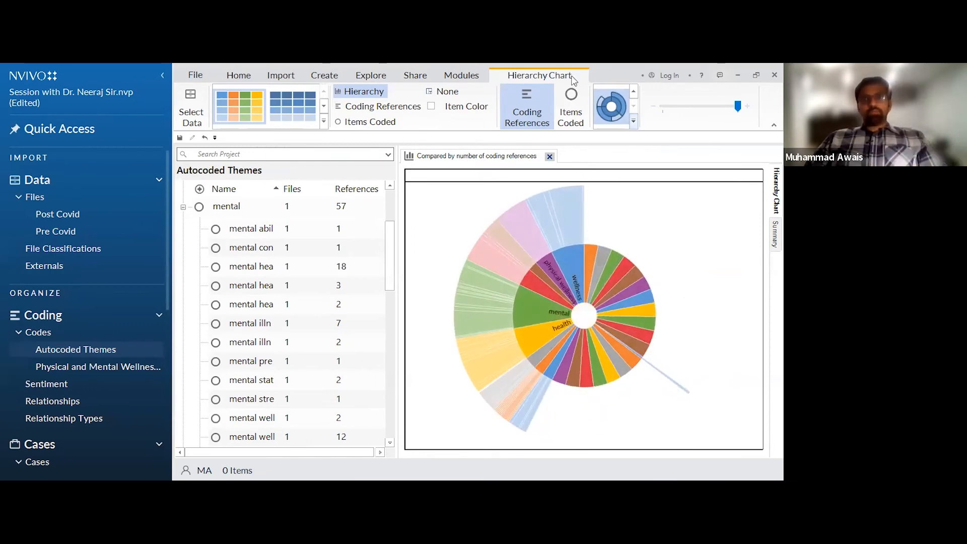
left_click(387, 78)
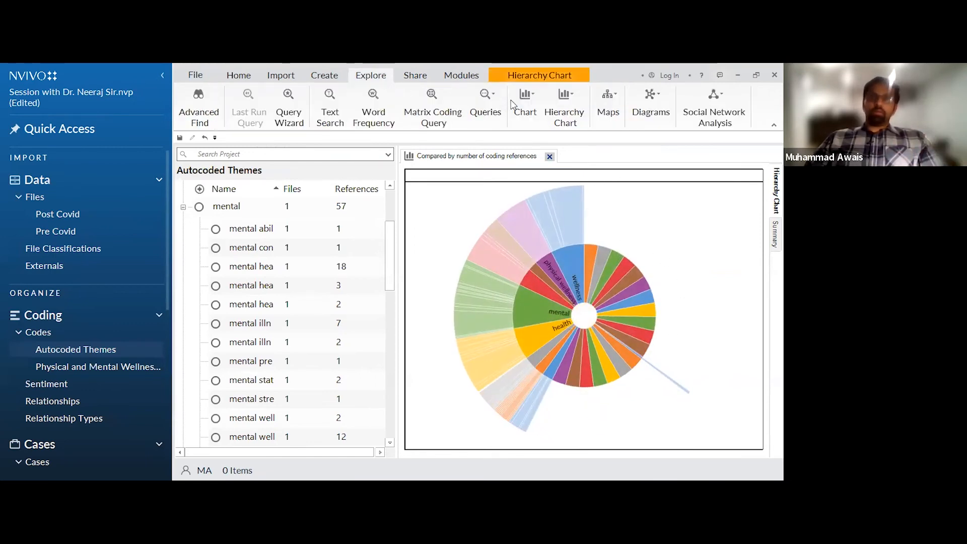
left_click(549, 156)
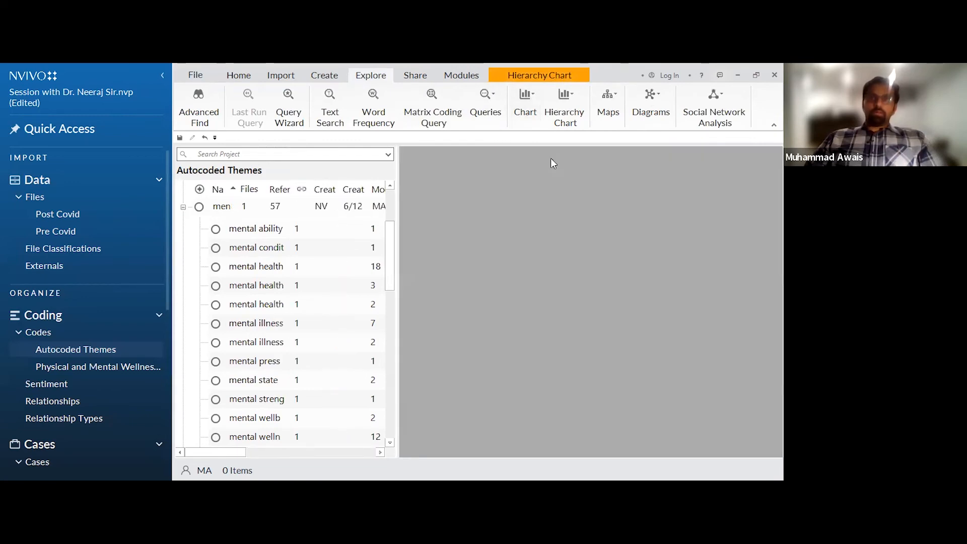
left_click(564, 117)
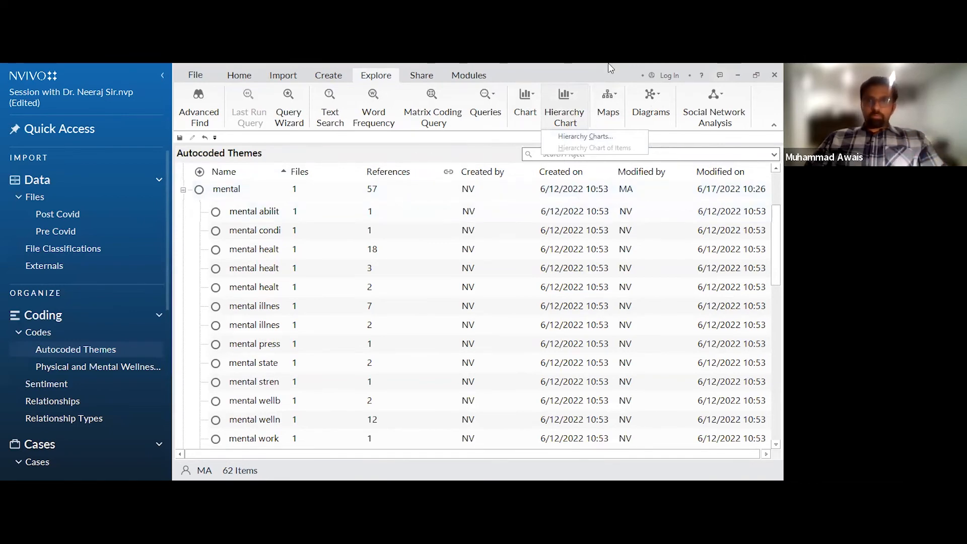
Create an empty project map named Sample, expand its area for adding associated items, and close the map
left_click(608, 110)
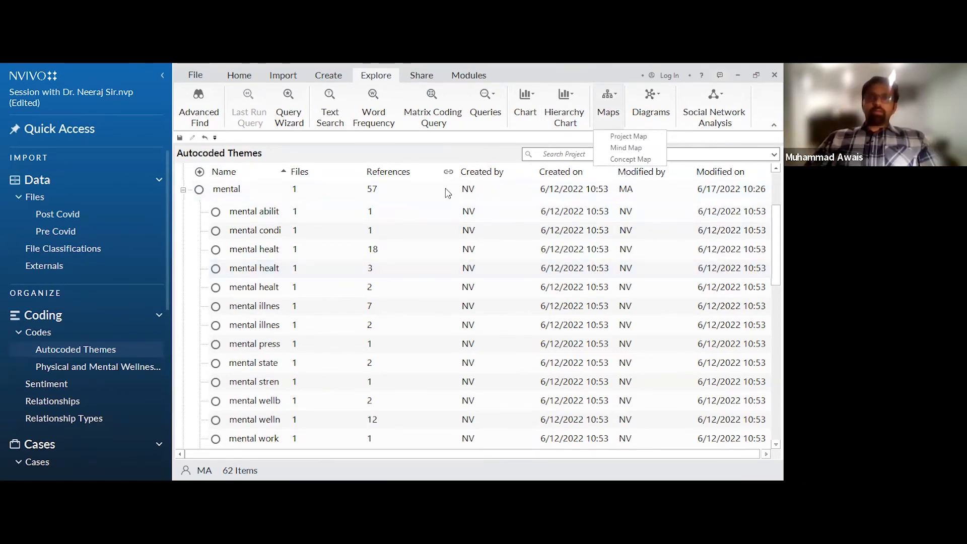
left_click(633, 138)
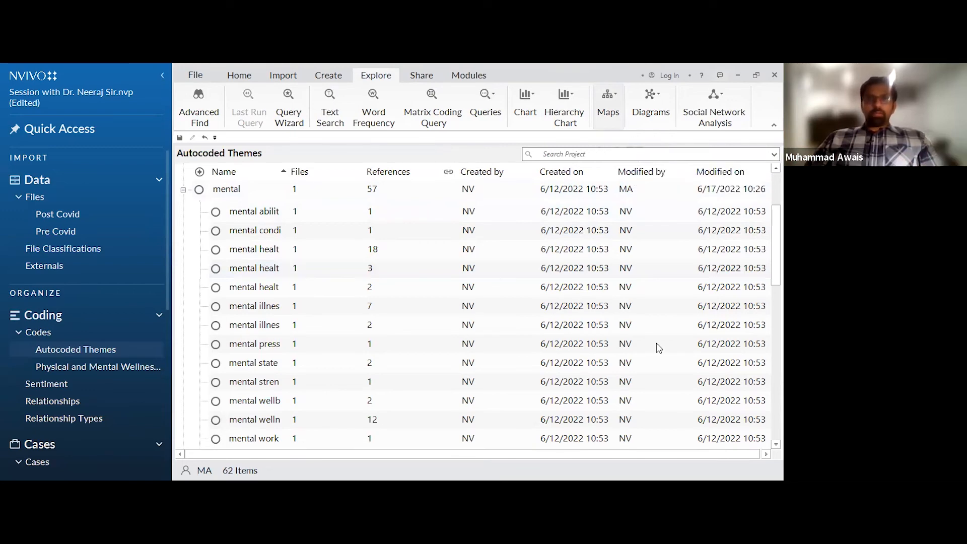
type("Sa")
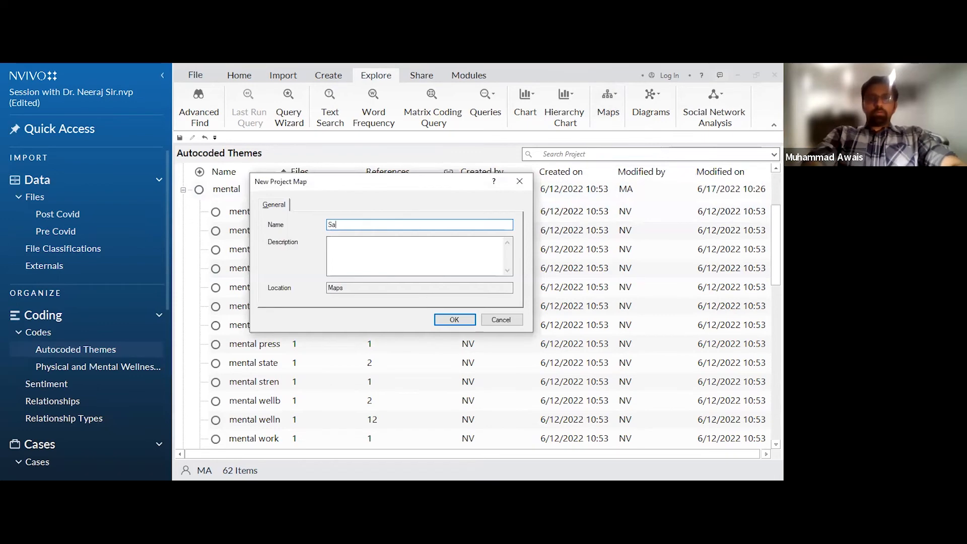
type("mple")
key("Return")
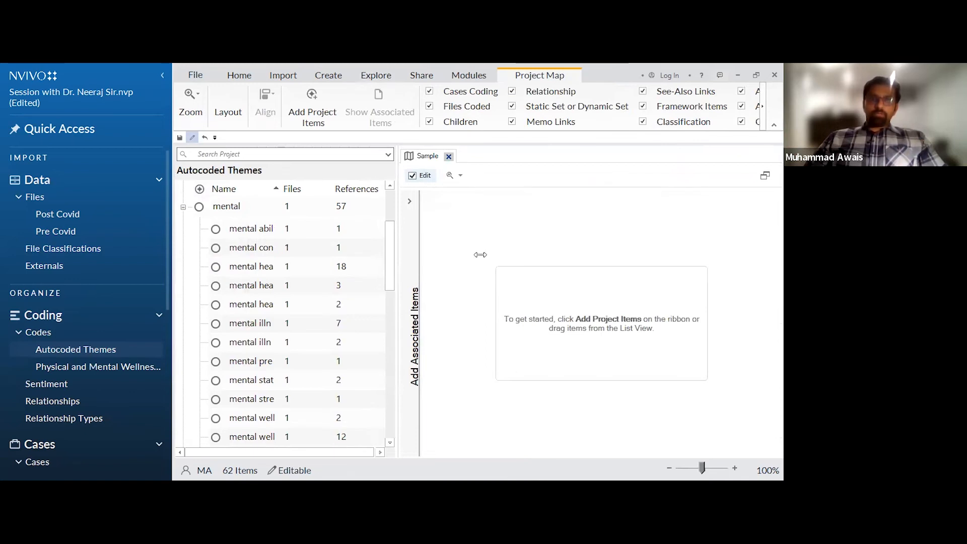
left_click(409, 201)
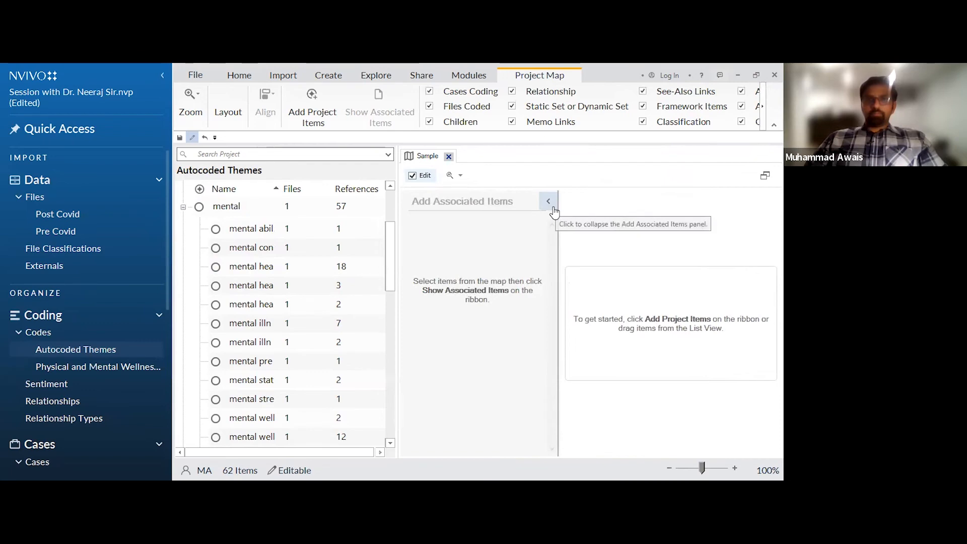
left_click(450, 157)
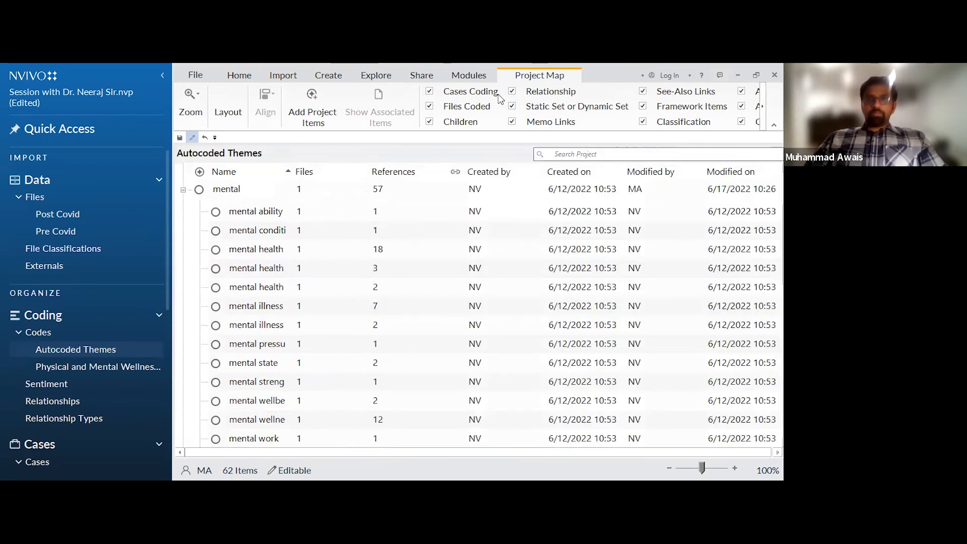
Create a new mind map named Sample 2
left_click(362, 78)
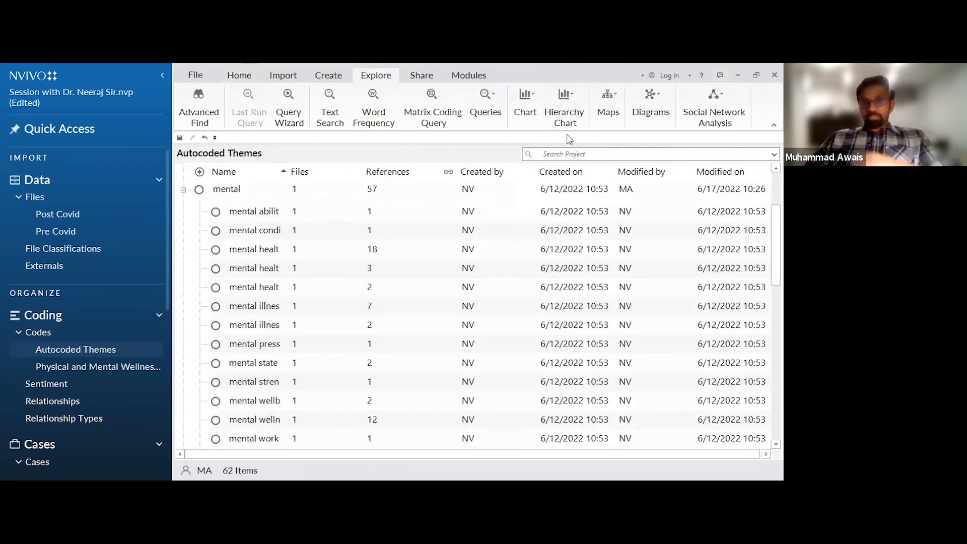
left_click(609, 103)
left_click(626, 148)
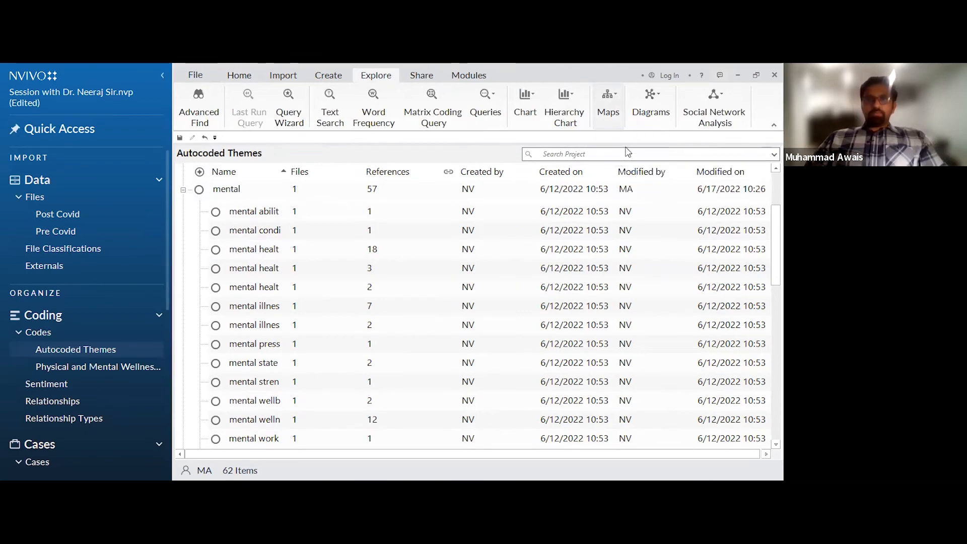
type("Sample")
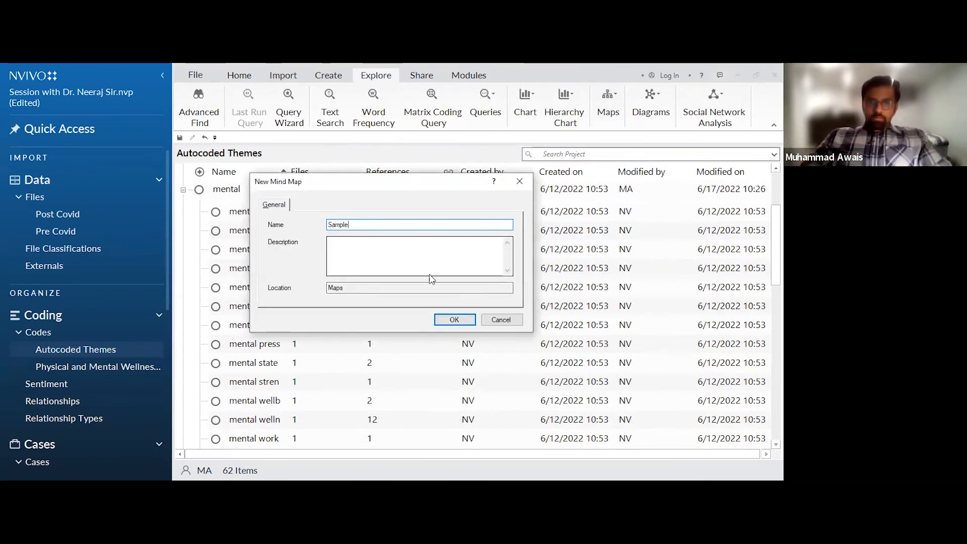
left_click(454, 320)
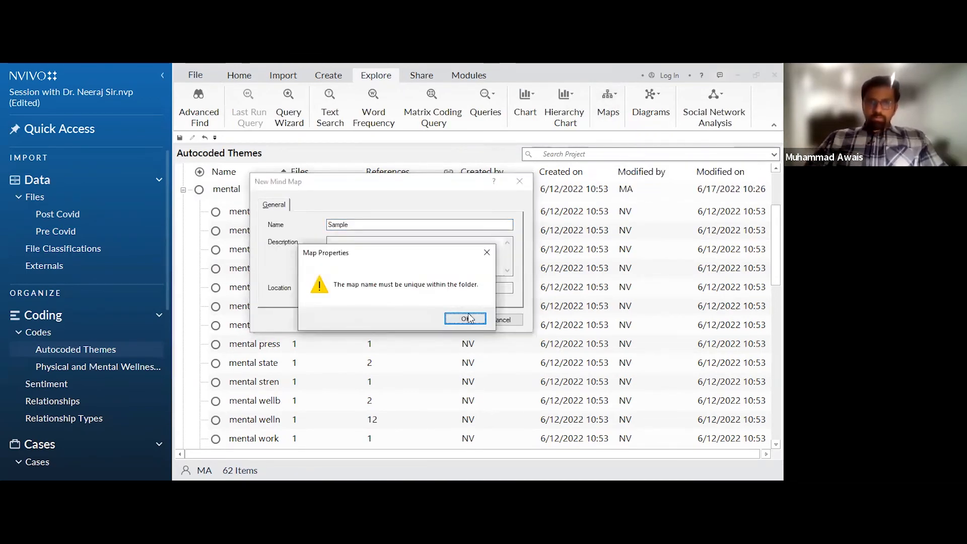
left_click(466, 319)
type("2")
left_click(455, 320)
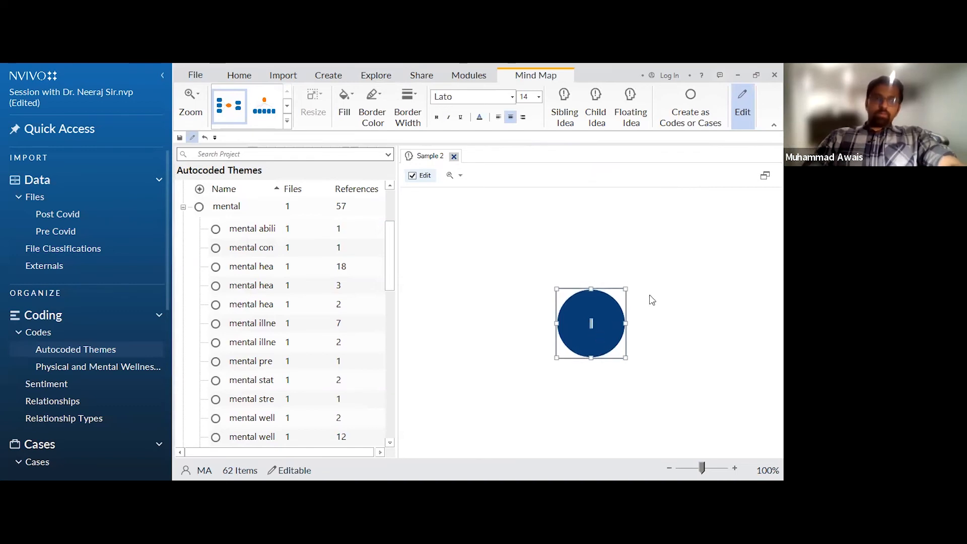
Label the mind map's central idea Theory and insert an unlabeled idea connected to it
type("Theory")
key("Return")
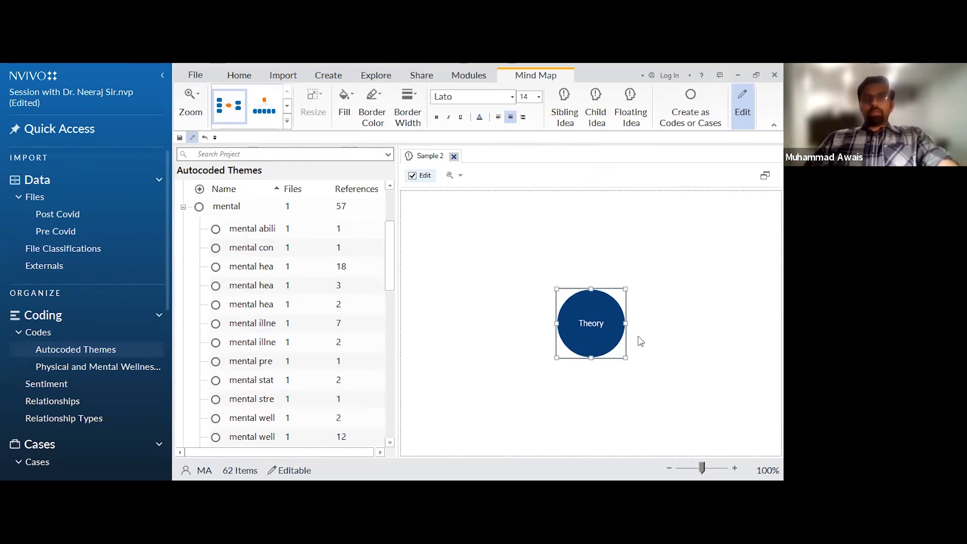
right_click(603, 305)
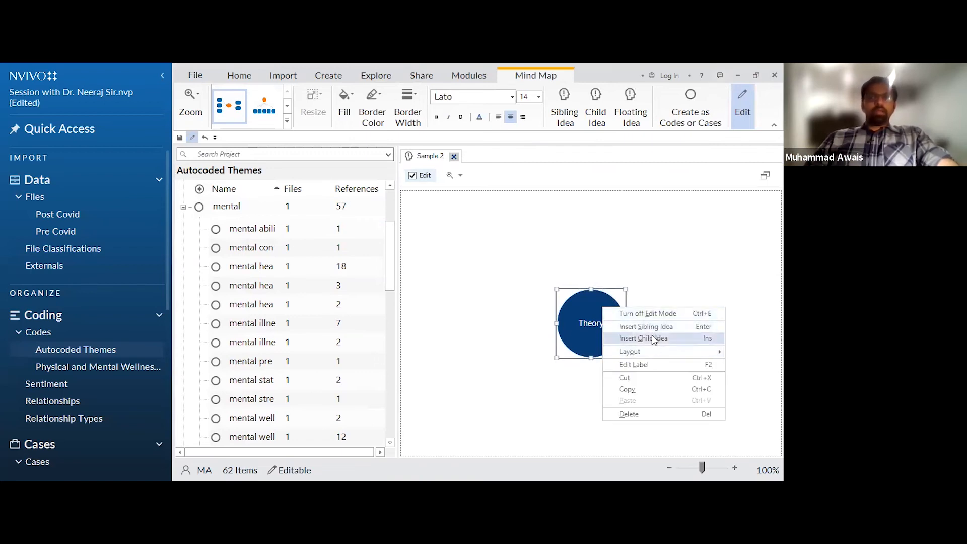
left_click(648, 328)
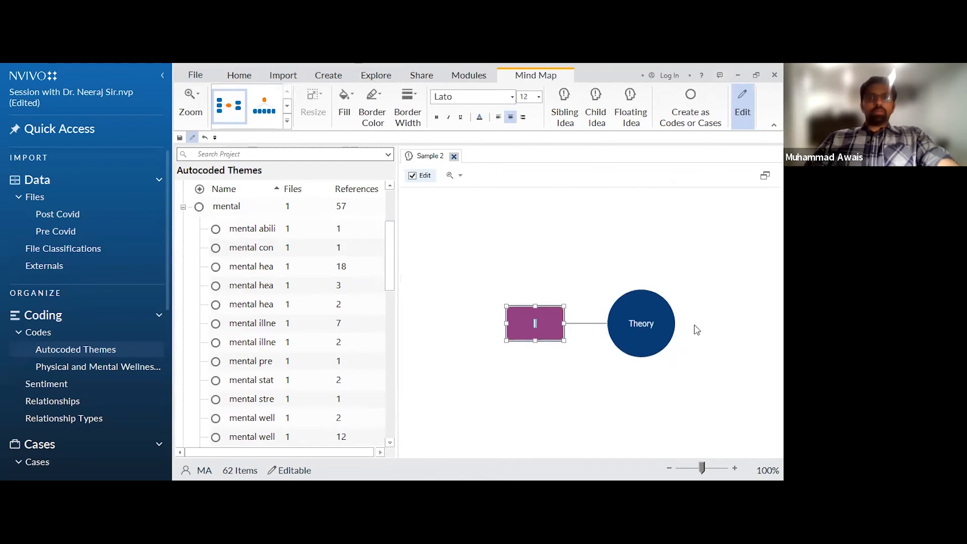
Insert a child idea under the new purple idea, add a floating idea, and close the mind map
right_click(538, 324)
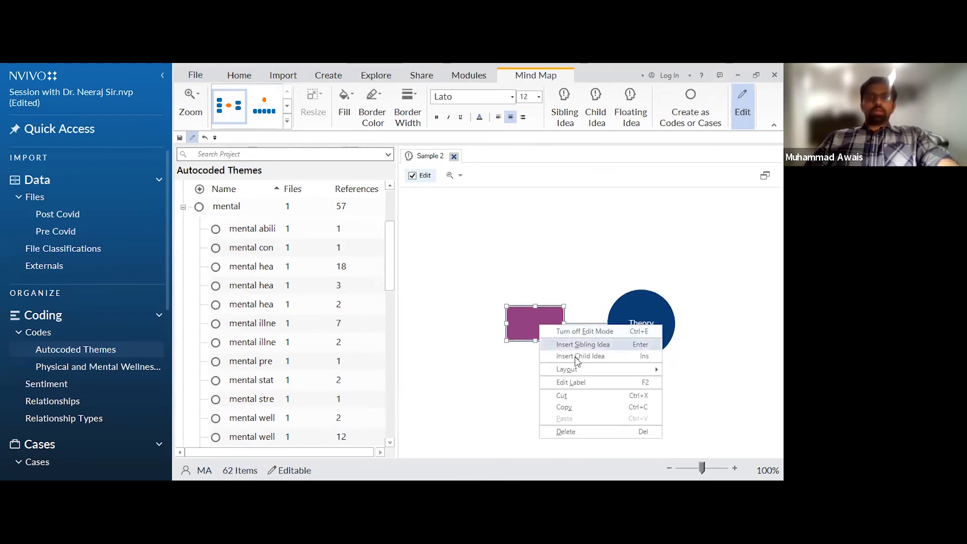
left_click(577, 355)
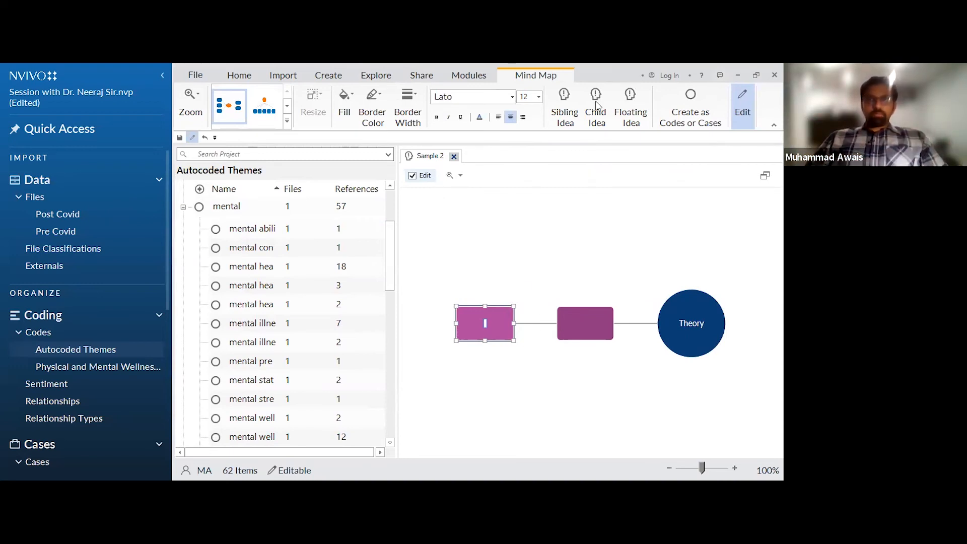
left_click(641, 100)
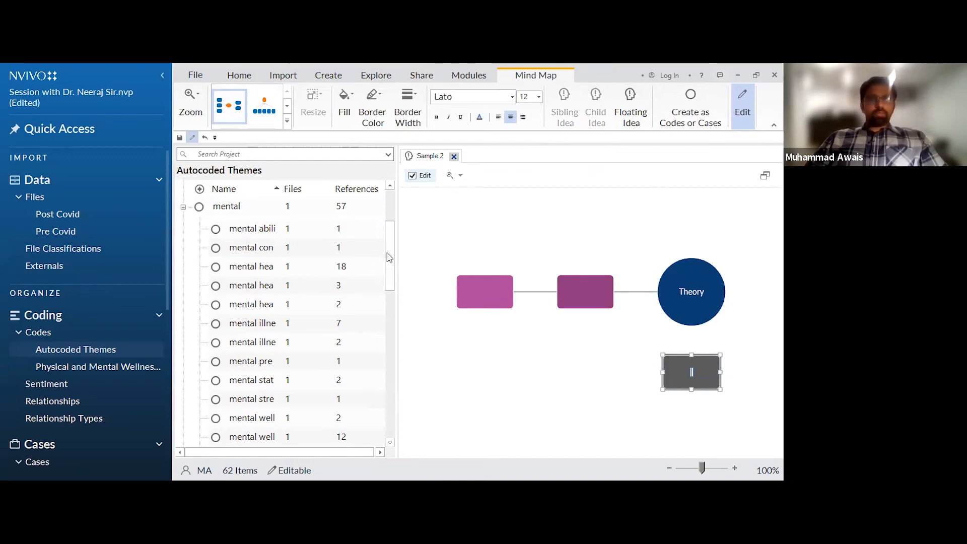
left_click(454, 157)
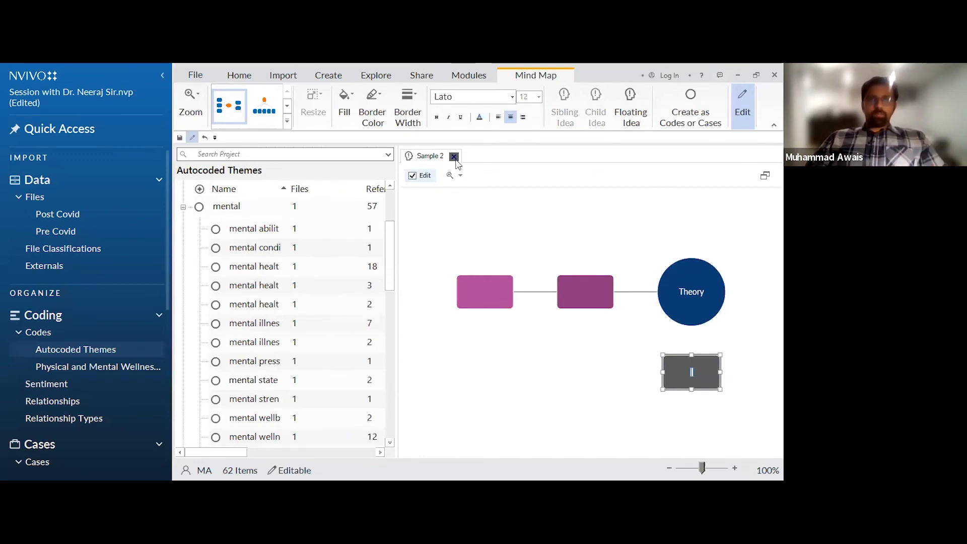
Open the Pre Covid files folder and import documents into it, such as 3753-8319-1-SM, bae2018 and Marks Sheet Form
left_click(377, 77)
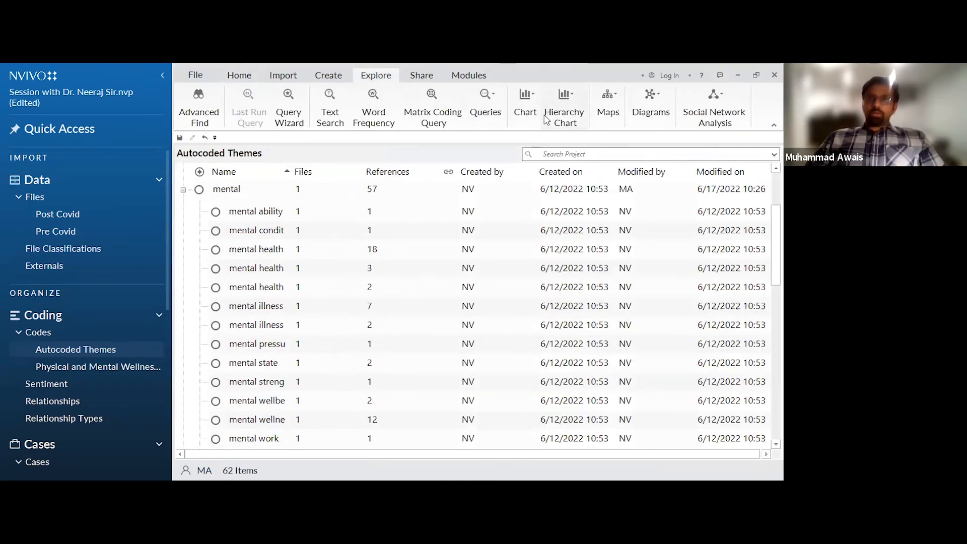
left_click(662, 114)
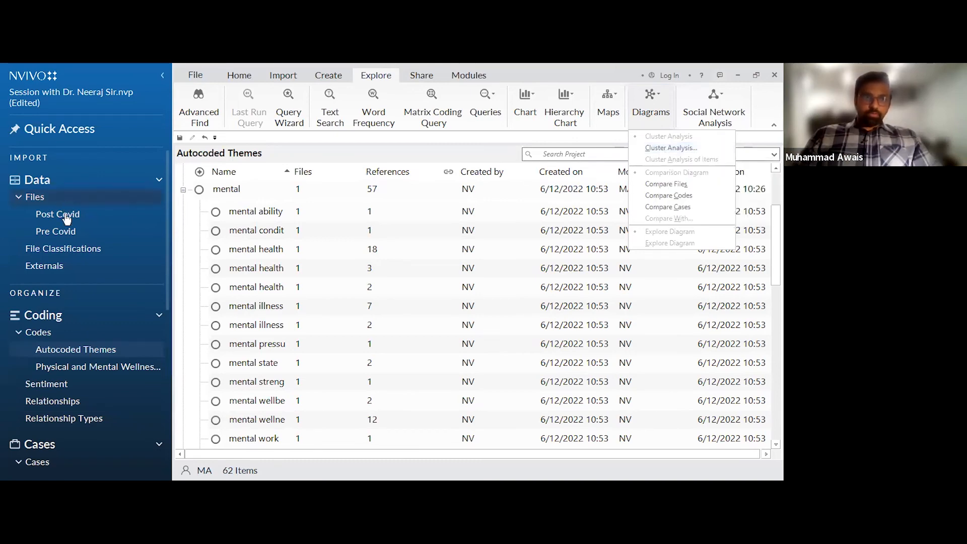
left_click(70, 232)
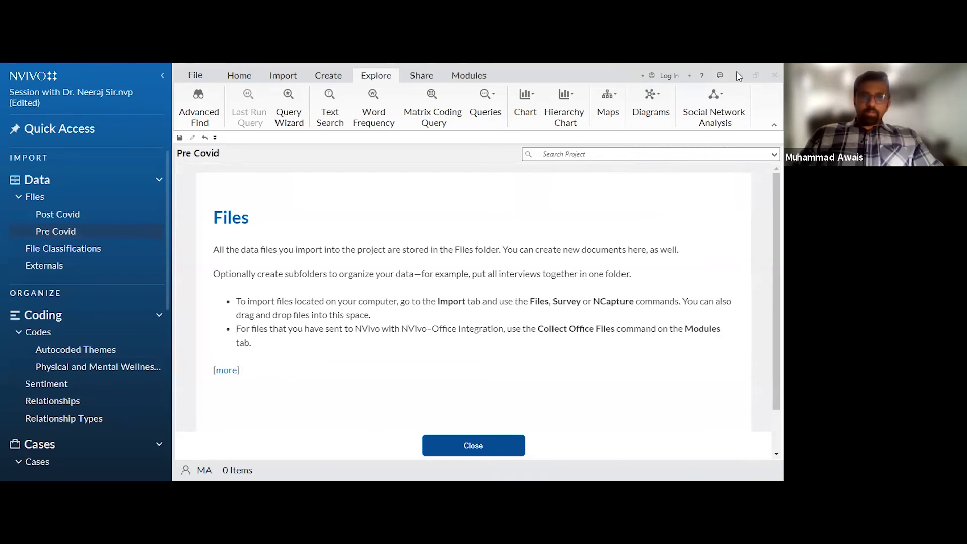
left_click(473, 445)
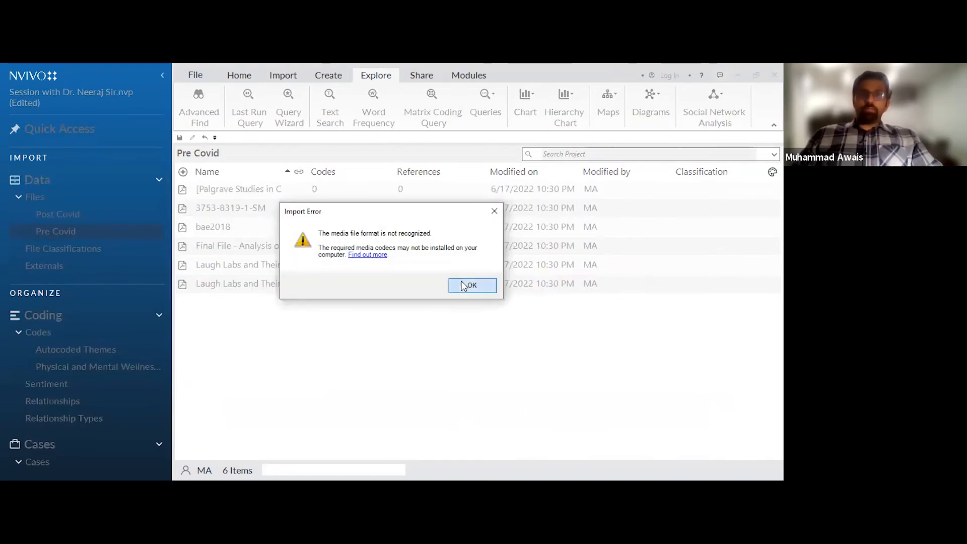
left_click(465, 286)
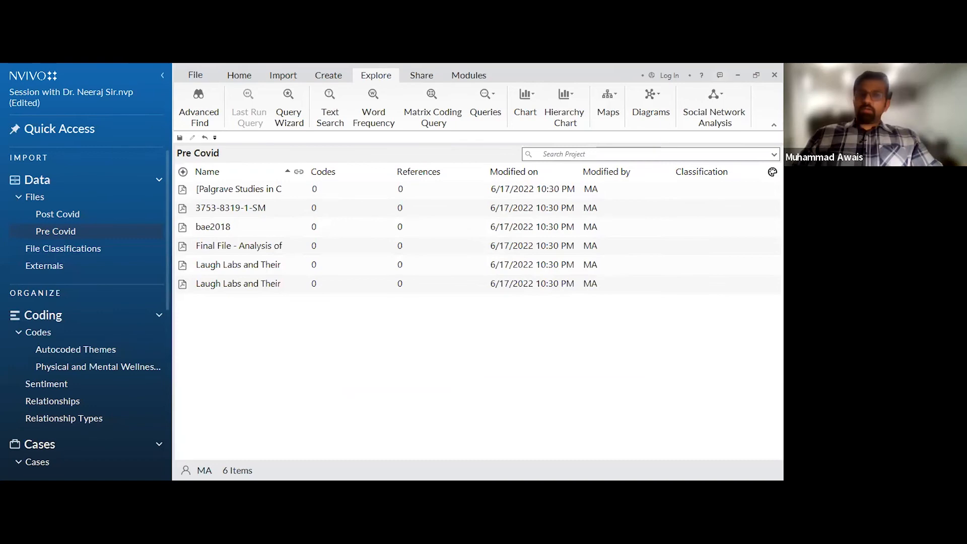
left_click(491, 375)
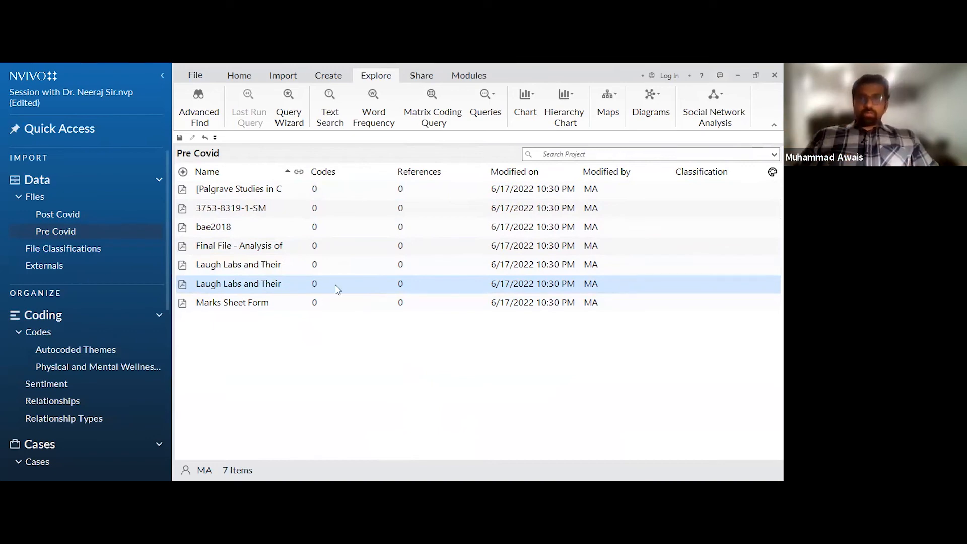
Start a cluster analysis with files, externals and memos as the type of items to cluster
left_click(650, 103)
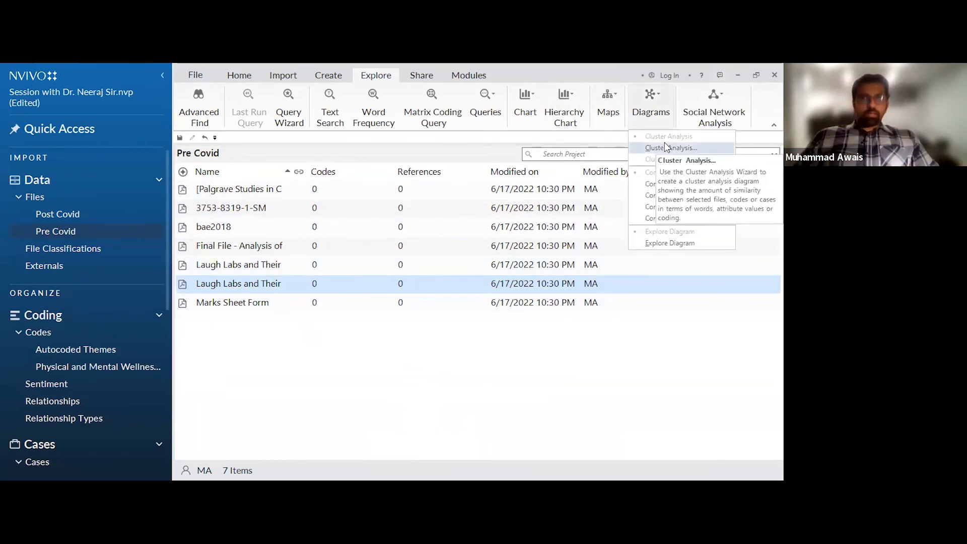
left_click(665, 146)
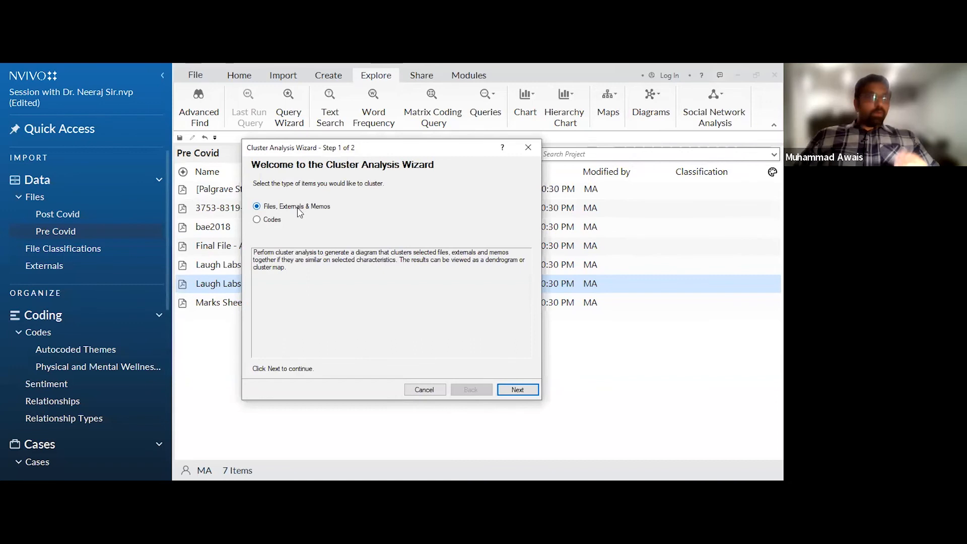
left_click(519, 392)
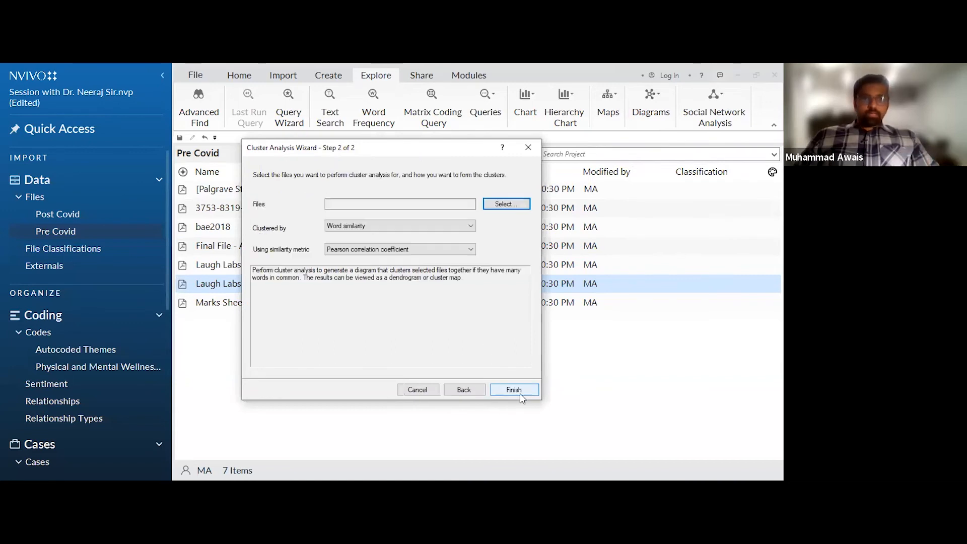
Choose the Pre Covid folder's files as the items for the cluster analysis
left_click(519, 204)
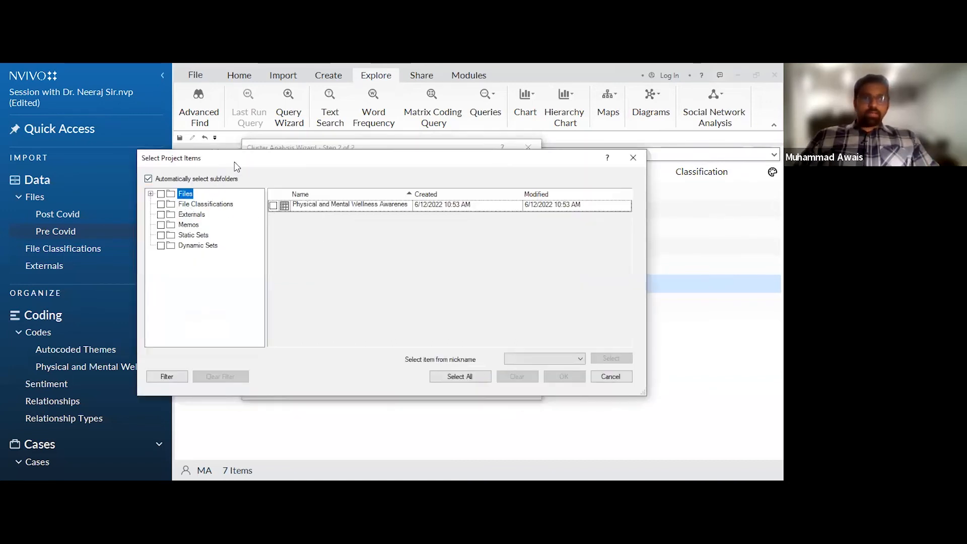
left_click_drag(322, 166, 406, 173)
left_click(234, 200)
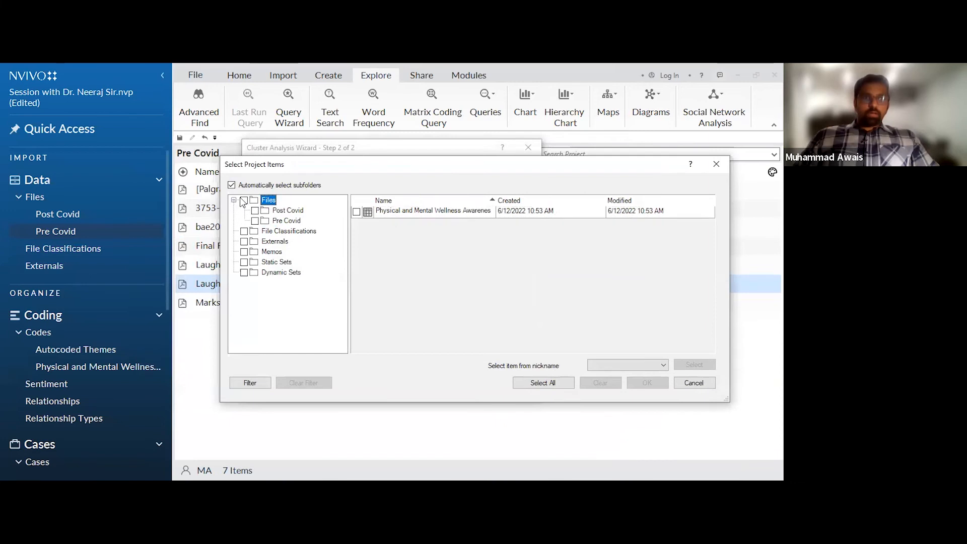
left_click(287, 221)
left_click(255, 221)
left_click(661, 383)
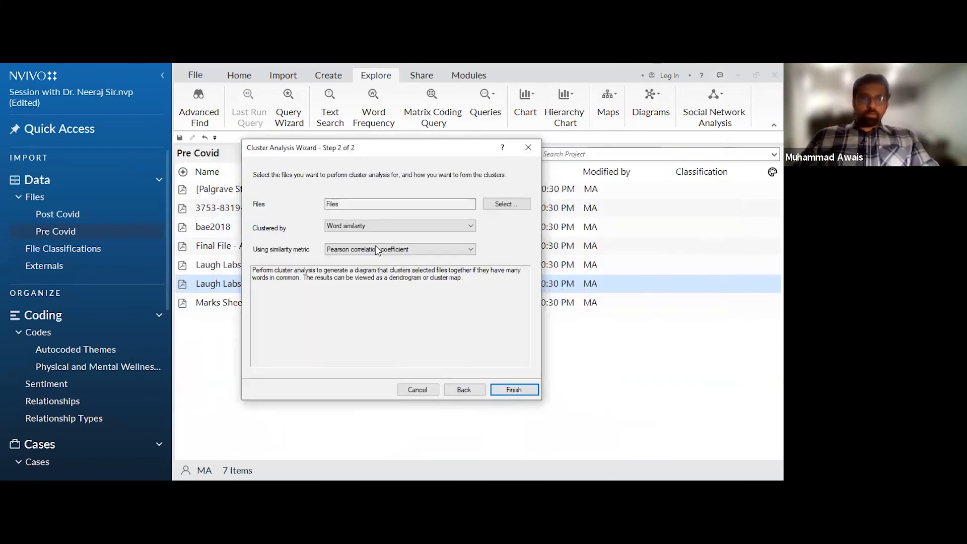
Generate the file cluster analysis by word similarity, using the Pearson correlation coefficient as the similarity metric
left_click(354, 226)
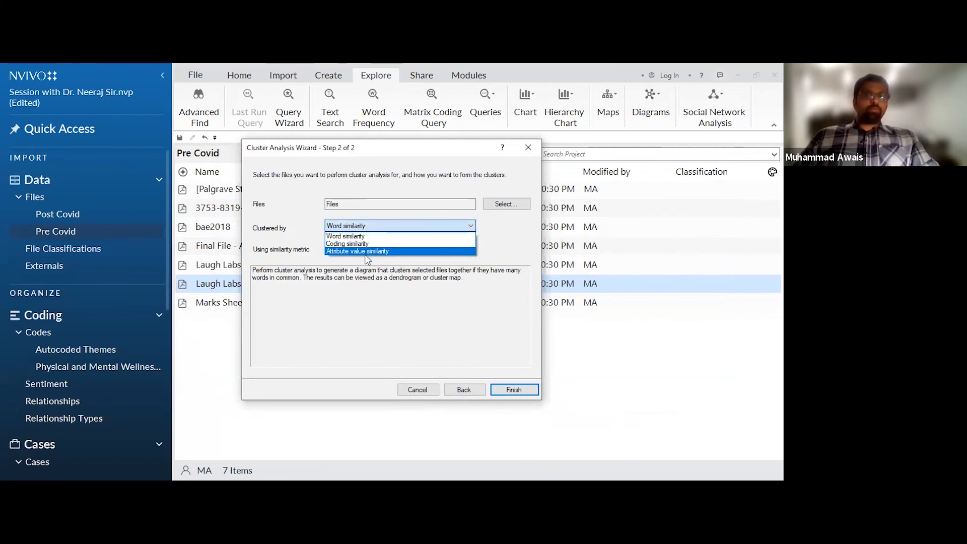
left_click(359, 234)
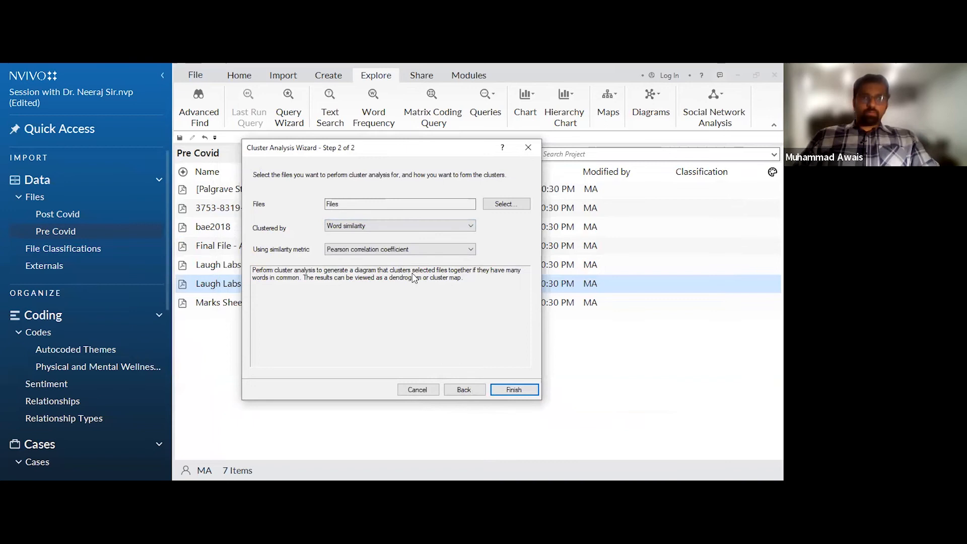
left_click(397, 250)
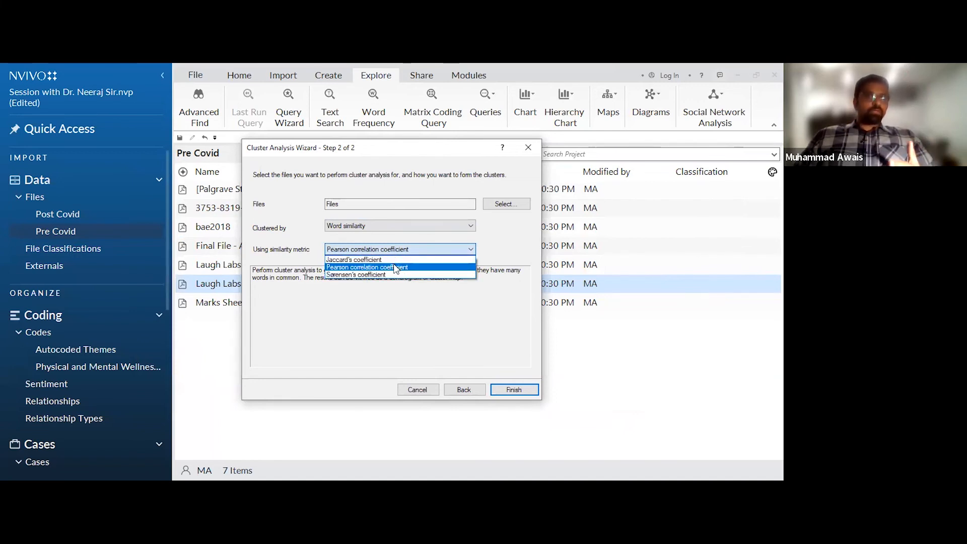
left_click(483, 344)
left_click(523, 391)
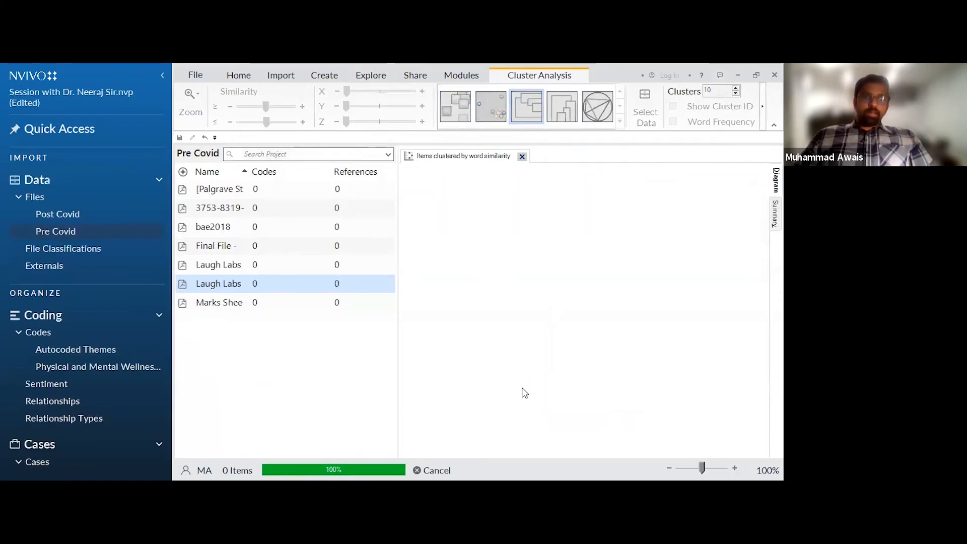
View the file clusters as a 2D cluster map and a 3D cluster map, and return to the horizontal dendrogram
left_click_drag(695, 468, 627, 451)
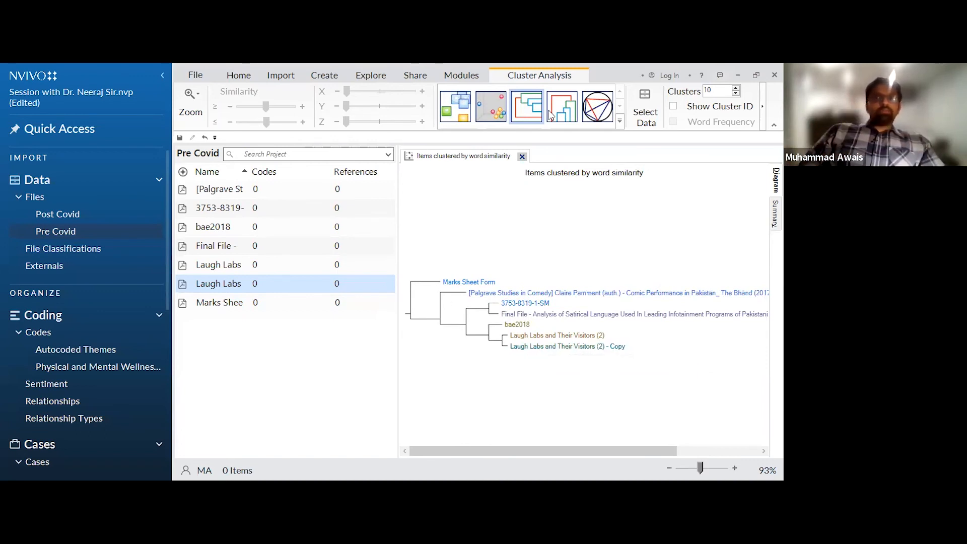
left_click(459, 104)
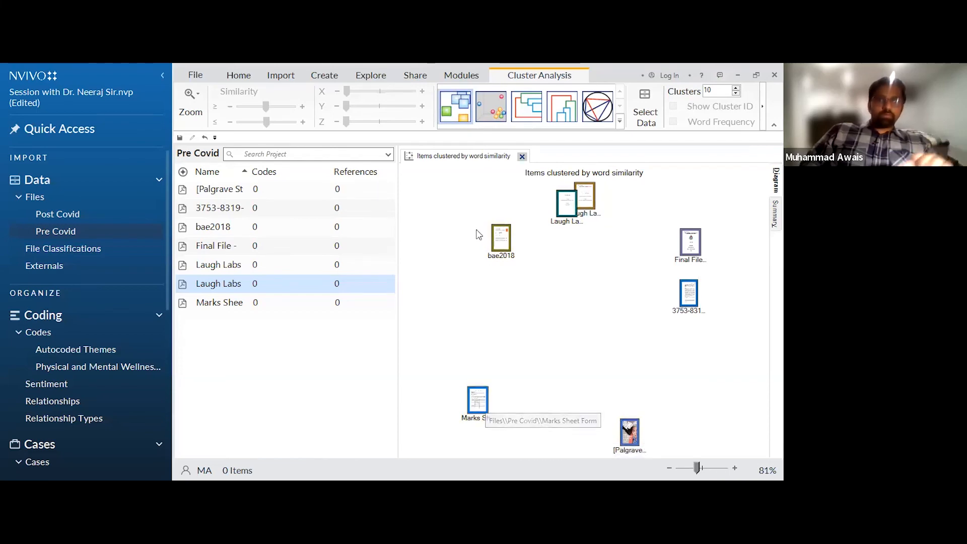
left_click(488, 115)
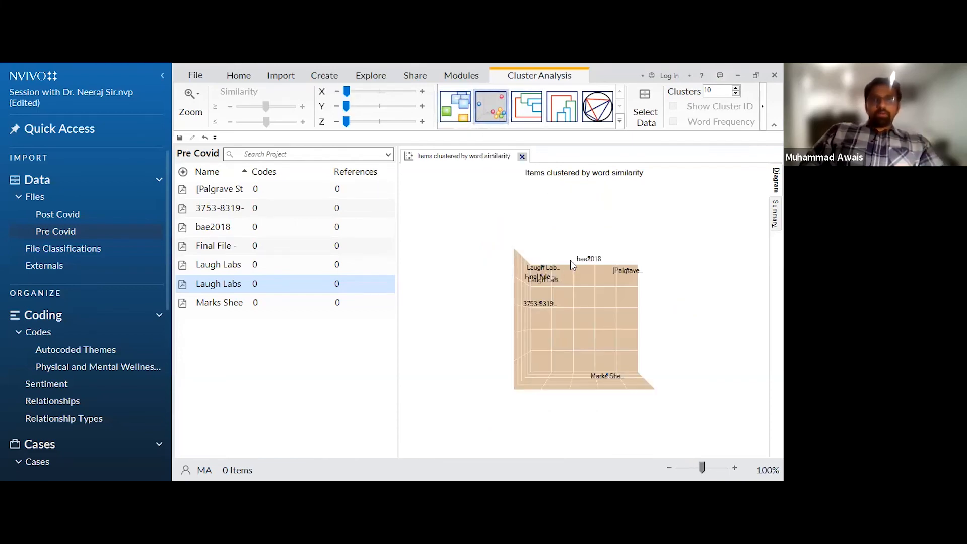
left_click(621, 122)
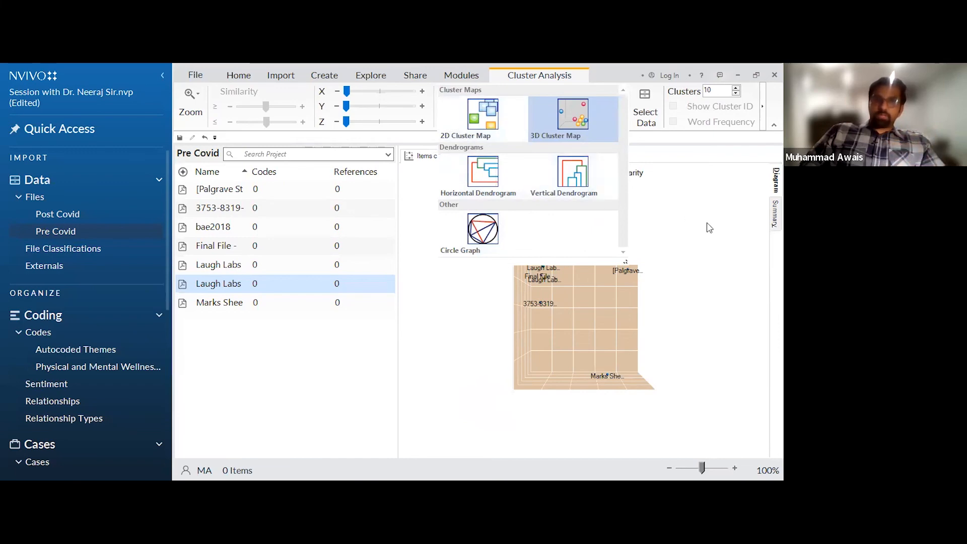
left_click(508, 114)
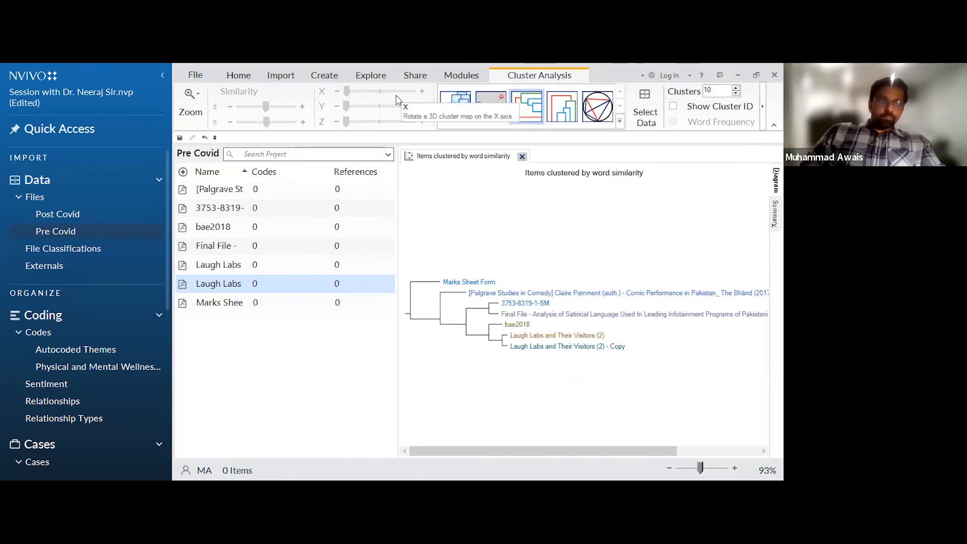
Start another cluster analysis with codes as the type of items to cluster
left_click(373, 76)
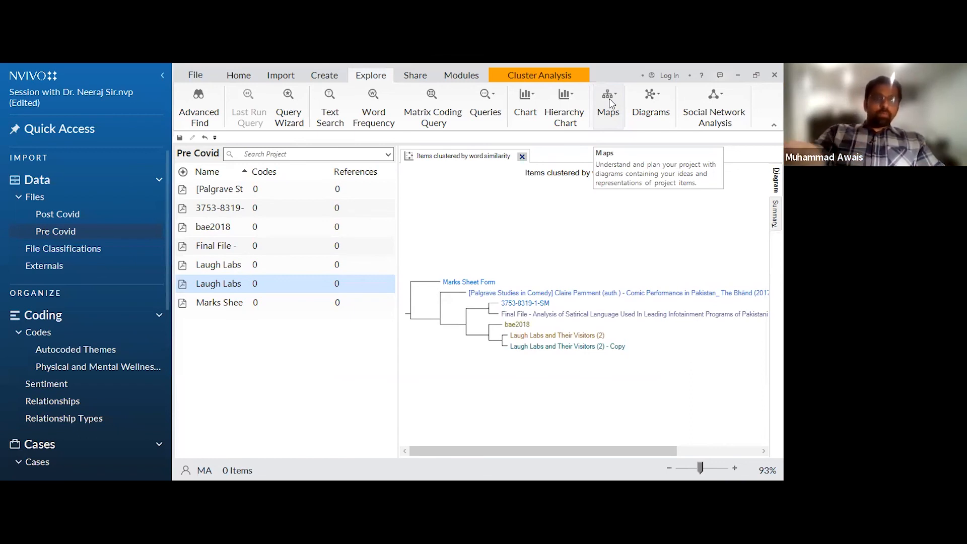
left_click(651, 107)
left_click(658, 146)
left_click(262, 219)
left_click(509, 392)
Select the Autocoded Themes codes and generate their word similarity cluster analysis with the Pearson correlation coefficient
left_click(505, 204)
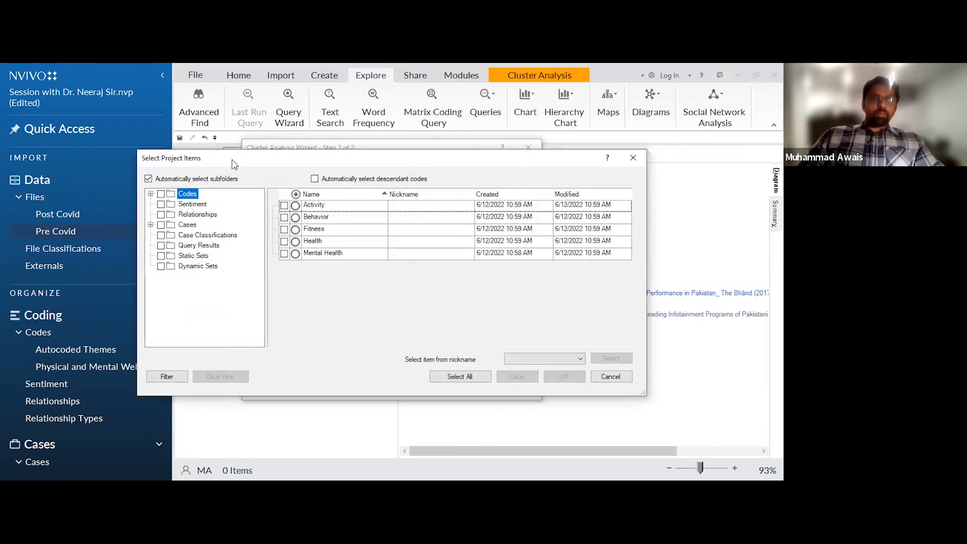
left_click(216, 194)
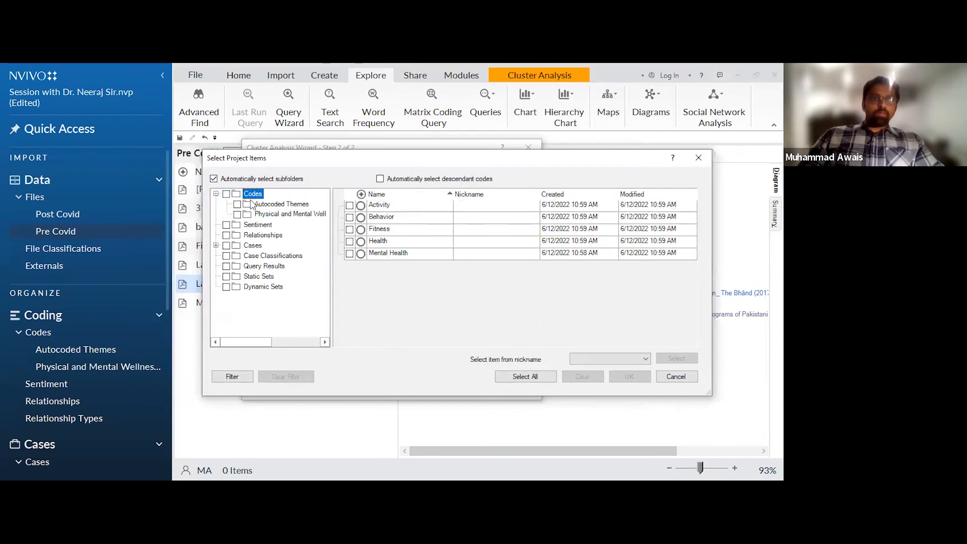
left_click(264, 205)
left_click(237, 204)
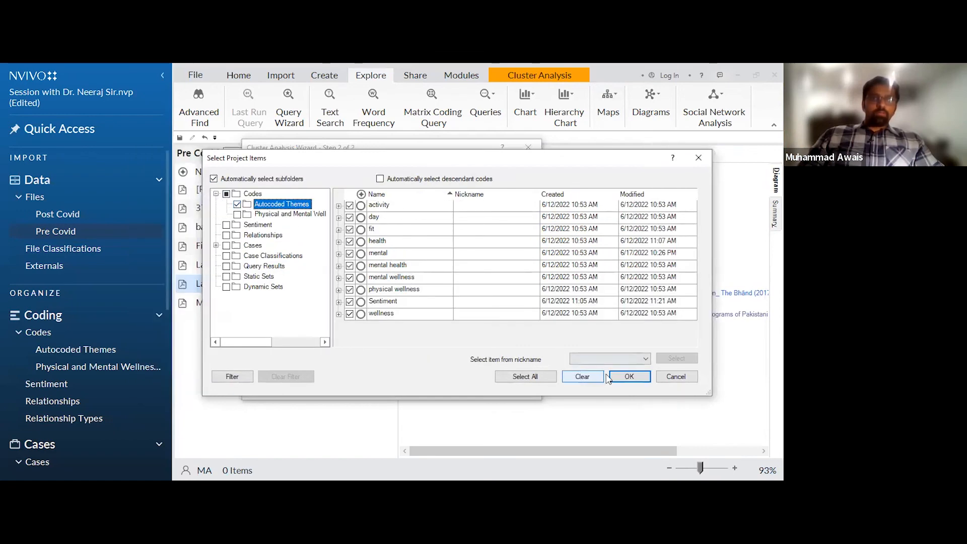
left_click(629, 376)
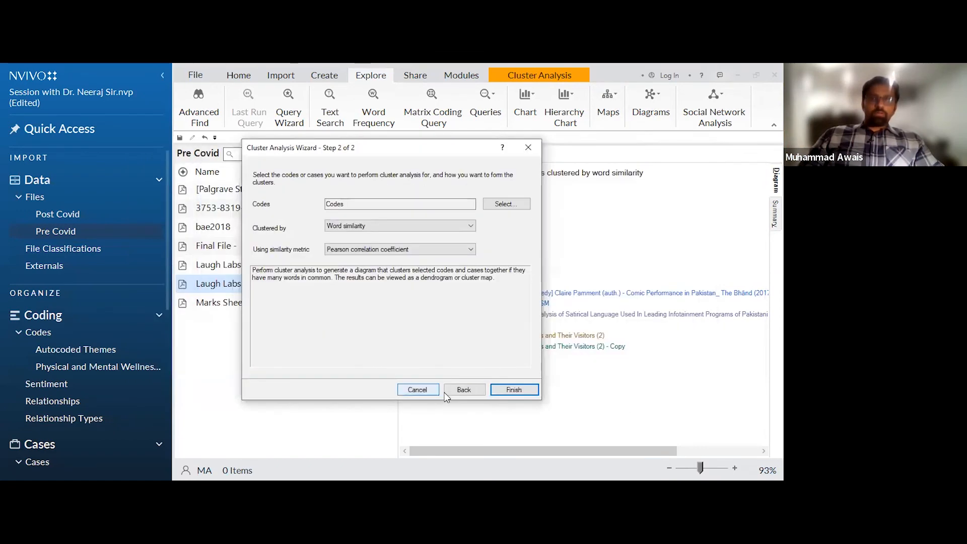
left_click(515, 390)
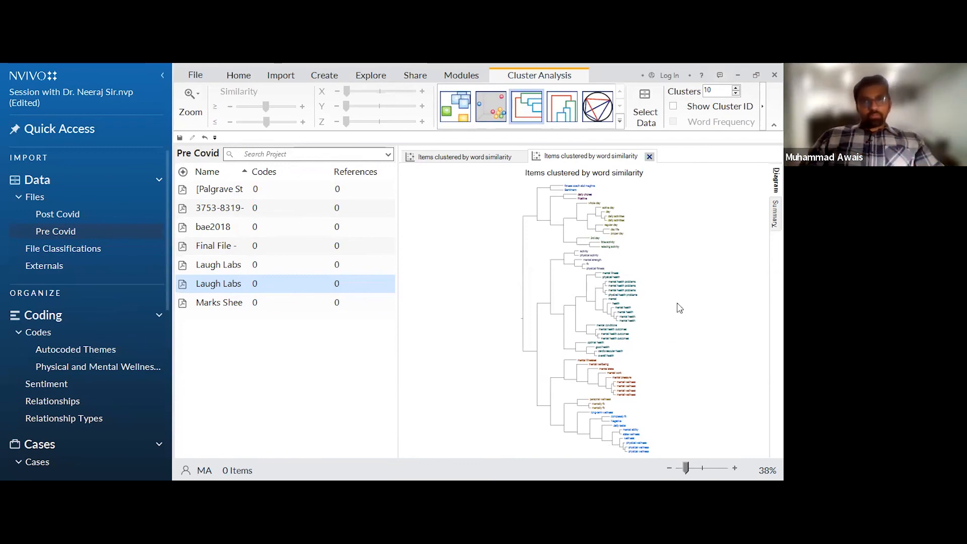
Close the cluster analysis diagrams of the codes and the files
left_click(649, 156)
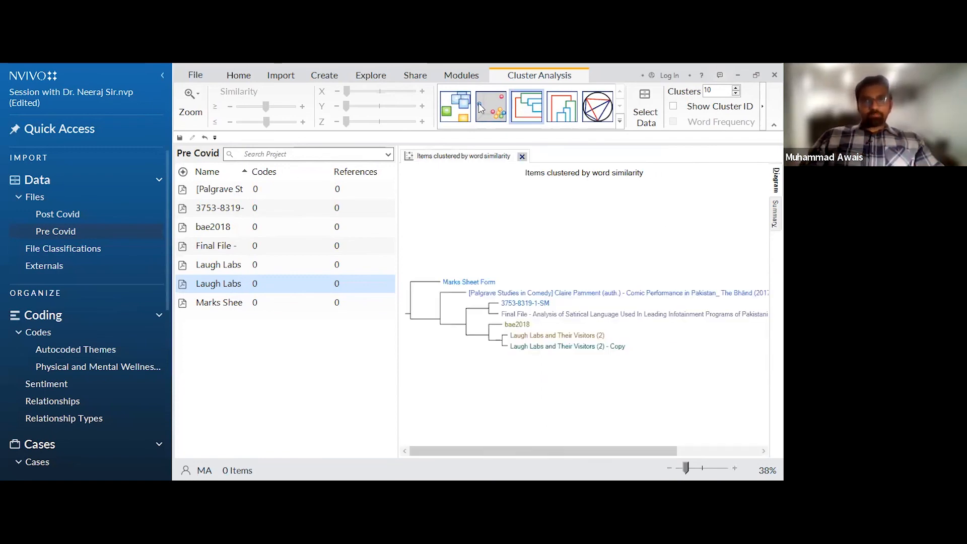
left_click(371, 76)
left_click(522, 157)
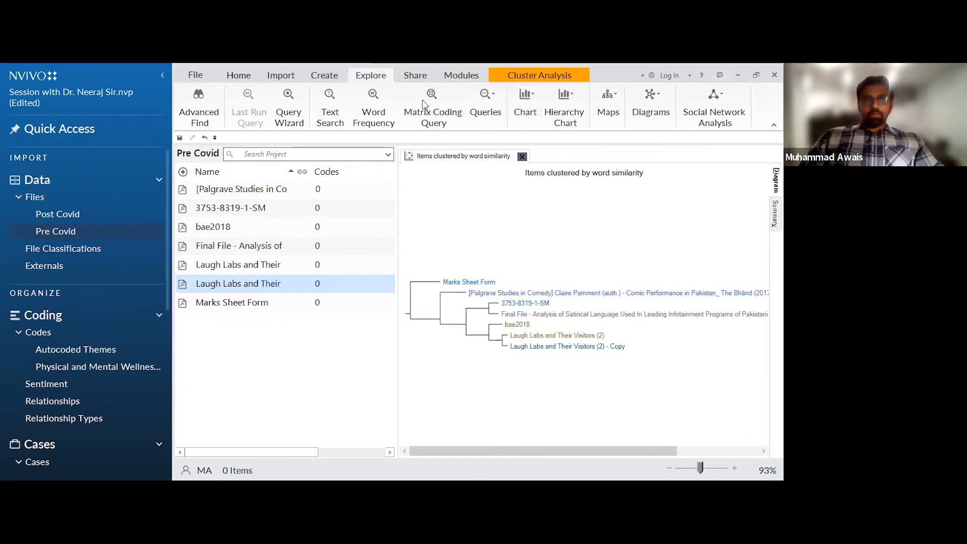
Review the clustering and similarity metric options for a file cluster analysis, and cancel the wizard
left_click(646, 98)
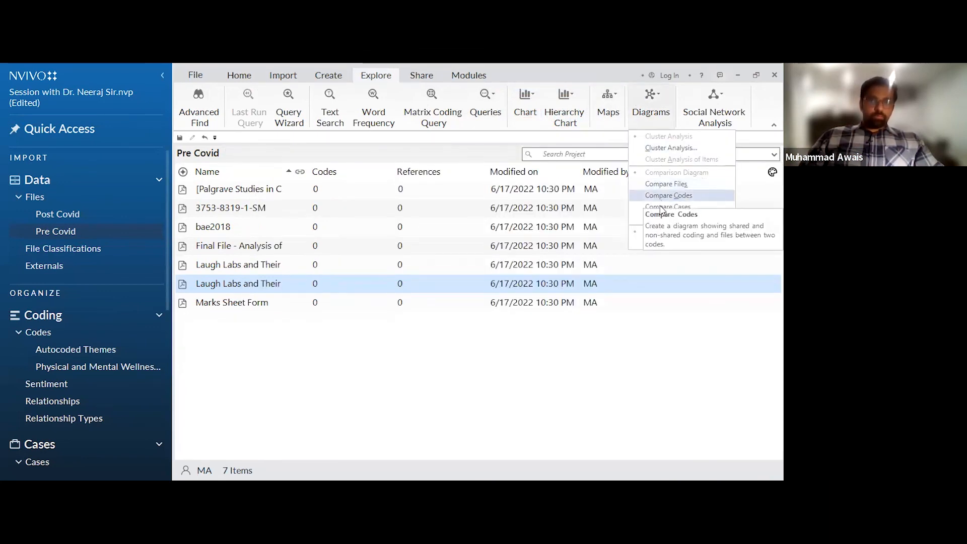
left_click(669, 148)
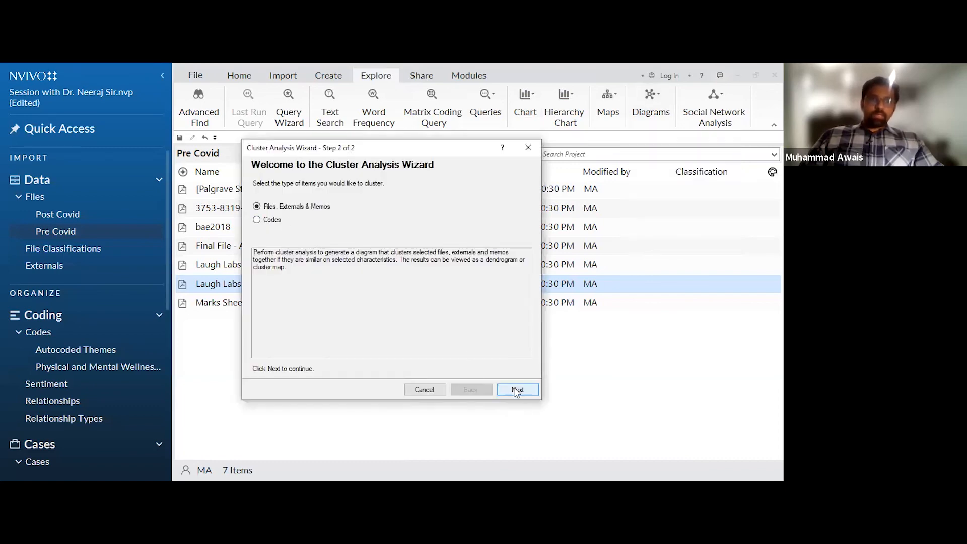
left_click(517, 390)
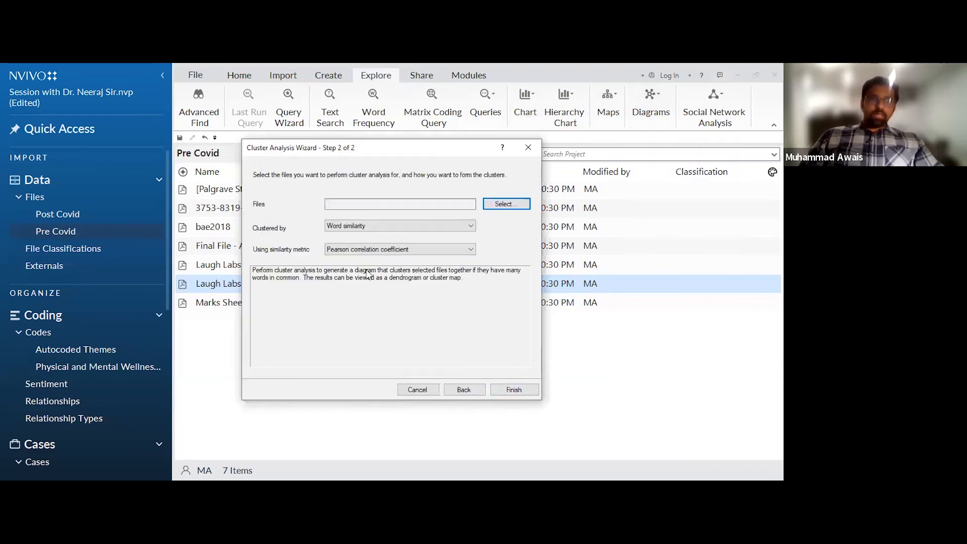
left_click(390, 250)
left_click(391, 252)
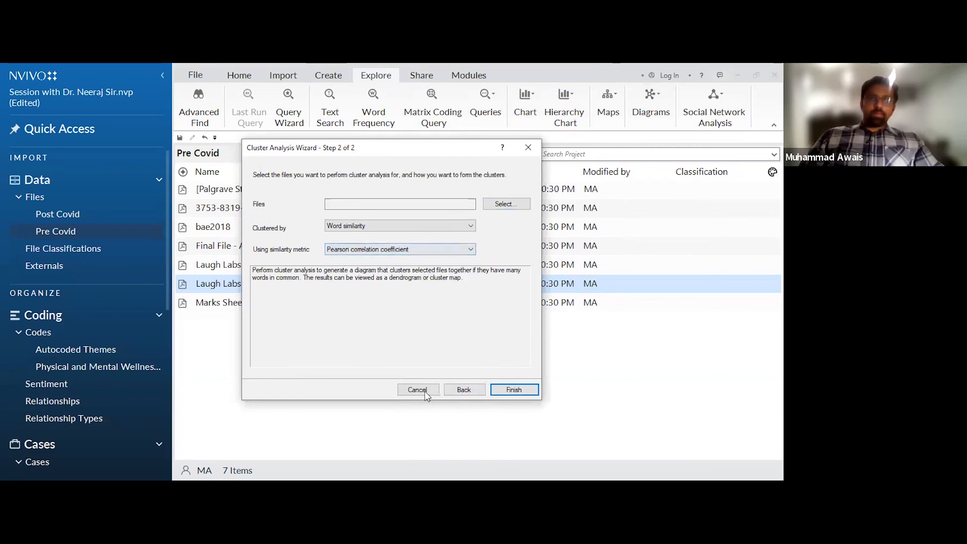
left_click(389, 225)
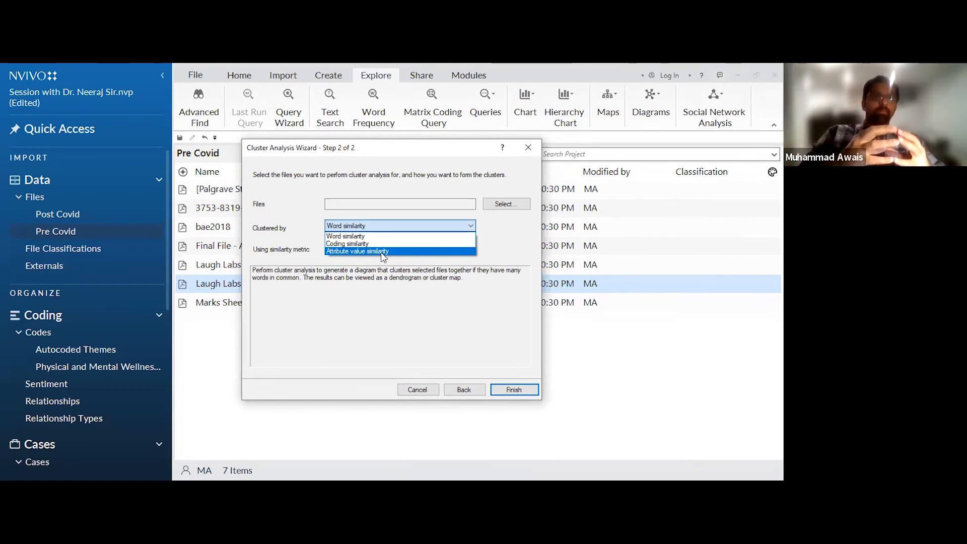
left_click(420, 389)
left_click(419, 390)
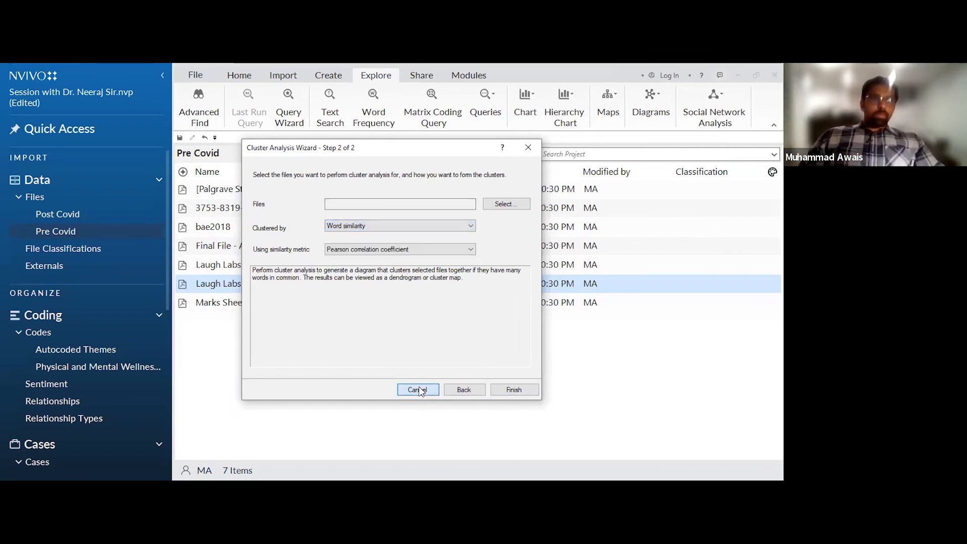
Open the project's file classifications and dismiss the introductory page
left_click(61, 249)
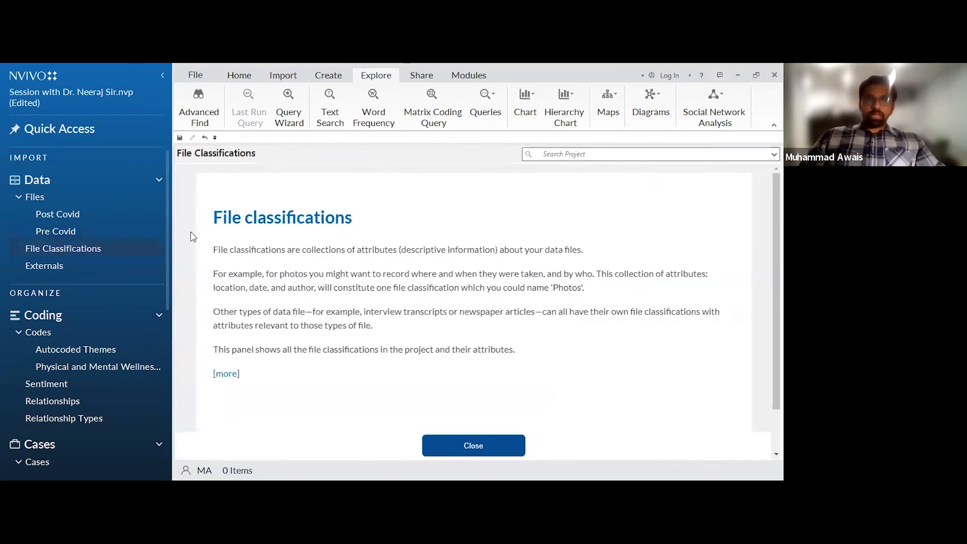
left_click(217, 219)
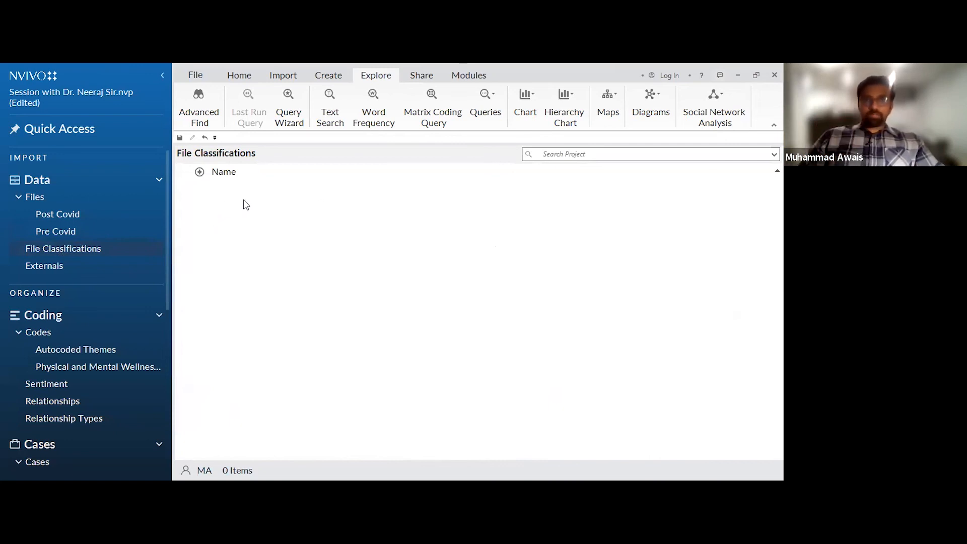
Create a comparison diagram of cases 1 and 10 from the Physical and Mental Wellness cases folder and enlarge it to about 96%
left_click(649, 99)
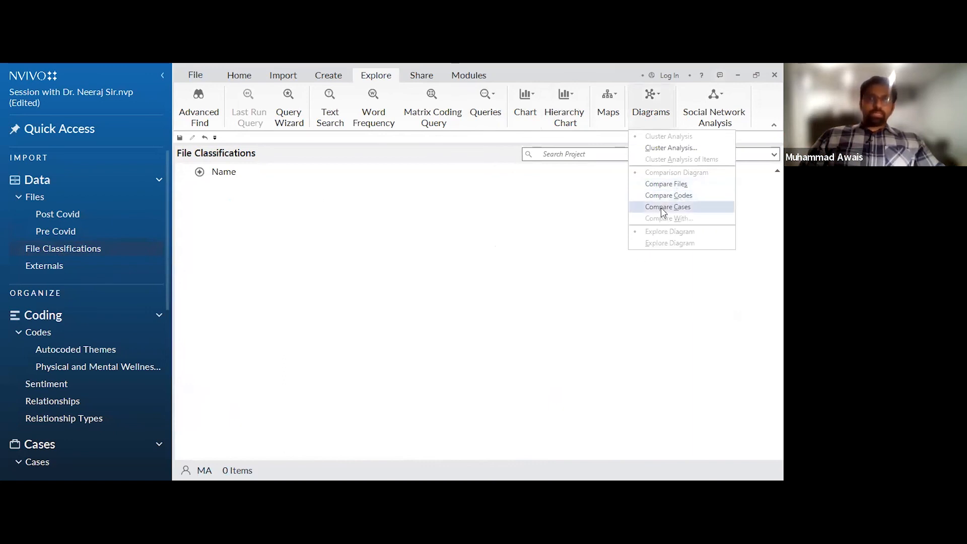
left_click(661, 208)
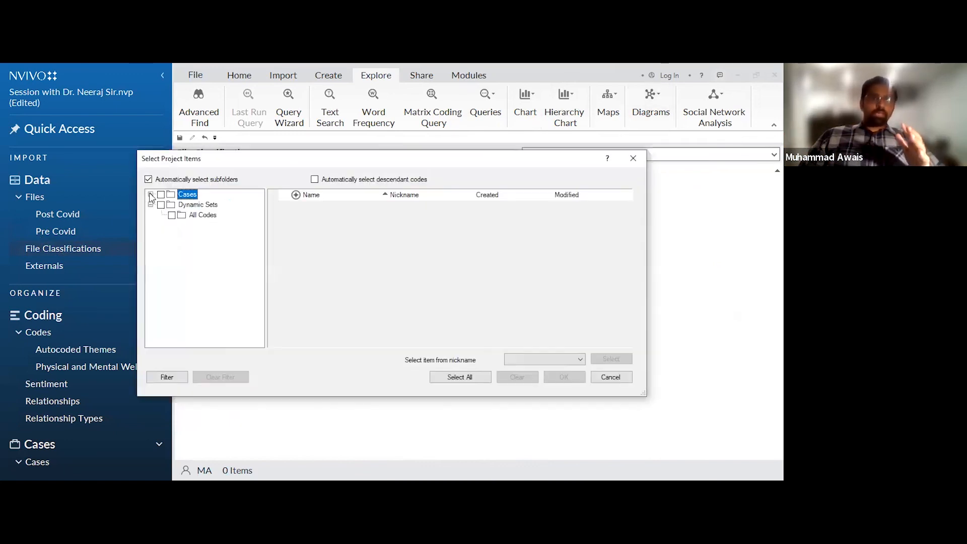
left_click(150, 195)
left_click(191, 205)
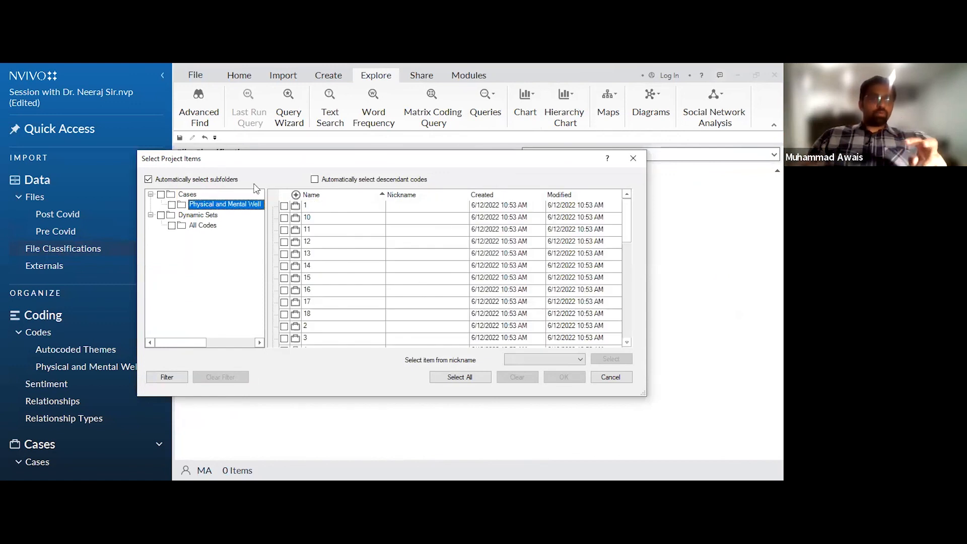
left_click(284, 206)
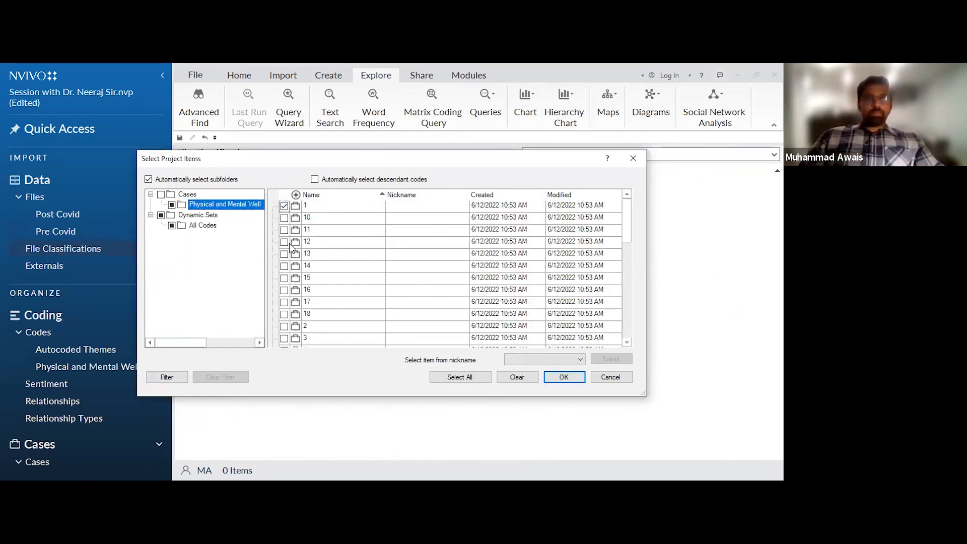
left_click(285, 218)
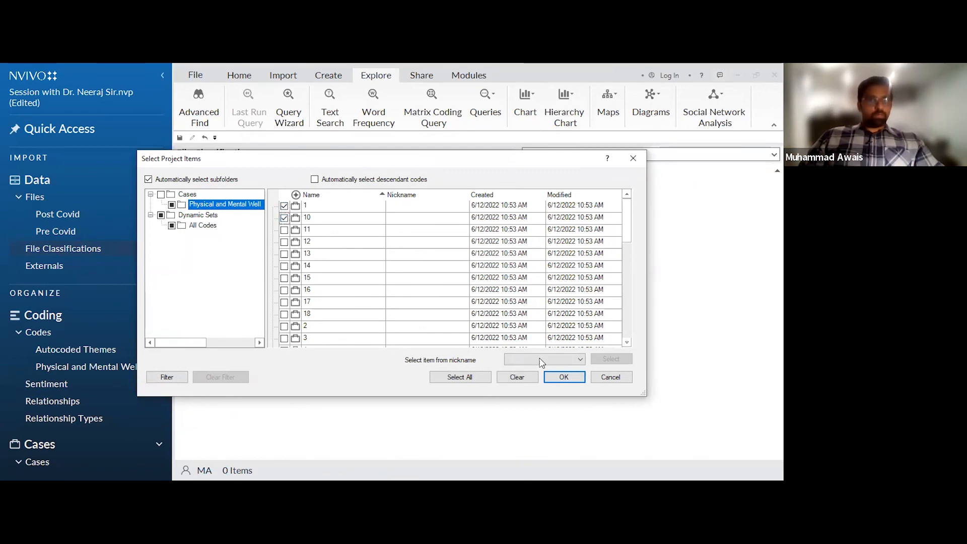
left_click(563, 377)
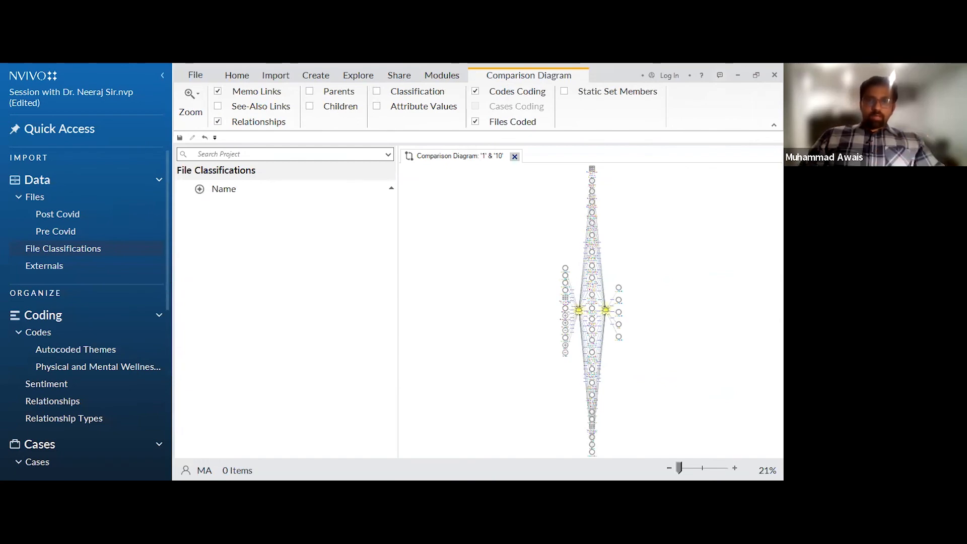
left_click_drag(679, 468, 701, 467)
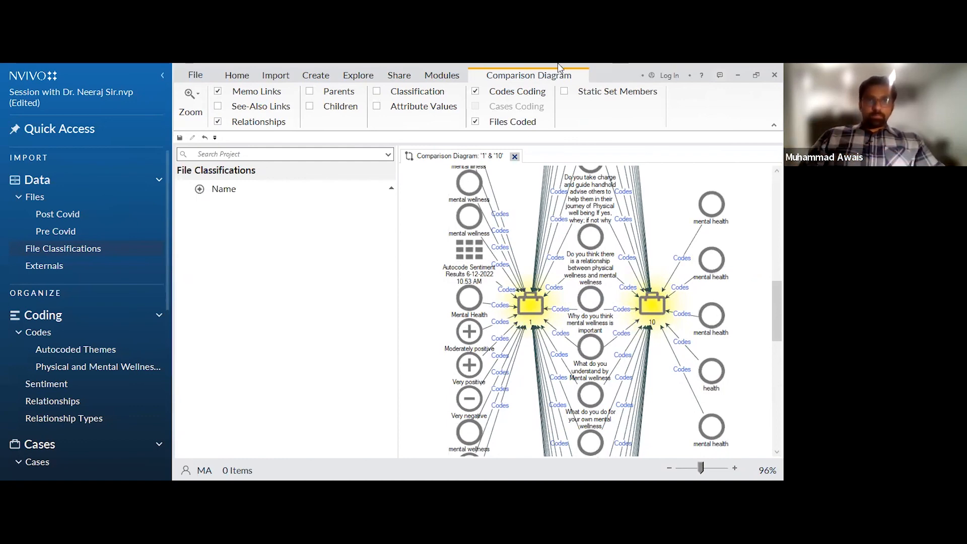
Review the available diagram types and the social network analysis options for the project
left_click(359, 77)
left_click(651, 103)
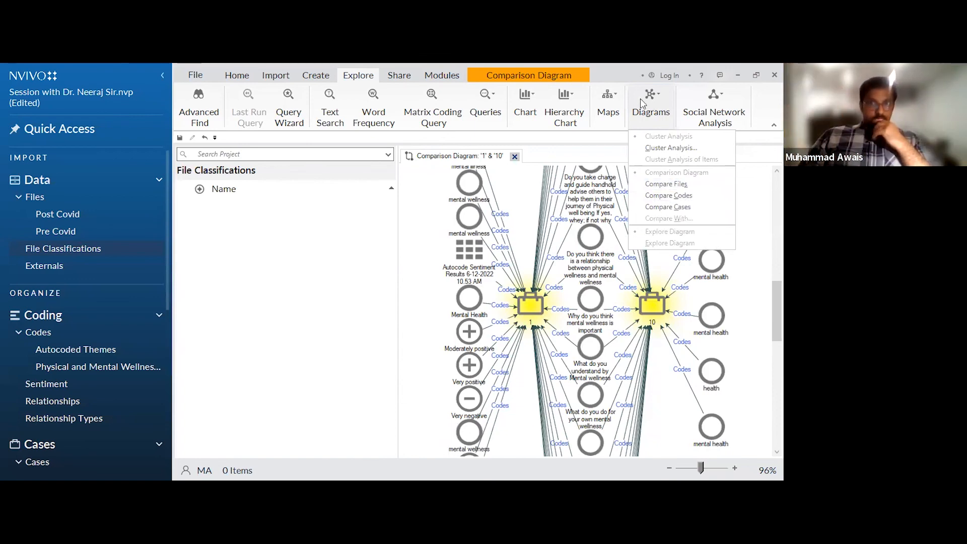
left_click(621, 78)
left_click(717, 103)
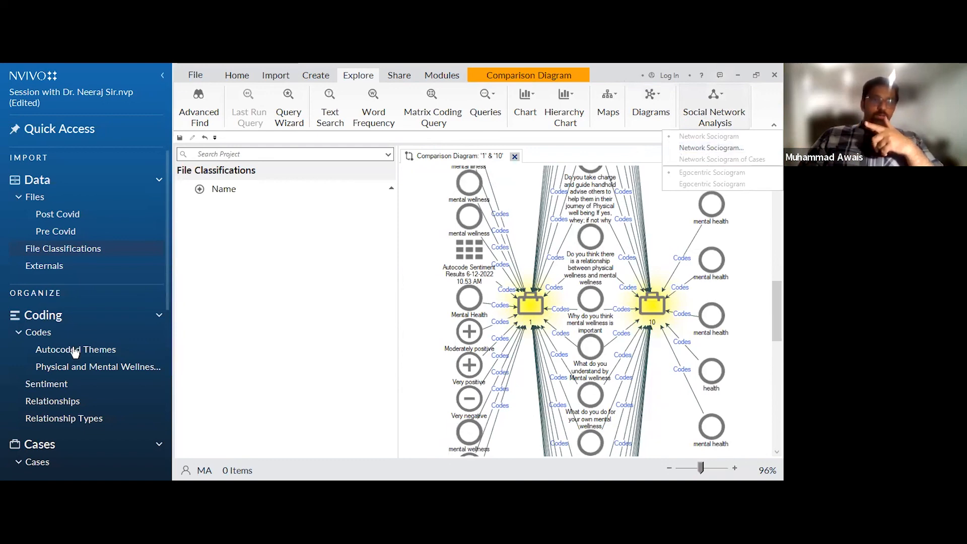
Show the project's relationships list without its introductory page, and close the comparison diagram of cases 1 and 10
left_click(69, 401)
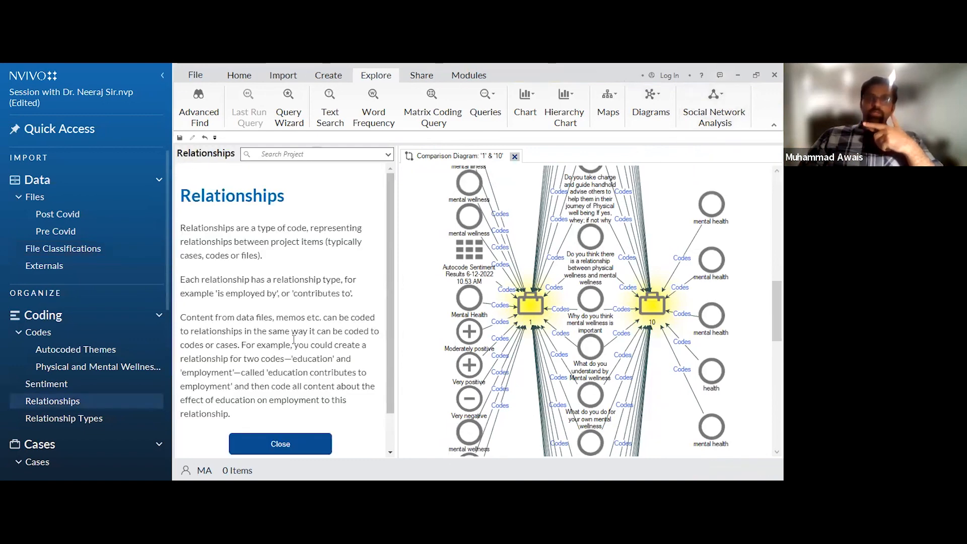
left_click(514, 157)
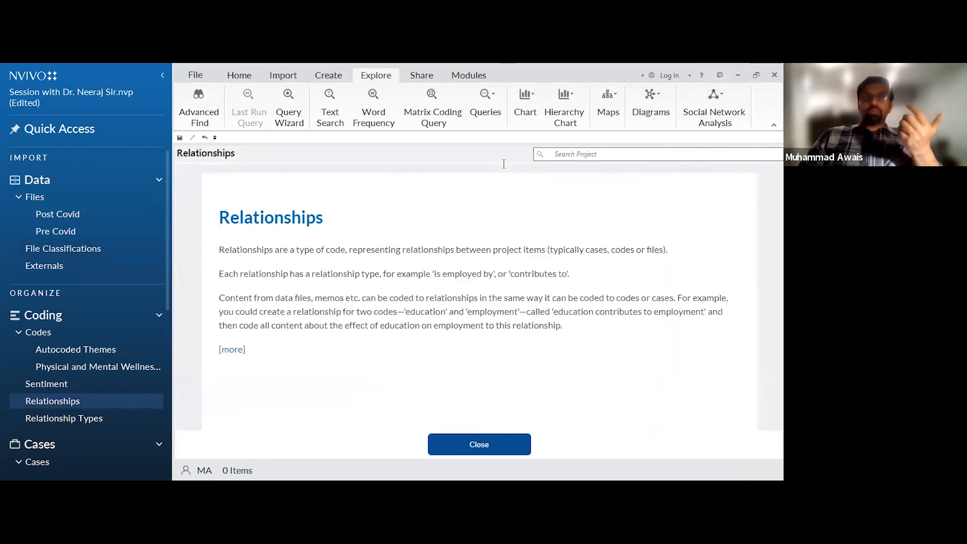
left_click(250, 227)
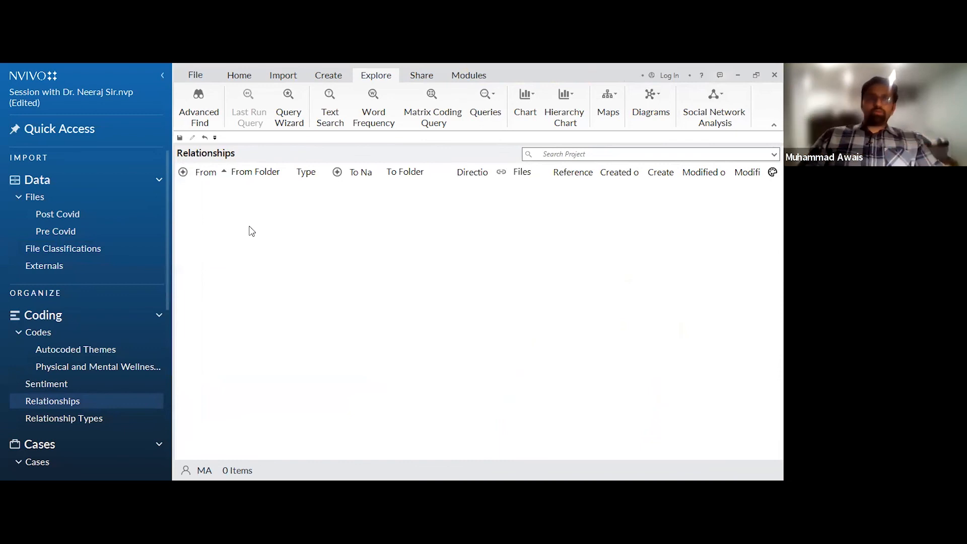
right_click(258, 222)
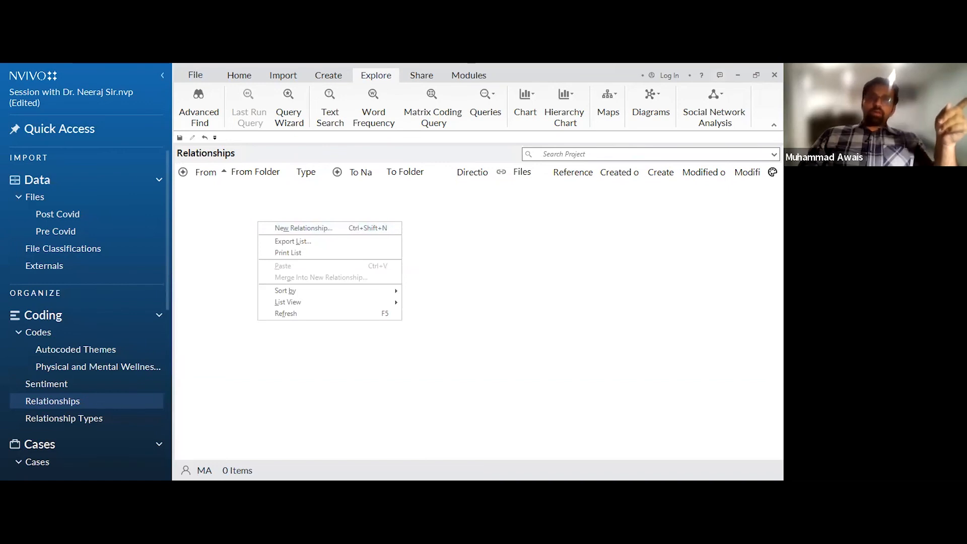
left_click(270, 391)
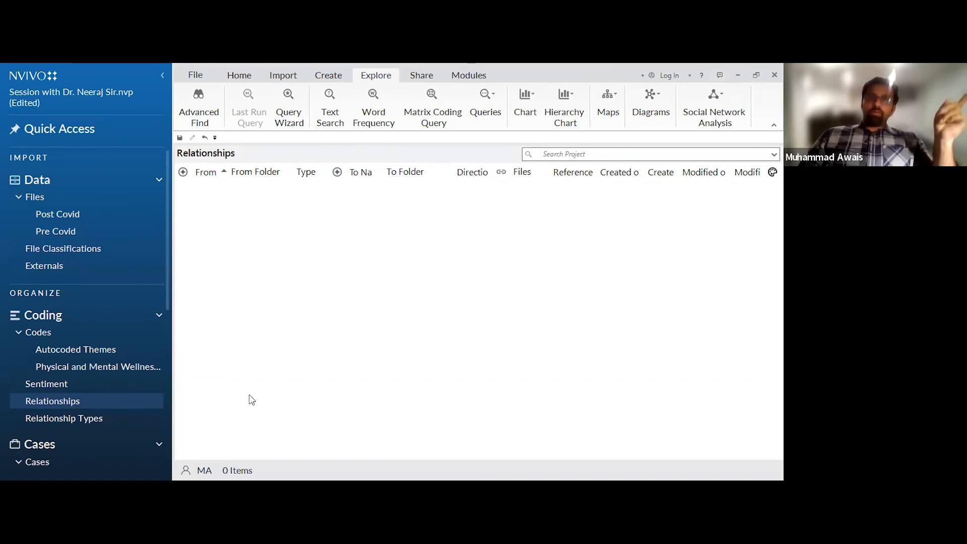
Check the network sociogram option for a selection of cases and the available query types
left_click(738, 123)
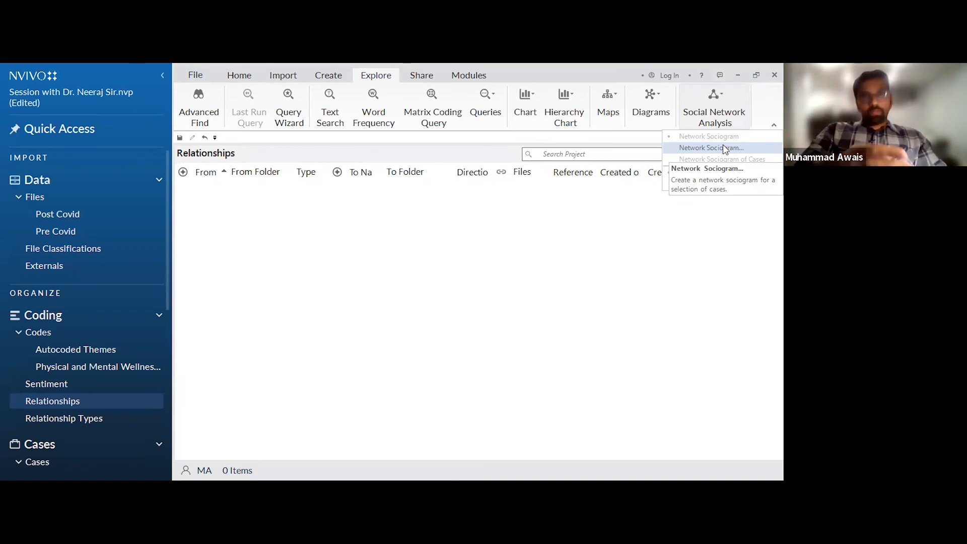
left_click(490, 102)
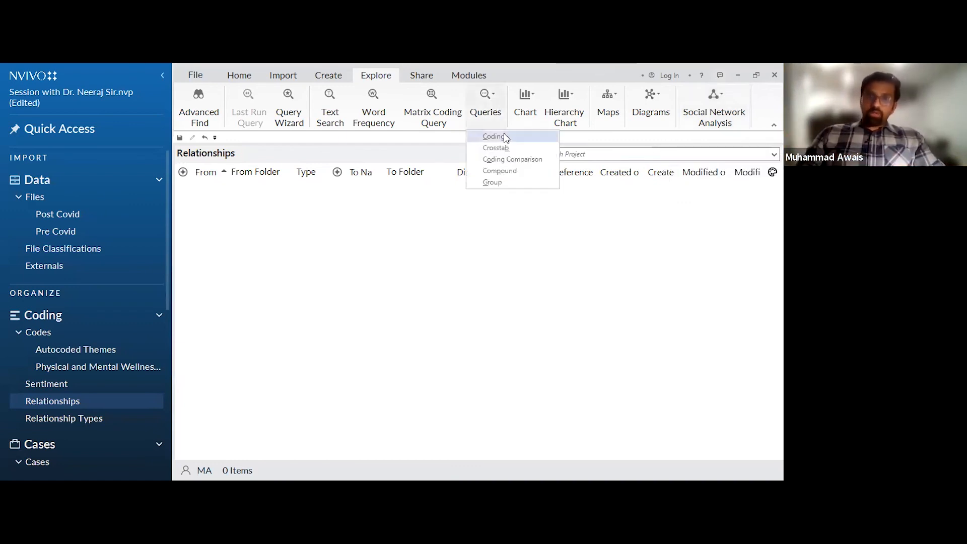